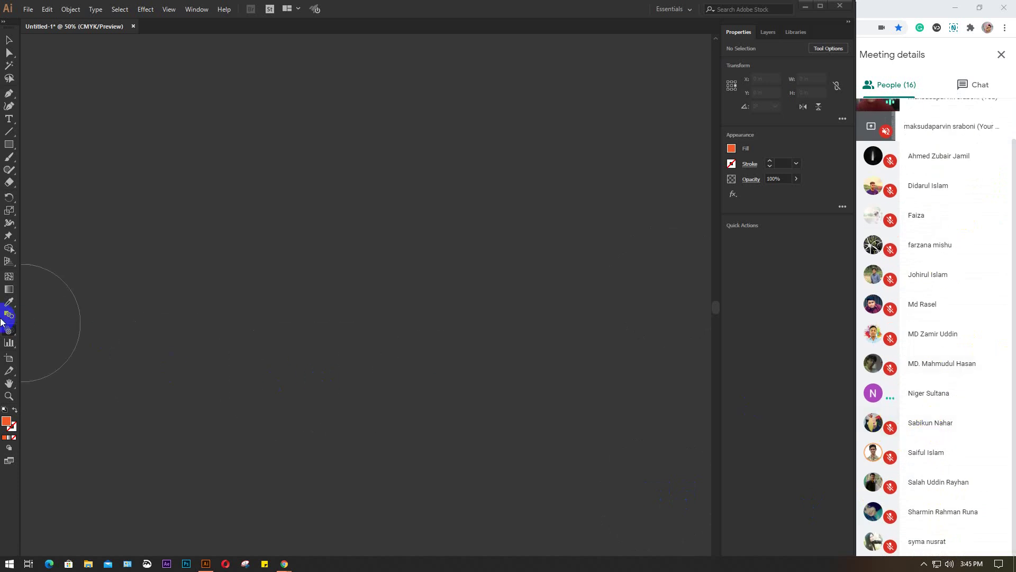
# Step: Show the Symbols panel and spray Trees 2 symbols across the canvas with the Symbol Sprayer tool
pyautogui.moveTo(2, 333)
pyautogui.mouseDown()
pyautogui.moveTo(126, 335)
pyautogui.moveTo(86, 385)
pyautogui.moveTo(79, 328)
pyautogui.mouseUp()
pyautogui.click(198, 10)
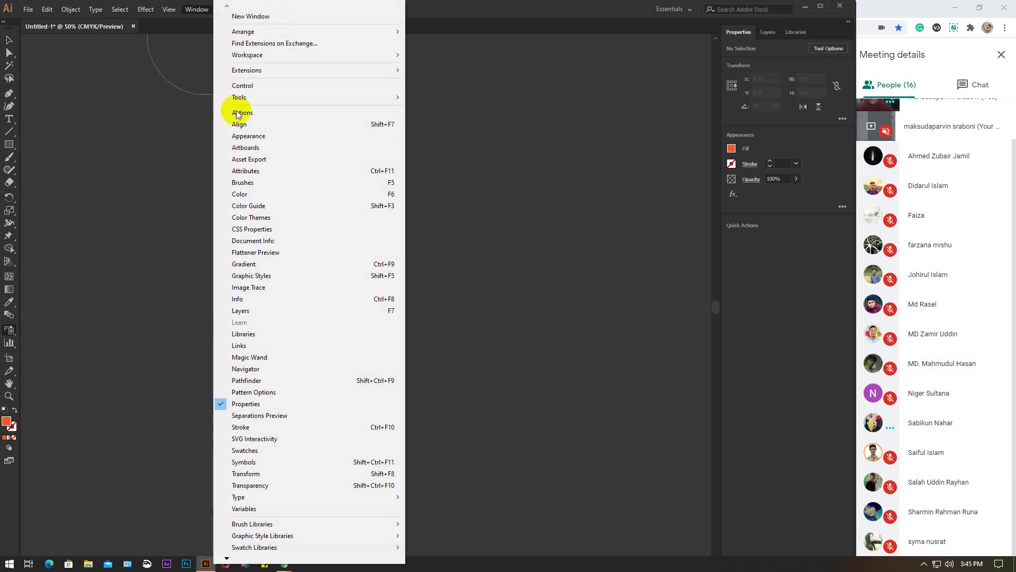
pyautogui.click(244, 462)
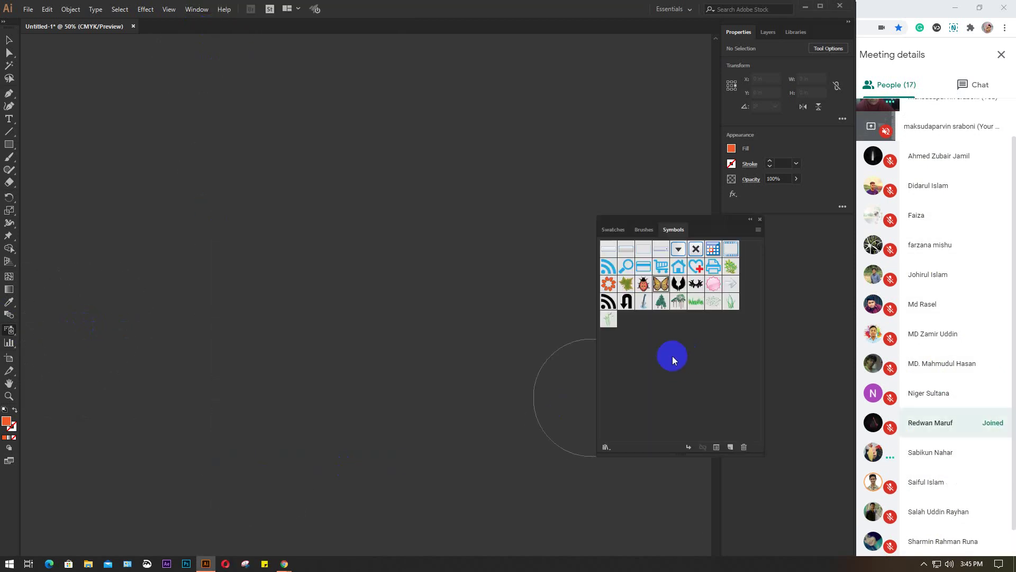
pyautogui.click(680, 301)
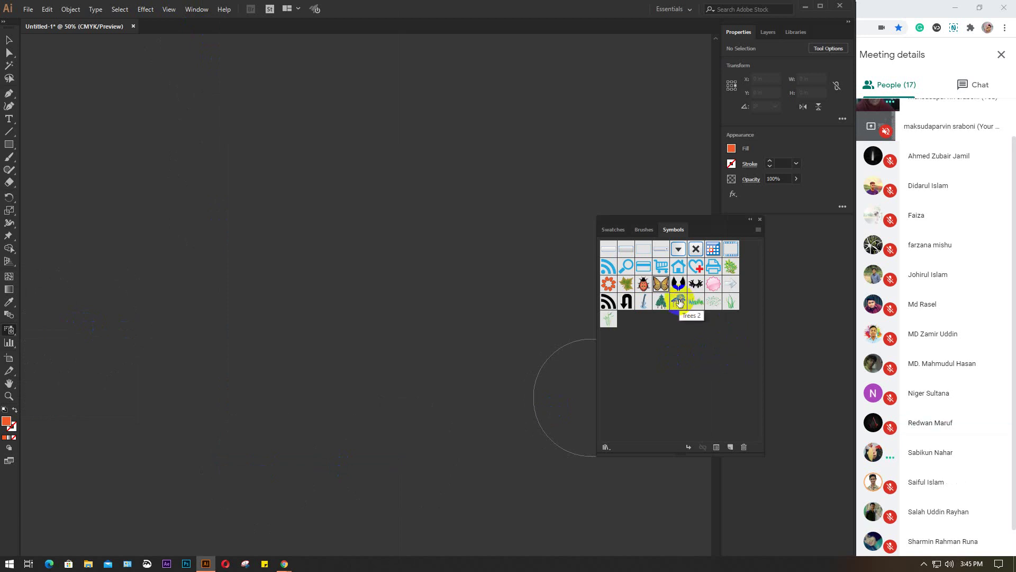
pyautogui.moveTo(528, 299)
pyautogui.mouseDown()
pyautogui.moveTo(227, 190)
pyautogui.moveTo(447, 245)
pyautogui.moveTo(416, 337)
pyautogui.moveTo(206, 345)
pyautogui.moveTo(314, 339)
pyautogui.mouseUp()
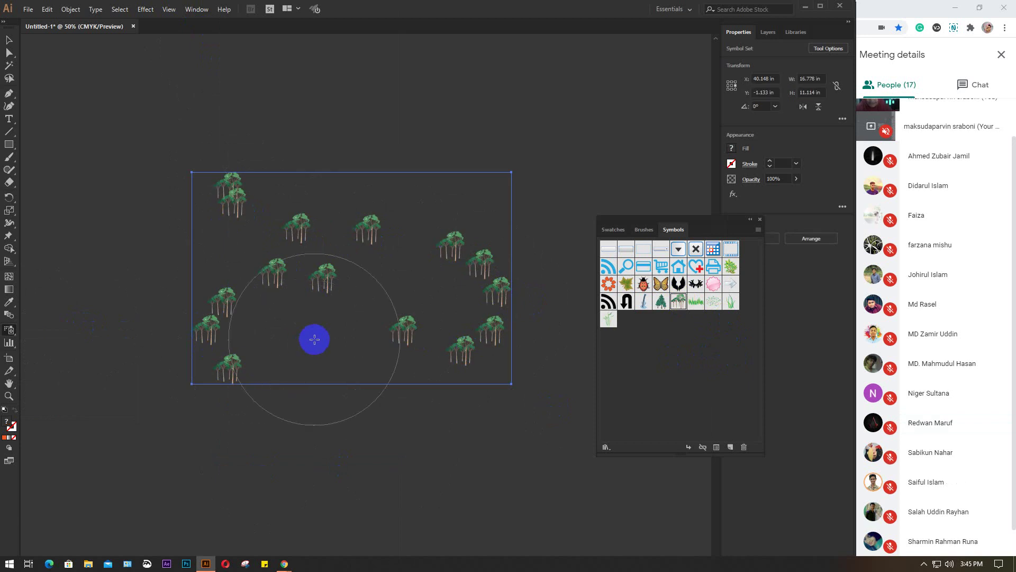
# Step: Enlarge the Symbol Sprayer brush and add more Trees 2 instances to the symbol set
pyautogui.press(']')
pyautogui.press(']')
pyautogui.press(']')
pyautogui.click(314, 339)
pyautogui.moveTo(316, 339)
pyautogui.mouseDown()
pyautogui.moveTo(318, 296)
pyautogui.moveTo(297, 325)
pyautogui.moveTo(199, 351)
pyautogui.moveTo(176, 294)
pyautogui.moveTo(213, 315)
pyautogui.moveTo(290, 290)
pyautogui.mouseUp()
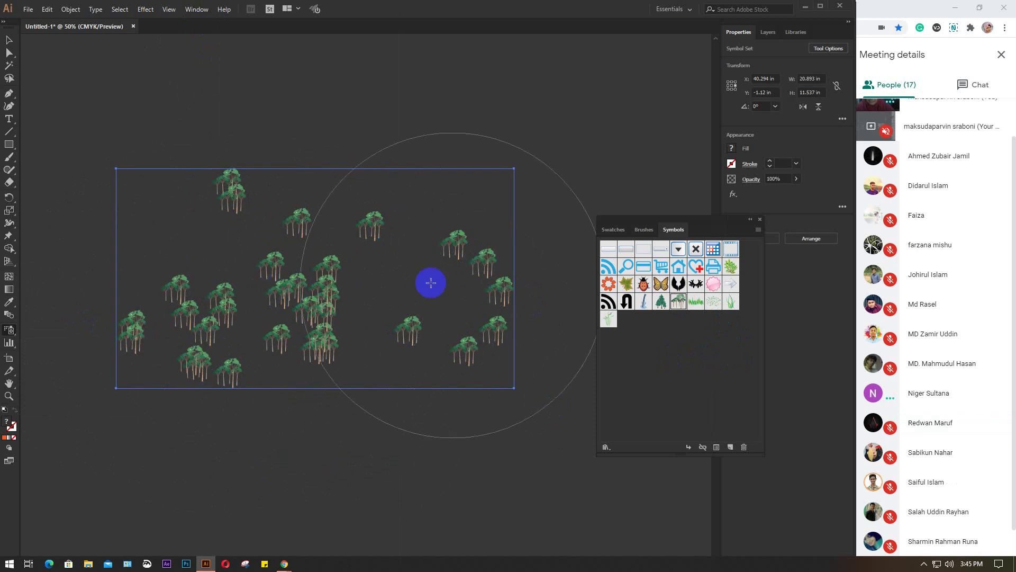
# Step: Spray yellow-green bush symbols among the trees in the same symbol set
pyautogui.click(732, 266)
pyautogui.moveTo(367, 340)
pyautogui.mouseDown()
pyautogui.moveTo(340, 326)
pyautogui.moveTo(476, 284)
pyautogui.moveTo(311, 350)
pyautogui.moveTo(136, 345)
pyautogui.moveTo(227, 381)
pyautogui.moveTo(465, 324)
pyautogui.moveTo(434, 311)
pyautogui.mouseUp()
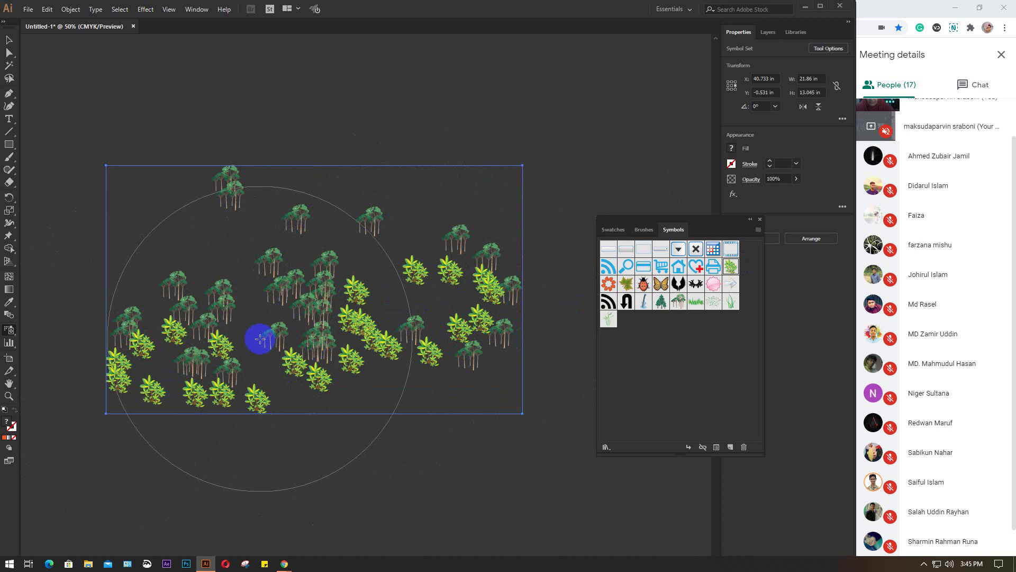
pyautogui.moveTo(256, 340)
pyautogui.mouseDown()
pyautogui.moveTo(213, 307)
pyautogui.moveTo(222, 304)
pyautogui.mouseUp()
pyautogui.click(9, 40)
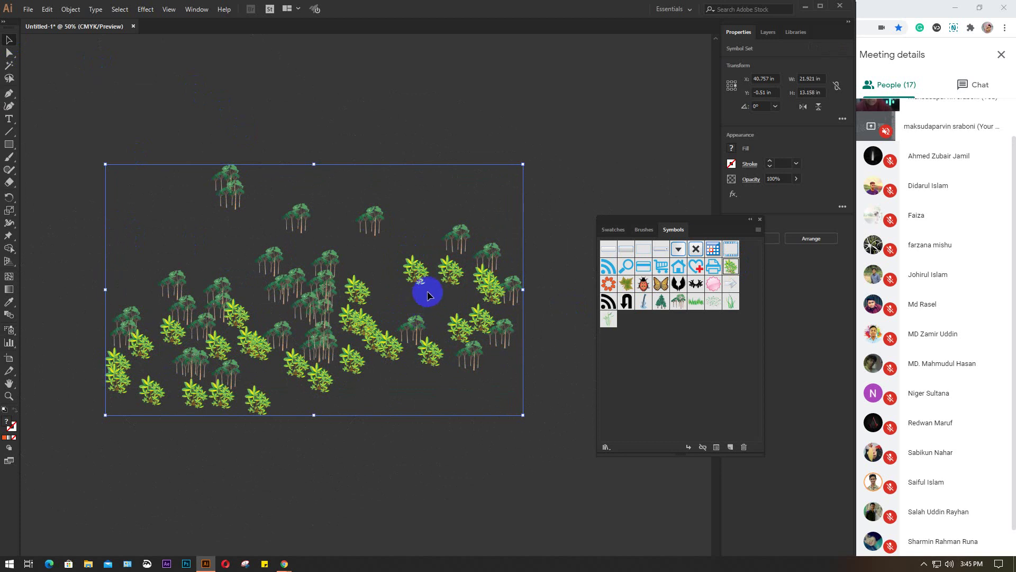
# Step: Try to restyle the trees and bushes with the Symbol Styler tool, and delete the whole symbol set
pyautogui.click(13, 331)
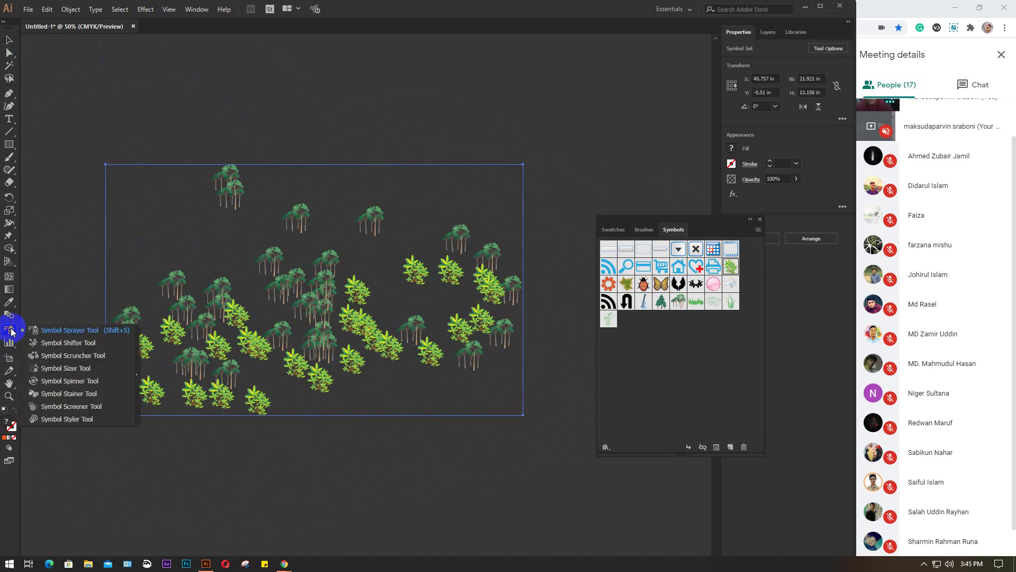
pyautogui.click(64, 421)
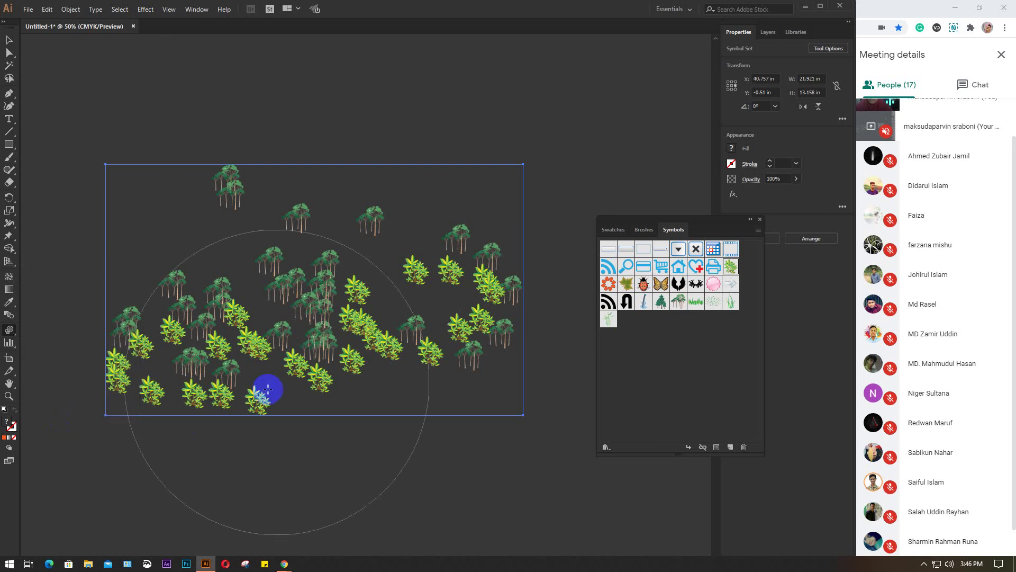
pyautogui.click(328, 313)
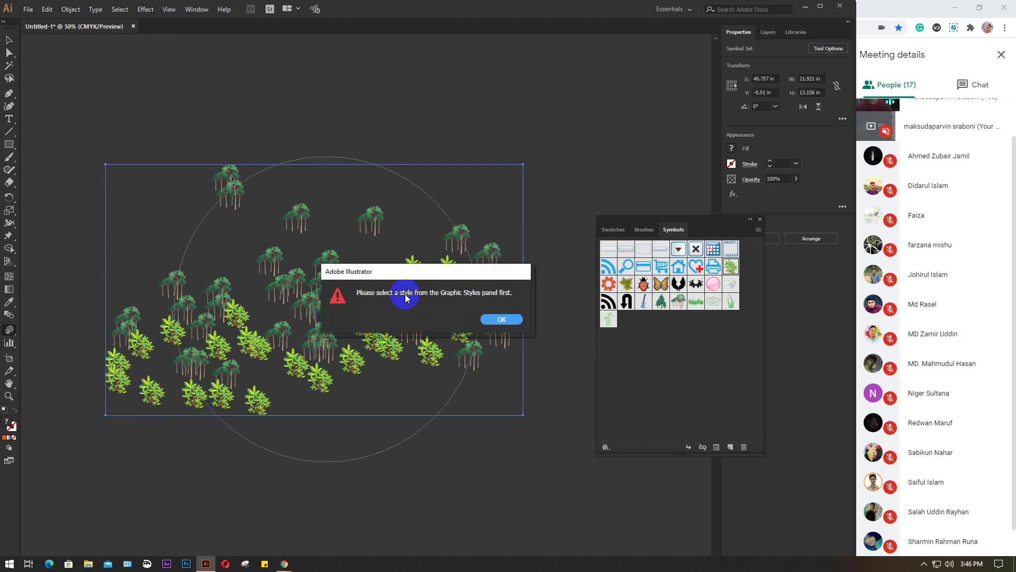
pyautogui.click(494, 318)
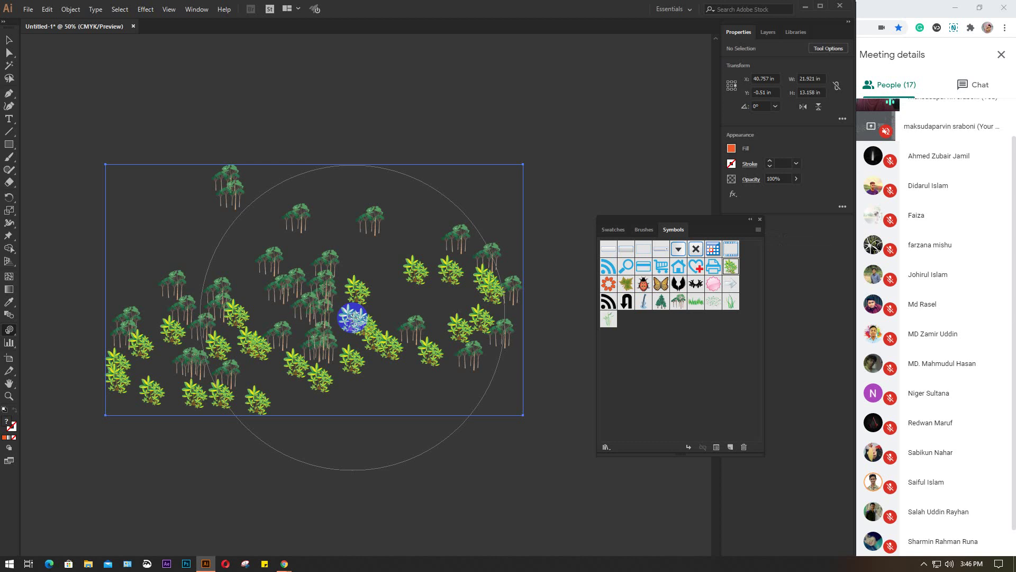
pyautogui.press('Delete')
# Step: Choose the ladybug symbol and try the Symbol Styler tool on the empty canvas
pyautogui.click(675, 273)
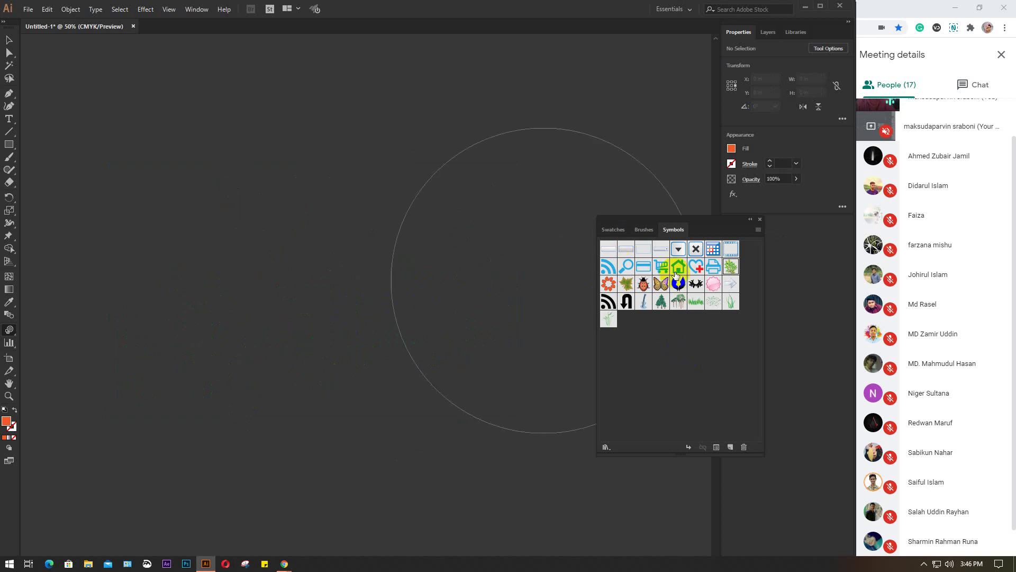
pyautogui.click(628, 286)
pyautogui.click(643, 285)
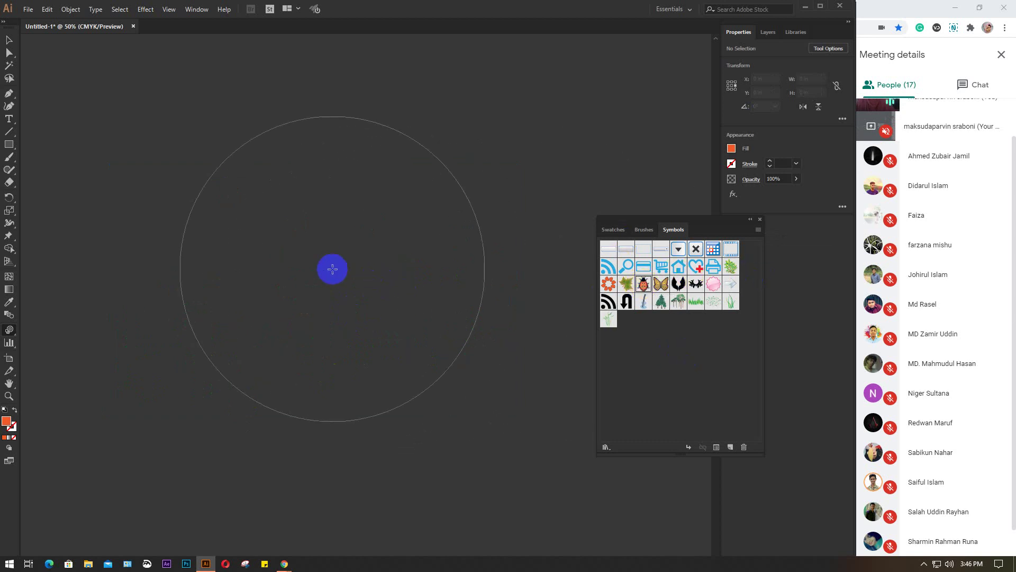
pyautogui.click(333, 273)
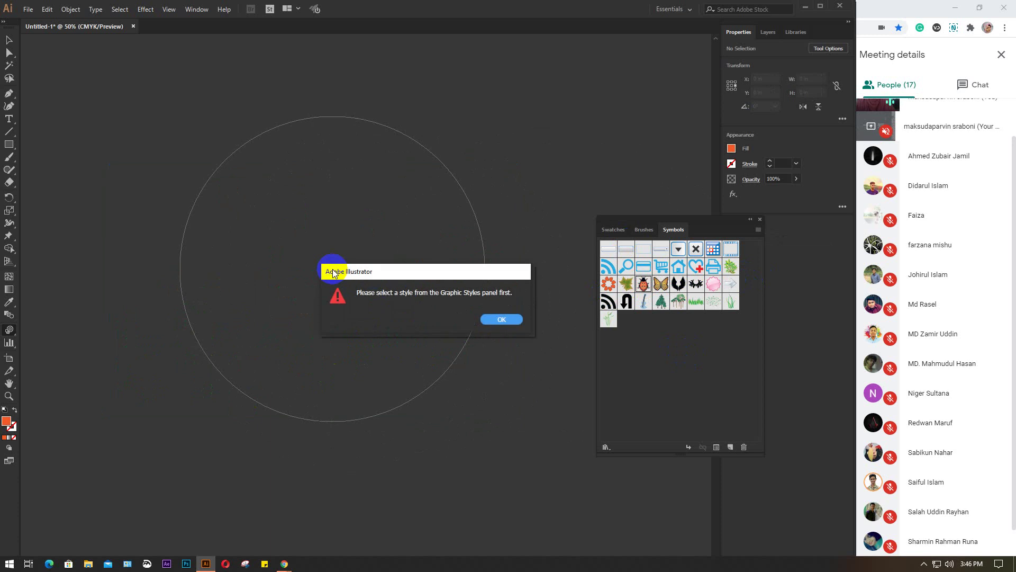
pyautogui.click(492, 319)
# Step: Spray a single ladybug symbol about 0.7 by 0.8 in and try to enlarge it with the Symbol Sizer tool
pyautogui.moveTo(6, 332); pyautogui.dragTo(79, 330)
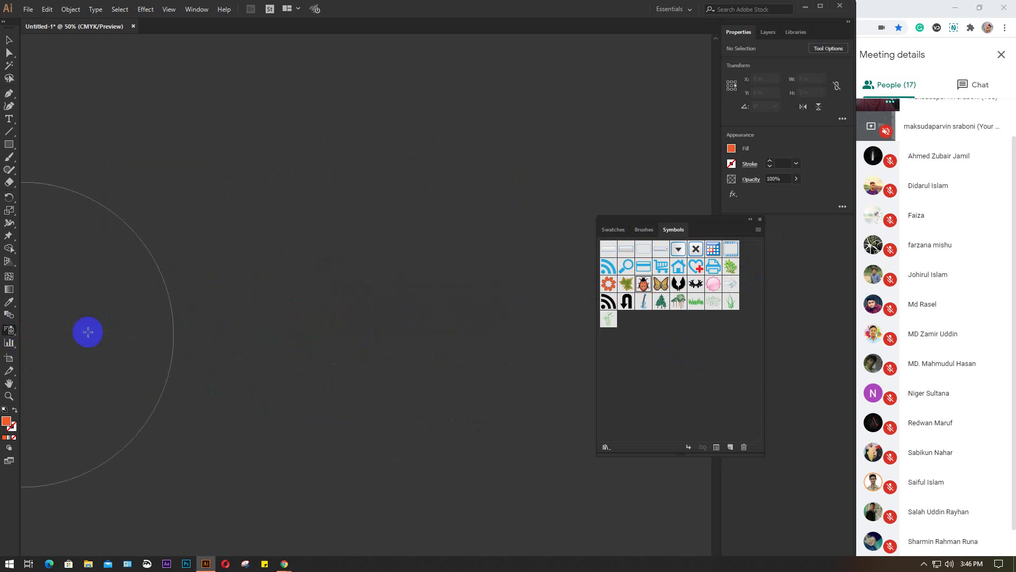
pyautogui.click(643, 284)
pyautogui.click(303, 308)
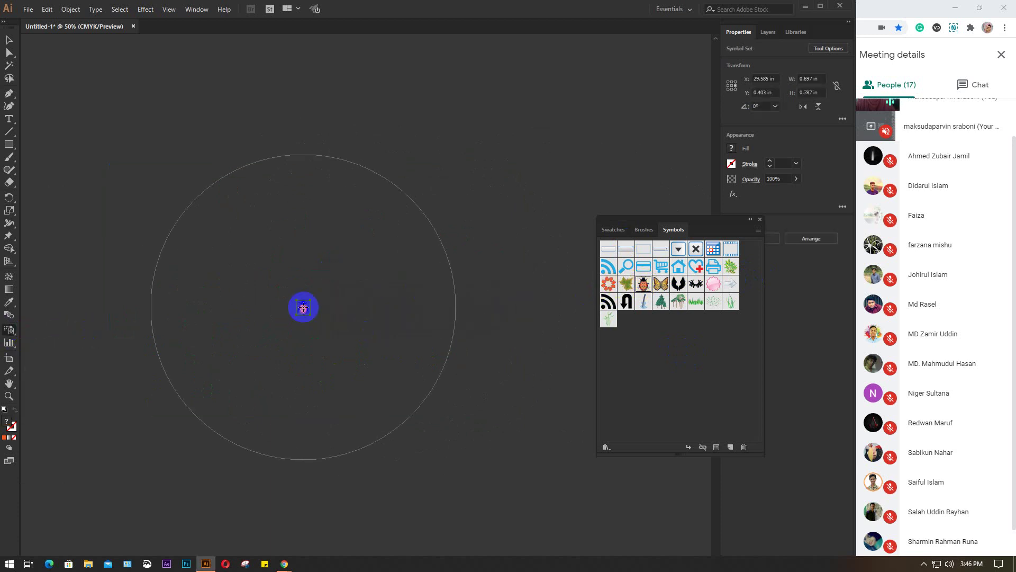
pyautogui.click(2, 343)
pyautogui.moveTo(10, 333); pyautogui.dragTo(73, 368)
pyautogui.click(305, 309)
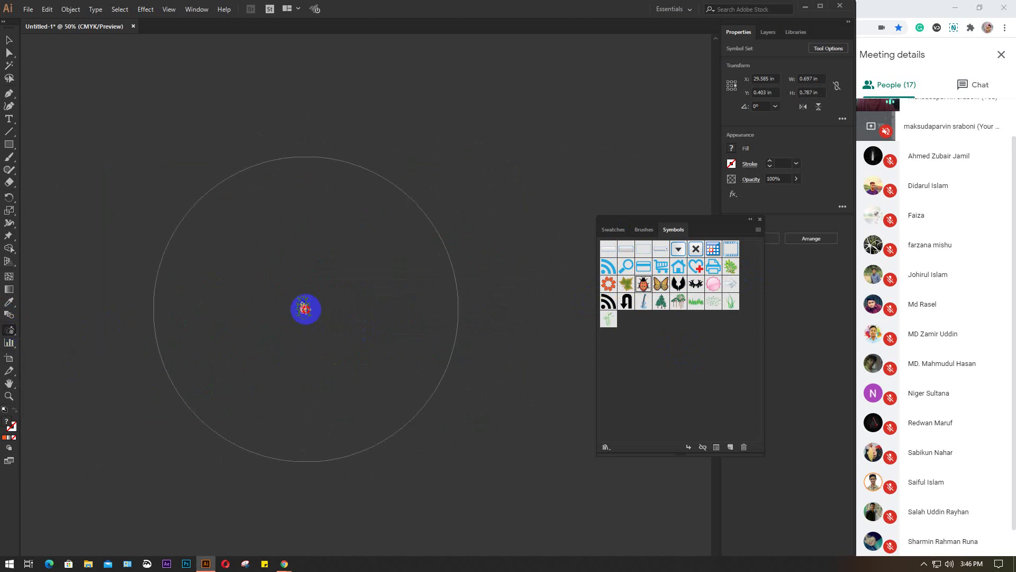
pyautogui.moveTo(304, 309); pyautogui.dragTo(307, 309)
# Step: Place a large ladybug symbol instance, about 12.7 in wide and 14.2 in high, on the empty canvas
pyautogui.click(11, 335)
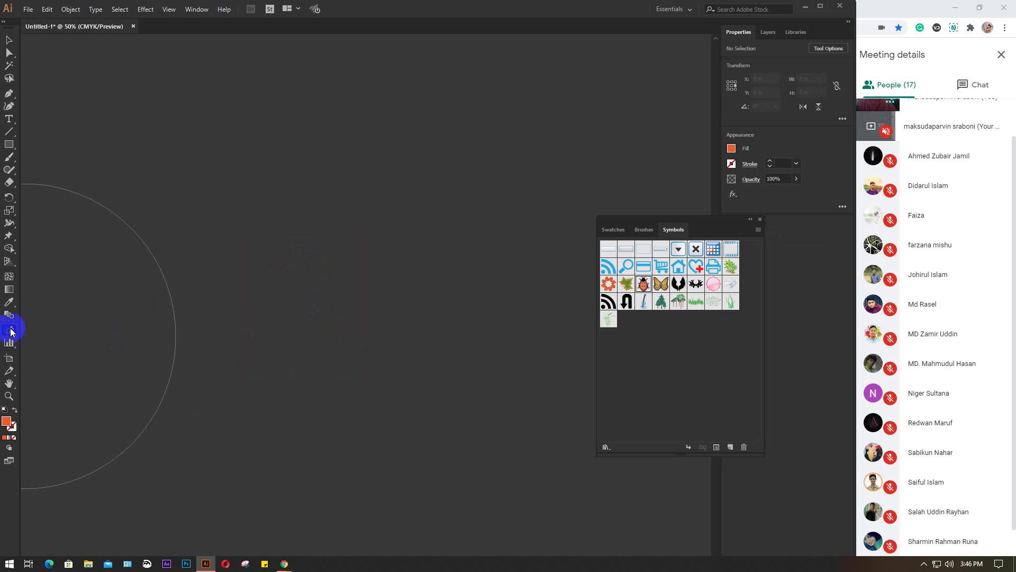
pyautogui.moveTo(11, 332)
pyautogui.mouseDown()
pyautogui.moveTo(68, 329)
pyautogui.moveTo(10, 332)
pyautogui.moveTo(62, 375)
pyautogui.mouseUp()
pyautogui.click(305, 272)
pyautogui.moveTo(322, 285)
pyautogui.mouseDown()
pyautogui.moveTo(272, 258)
pyautogui.moveTo(279, 277)
pyautogui.mouseUp()
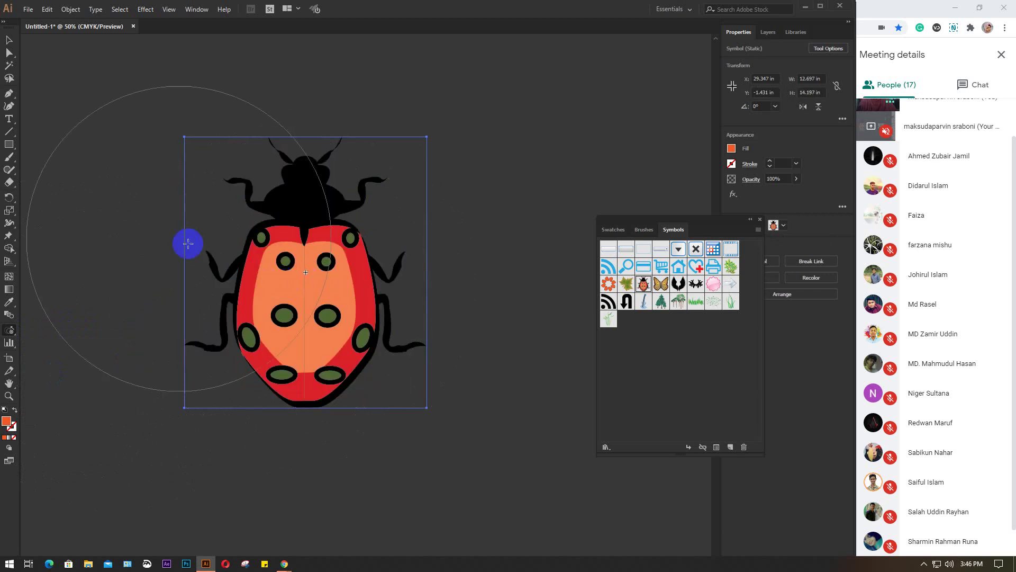
# Step: Select the large ladybug and try to restyle it with the Symbol Styler tool
pyautogui.click(9, 41)
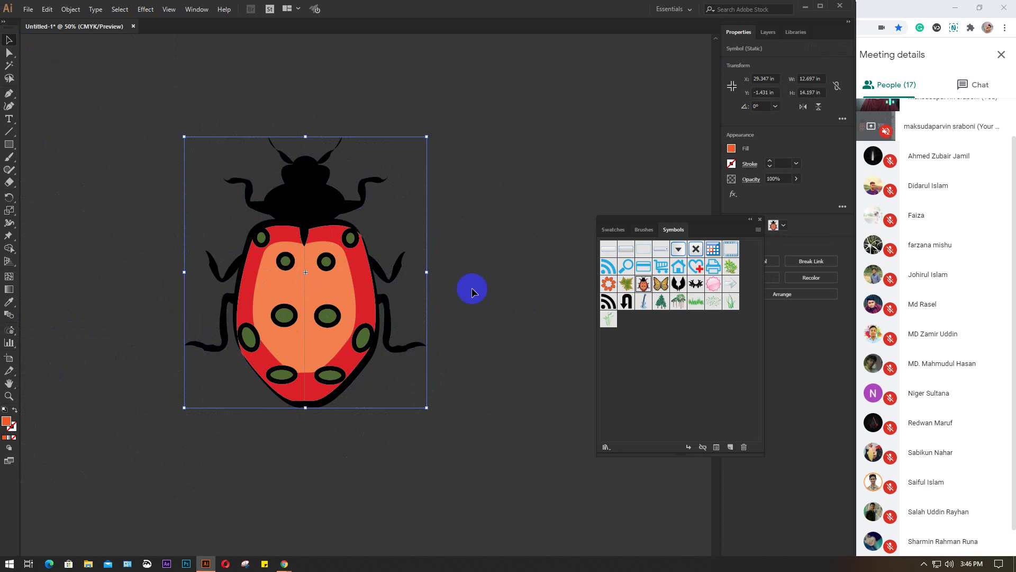
pyautogui.click(350, 257)
pyautogui.click(465, 241)
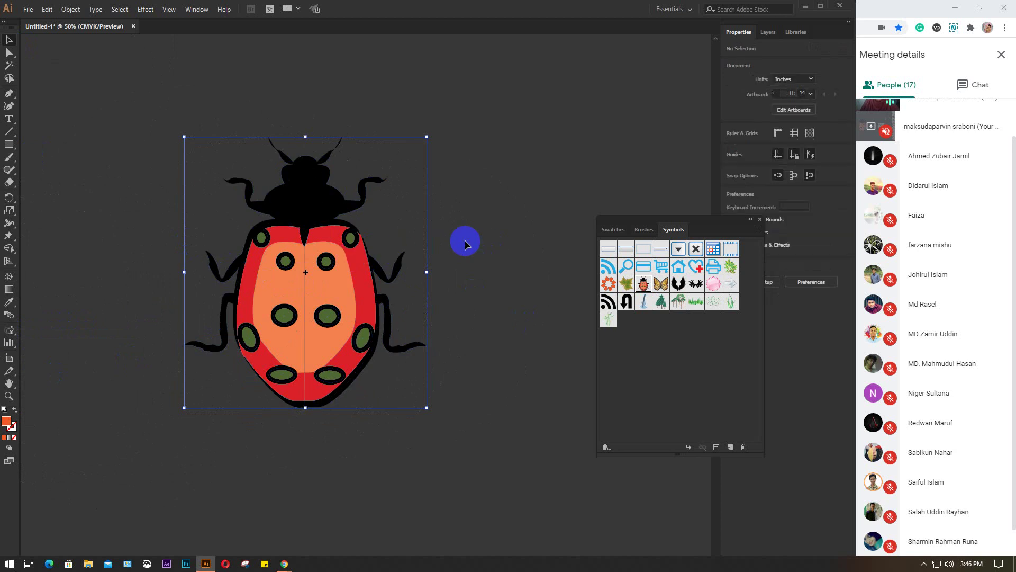
pyautogui.click(319, 298)
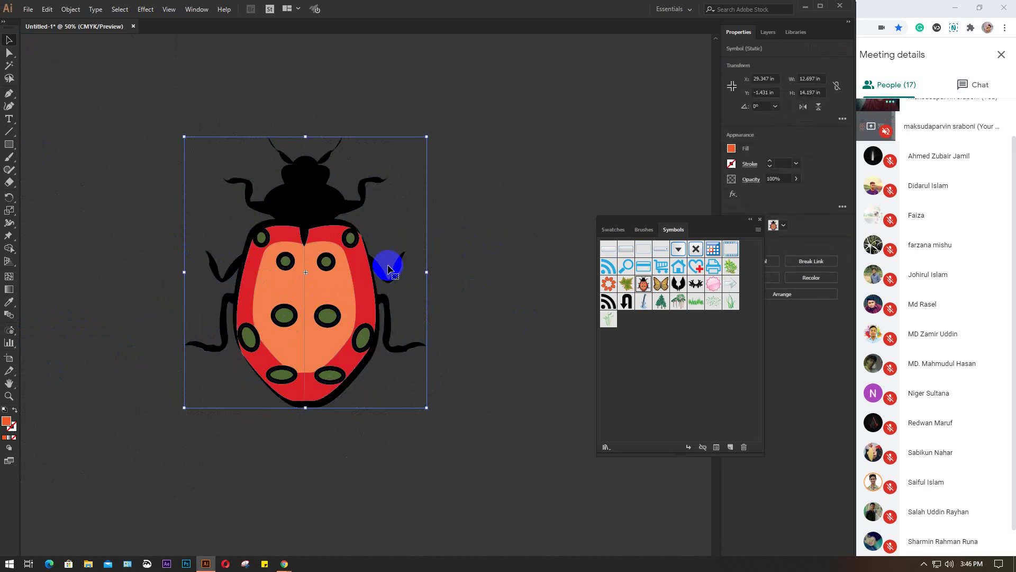
pyautogui.click(9, 332)
pyautogui.moveTo(9, 332); pyautogui.dragTo(72, 419)
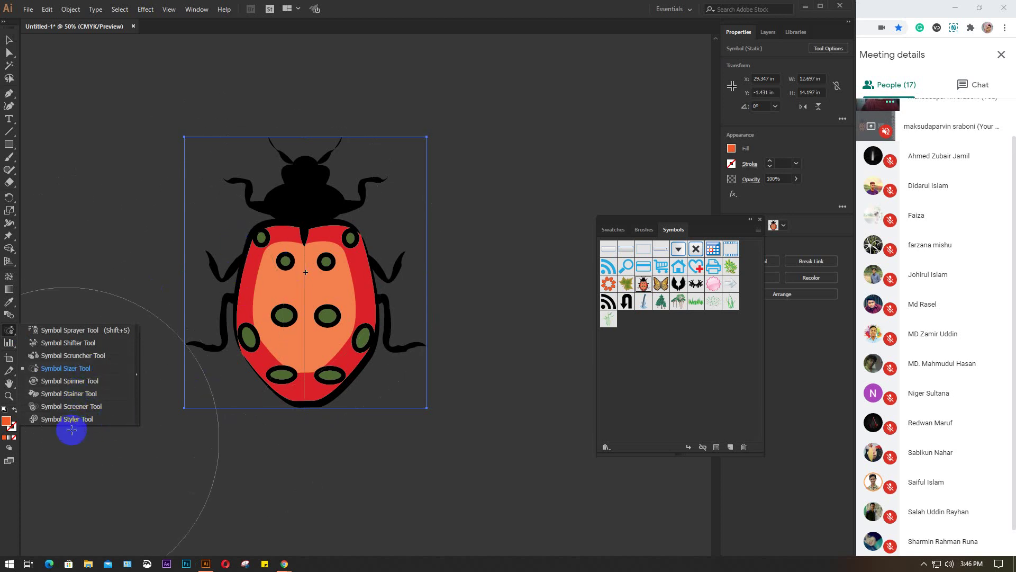
pyautogui.moveTo(71, 430); pyautogui.dragTo(68, 418)
pyautogui.click(309, 323)
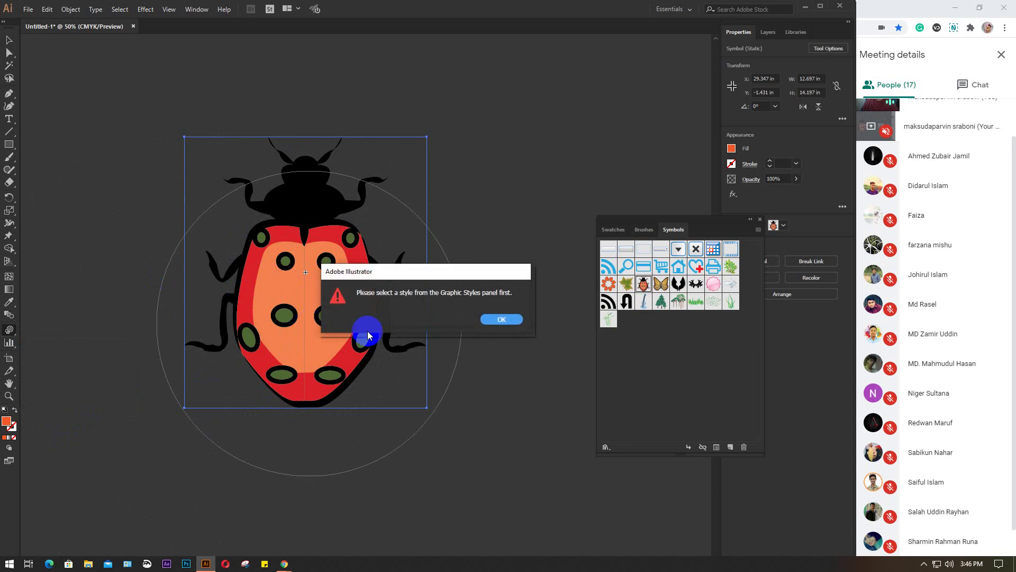
pyautogui.click(501, 319)
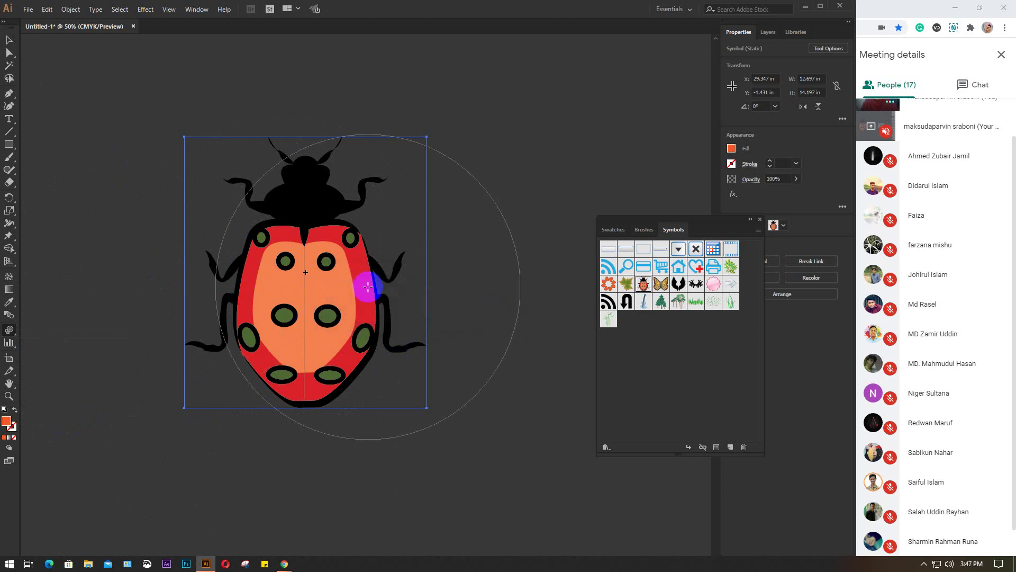
# Step: Show the Graphic Styles panel, load the Textures style library, and enlarge and reposition the library so all its swatches show
pyautogui.click(197, 10)
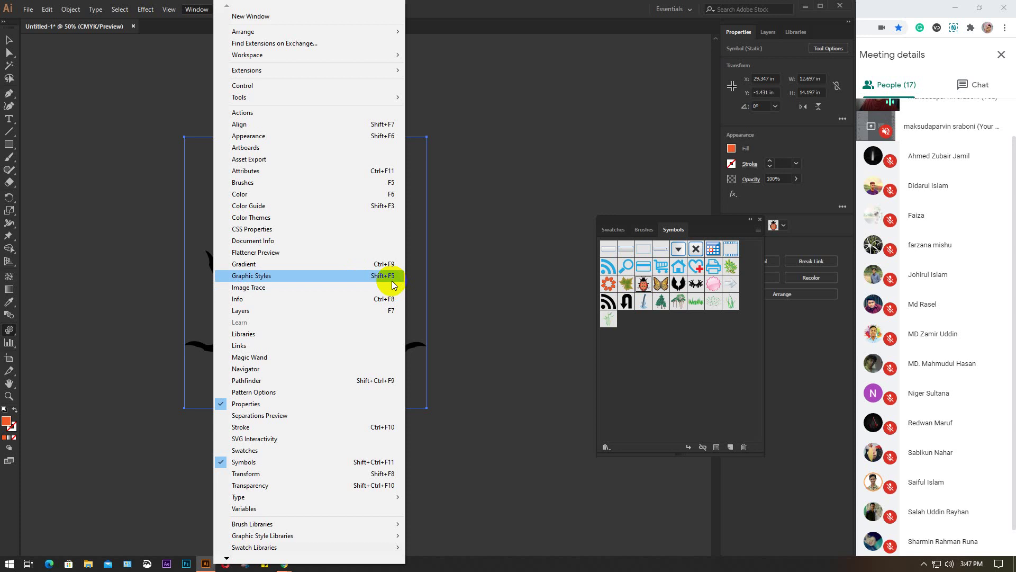
pyautogui.click(333, 275)
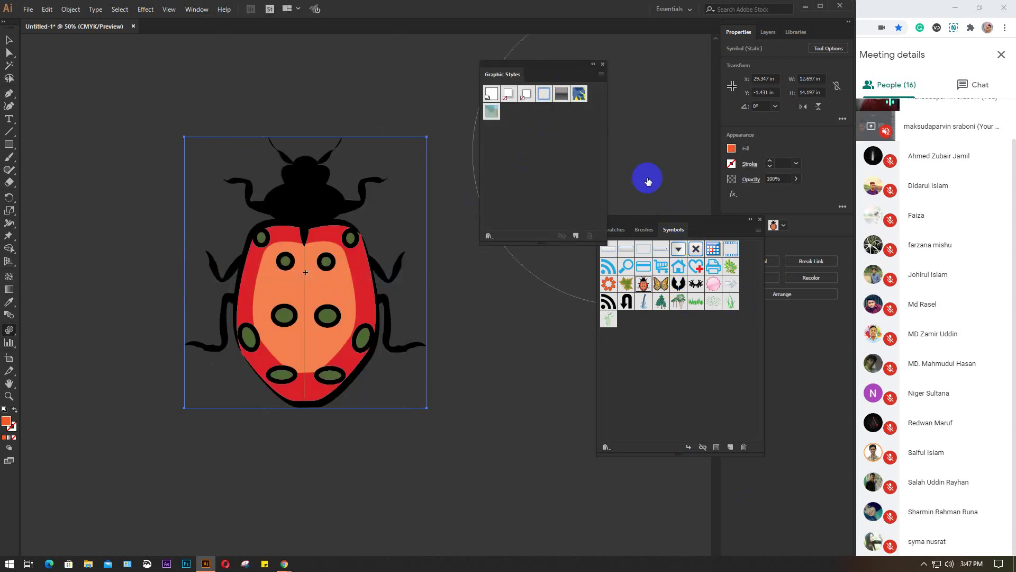
pyautogui.click(601, 75)
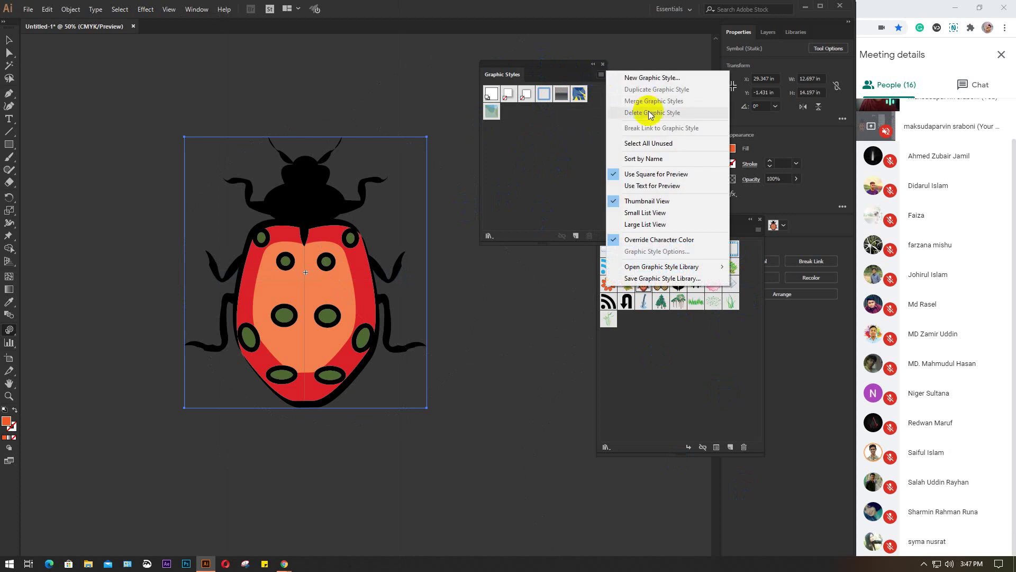
pyautogui.moveTo(675, 269)
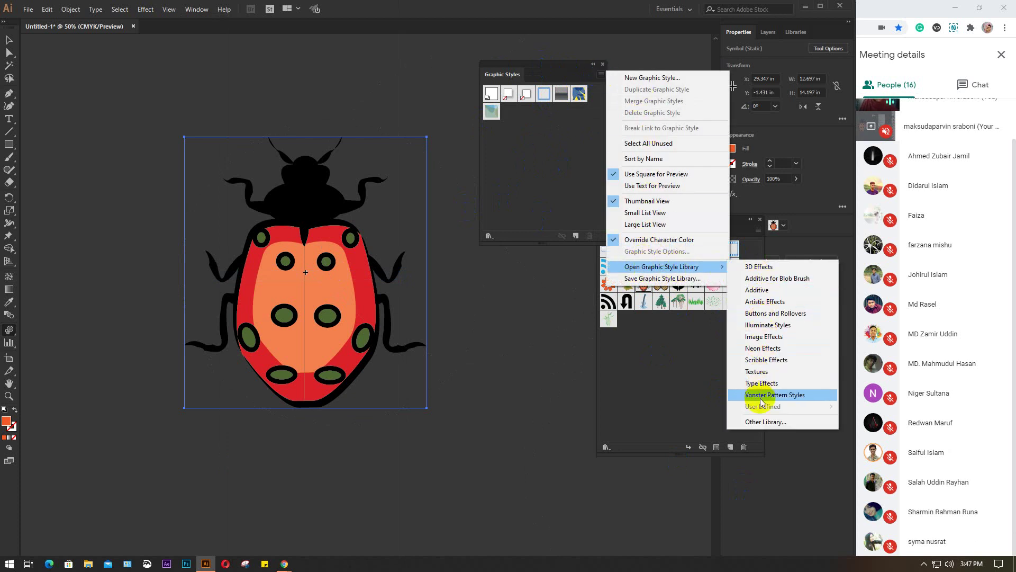
pyautogui.click(763, 371)
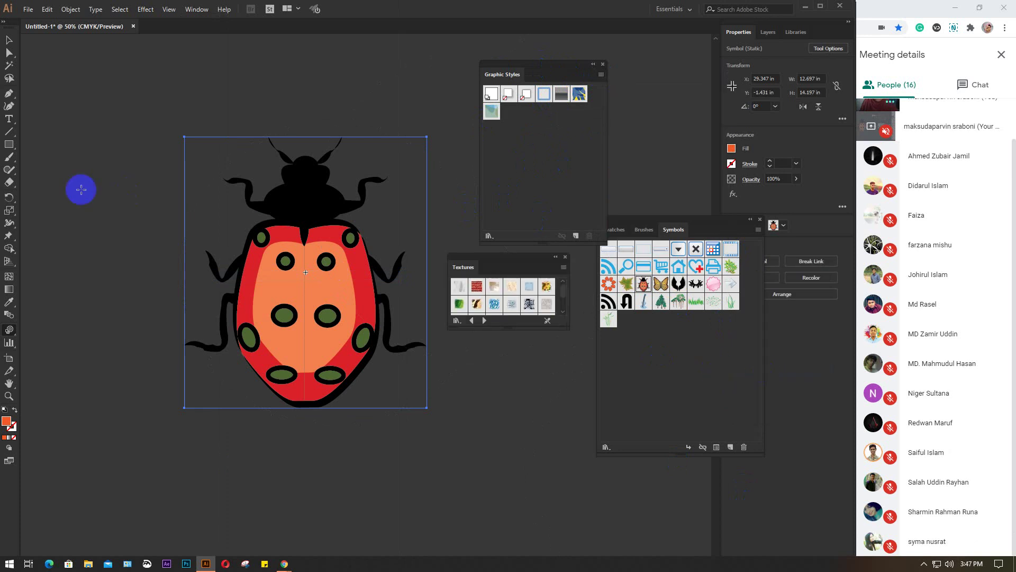
pyautogui.moveTo(567, 327); pyautogui.dragTo(591, 442)
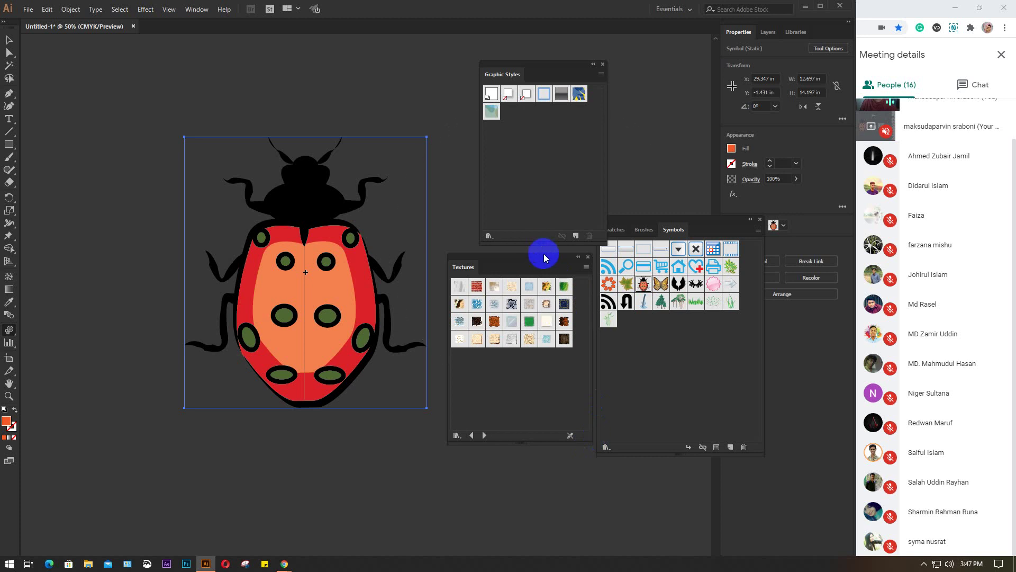
pyautogui.moveTo(540, 260); pyautogui.dragTo(521, 284)
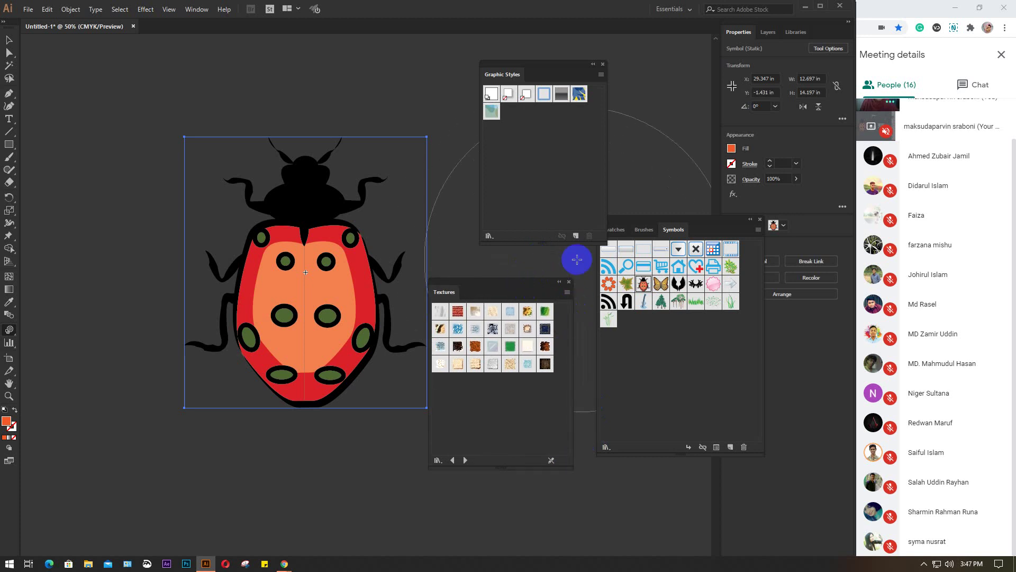
# Step: Load the Image Effects graphic style library alongside the Textures library
pyautogui.click(601, 76)
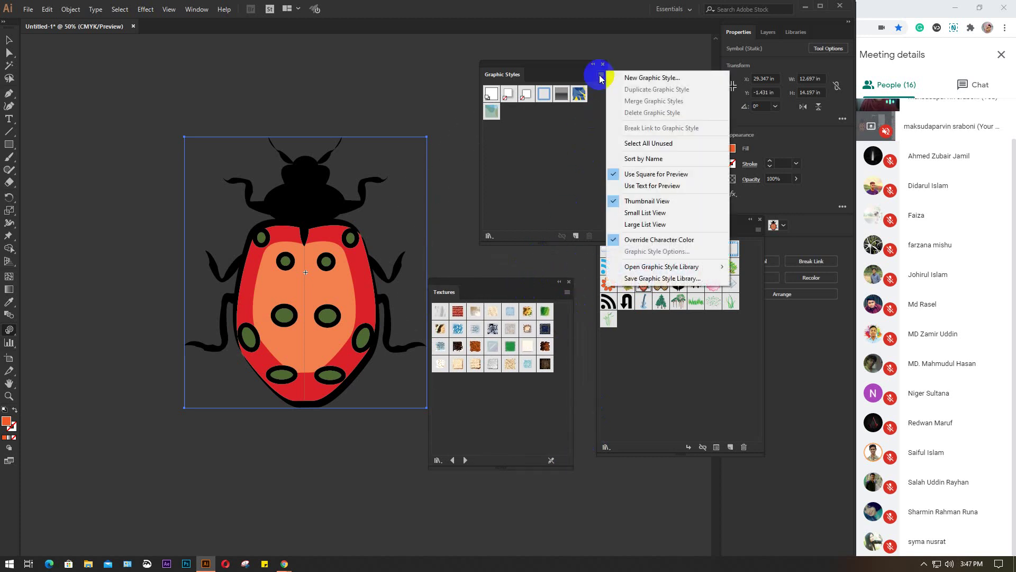
pyautogui.click(645, 266)
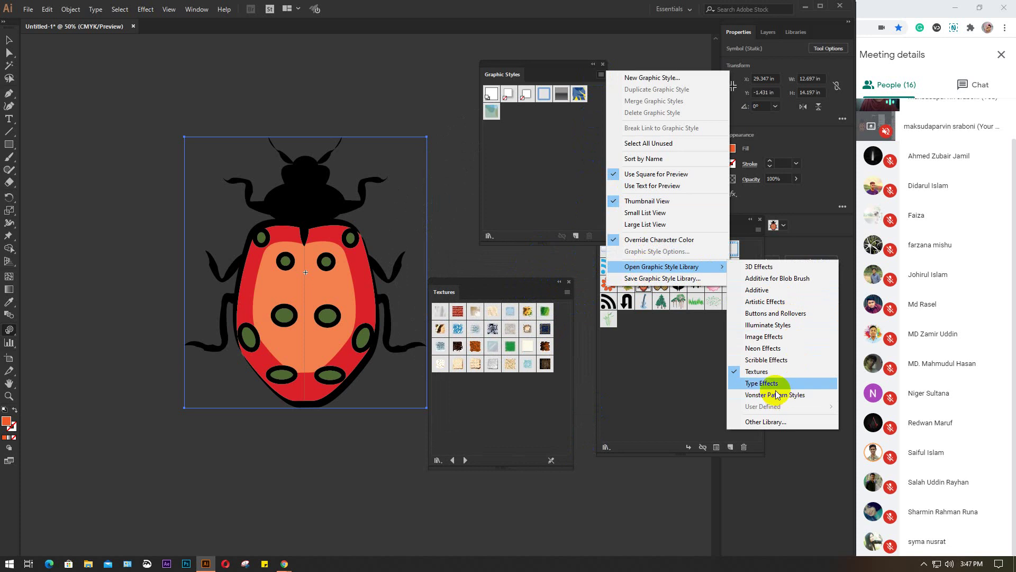
pyautogui.click(771, 336)
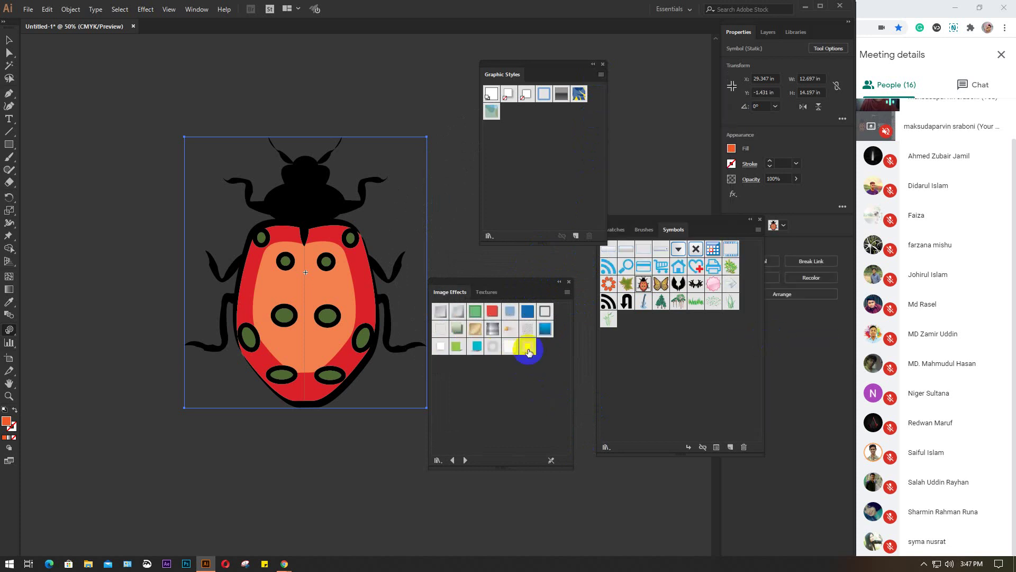
# Step: Try to restyle the large ladybug using the RGB Brick style directly from the Textures library
pyautogui.click(471, 295)
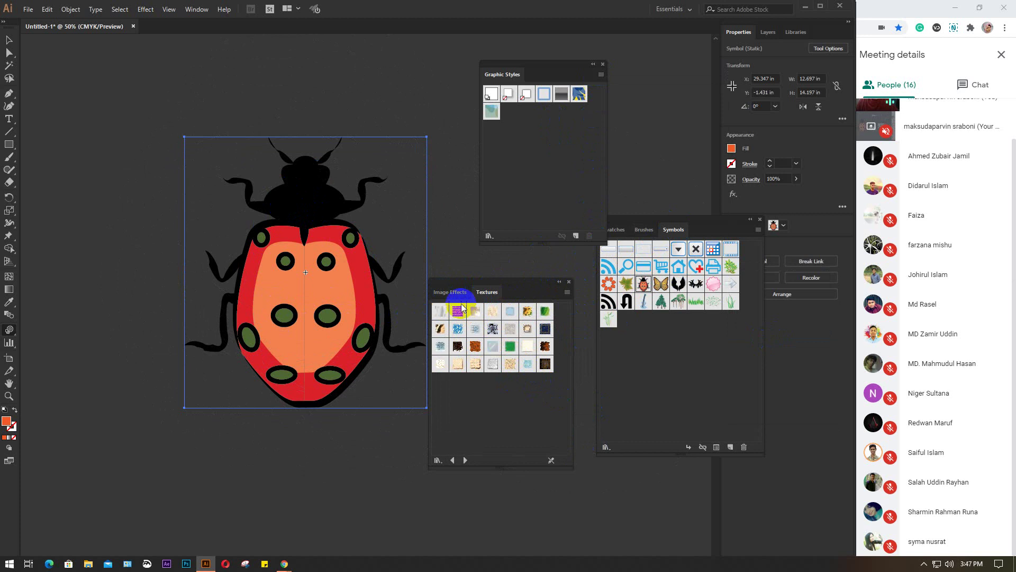
pyautogui.click(450, 291)
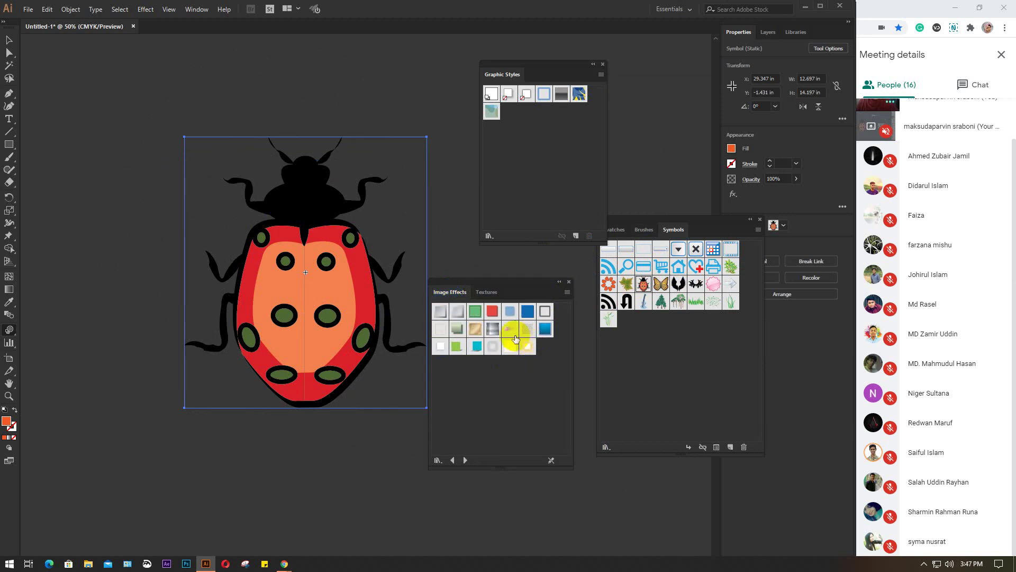
pyautogui.click(483, 294)
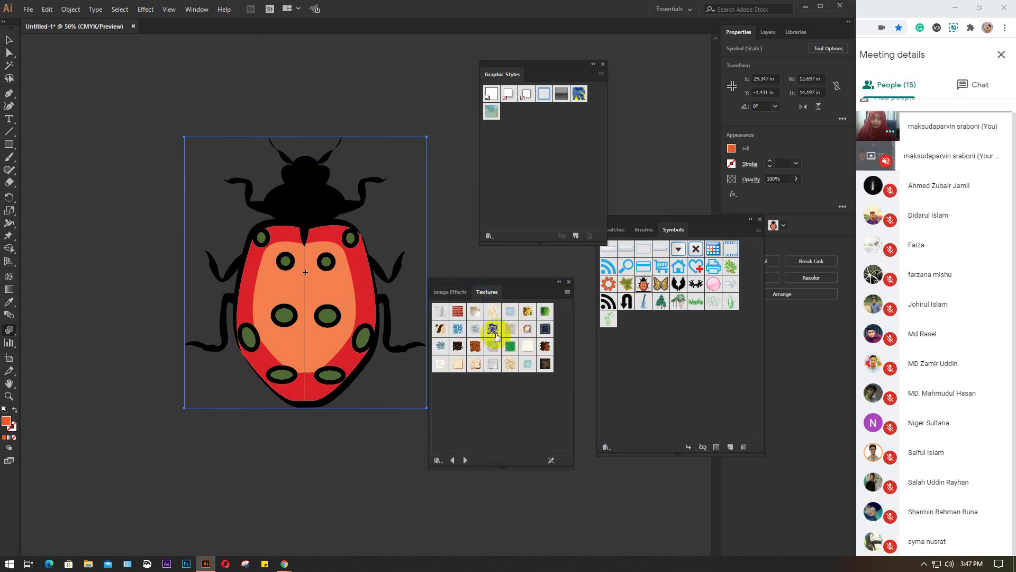
pyautogui.click(456, 312)
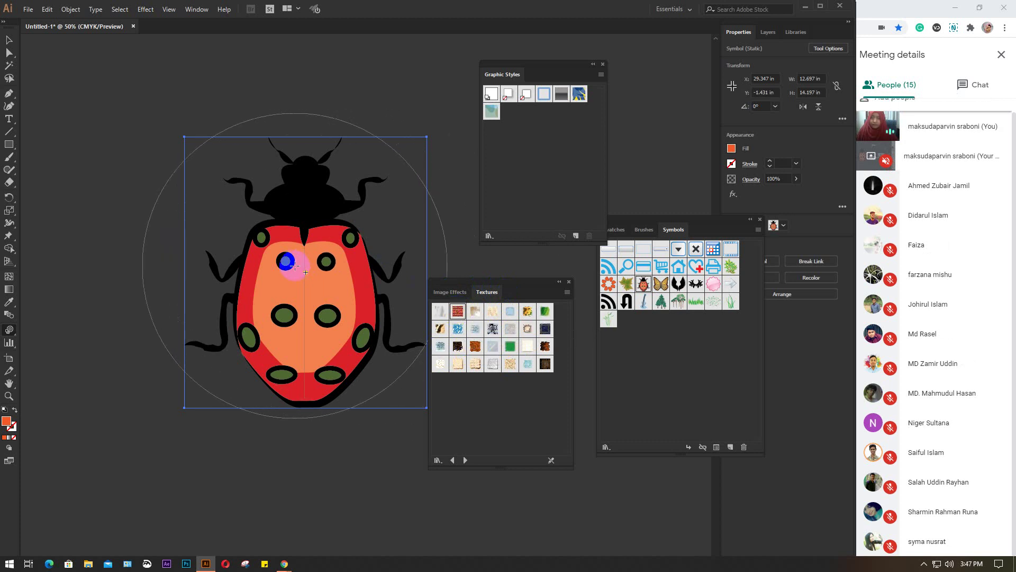
pyautogui.click(287, 261)
pyautogui.click(503, 315)
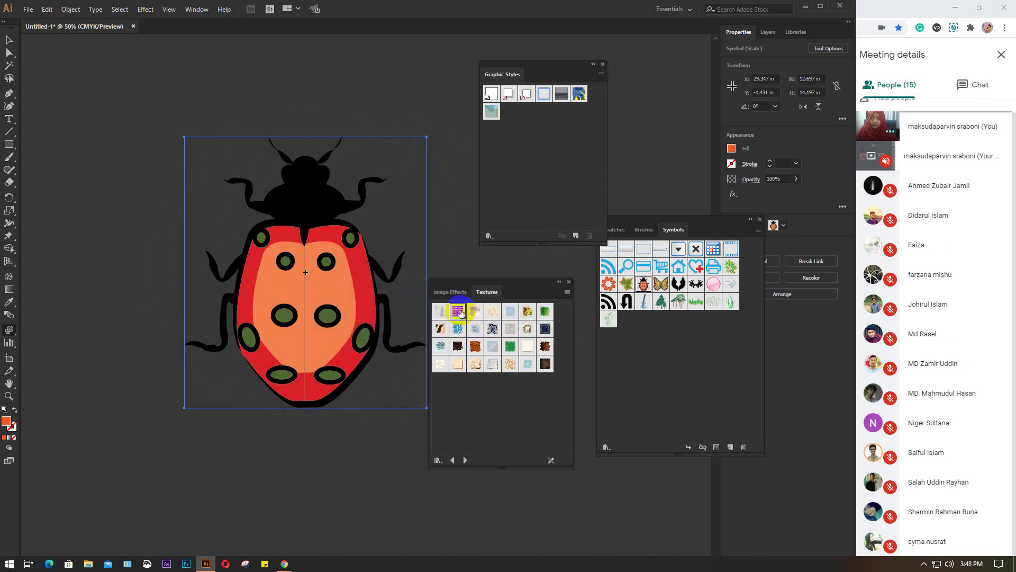
pyautogui.click(329, 266)
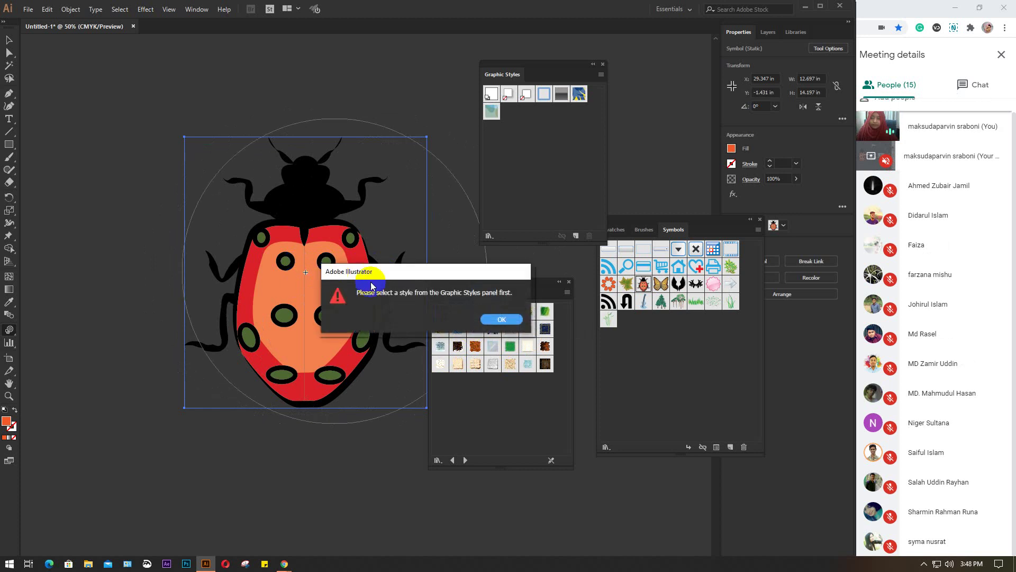
pyautogui.click(500, 319)
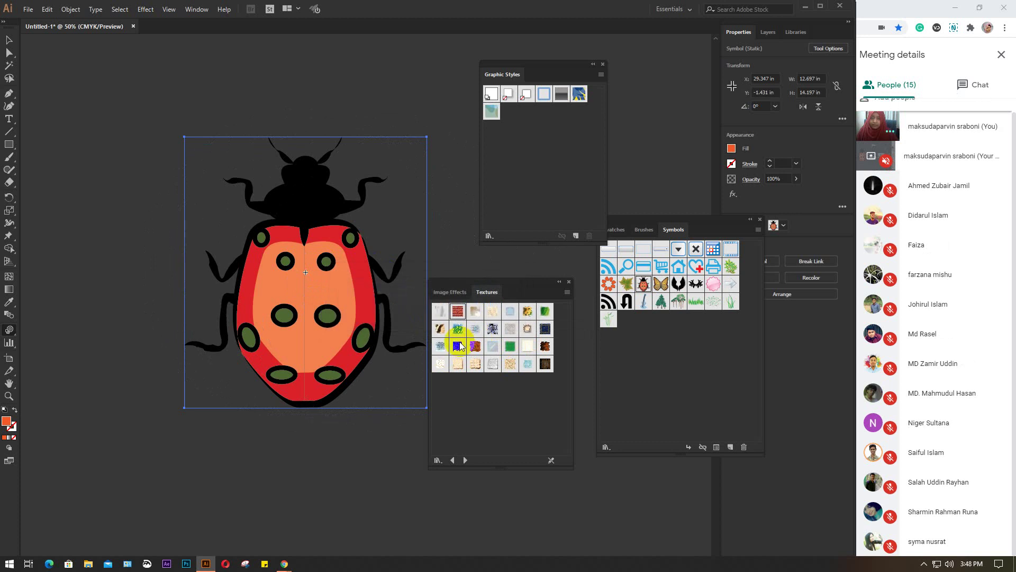
# Step: Add the RGB Brick texture to the document's graphic styles and delete the stray blank style beside it
pyautogui.click(471, 376)
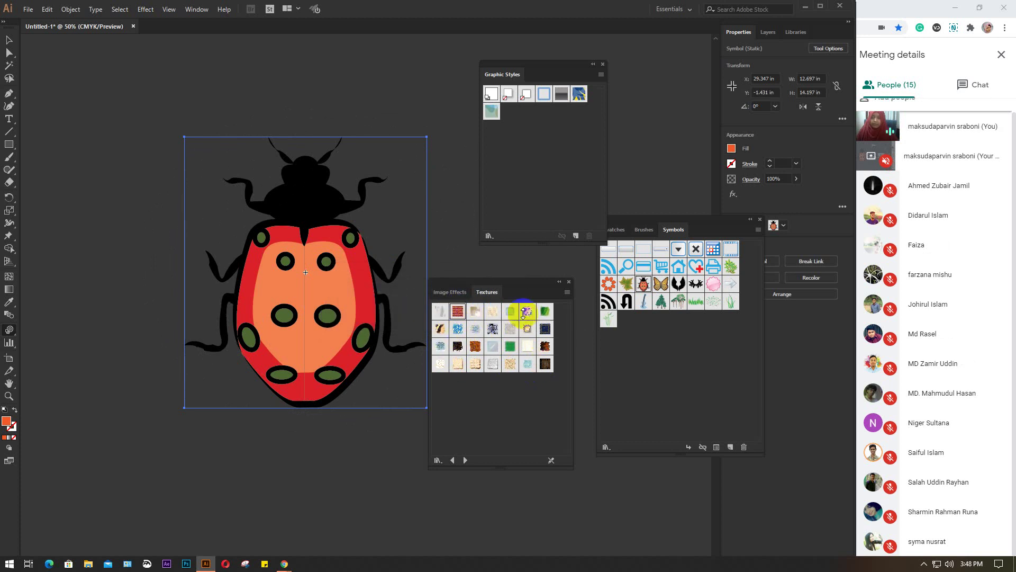
pyautogui.click(529, 152)
pyautogui.click(457, 311)
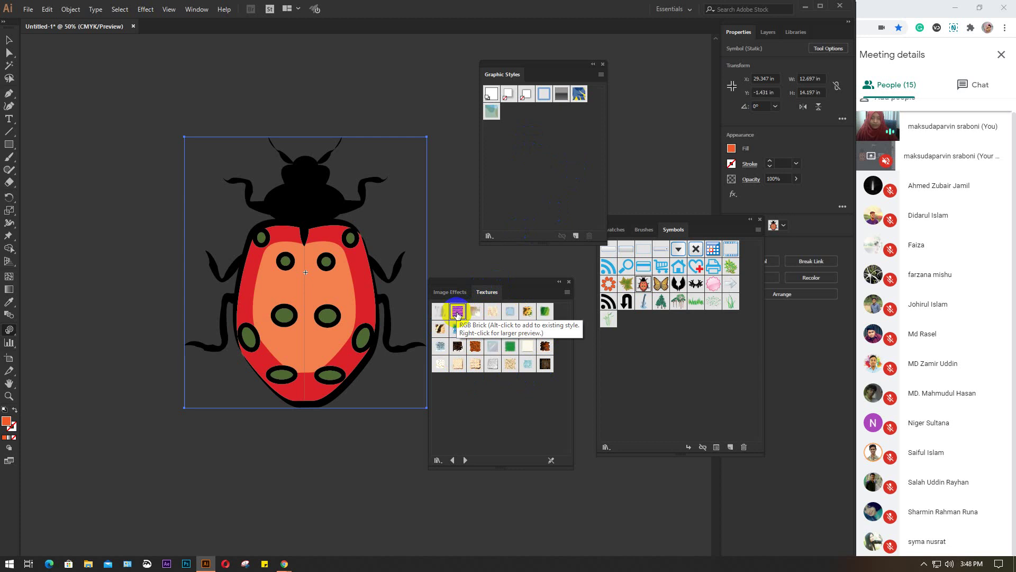
pyautogui.click(457, 312)
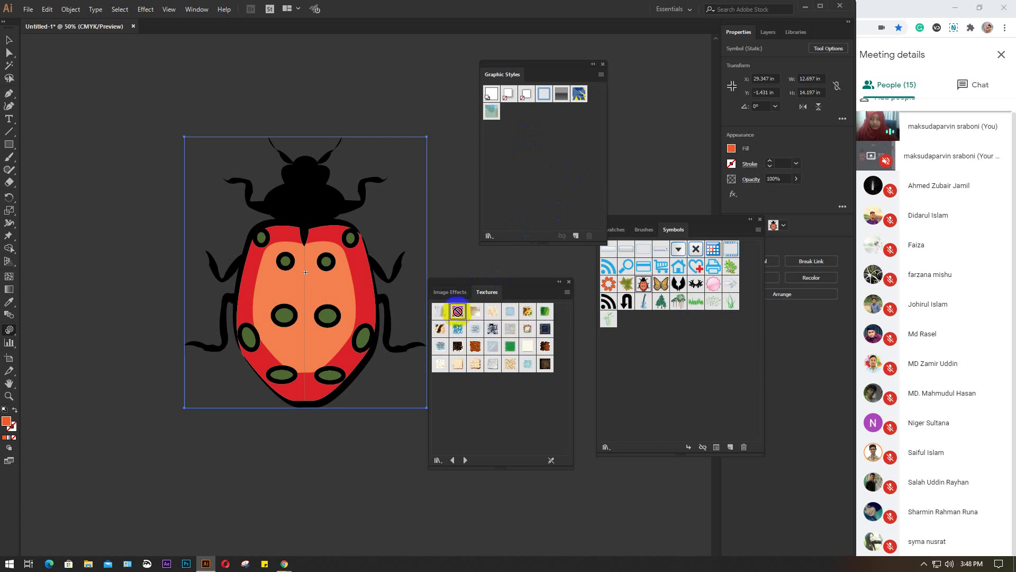
pyautogui.moveTo(457, 311); pyautogui.dragTo(525, 147)
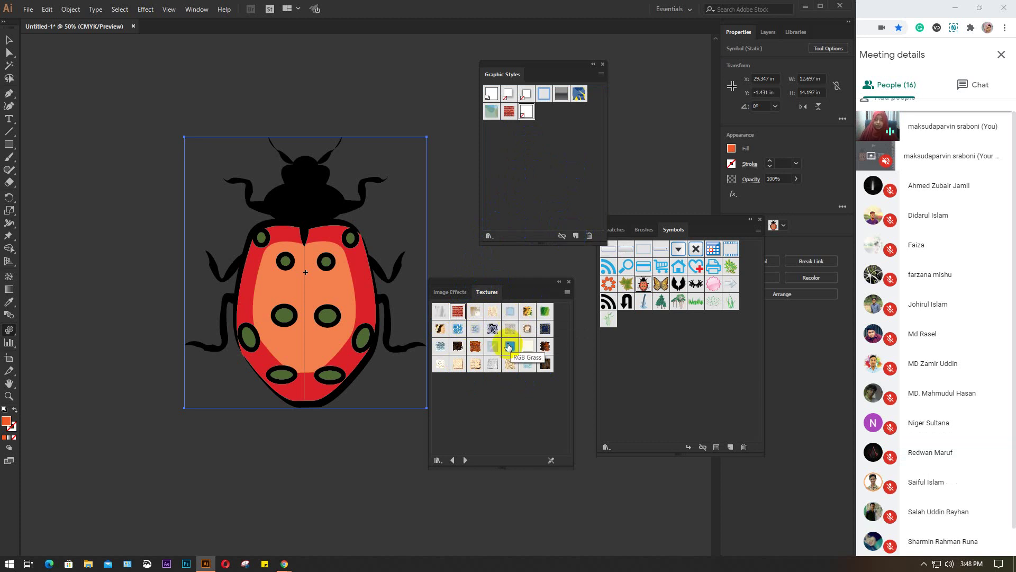
pyautogui.click(589, 236)
pyautogui.click(416, 319)
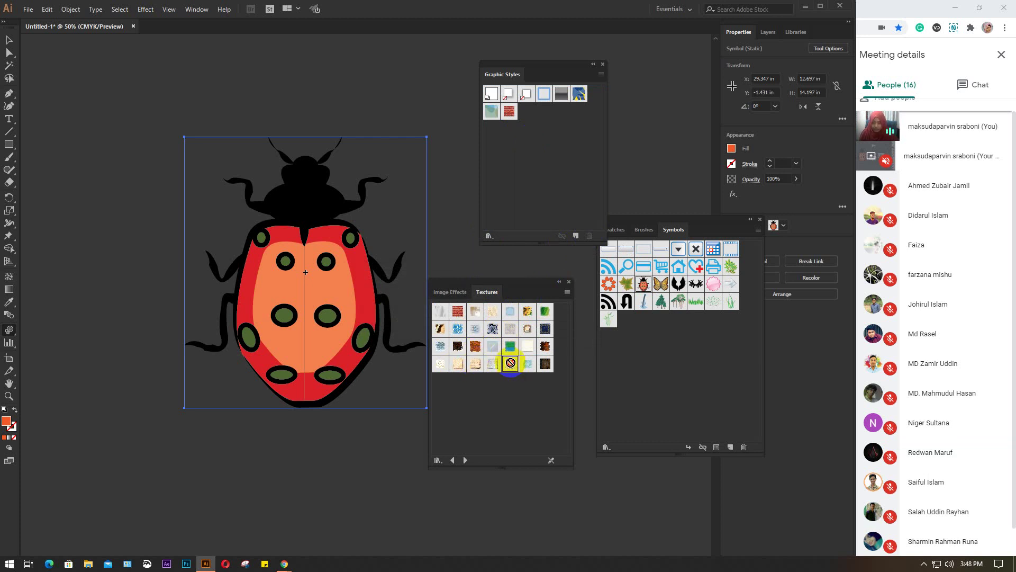
# Step: Add the tan, dark brown and green textures plus an orange shadow style and a green style from Image Effects to the document's graphic styles
pyautogui.moveTo(511, 364); pyautogui.dragTo(528, 168)
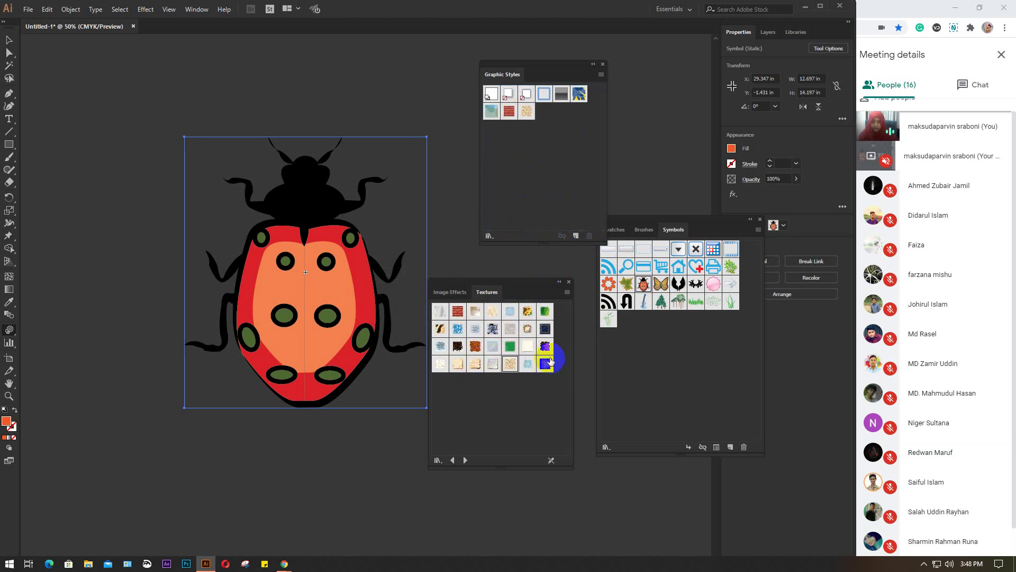
pyautogui.moveTo(545, 346); pyautogui.dragTo(538, 175)
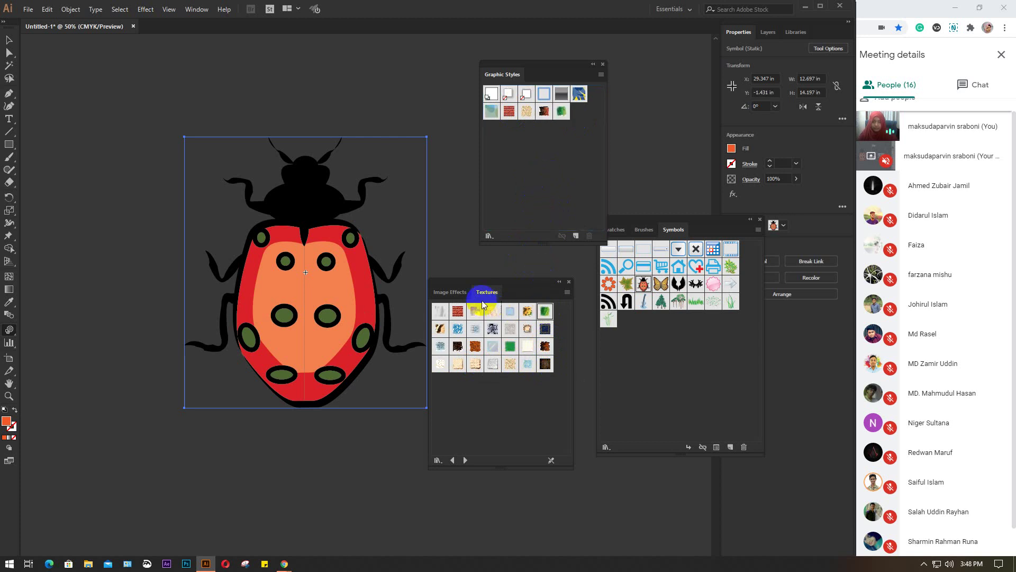
pyautogui.click(450, 292)
pyautogui.moveTo(506, 333); pyautogui.dragTo(551, 183)
pyautogui.moveTo(478, 316); pyautogui.dragTo(555, 178)
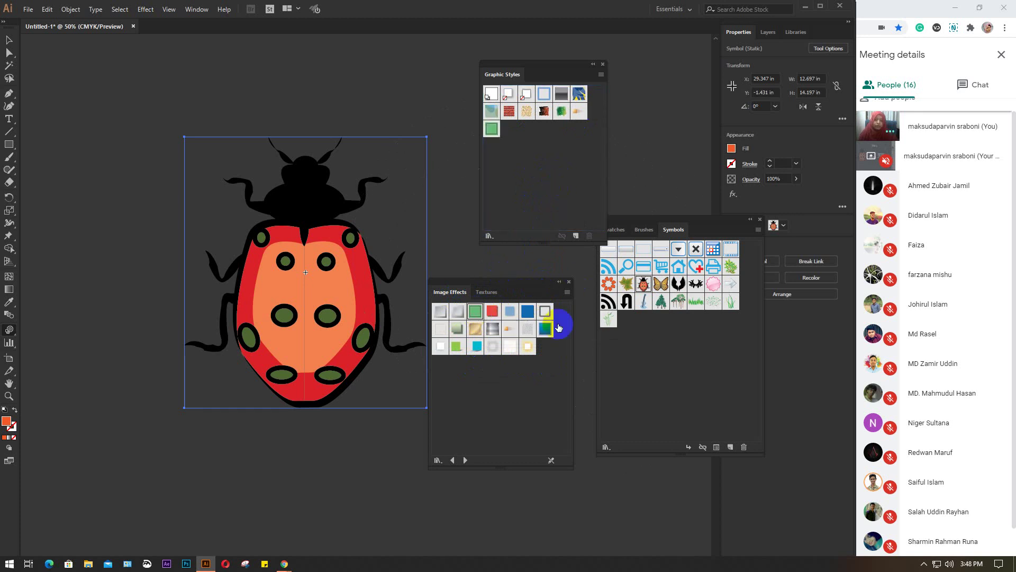
# Step: Apply the RGB Brick graphic style to the large ladybug with the Symbol Styler tool
pyautogui.click(510, 112)
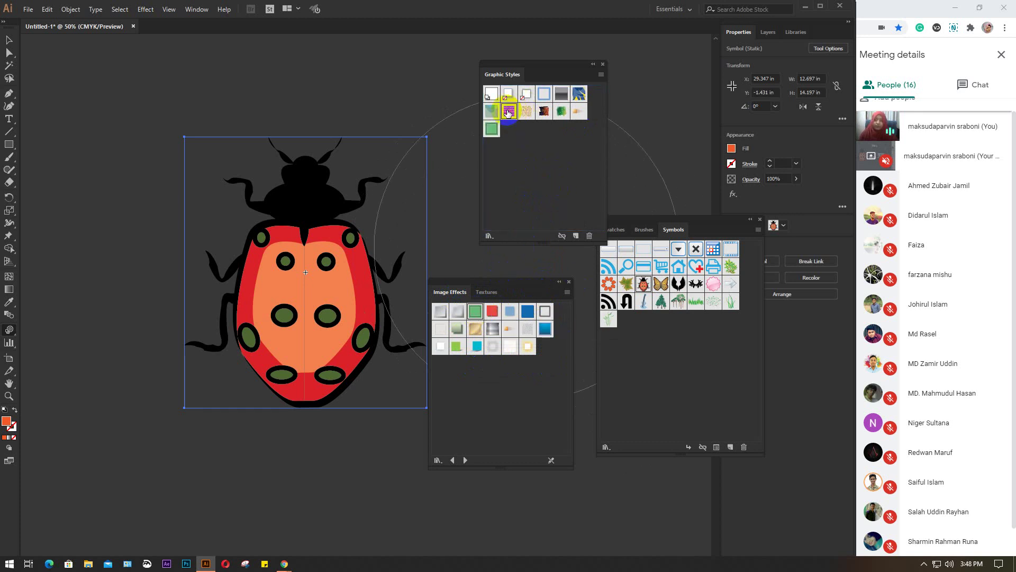
pyautogui.moveTo(272, 294); pyautogui.dragTo(325, 261)
pyautogui.click(316, 270)
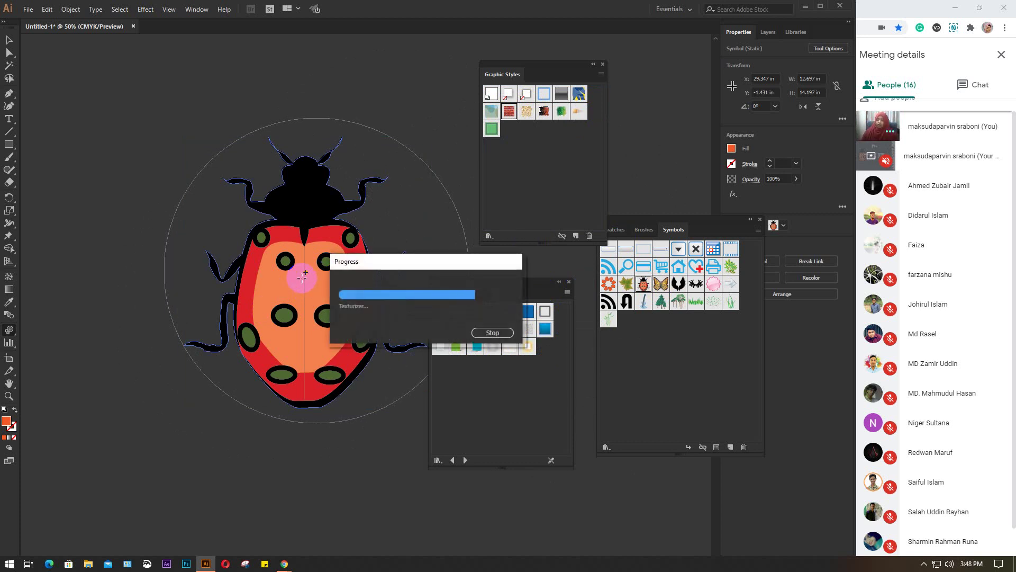
pyautogui.click(302, 276)
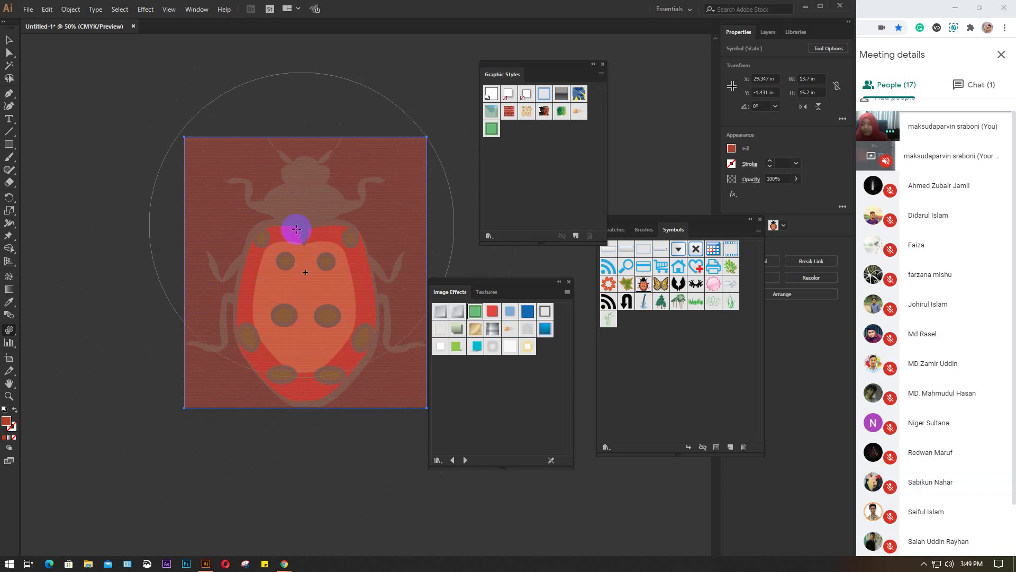
# Step: Undo the brick styling and apply the blue-and-yellow swirl pattern style to the ladybug with the Symbol Styler tool
pyautogui.click(483, 314)
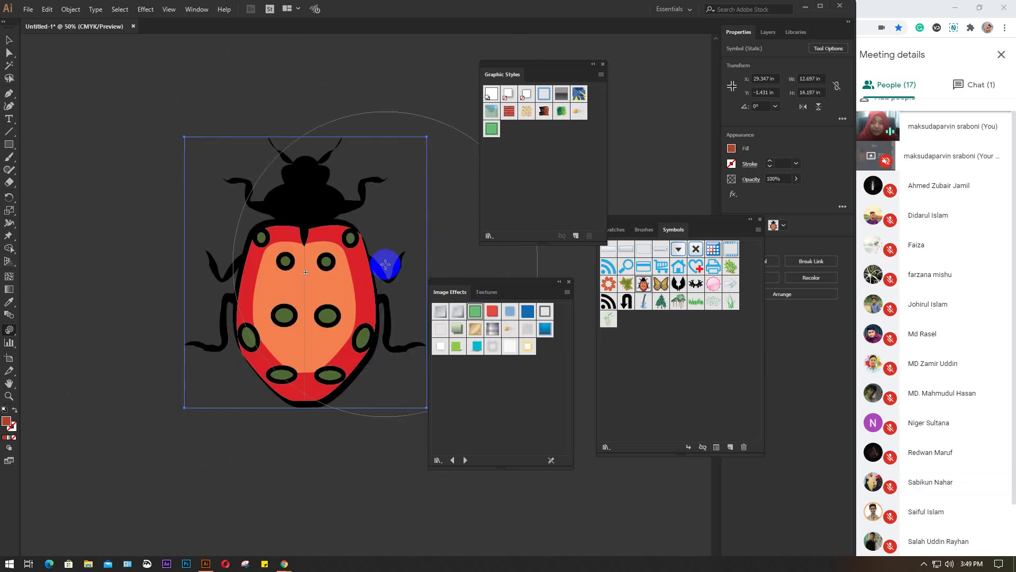
pyautogui.click(317, 238)
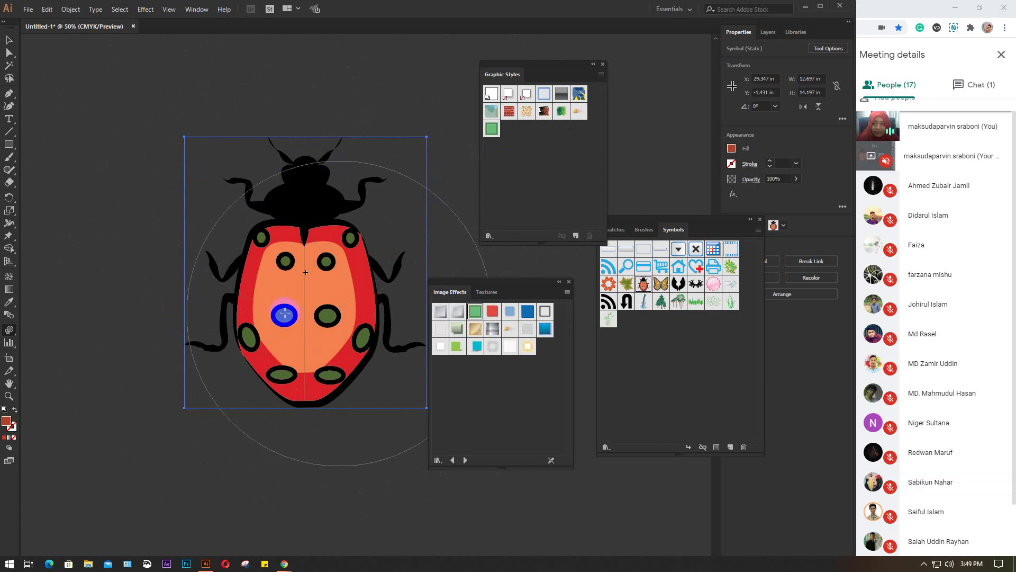
pyautogui.click(269, 278)
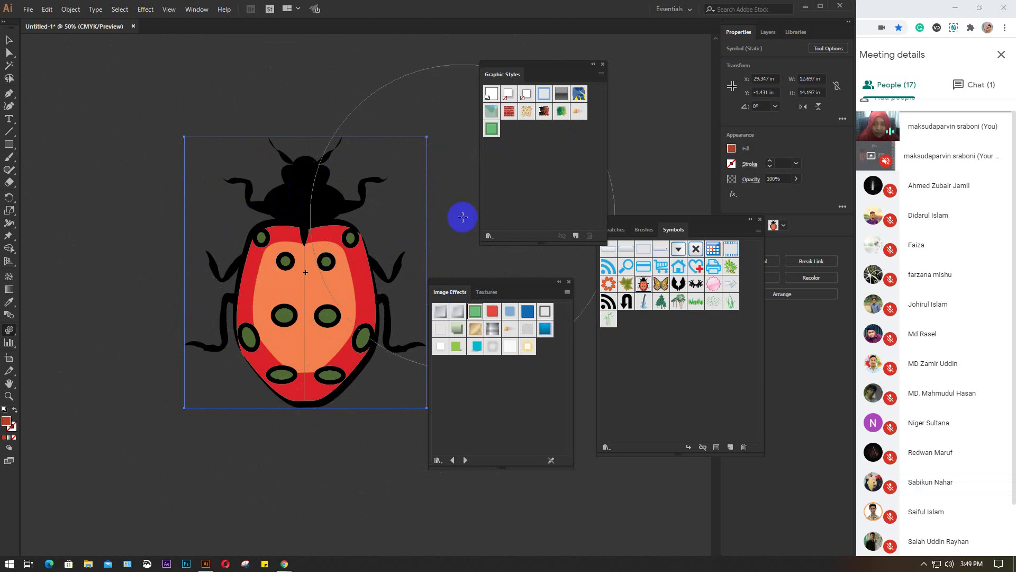
pyautogui.click(496, 133)
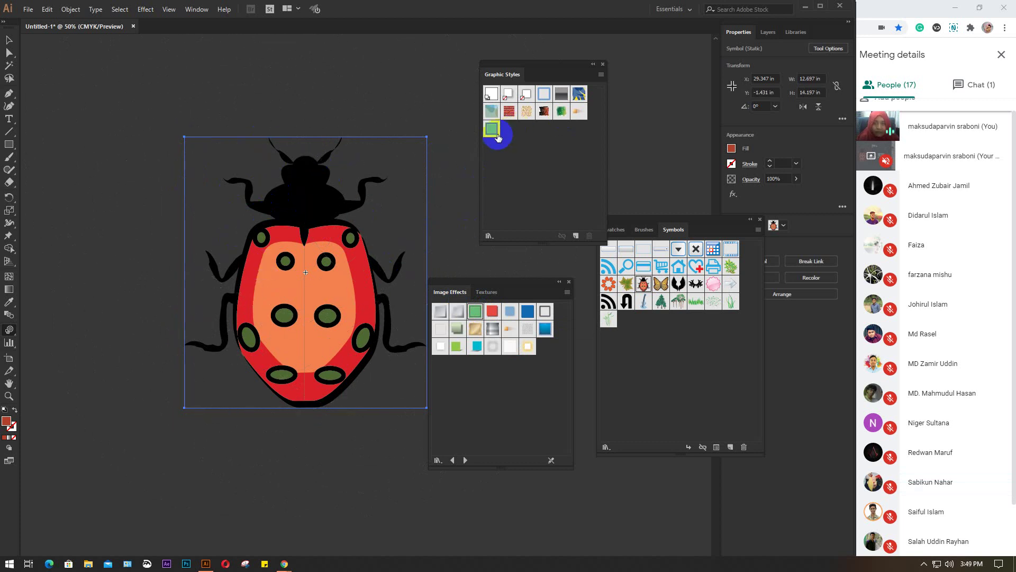
pyautogui.click(559, 112)
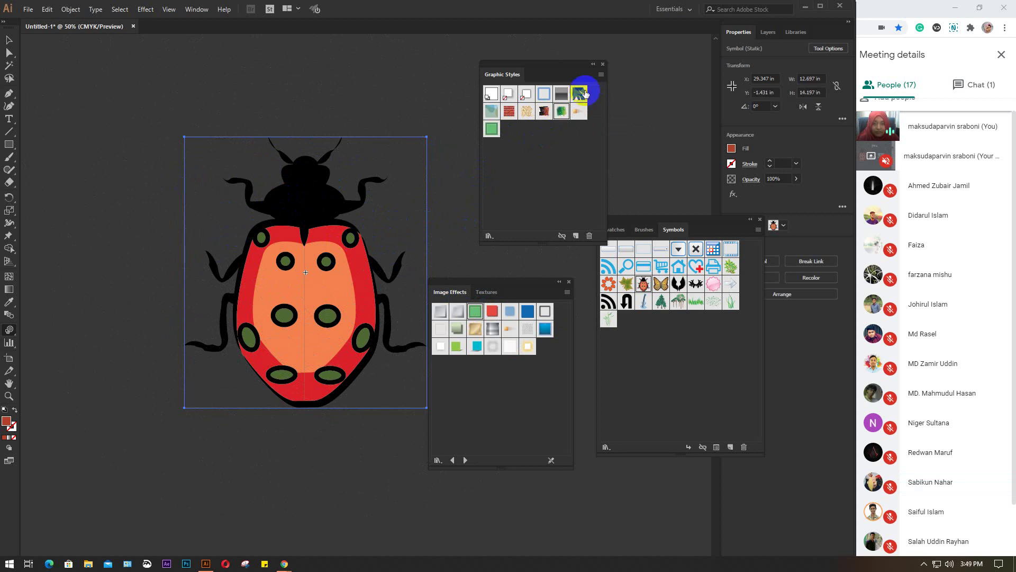
pyautogui.click(561, 113)
pyautogui.click(305, 272)
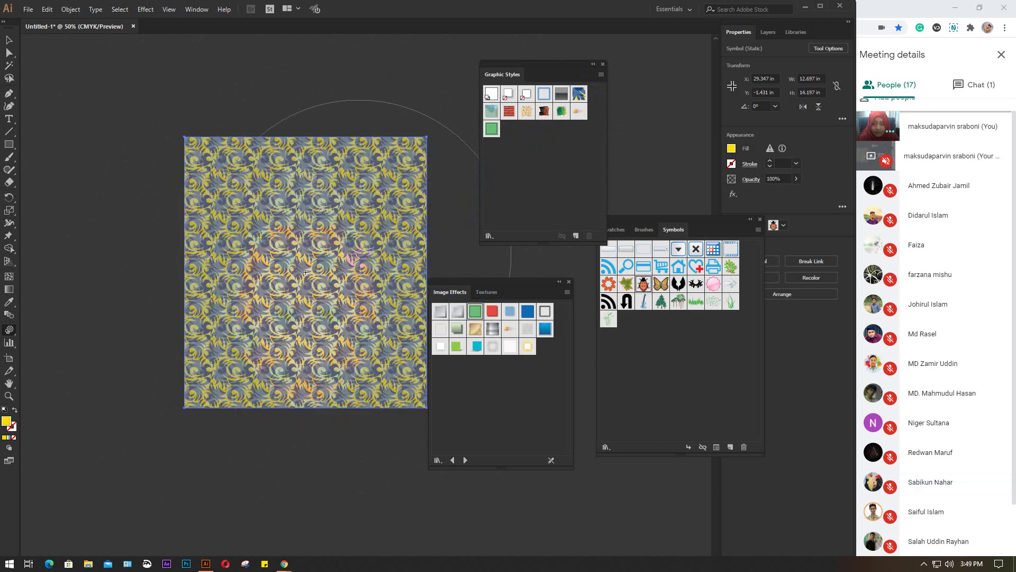
# Step: Delete the patterned ladybug and spray a set of green pine tree symbols about 10.1 in wide and 9.3 in high
pyautogui.click(326, 175)
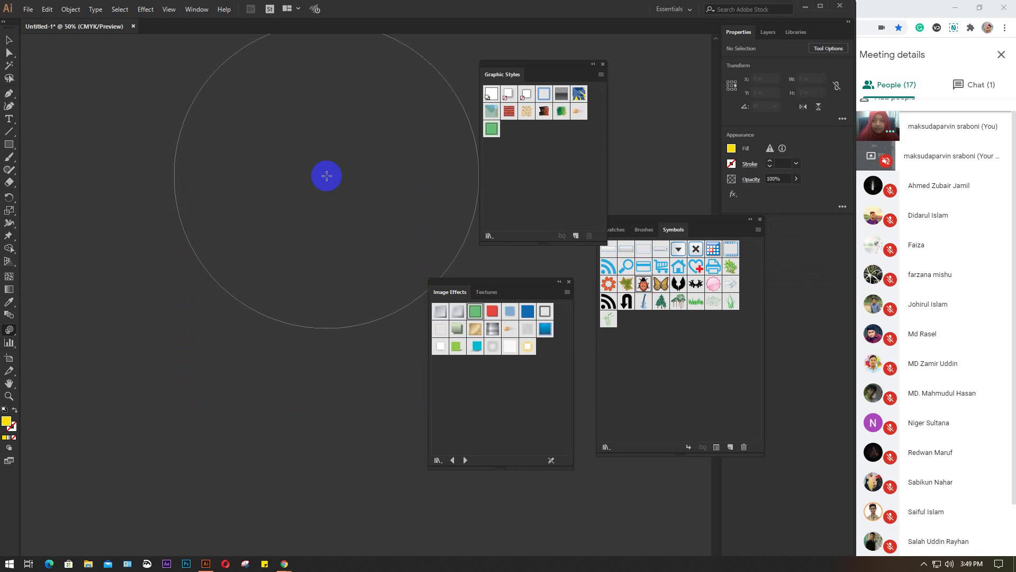
pyautogui.click(677, 301)
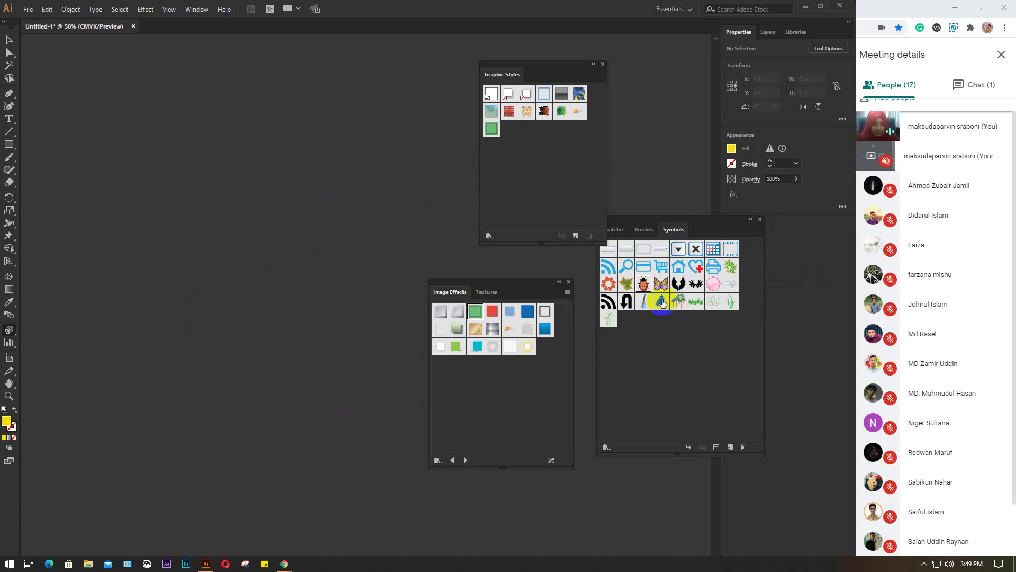
pyautogui.click(662, 303)
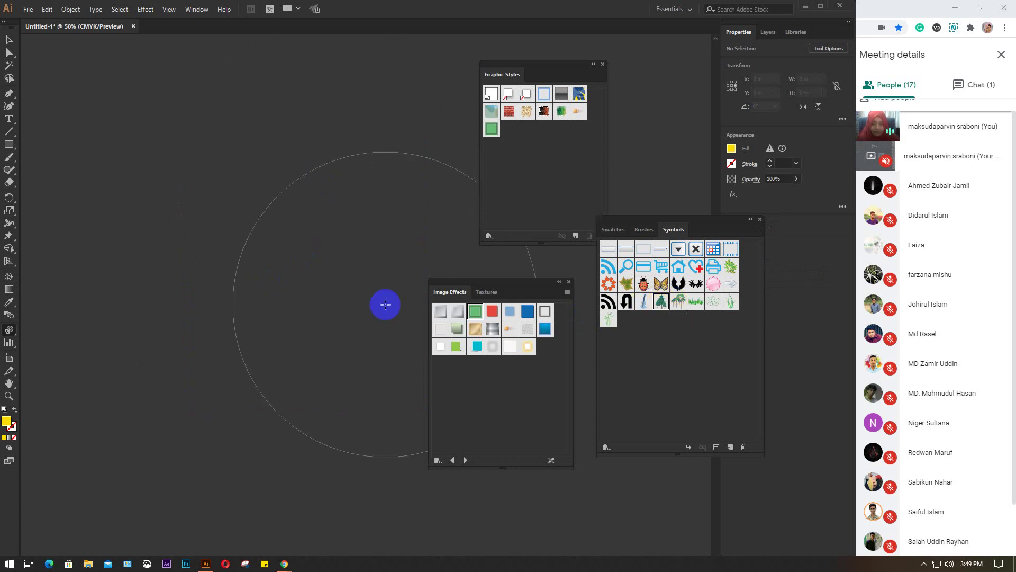
pyautogui.click(272, 238)
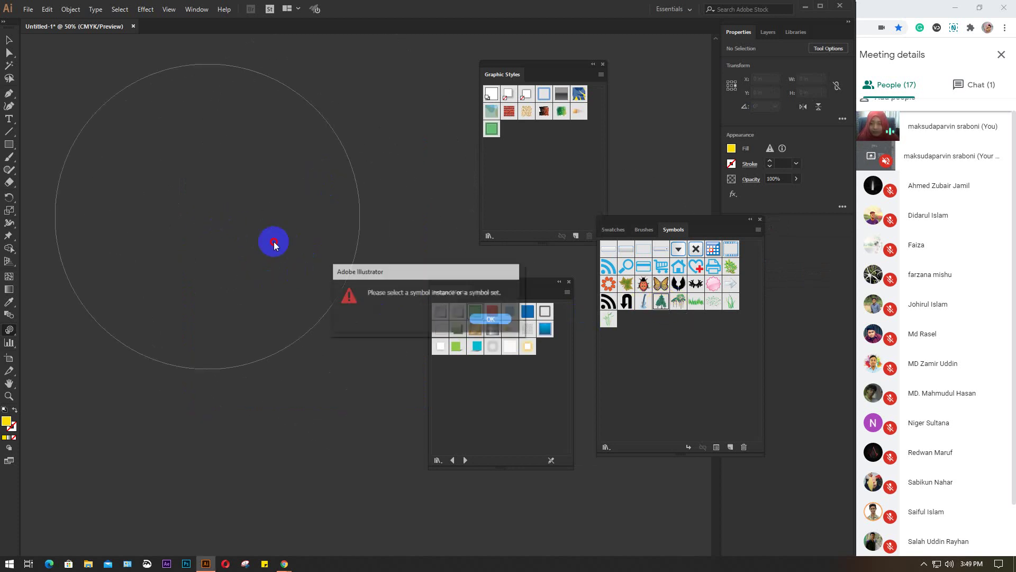
pyautogui.click(490, 319)
pyautogui.moveTo(8, 332); pyautogui.dragTo(73, 329)
pyautogui.moveTo(139, 200)
pyautogui.mouseDown()
pyautogui.moveTo(302, 308)
pyautogui.moveTo(152, 315)
pyautogui.moveTo(184, 329)
pyautogui.mouseUp()
# Step: Enlarge the pine trees to a set about 12.6 in wide and 12.8 in high, and restyle them with RGB Brick using Symbol Styler
pyautogui.moveTo(8, 330)
pyautogui.mouseDown()
pyautogui.moveTo(87, 359)
pyautogui.moveTo(93, 377)
pyautogui.moveTo(67, 372)
pyautogui.mouseUp()
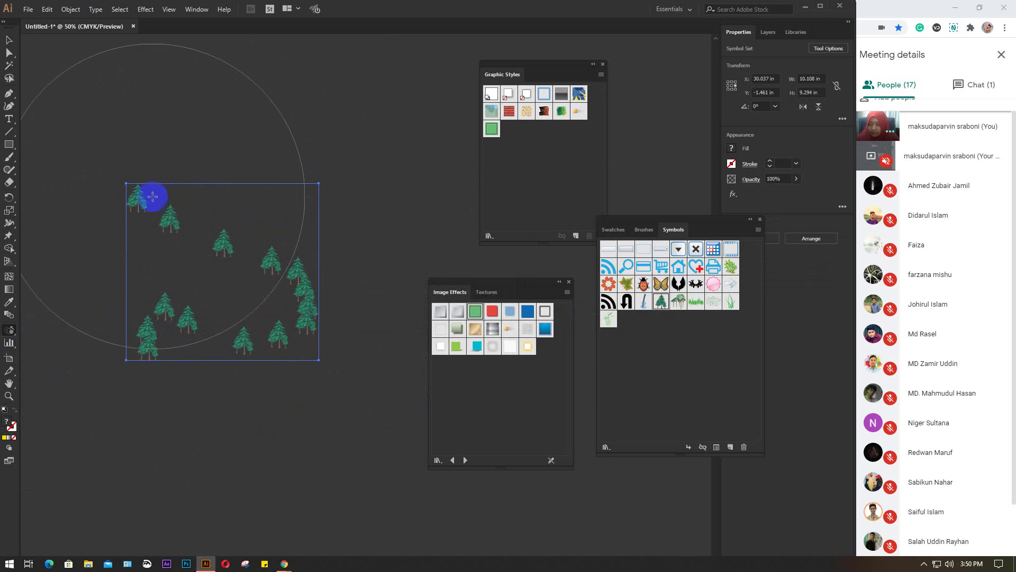
pyautogui.moveTo(148, 198)
pyautogui.mouseDown()
pyautogui.moveTo(232, 255)
pyautogui.moveTo(154, 273)
pyautogui.moveTo(164, 261)
pyautogui.moveTo(118, 200)
pyautogui.moveTo(193, 381)
pyautogui.moveTo(253, 307)
pyautogui.mouseUp()
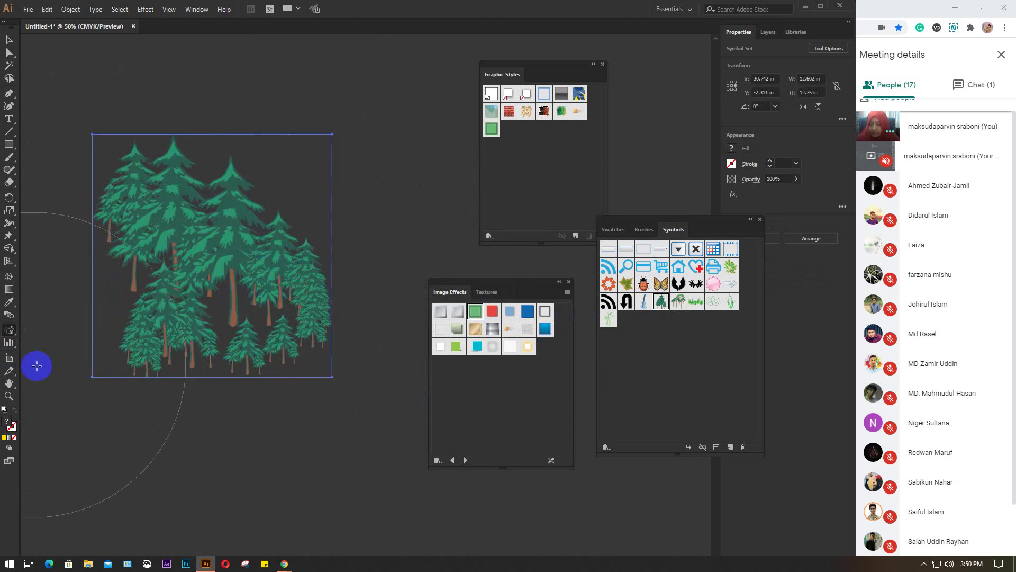
pyautogui.moveTo(10, 329); pyautogui.dragTo(79, 422)
pyautogui.click(509, 111)
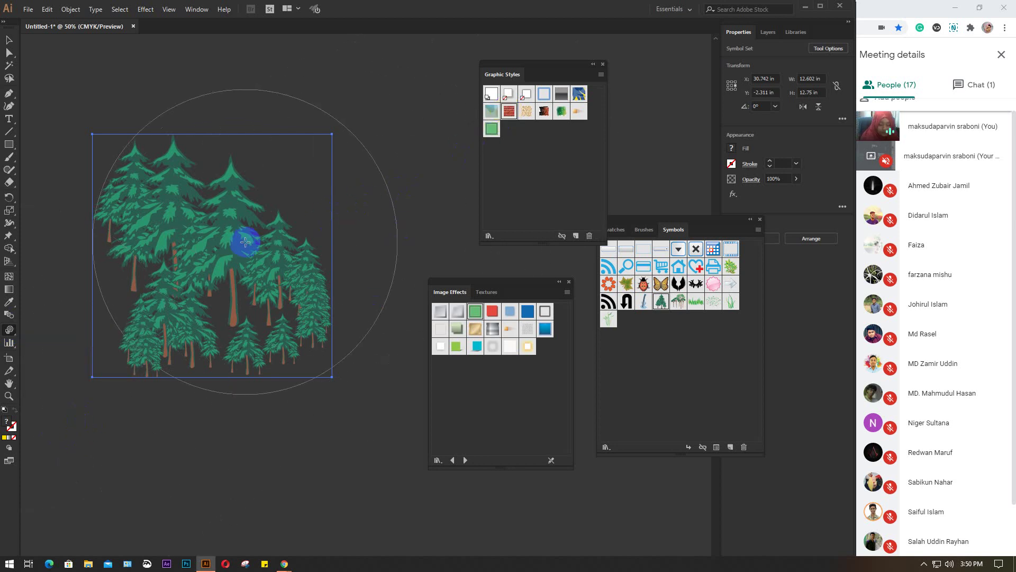
pyautogui.click(218, 260)
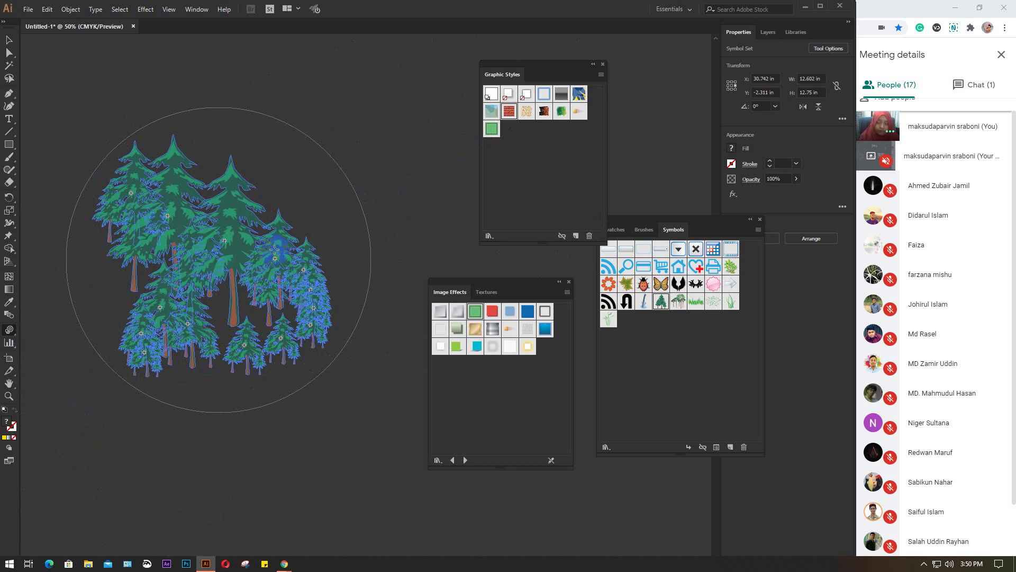
pyautogui.click(393, 298)
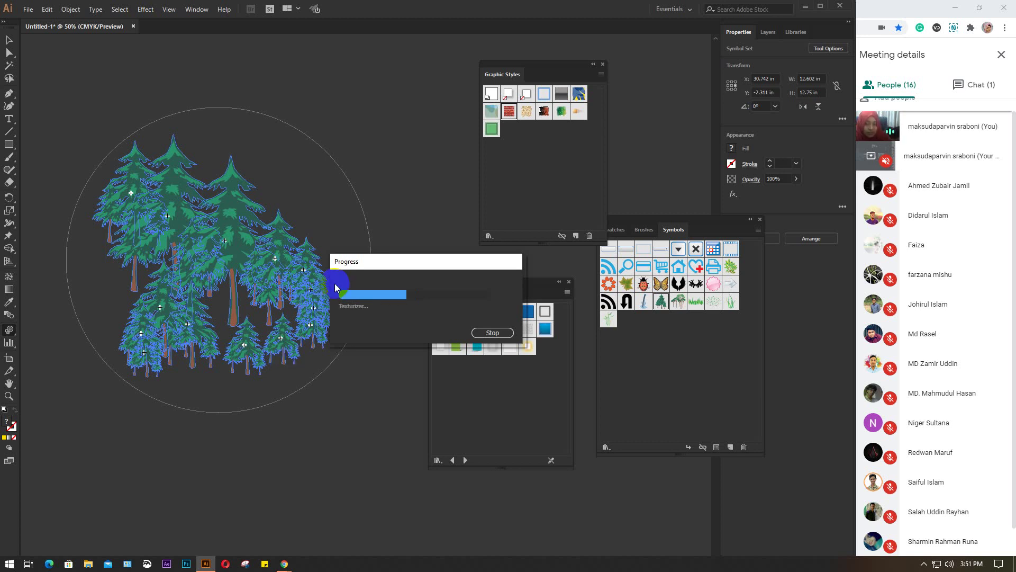
pyautogui.scroll(-1, 938, 404)
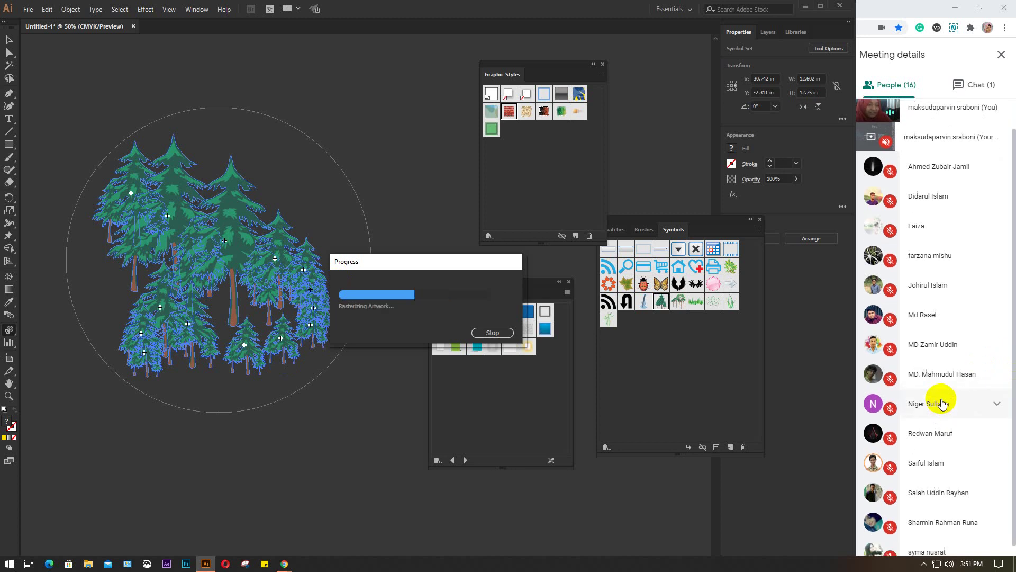
pyautogui.scroll(-1, 942, 404)
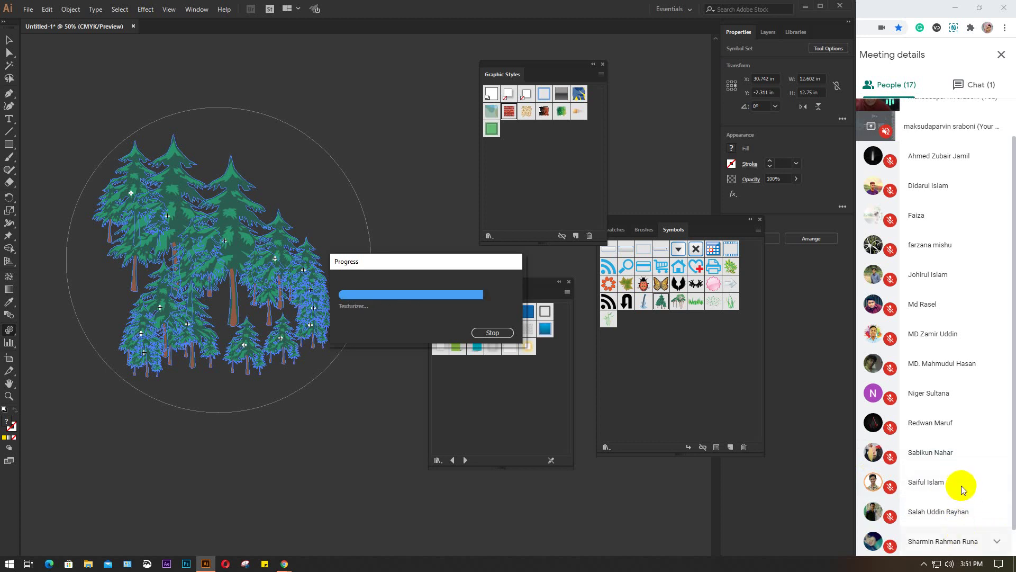
# Step: Brush the RGB Brick style further across the pine trees with the Symbol Styler tool and deselect the set
pyautogui.click(404, 361)
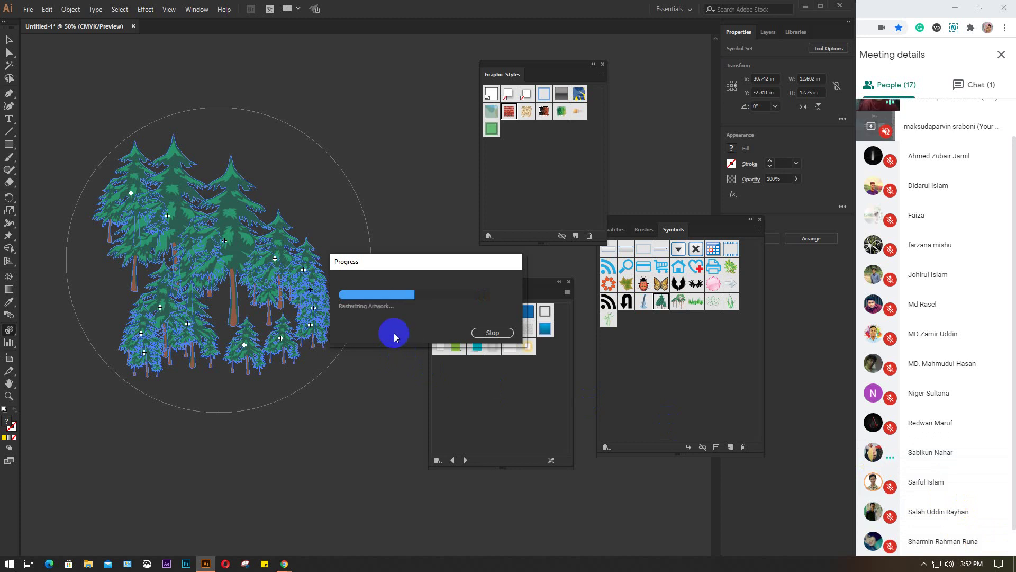
pyautogui.click(493, 333)
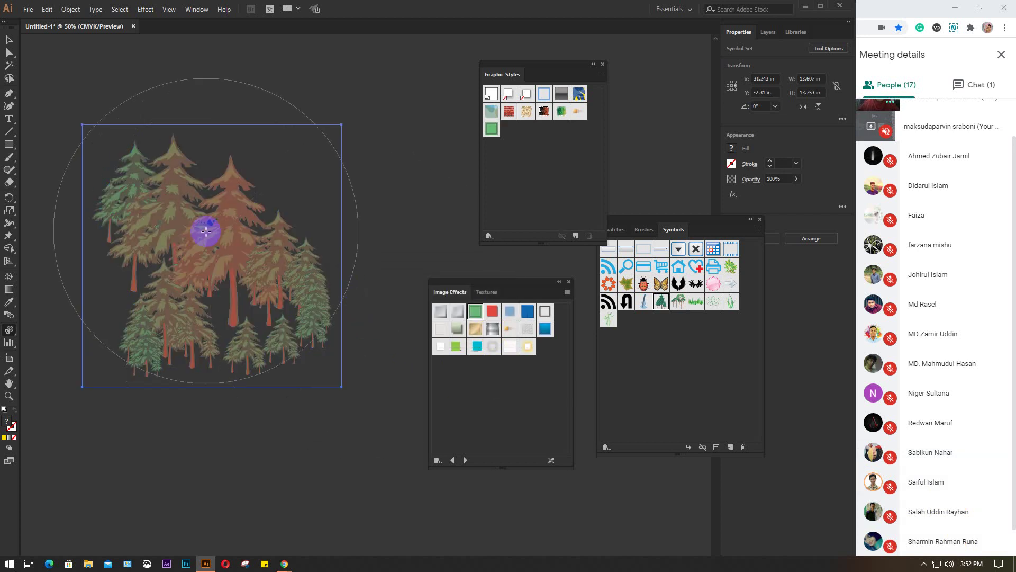
pyautogui.moveTo(226, 277)
pyautogui.mouseDown()
pyautogui.moveTo(176, 278)
pyautogui.moveTo(170, 255)
pyautogui.moveTo(206, 281)
pyautogui.moveTo(209, 256)
pyautogui.mouseUp()
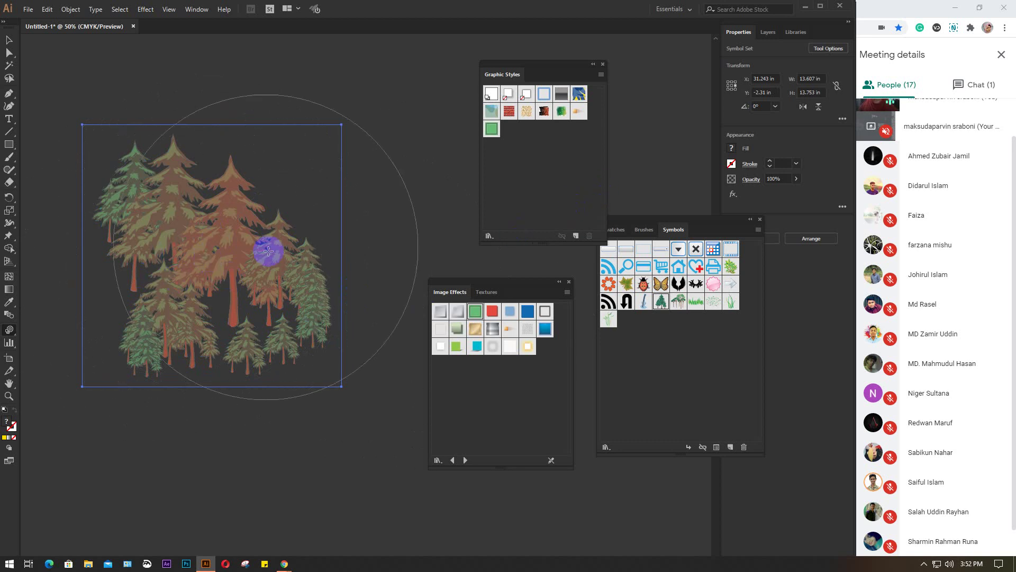
pyautogui.press('v')
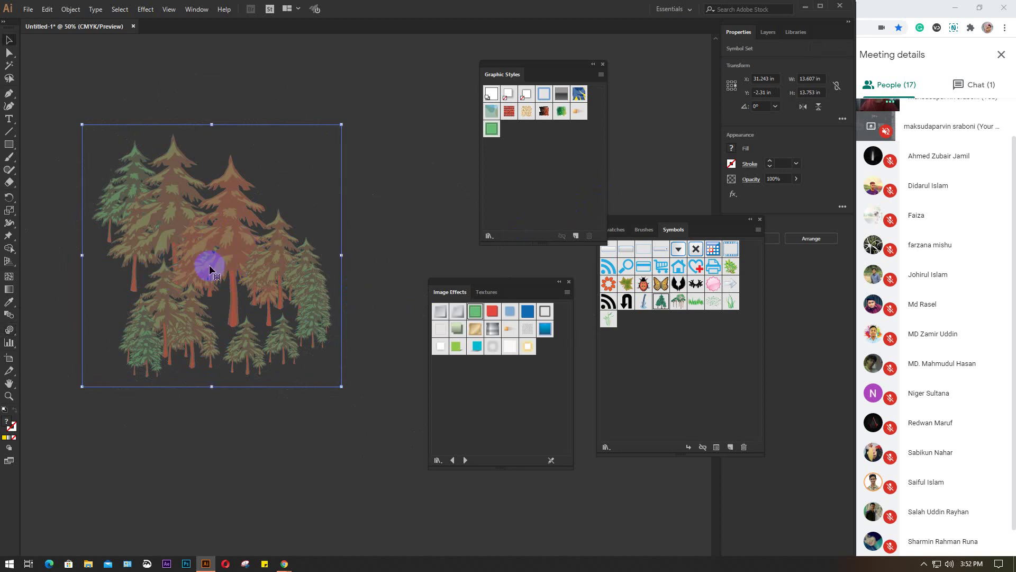
pyautogui.click(376, 245)
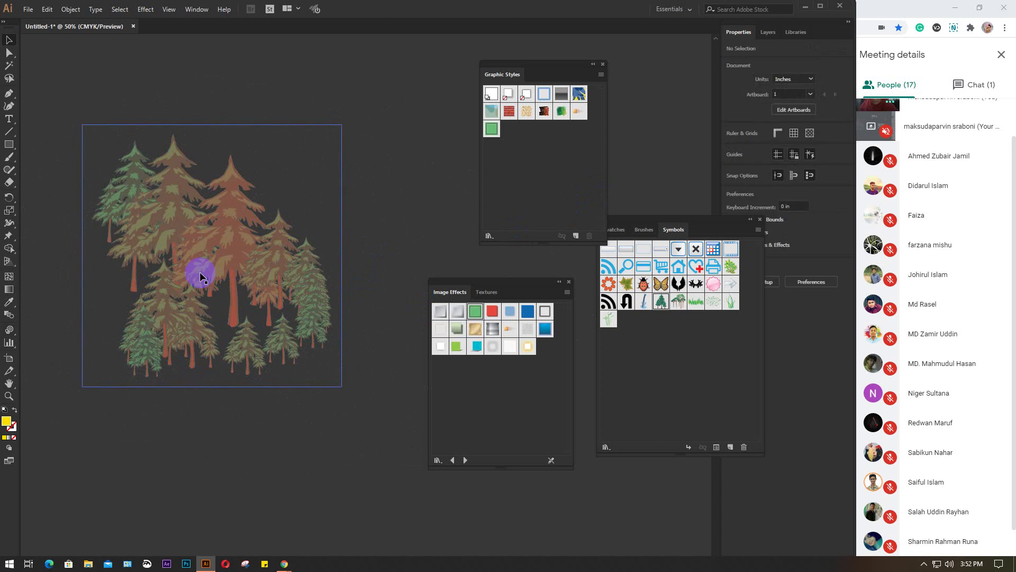
# Step: Examine the brick styling on the pine trees up close, comparing the large central trees with the outer ones
pyautogui.hotkey('ctrl', '+')
pyautogui.hotkey('ctrl', '+')
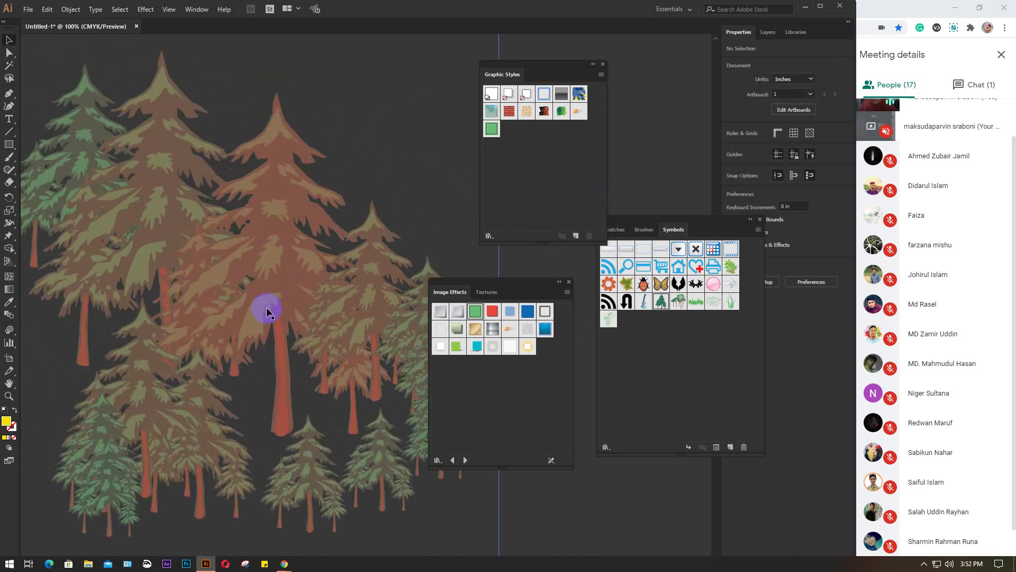
pyautogui.hotkey('ctrl', '-')
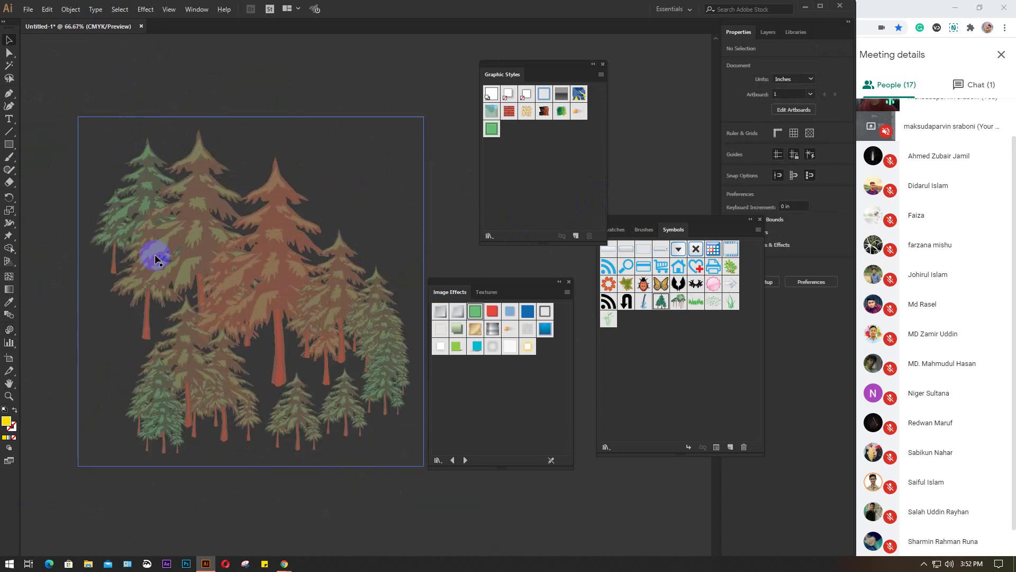
pyautogui.hotkey('ctrl', 'shift', 'h')
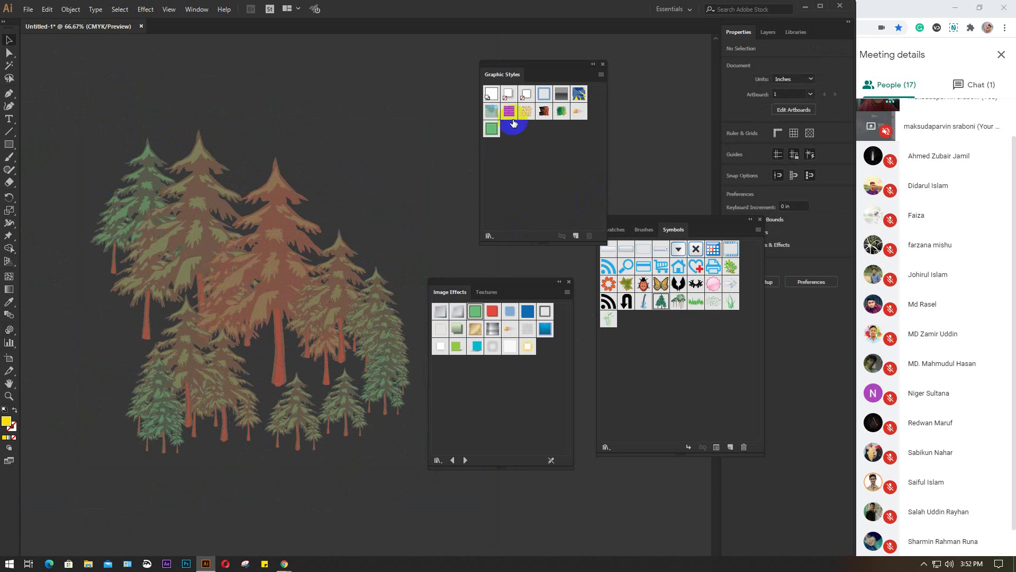
pyautogui.hotkey('ctrl', 'shift', 'h')
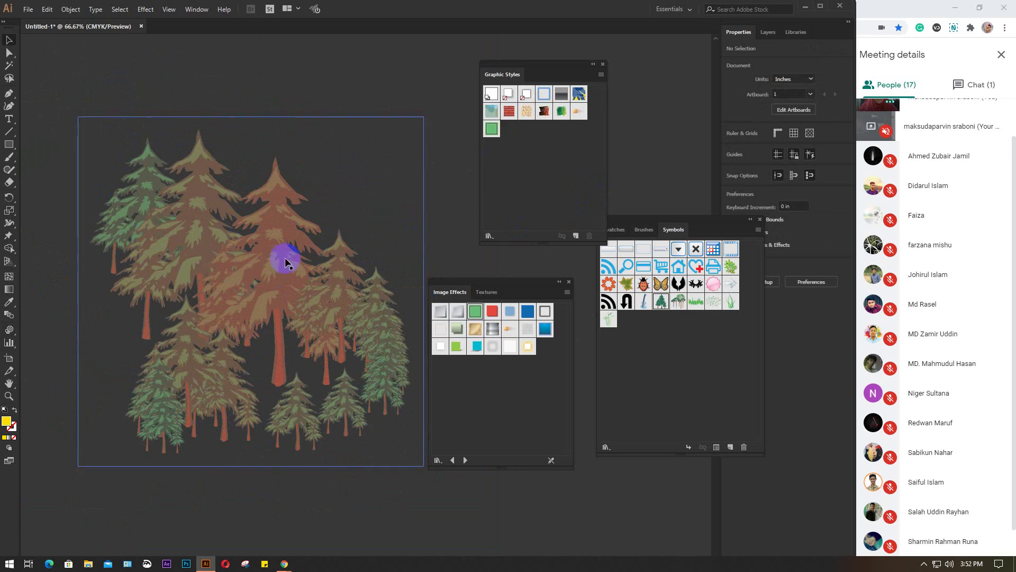
pyautogui.hotkey('ctrl', 'shift', 'h')
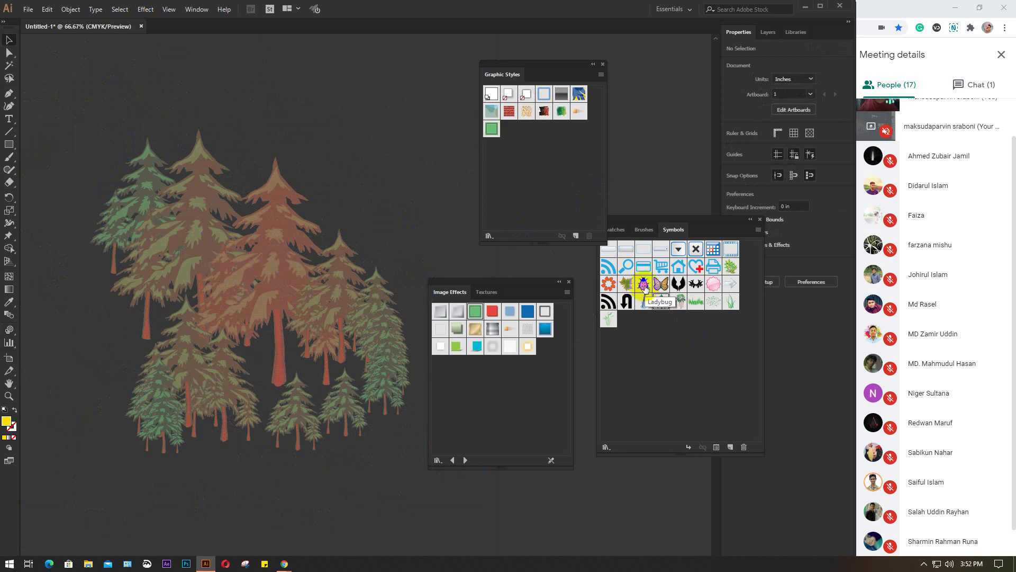
pyautogui.click(367, 227)
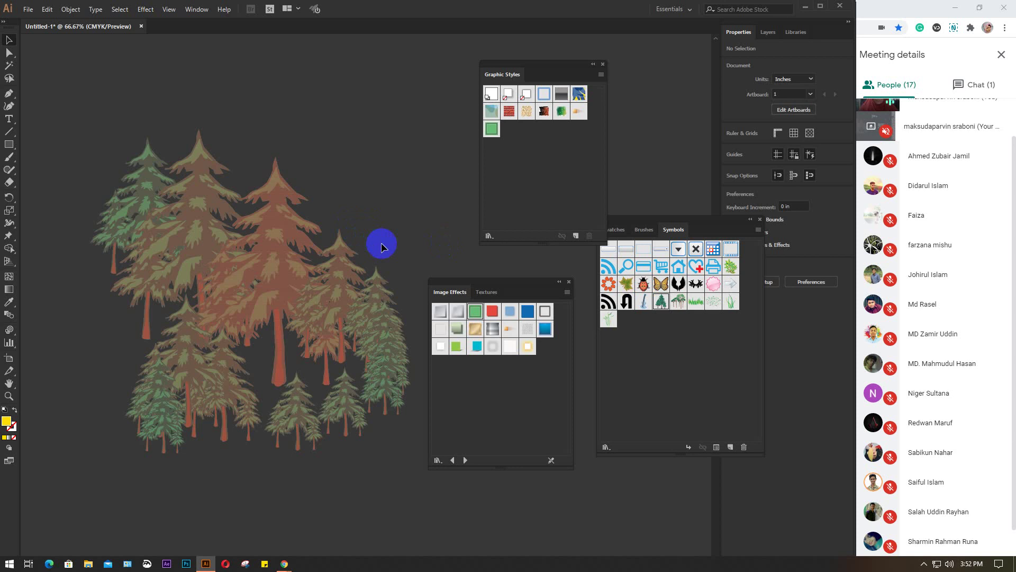
pyautogui.hotkey('ctrl', 'shift', 'h')
pyautogui.hotkey('ctrl', 'shift', 'h')
pyautogui.hotkey('ctrl', 'shift', 'h')
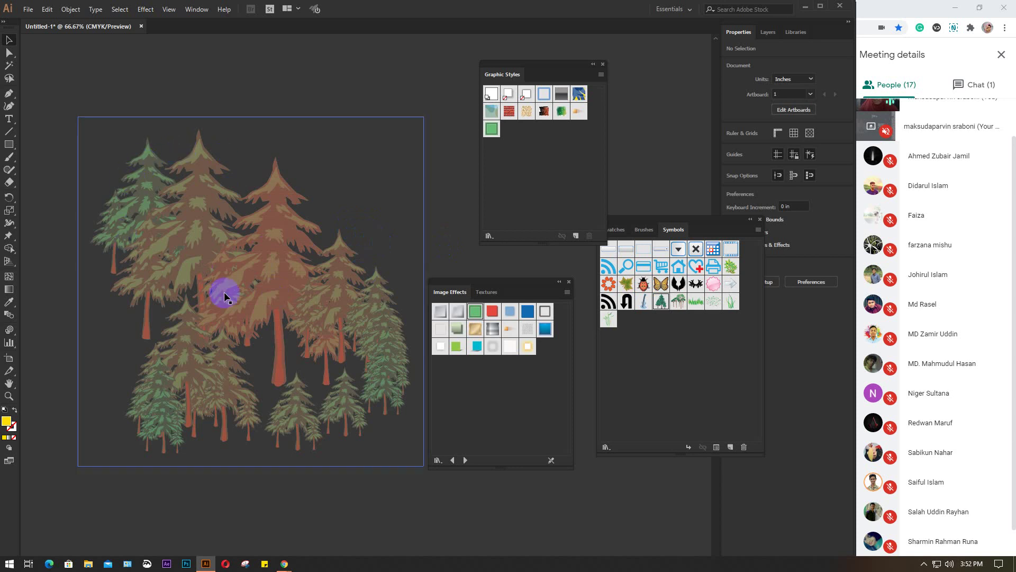
pyautogui.hotkey('ctrl', 'shift', 'h')
pyautogui.hotkey('ctrl', 'shift', 'h')
pyautogui.hotkey('ctrl', 'shift', 'h')
pyautogui.hotkey('ctrl', 'shift', 'h')
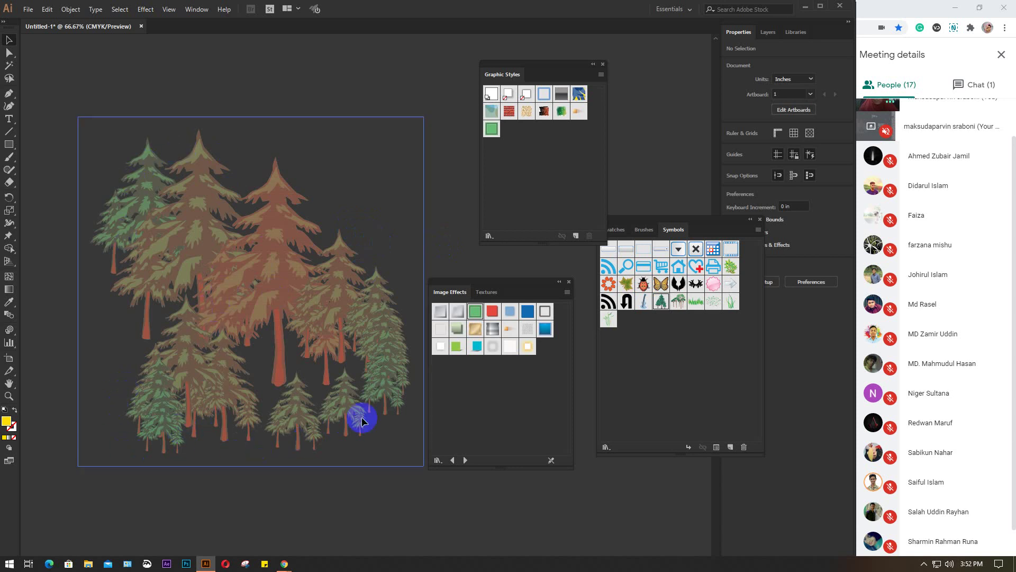
pyautogui.hotkey('ctrl', 'shift', 'h')
pyautogui.hotkey('ctrl', 'shift', 'h')
pyautogui.hotkey('ctrl', 'shift', 'h')
pyautogui.hotkey('ctrl', 'shift', 'h')
pyautogui.hotkey('ctrl', 'shift', 'h')
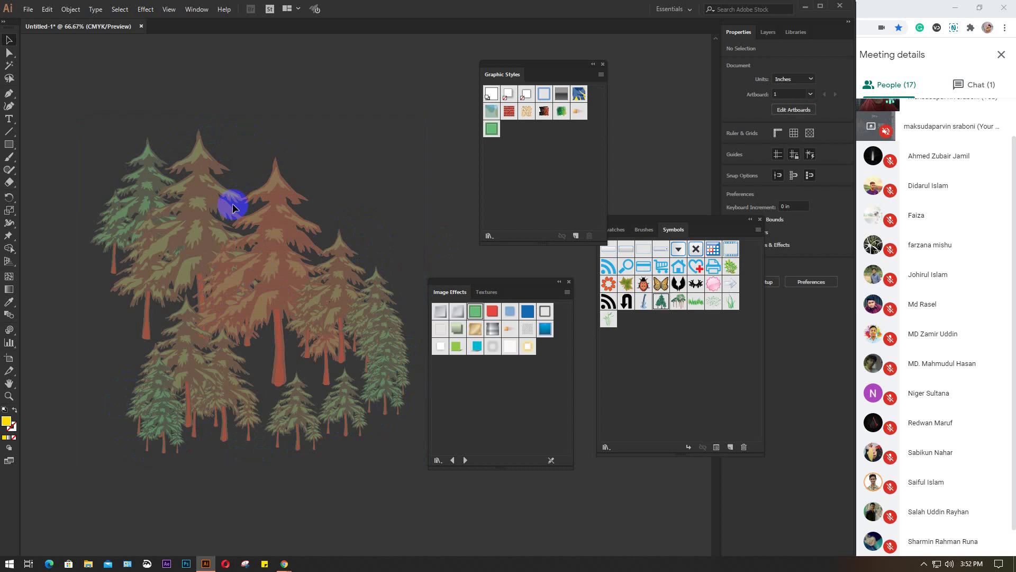
pyautogui.hotkey('ctrl', 'shift', 'h')
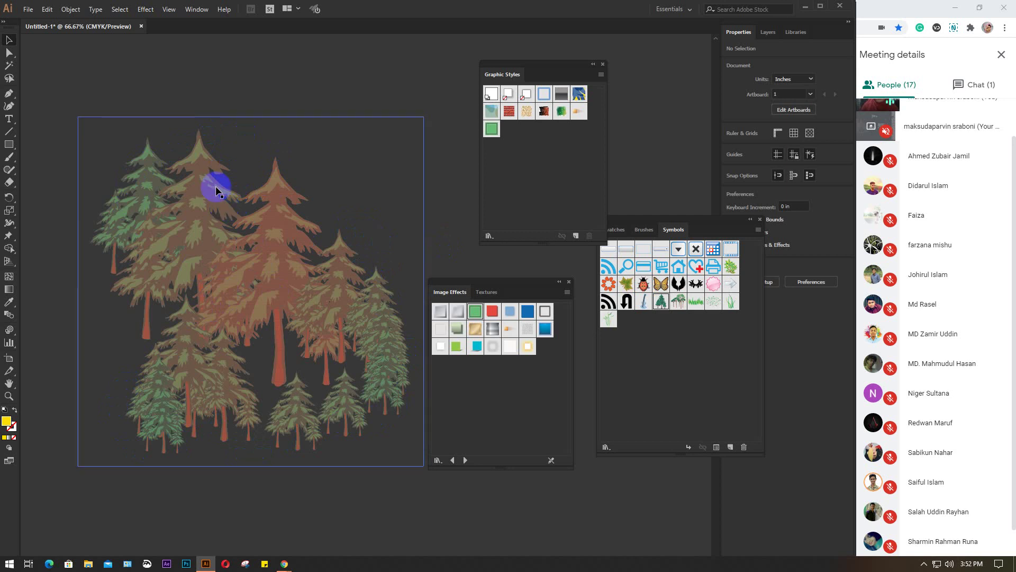
pyautogui.hotkey('ctrl', 'shift', 'h')
pyautogui.hotkey('ctrl', 'shift', 'h')
pyautogui.hotkey('ctrl', 'shift', 'h')
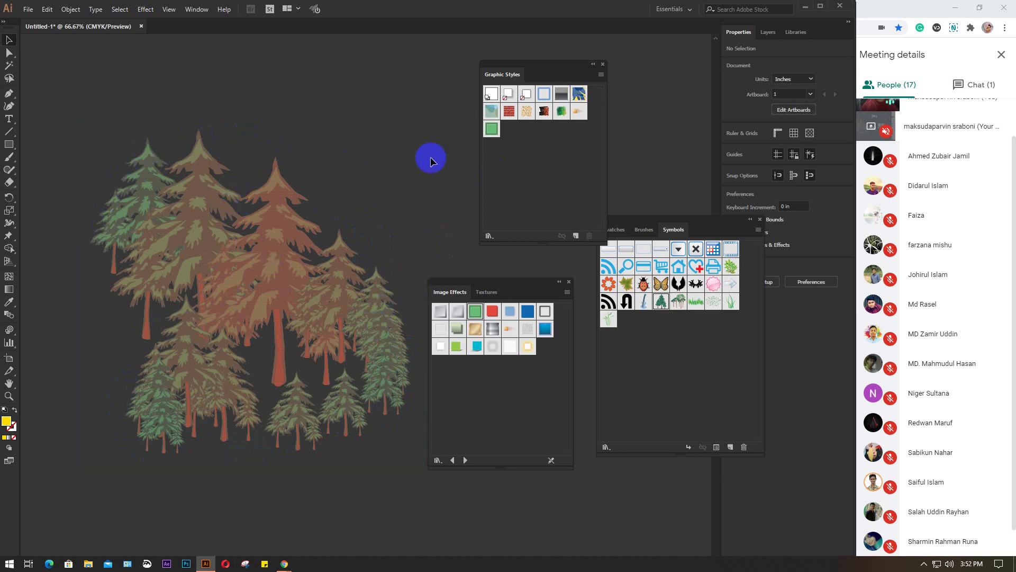
# Step: Place one black wings symbol about 2.8 in wide and 2.9 in high in the empty space above the pine trees
pyautogui.click(516, 110)
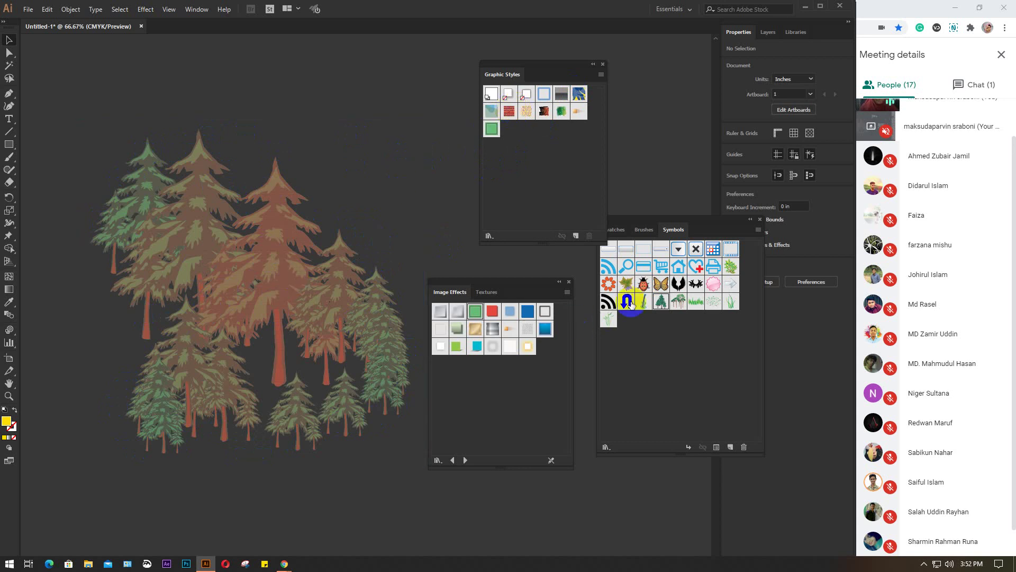
pyautogui.click(643, 284)
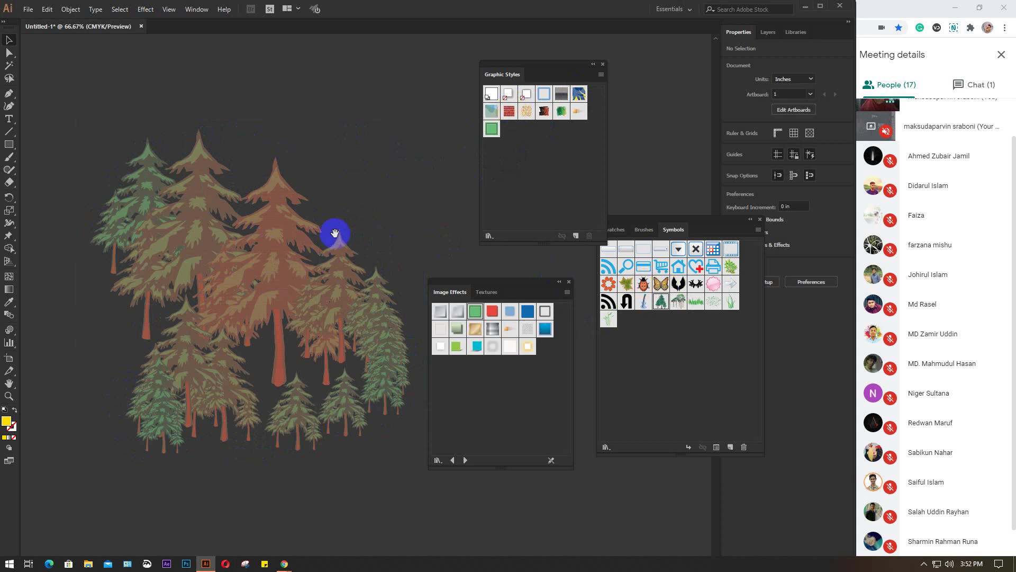
pyautogui.moveTo(343, 228)
pyautogui.mouseDown()
pyautogui.moveTo(247, 374)
pyautogui.moveTo(123, 414)
pyautogui.mouseUp()
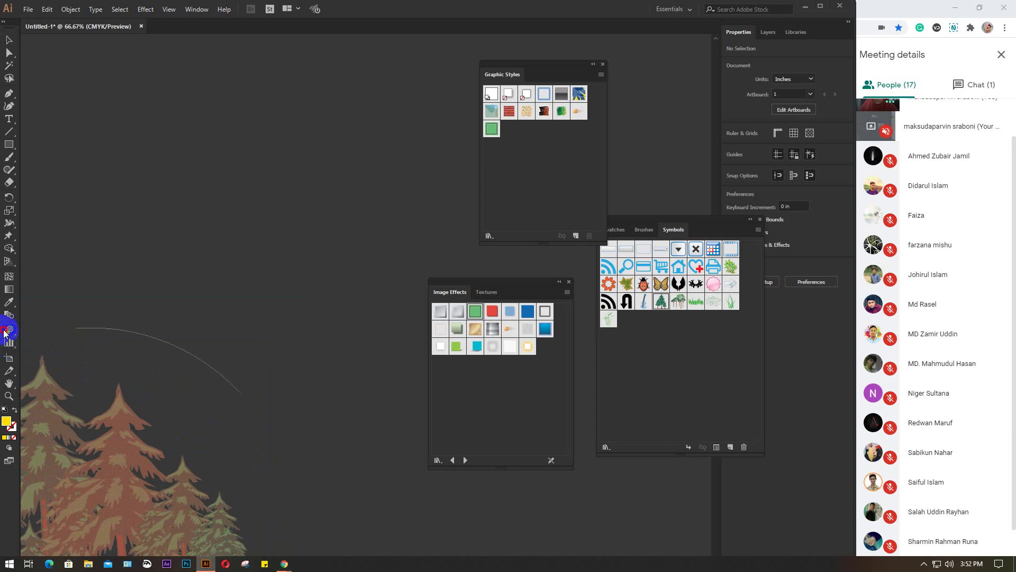
pyautogui.moveTo(9, 328); pyautogui.dragTo(47, 333)
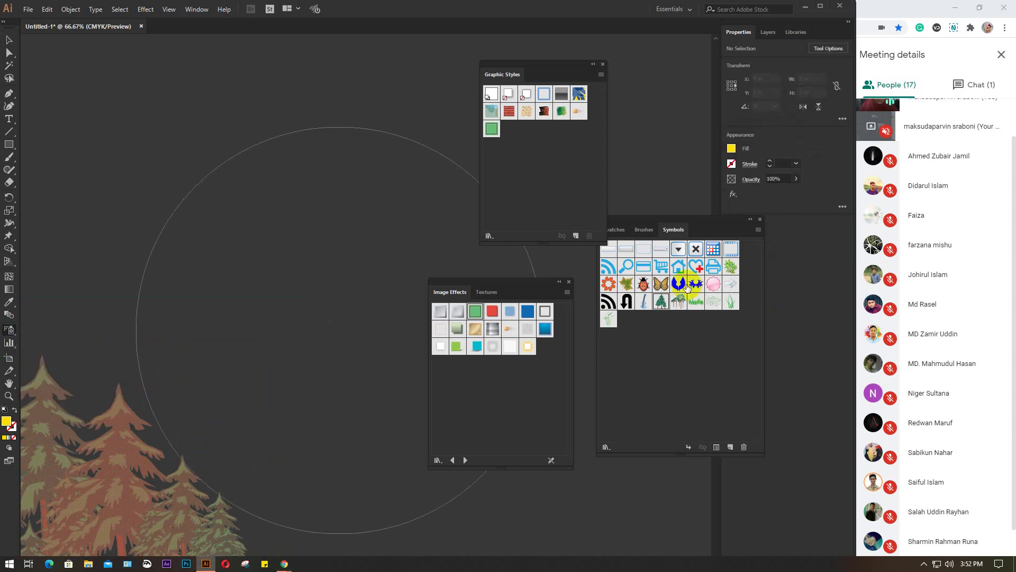
pyautogui.click(679, 284)
pyautogui.click(302, 181)
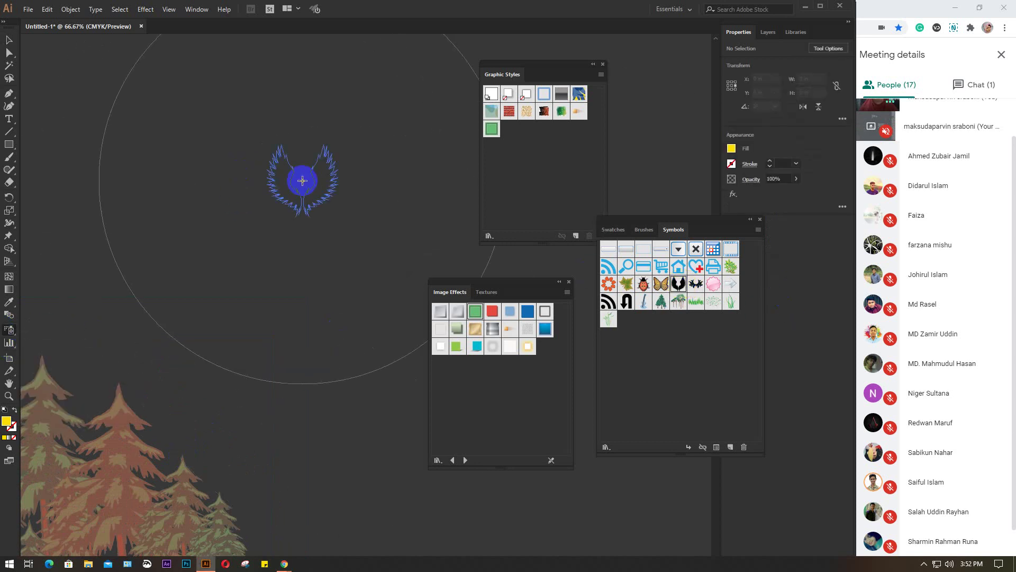
# Step: Try the green gradient graphic style on the wings with the Symbol Styler tool, inspect it up close and undo it
pyautogui.click(11, 330)
pyautogui.click(80, 419)
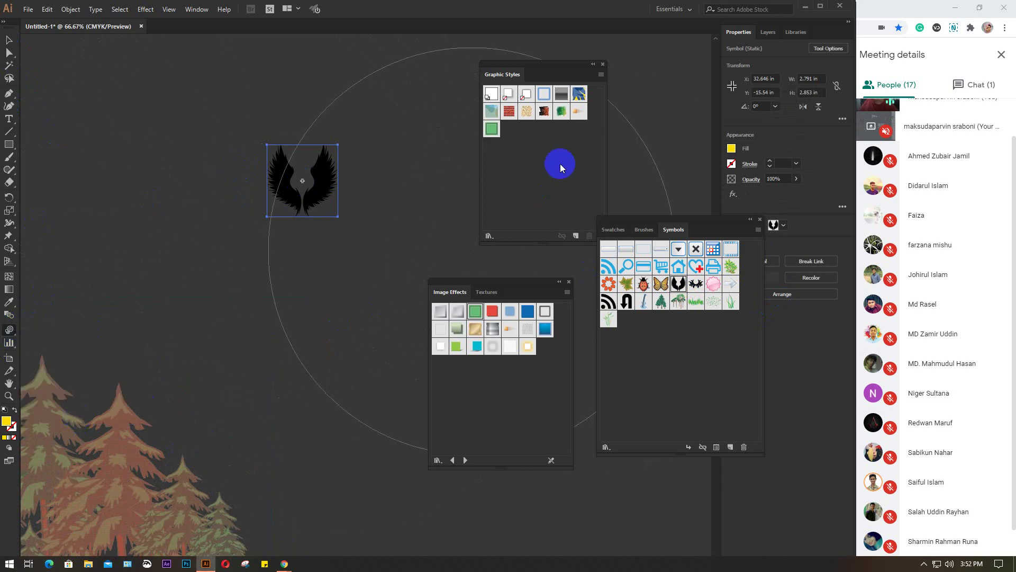
pyautogui.click(562, 112)
pyautogui.moveTo(279, 220); pyautogui.dragTo(307, 177)
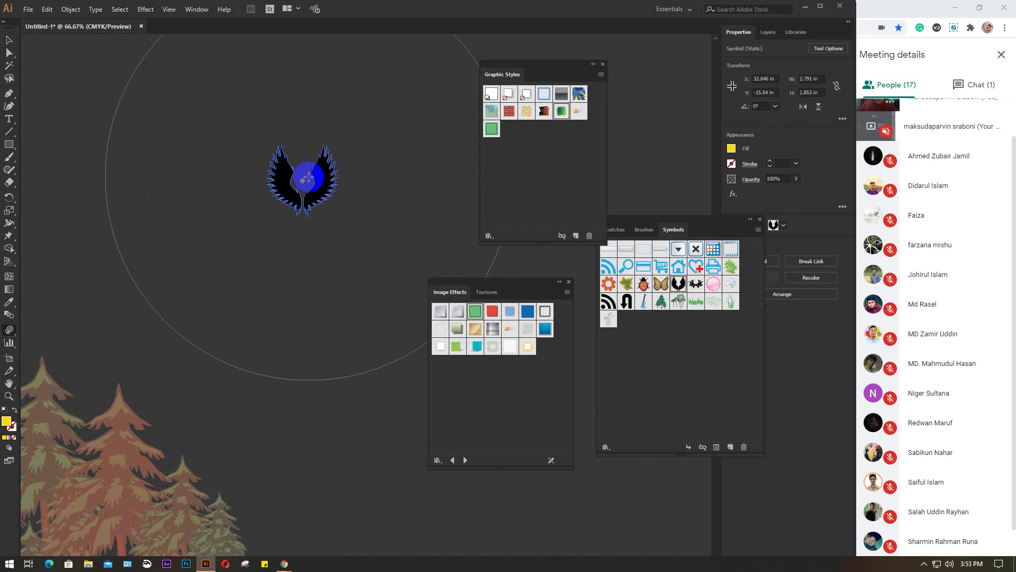
pyautogui.click(308, 178)
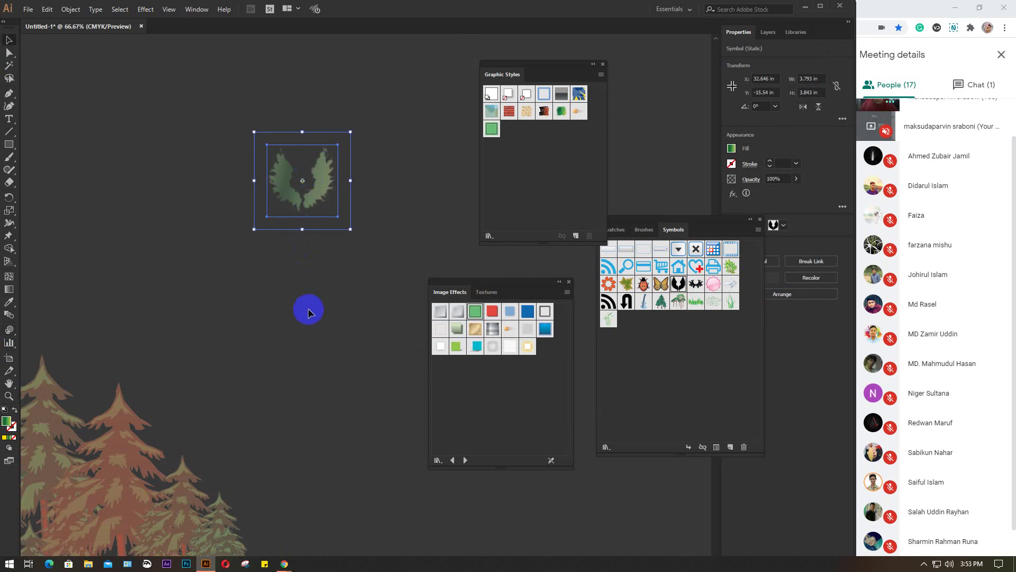
pyautogui.click(351, 161)
pyautogui.scroll(5, 316, 192)
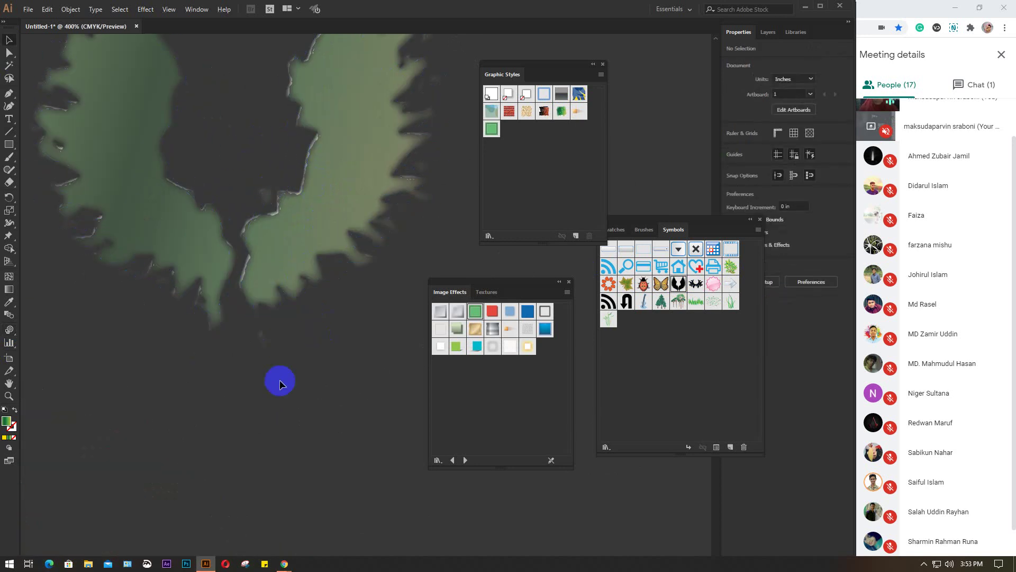
pyautogui.click(563, 114)
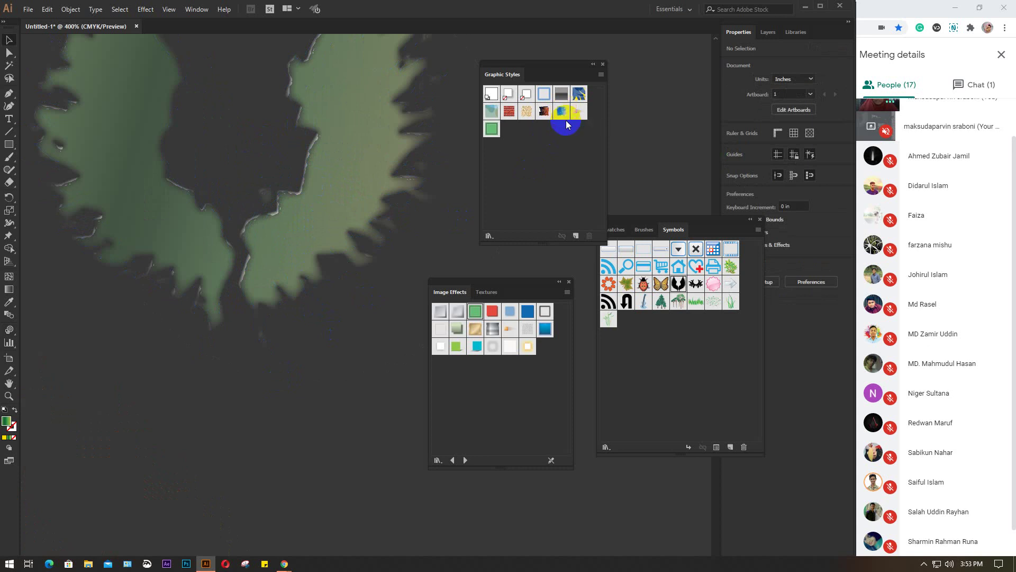
pyautogui.click(309, 157)
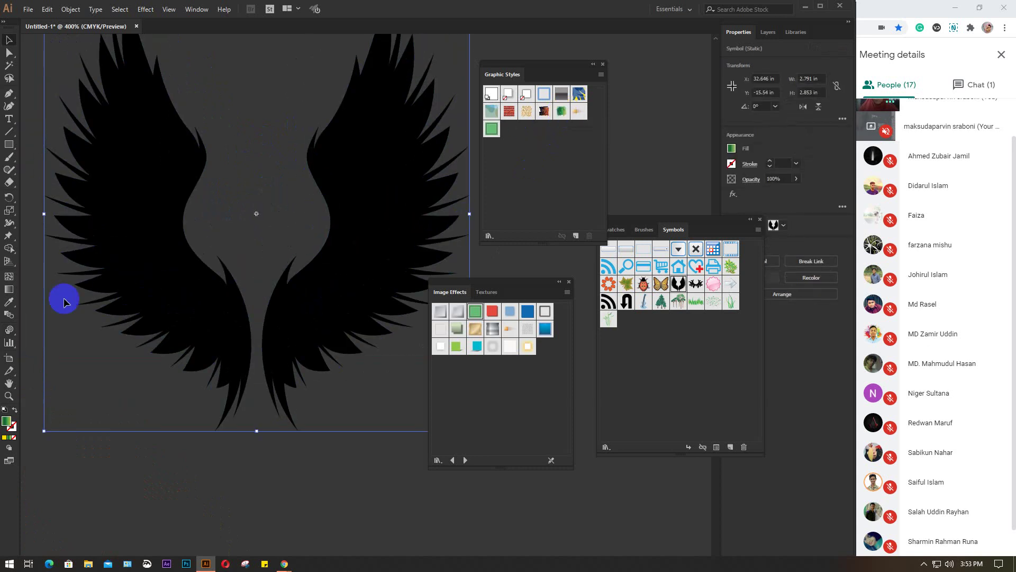
# Step: Set up the Symbol Styler tool with the blue-and-yellow swirl graphic style for the black wings
pyautogui.click(9, 330)
pyautogui.click(578, 94)
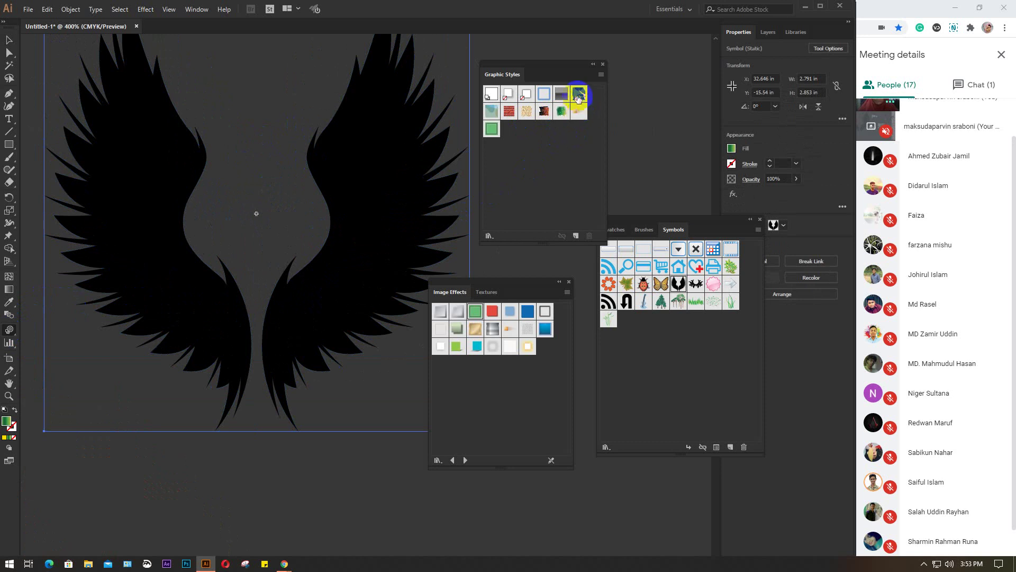
pyautogui.click(430, 159)
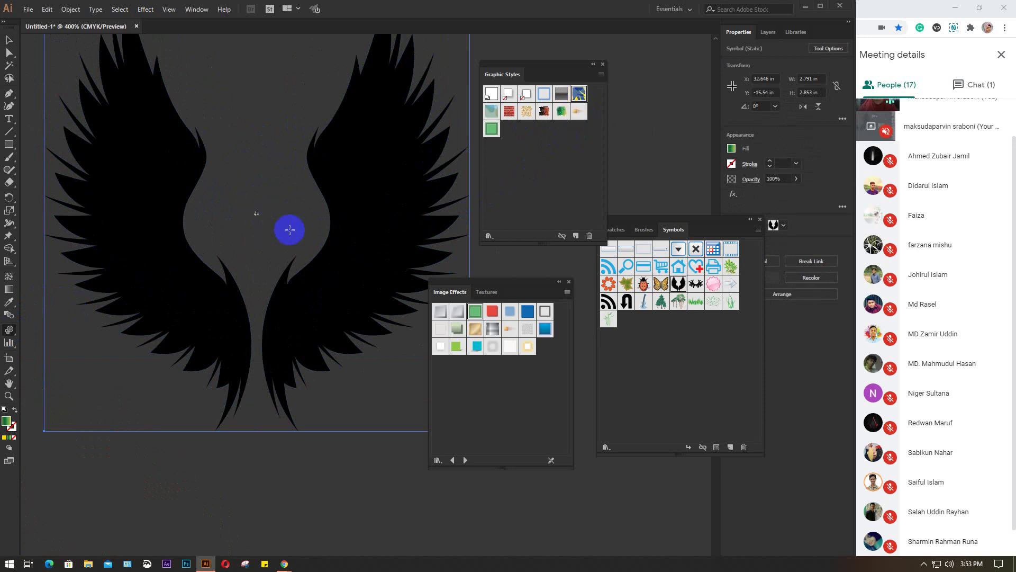
pyautogui.scroll(-1, 290, 230)
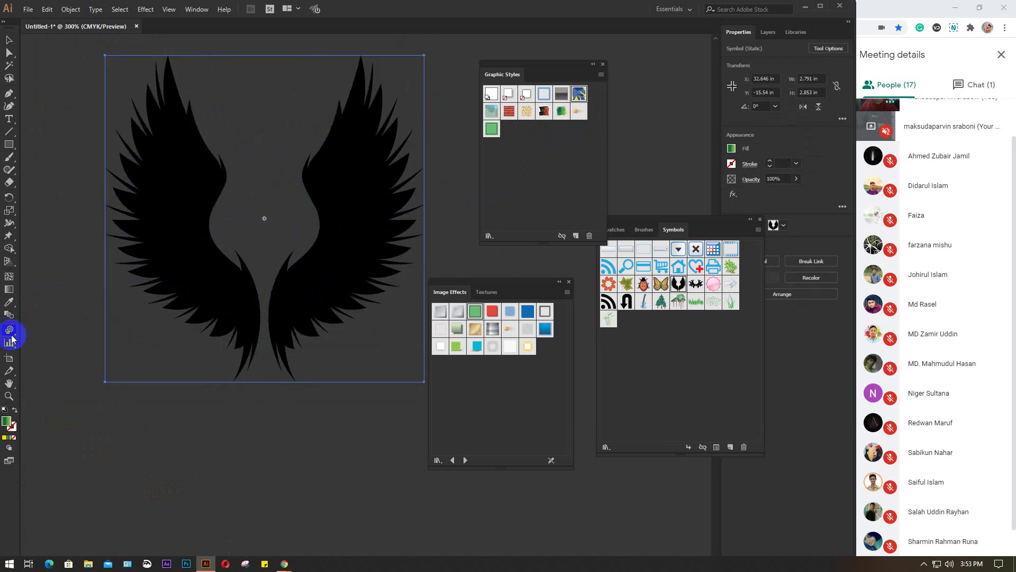
pyautogui.moveTo(9, 329); pyautogui.dragTo(79, 415)
pyautogui.click(578, 94)
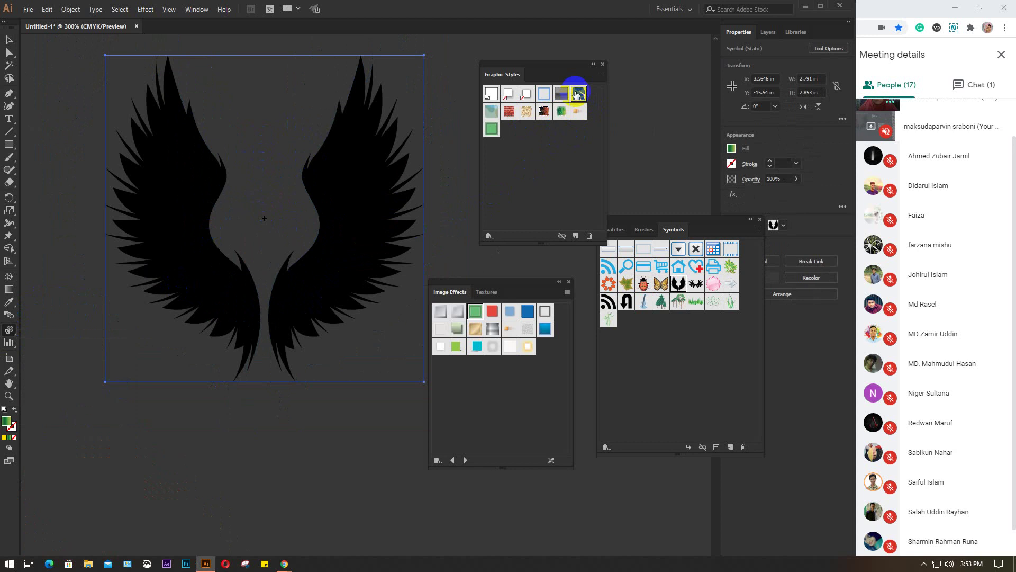
pyautogui.click(328, 158)
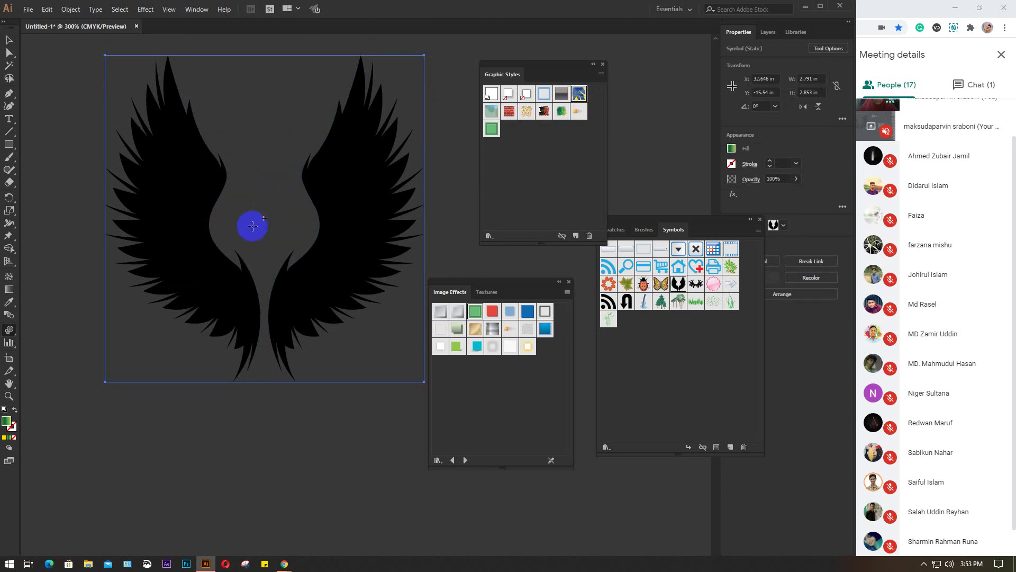
# Step: Reduce the styling brush to a circle closer to the wings' size and apply the blue-and-yellow swirl style to them
pyautogui.scroll(-3, 253, 226)
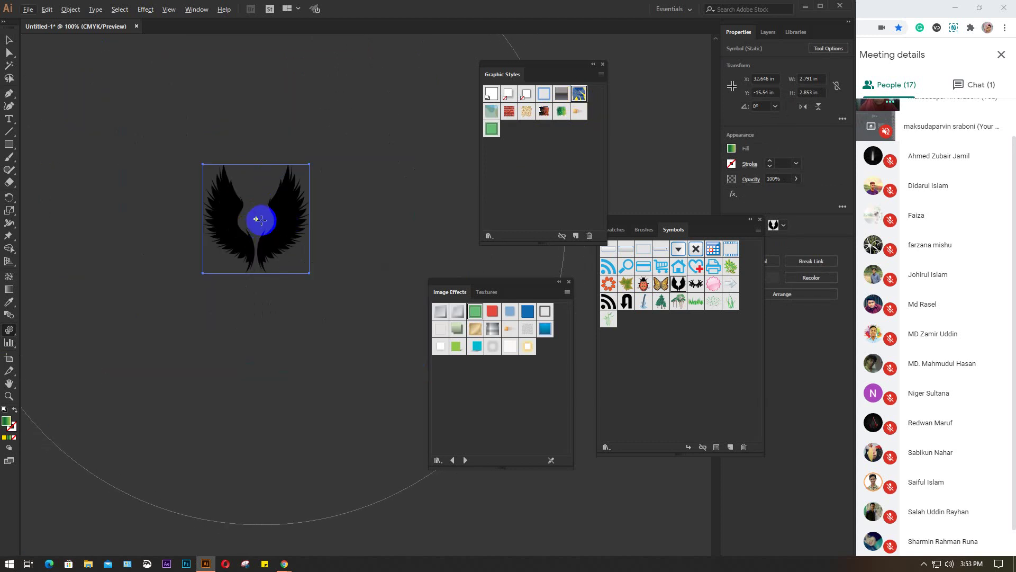
pyautogui.press('[')
pyautogui.press('[')
pyautogui.press('[')
pyautogui.press('[')
pyautogui.press('[')
pyautogui.press('[')
pyautogui.press('[')
pyautogui.press('[')
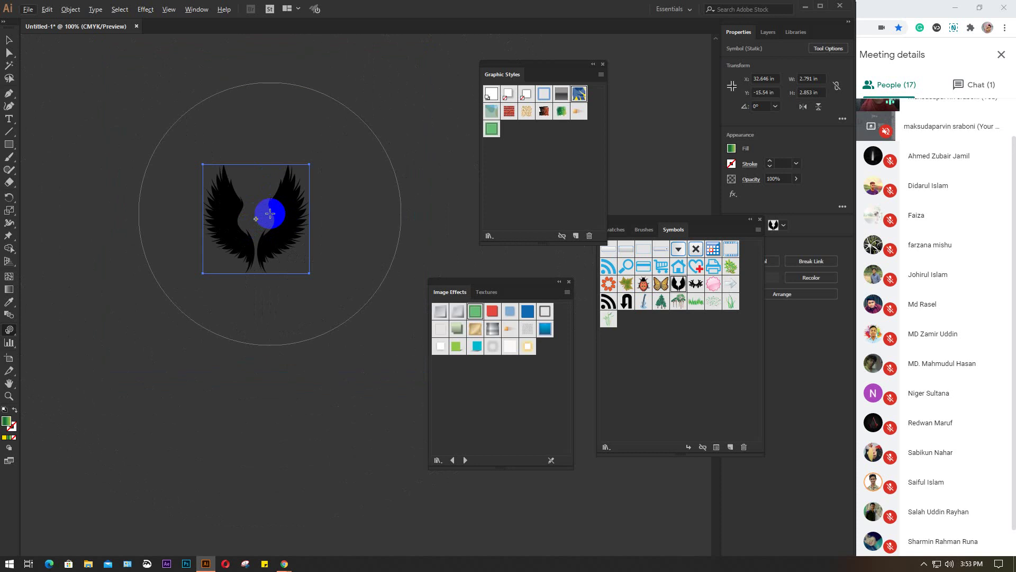
pyautogui.moveTo(253, 215); pyautogui.dragTo(253, 215)
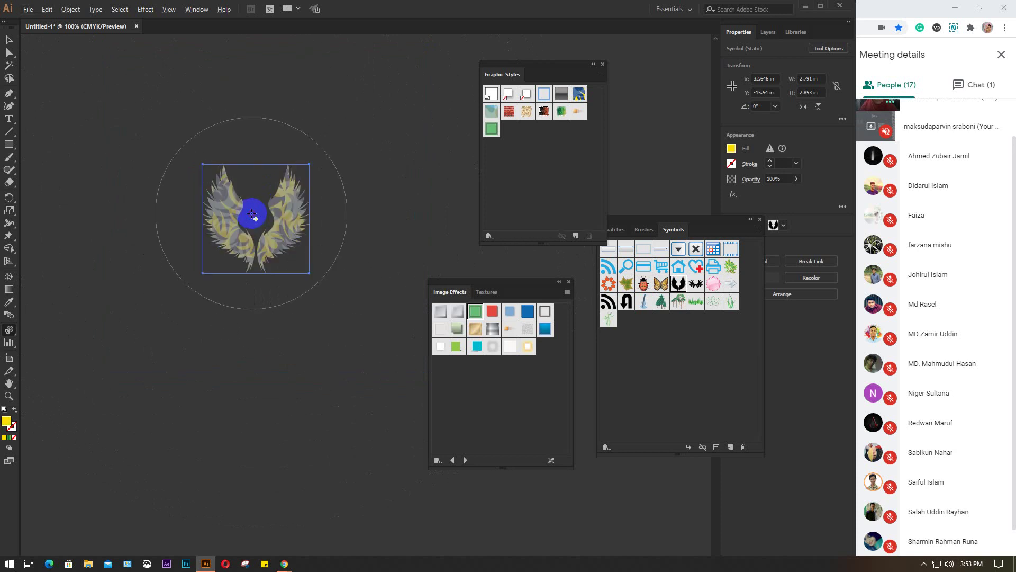
# Step: Blend the green graphic style into the swirl-patterned wings with the Symbol Styler tool
pyautogui.scroll(2, 252, 214)
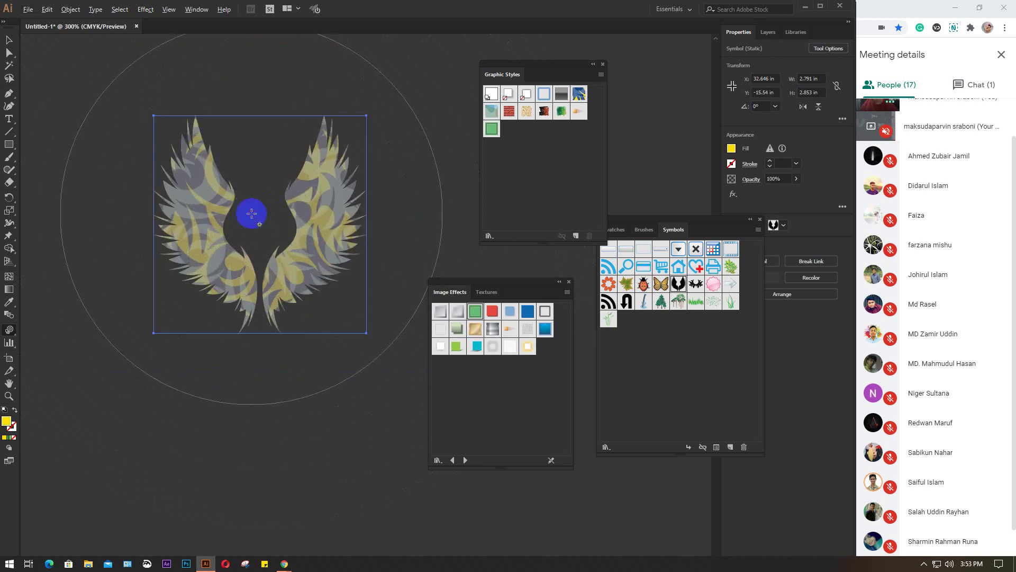
pyautogui.scroll(1, 251, 214)
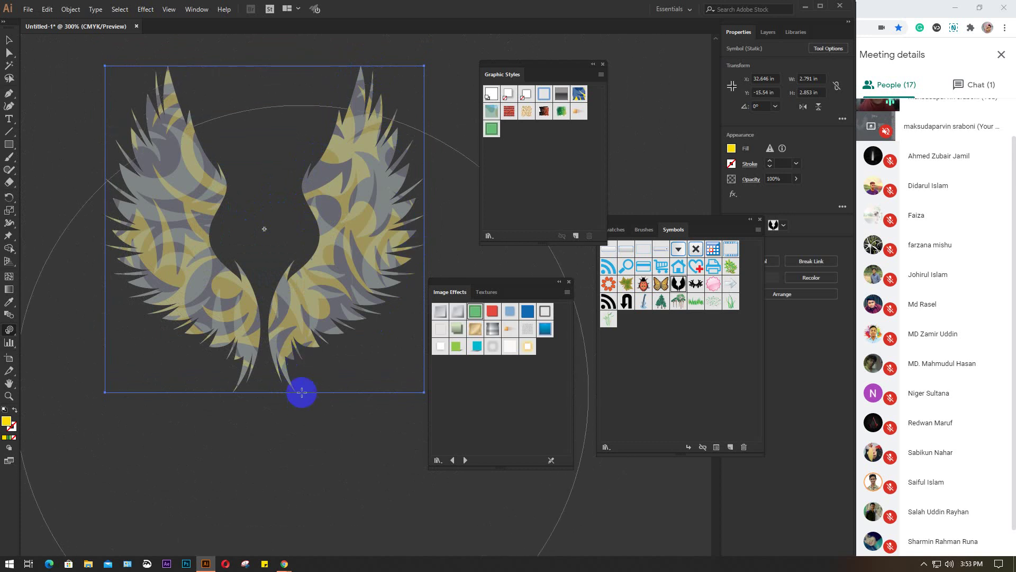
pyautogui.click(513, 112)
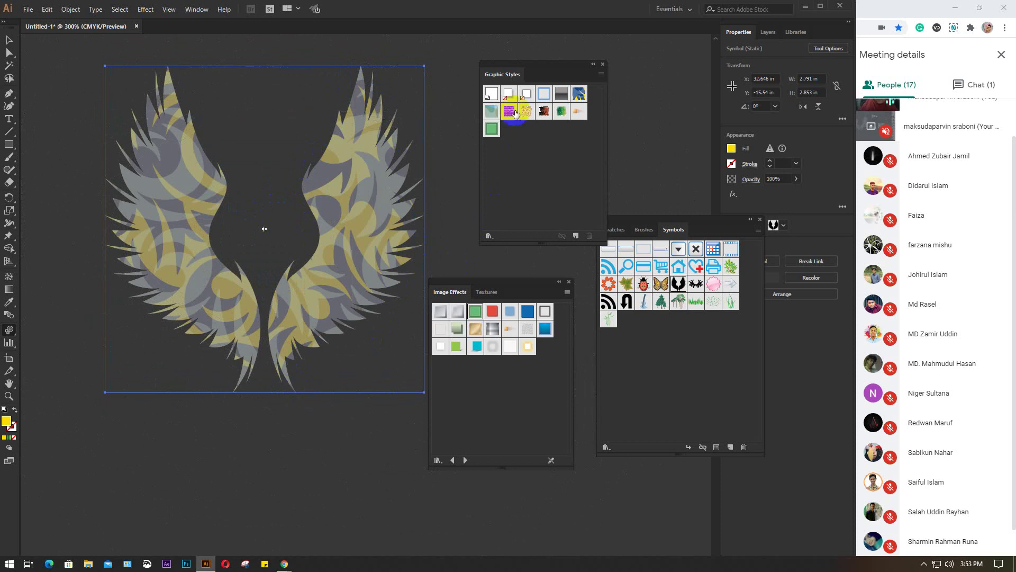
pyautogui.click(491, 128)
pyautogui.moveTo(272, 218); pyautogui.dragTo(266, 229)
pyautogui.click(525, 127)
pyautogui.click(532, 123)
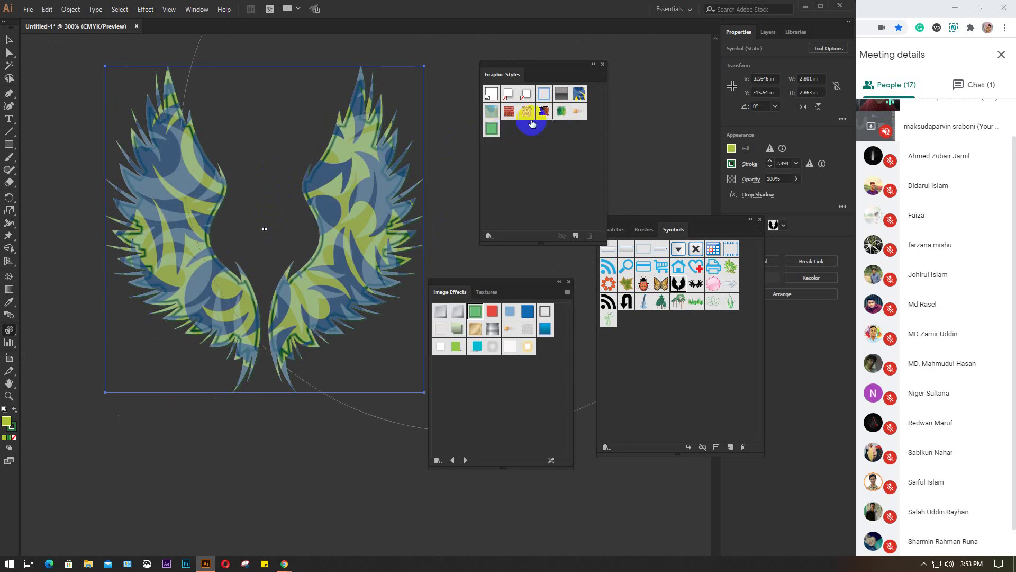
pyautogui.click(295, 204)
pyautogui.click(315, 200)
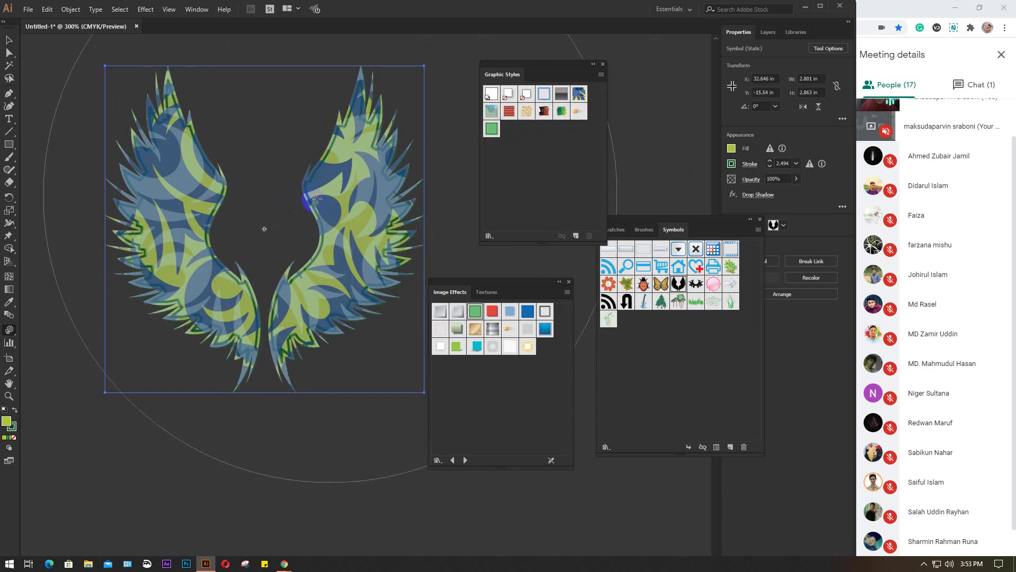
# Step: Blend the red brick graphic style into the wings with the Symbol Styler tool
pyautogui.click(538, 167)
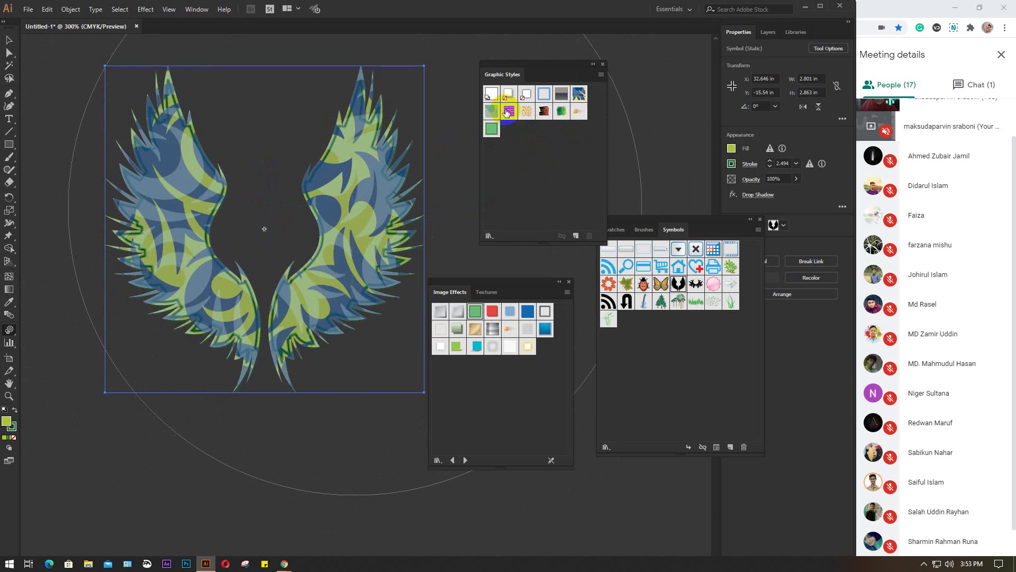
pyautogui.click(284, 203)
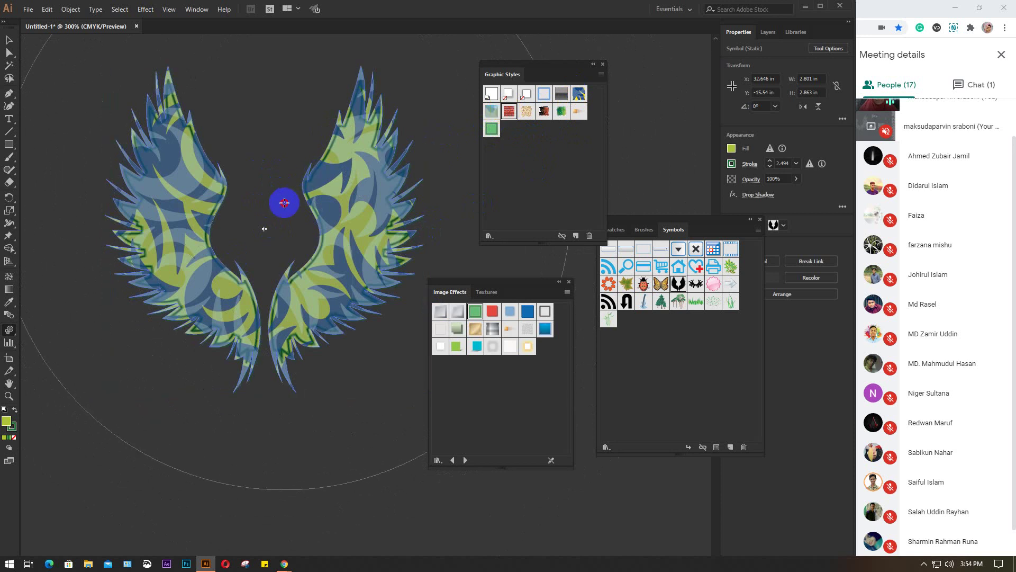
pyautogui.click(259, 224)
pyautogui.moveTo(260, 225)
pyautogui.mouseDown()
pyautogui.moveTo(250, 239)
pyautogui.moveTo(224, 159)
pyautogui.moveTo(259, 198)
pyautogui.moveTo(270, 187)
pyautogui.mouseUp()
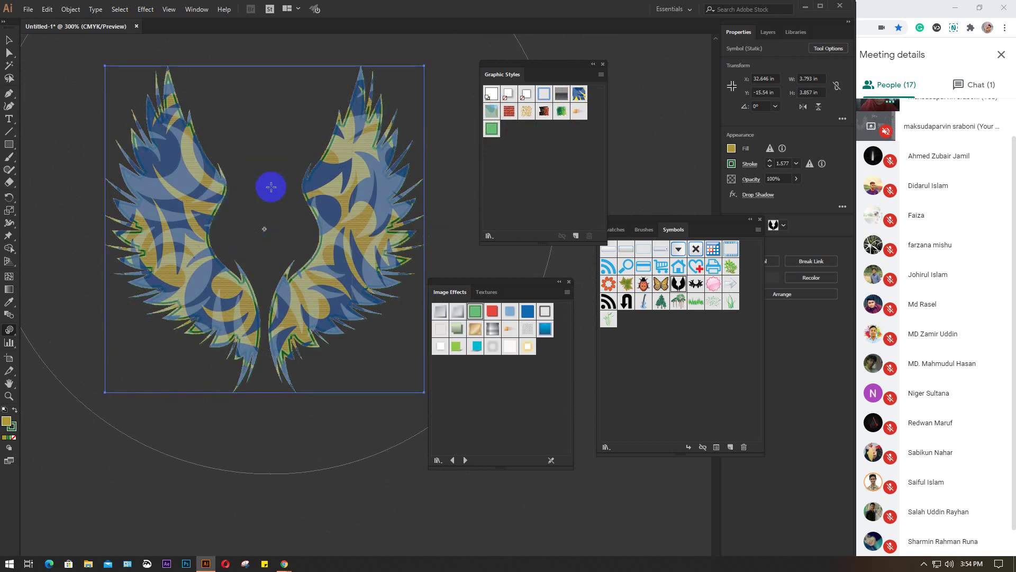
# Step: Select the styled wings together with all the pine trees and delete them
pyautogui.press('v')
pyautogui.click(306, 248)
pyautogui.scroll(-3, 306, 248)
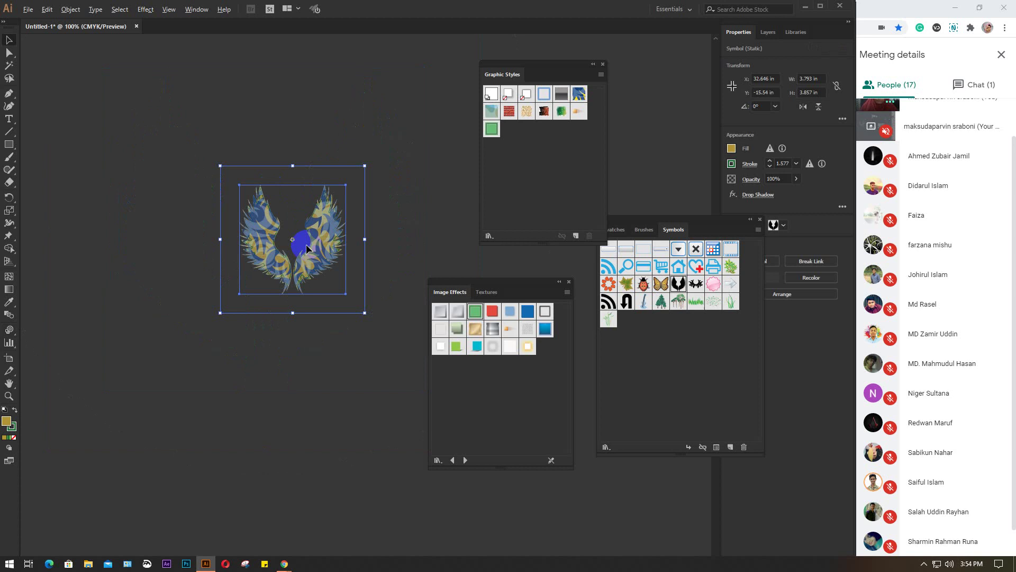
pyautogui.moveTo(126, 172); pyautogui.dragTo(353, 507)
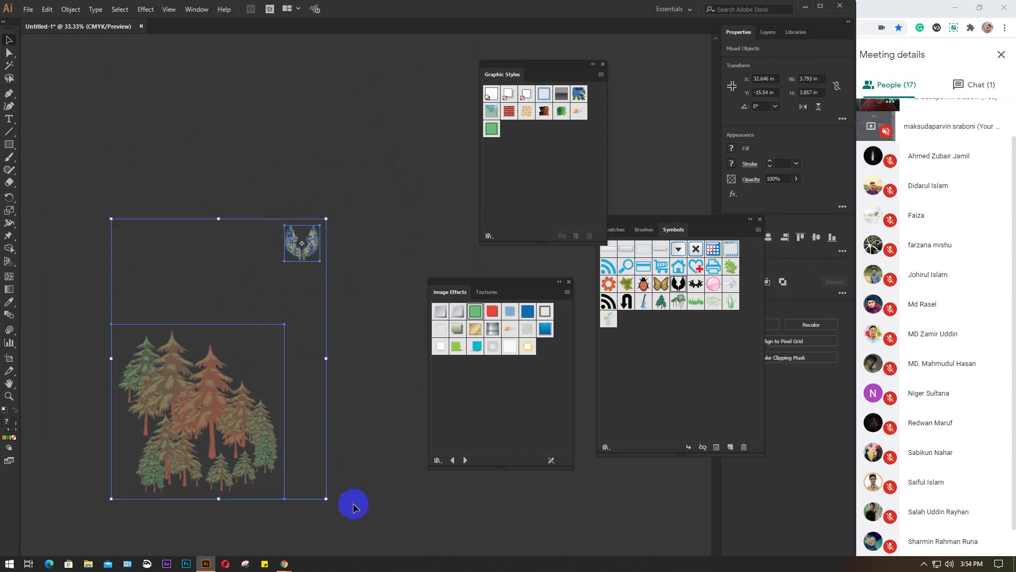
pyautogui.press('Delete')
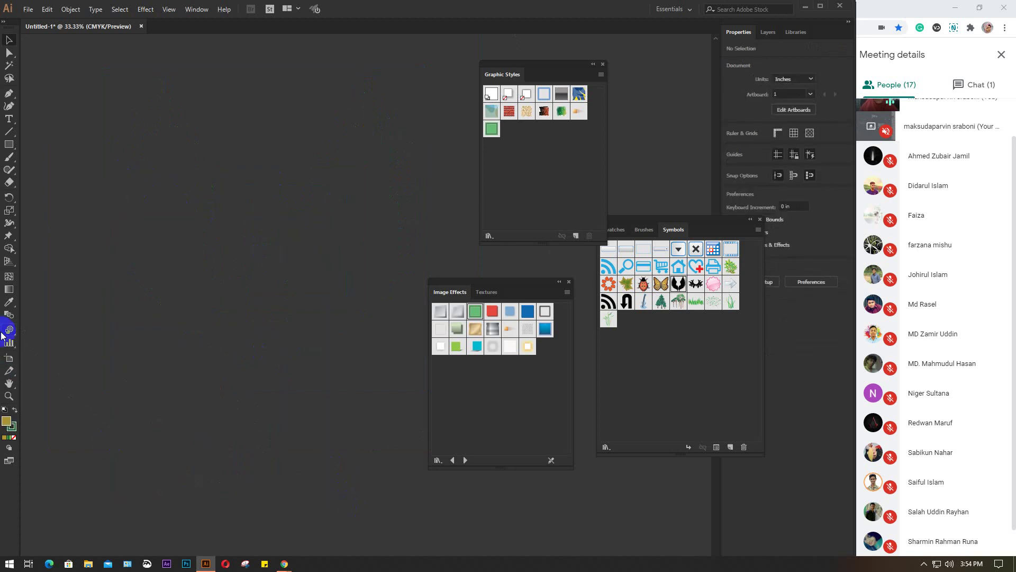
# Step: Close the floating Graphic Styles, Image Effects and Symbols panels and review the list of symbol tools
pyautogui.moveTo(10, 334)
pyautogui.mouseDown()
pyautogui.moveTo(71, 332)
pyautogui.moveTo(67, 419)
pyautogui.mouseUp()
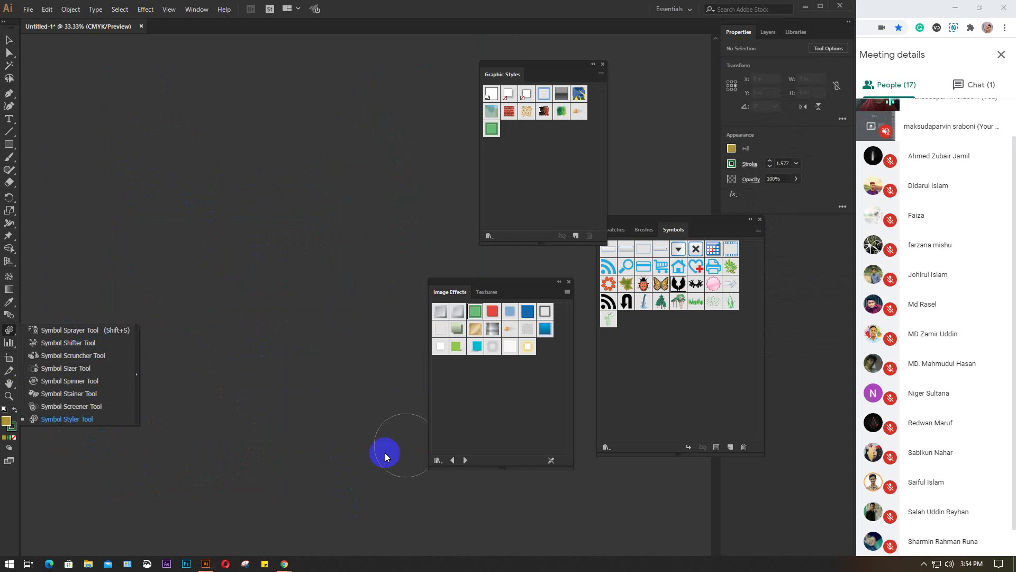
pyautogui.click(602, 64)
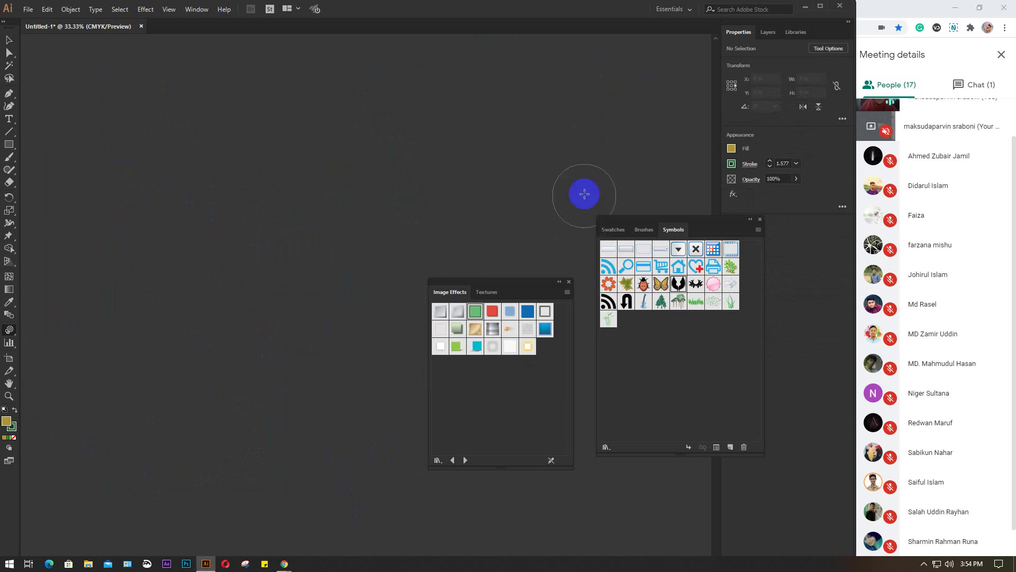
pyautogui.click(568, 282)
pyautogui.click(758, 220)
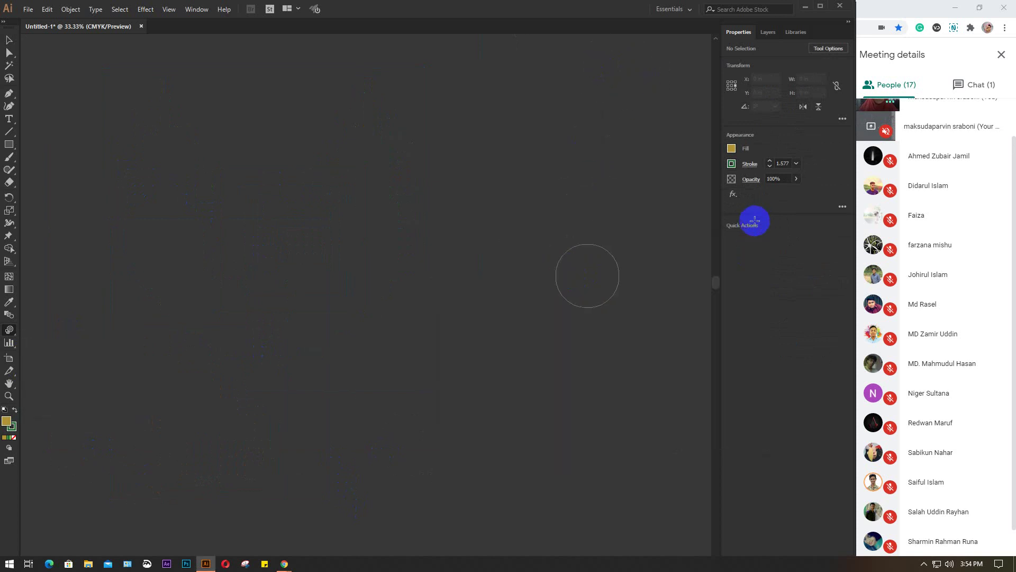
pyautogui.click(15, 330)
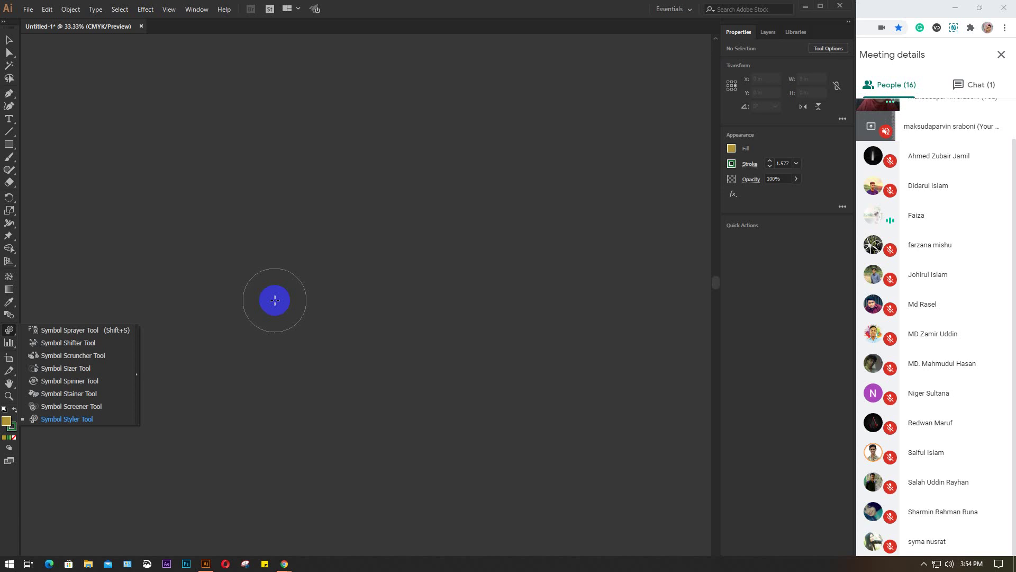
# Step: Draw a closed, slanted petal shape about 2.65 in wide and 7.1 in high with the Pencil tool, redoing the first attempt
pyautogui.moveTo(275, 300)
pyautogui.mouseDown()
pyautogui.moveTo(242, 285)
pyautogui.moveTo(213, 231)
pyautogui.moveTo(180, 210)
pyautogui.moveTo(1, 152)
pyautogui.moveTo(11, 147)
pyautogui.moveTo(7, 129)
pyautogui.moveTo(20, 142)
pyautogui.moveTo(32, 113)
pyautogui.moveTo(23, 190)
pyautogui.moveTo(7, 157)
pyautogui.moveTo(8, 193)
pyautogui.moveTo(7, 182)
pyautogui.moveTo(15, 199)
pyautogui.moveTo(9, 171)
pyautogui.moveTo(59, 181)
pyautogui.mouseUp()
pyautogui.moveTo(179, 220)
pyautogui.mouseDown()
pyautogui.moveTo(306, 245)
pyautogui.moveTo(327, 176)
pyautogui.moveTo(371, 239)
pyautogui.moveTo(327, 218)
pyautogui.moveTo(324, 162)
pyautogui.mouseUp()
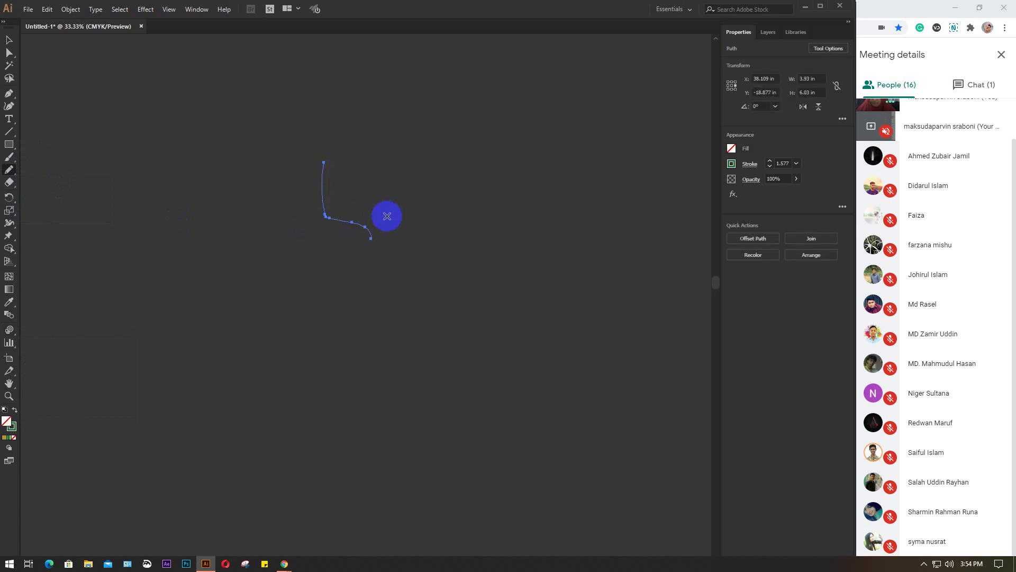
pyautogui.hotkey('ctrl', 'z')
pyautogui.moveTo(363, 250)
pyautogui.mouseDown()
pyautogui.moveTo(343, 215)
pyautogui.moveTo(336, 166)
pyautogui.moveTo(369, 229)
pyautogui.moveTo(365, 259)
pyautogui.mouseUp()
pyautogui.click(9, 40)
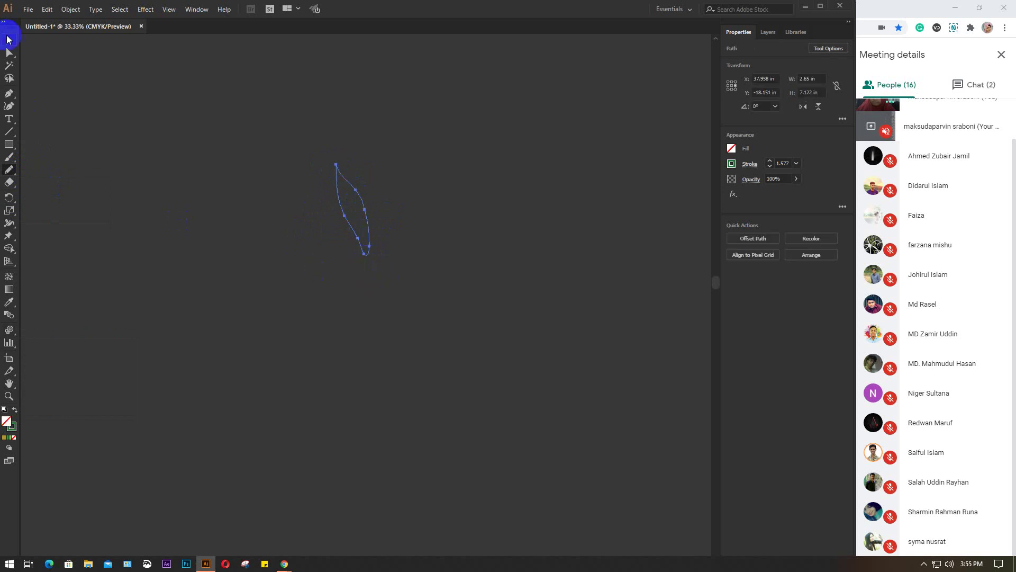
# Step: Give the petal outline a white stroke with a weight of 10 pt
pyautogui.click(732, 163)
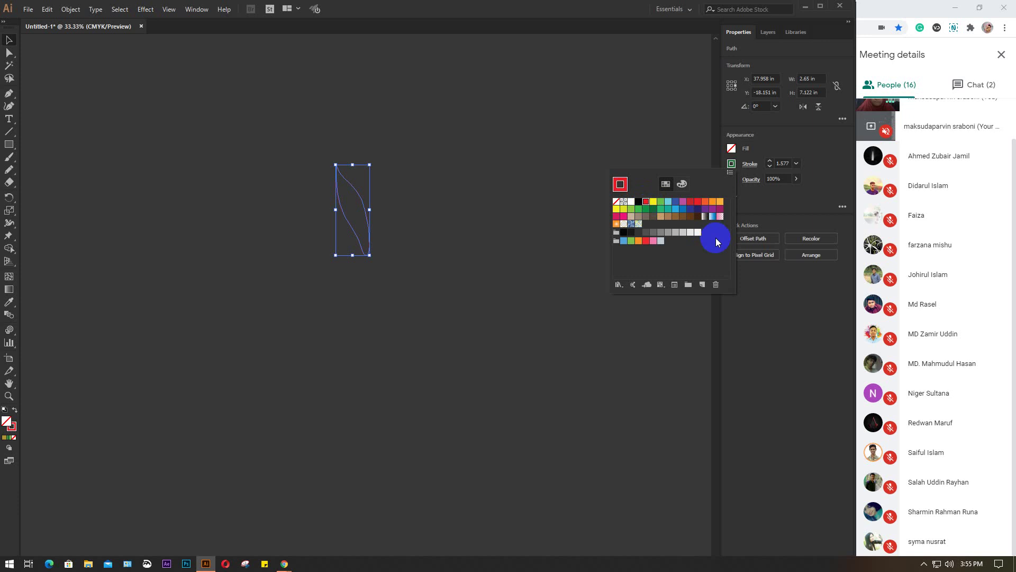
pyautogui.click(698, 232)
pyautogui.click(786, 162)
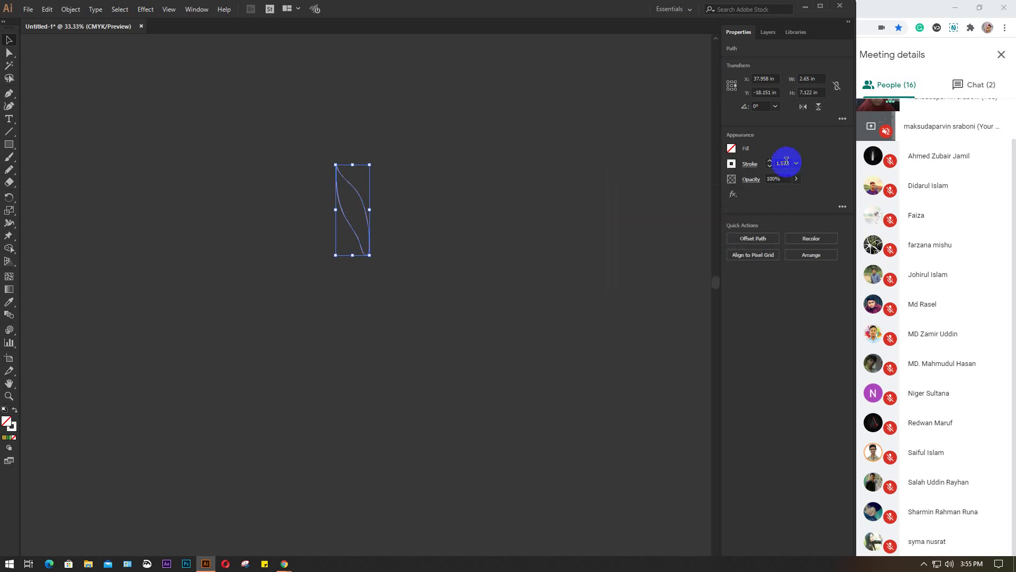
pyautogui.press('Up')
pyautogui.press('Up')
pyautogui.press('Up')
pyautogui.press('Up')
pyautogui.press('Up')
pyautogui.press('Up')
pyautogui.press('Up')
pyautogui.press('Up')
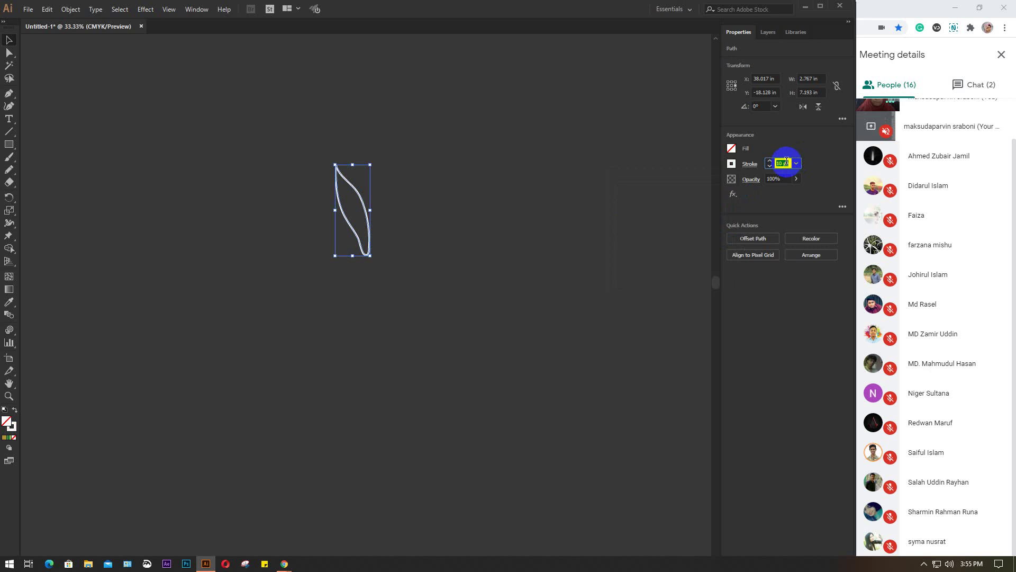
pyautogui.click(473, 231)
# Step: Make four rotated copies of the petal around its lower tip at 20° intervals to form a fan
pyautogui.moveTo(360, 145); pyautogui.dragTo(310, 284)
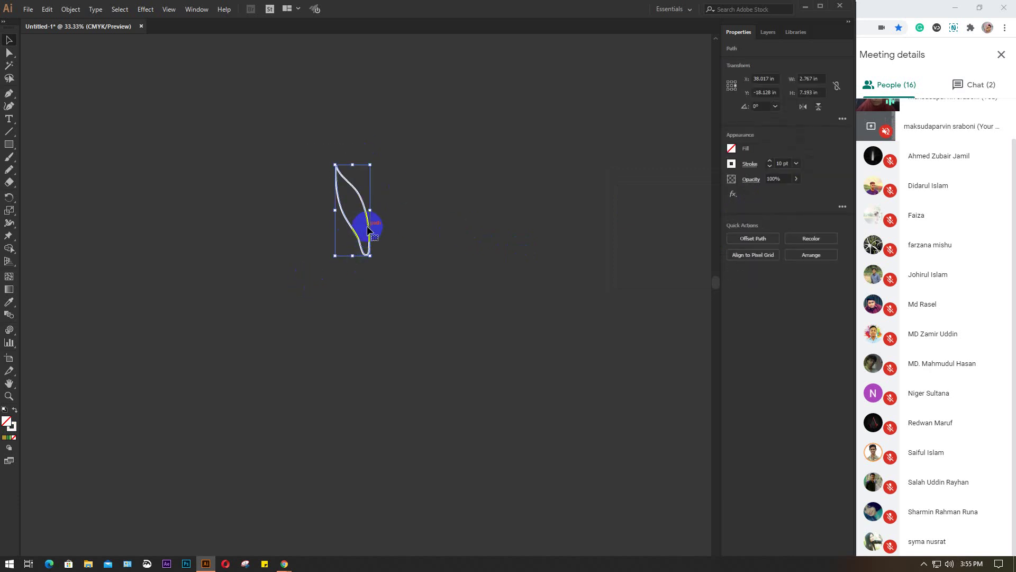
pyautogui.click(9, 198)
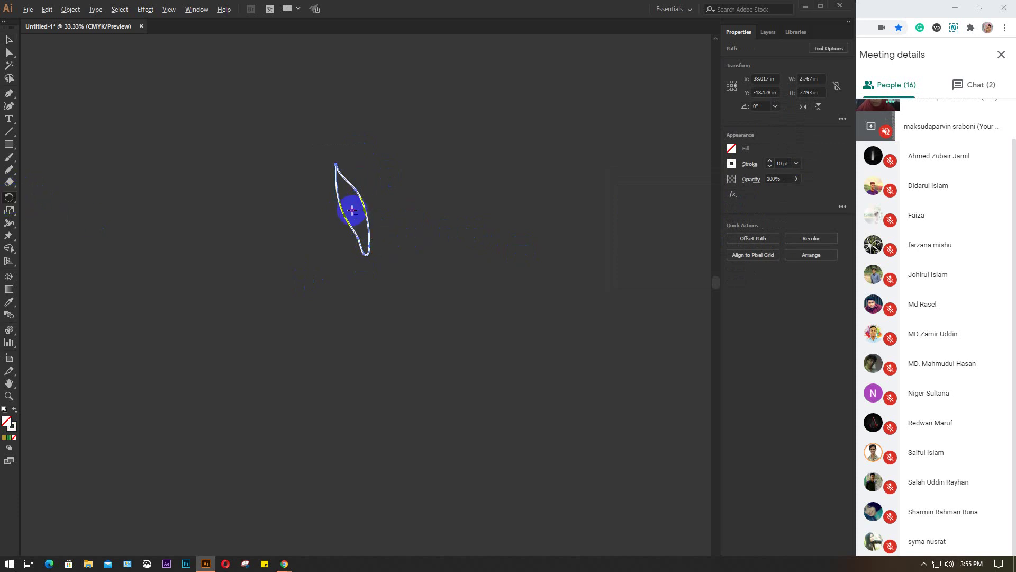
pyautogui.moveTo(352, 210); pyautogui.dragTo(367, 249)
pyautogui.keyDown('alt'); pyautogui.click(368, 252); pyautogui.keyUp('alt')
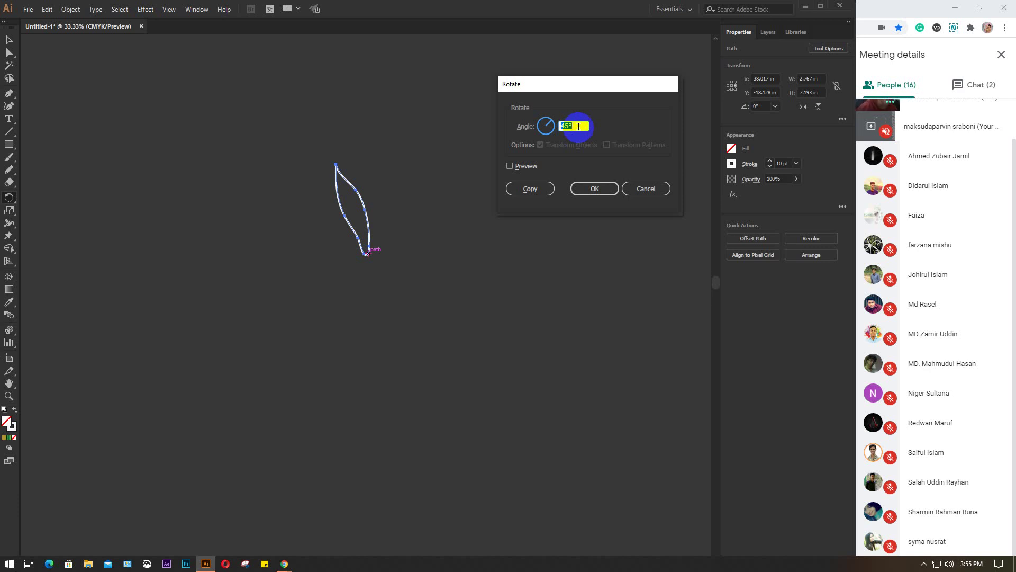
pyautogui.click(540, 190)
pyautogui.hotkey('ctrl', 'd')
pyautogui.hotkey('ctrl', 'd')
pyautogui.hotkey('ctrl', 'd')
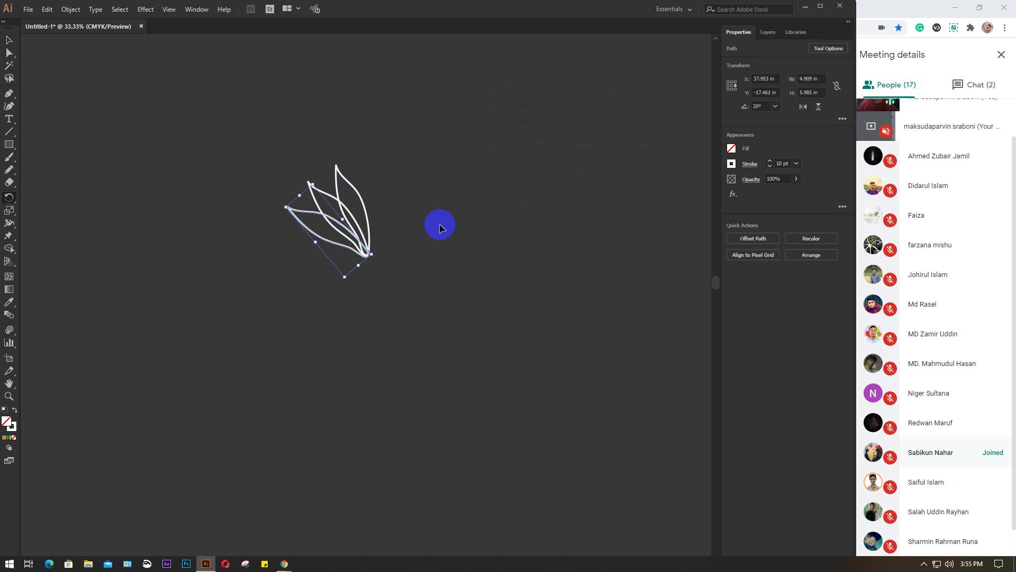
pyautogui.click(440, 225)
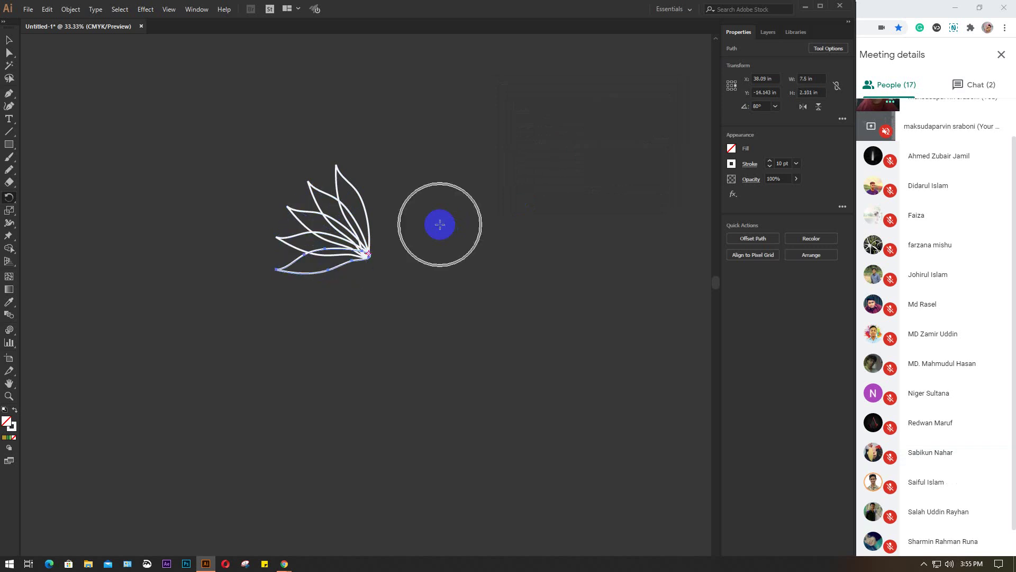
# Step: Select all five petals and align them horizontally to their right edges
pyautogui.click(10, 41)
pyautogui.click(173, 123)
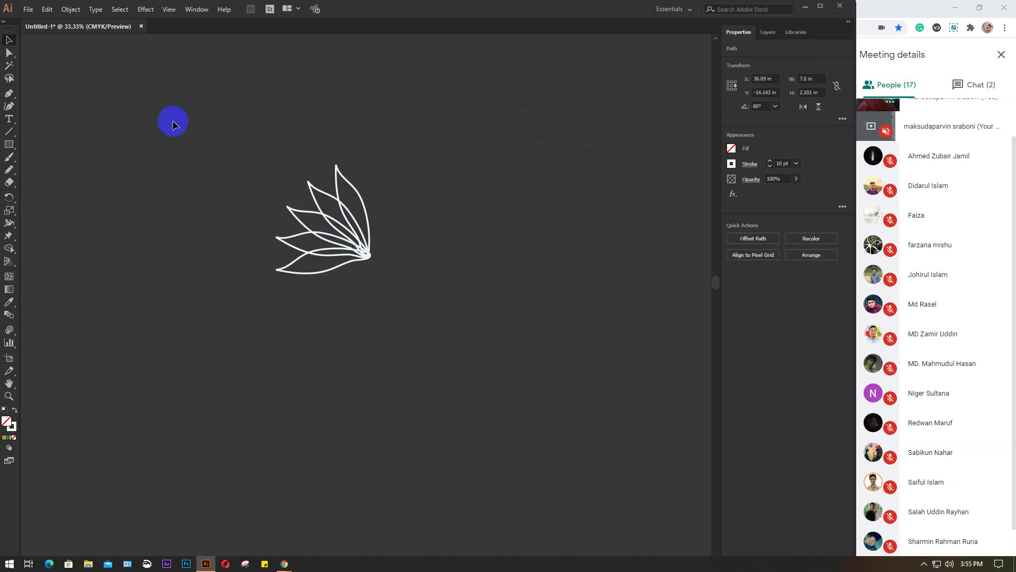
pyautogui.moveTo(173, 124); pyautogui.dragTo(460, 377)
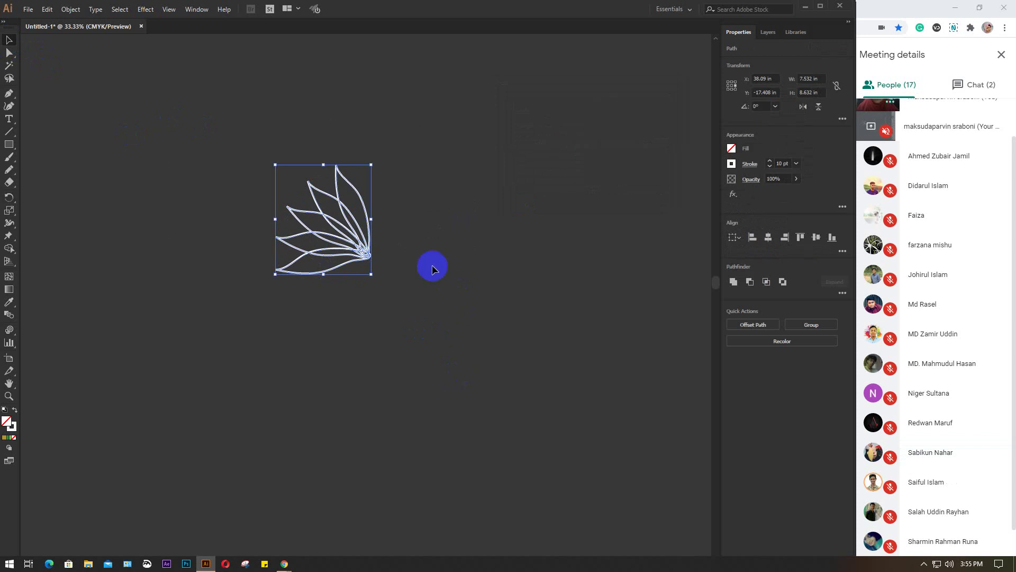
pyautogui.click(785, 237)
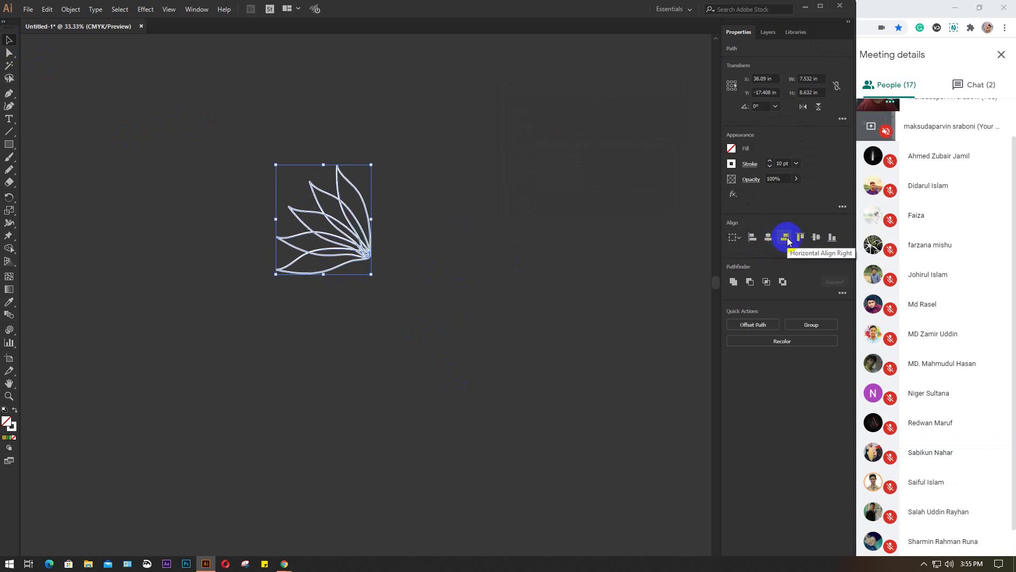
pyautogui.click(573, 245)
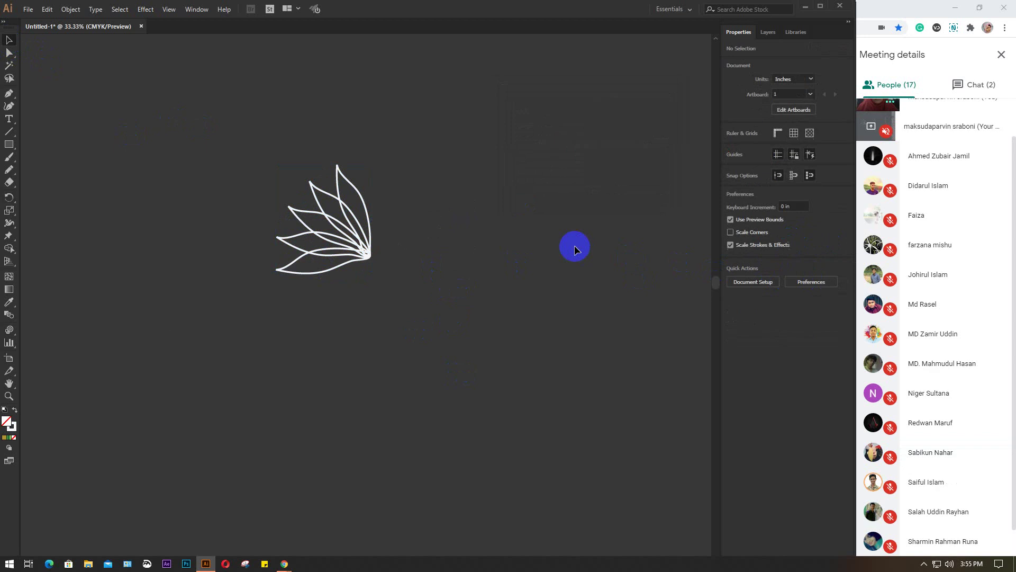
# Step: Group the five petals into one object
pyautogui.moveTo(491, 311); pyautogui.dragTo(251, 141)
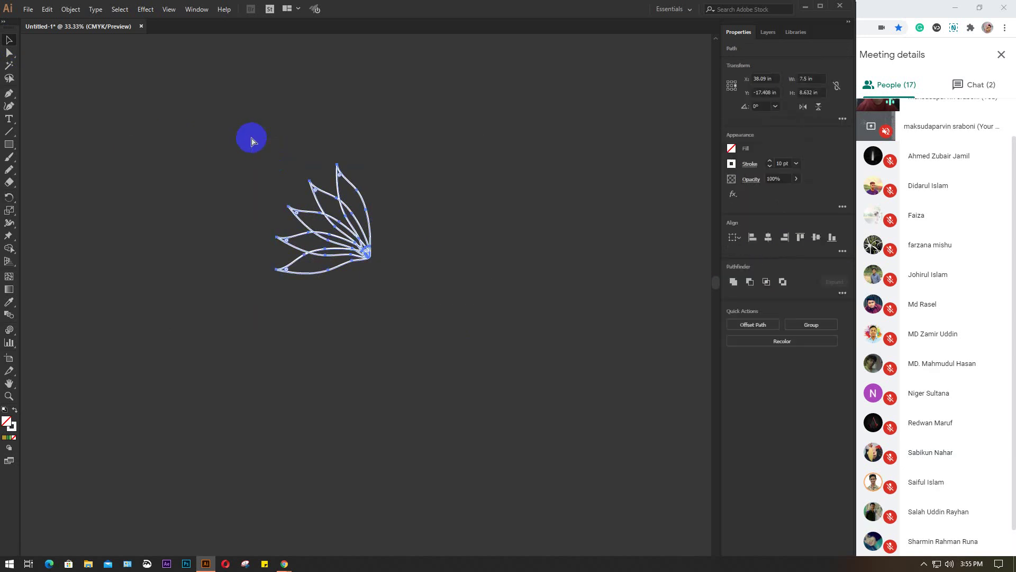
pyautogui.hotkey('ctrl', 'g')
pyautogui.click(381, 231)
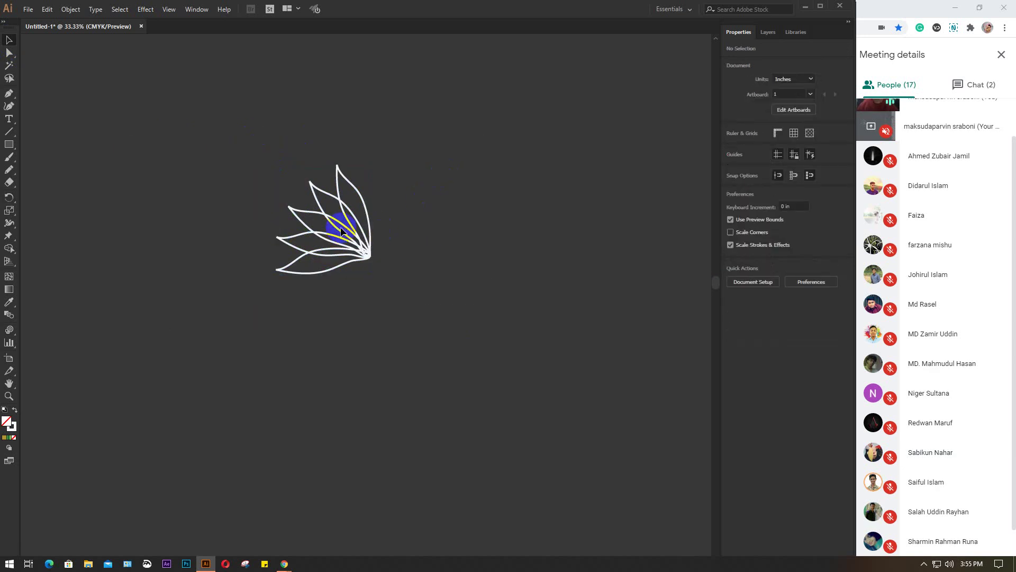
# Step: Isolate the petal group and fill its uppermost, original petal with yellow
pyautogui.scroll(2, 337, 231)
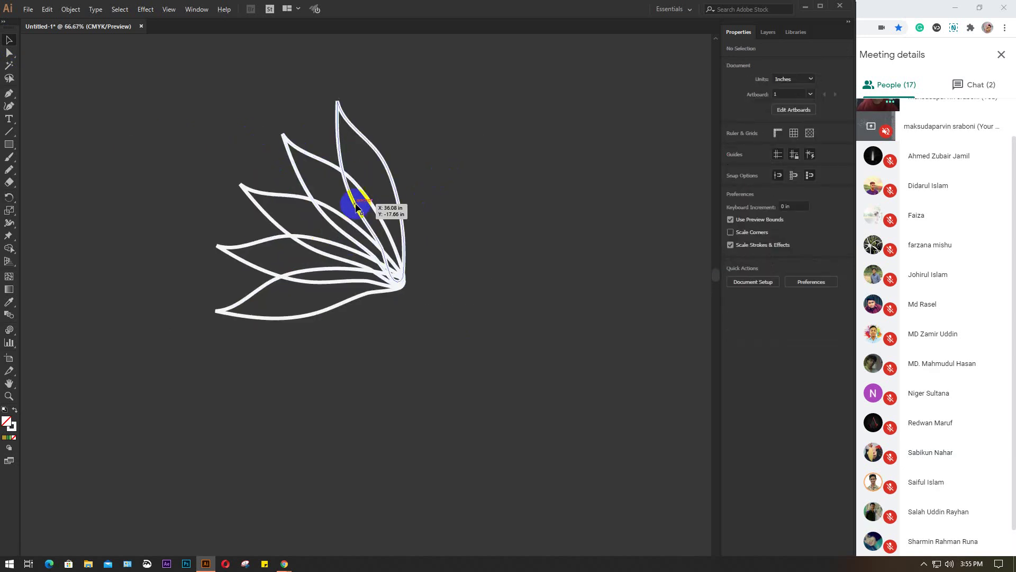
pyautogui.click(352, 206)
pyautogui.doubleClick(352, 207)
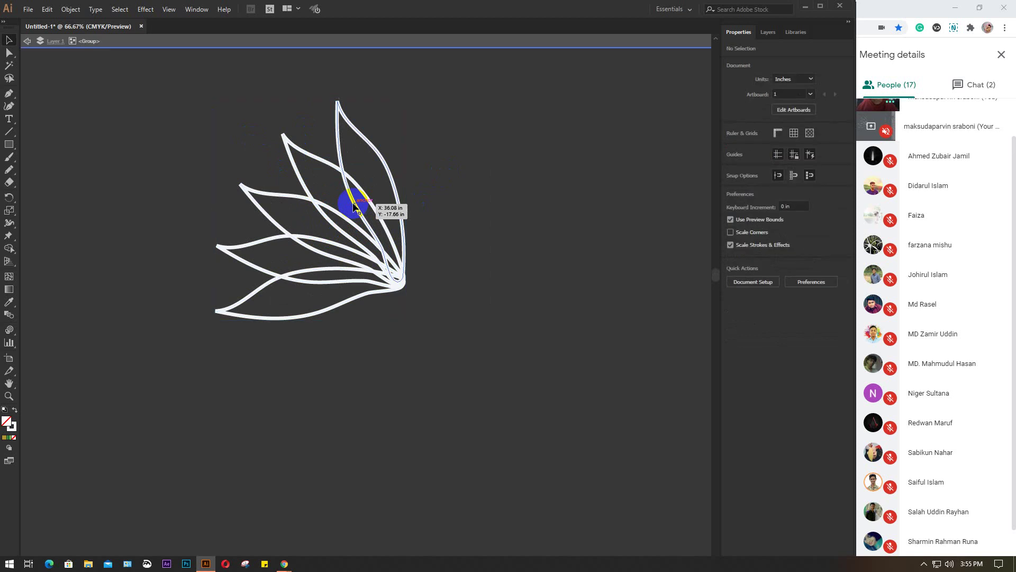
pyautogui.click(352, 206)
pyautogui.click(730, 149)
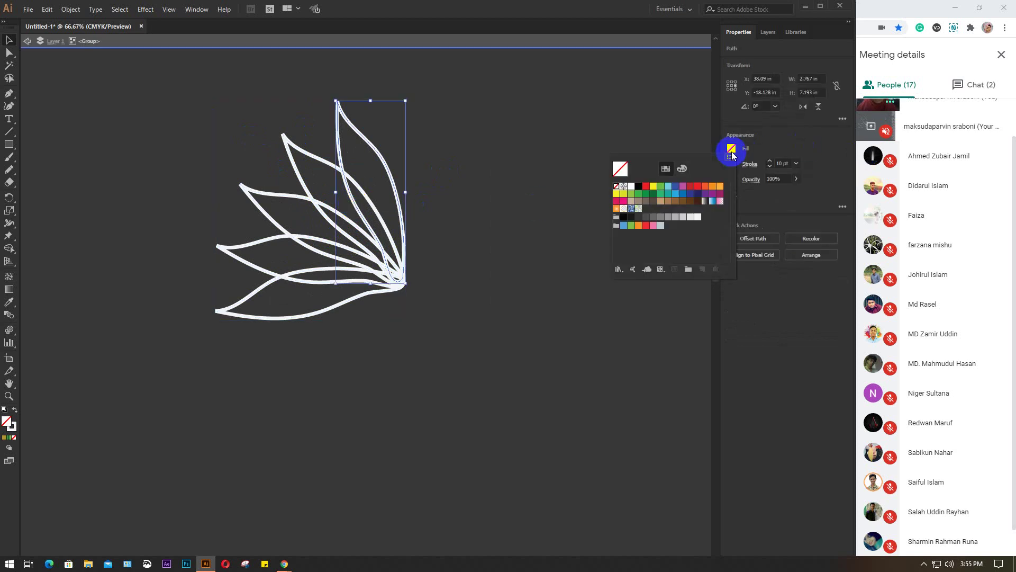
pyautogui.click(653, 188)
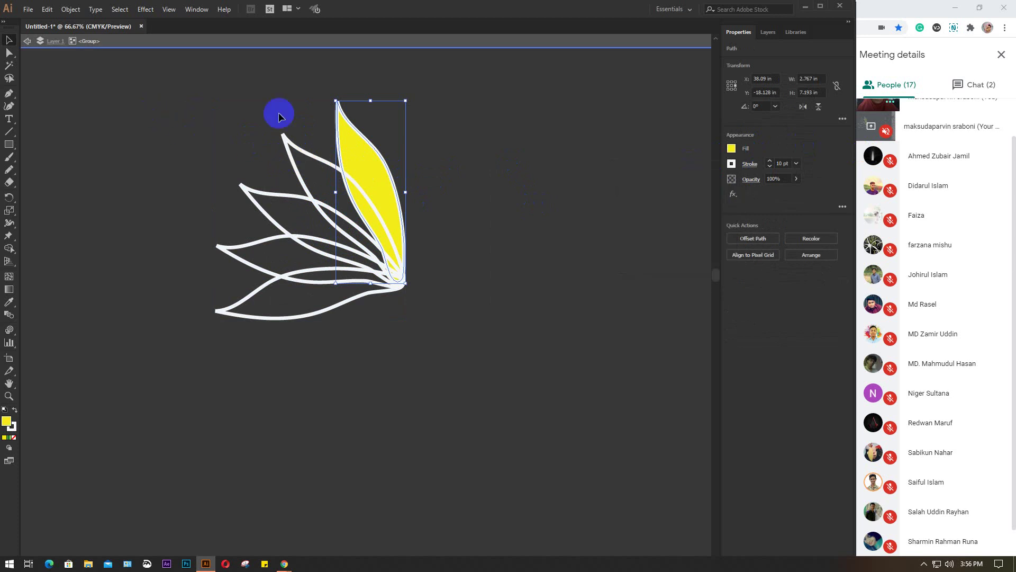
# Step: Remove the stroke from all five petals in the isolated group
pyautogui.moveTo(196, 103); pyautogui.dragTo(432, 320)
pyautogui.click(732, 163)
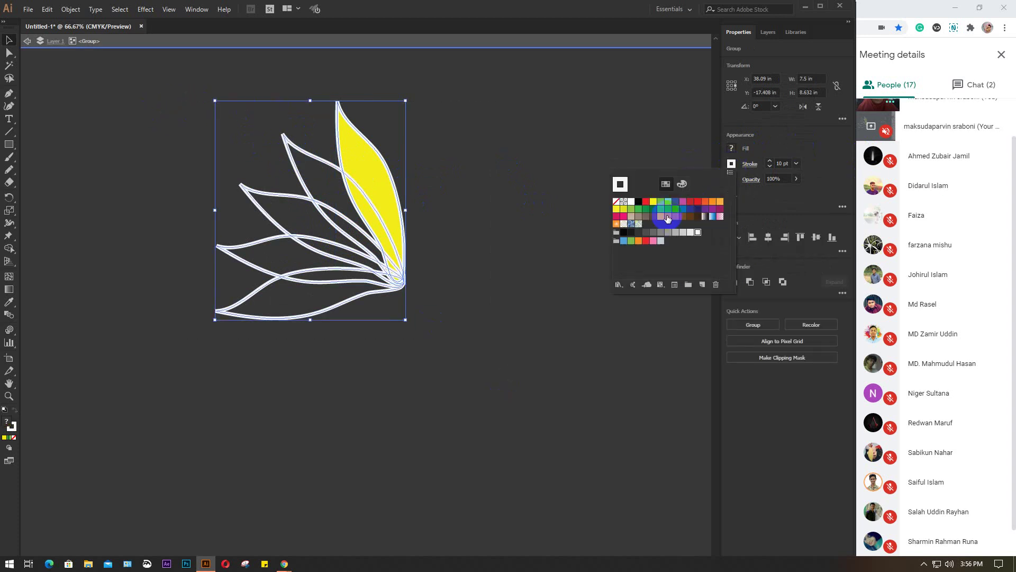
pyautogui.click(616, 202)
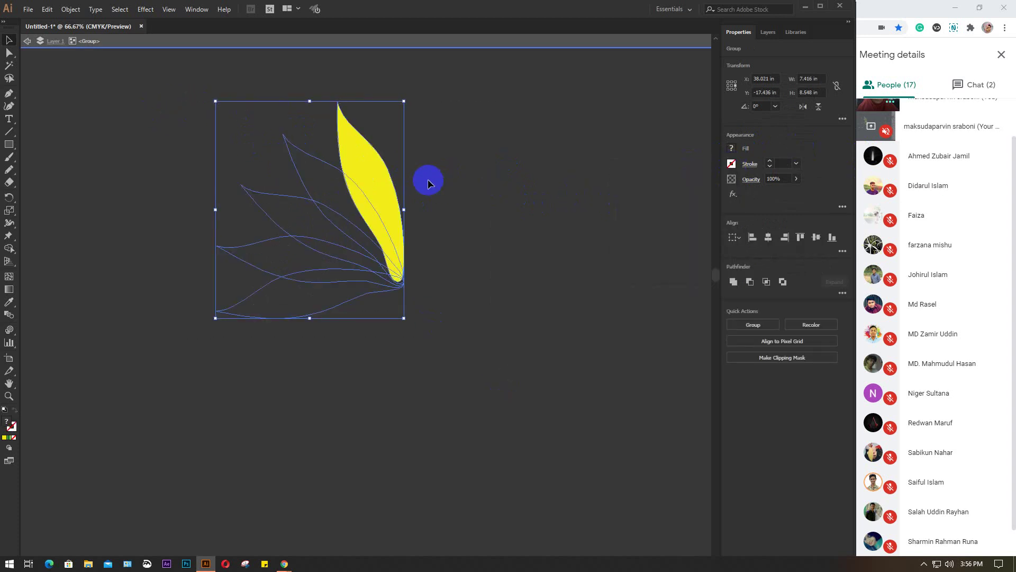
pyautogui.click(508, 150)
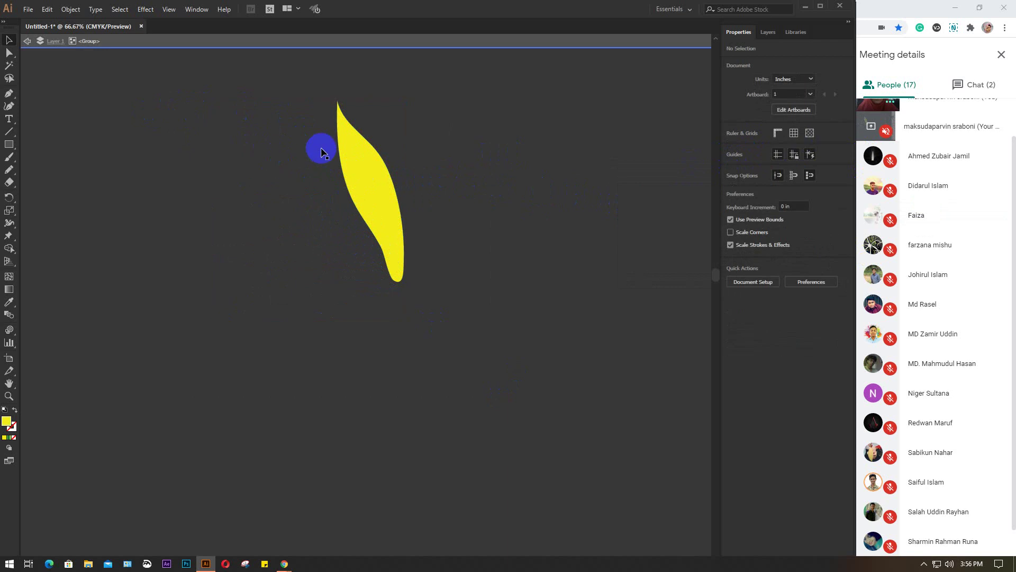
# Step: Fill the second petal from the top with green and the third petal with light blue
pyautogui.click(316, 156)
pyautogui.click(732, 148)
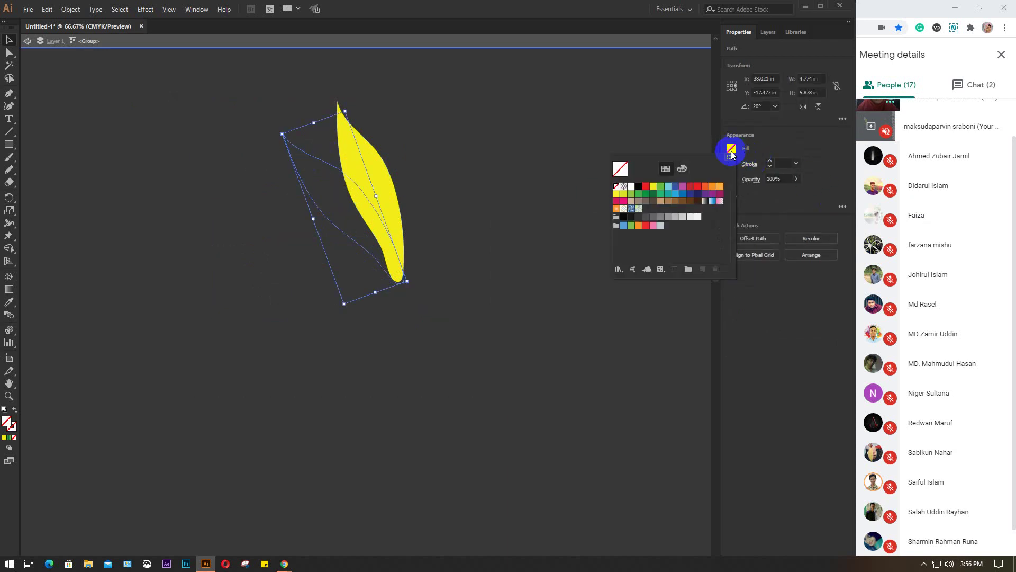
pyautogui.click(663, 189)
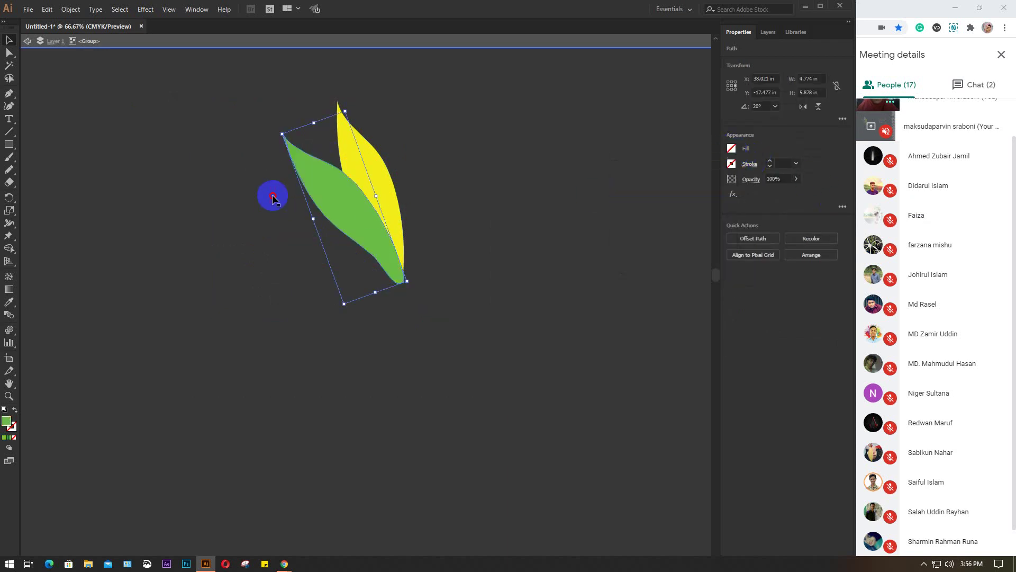
pyautogui.moveTo(221, 147); pyautogui.dragTo(264, 199)
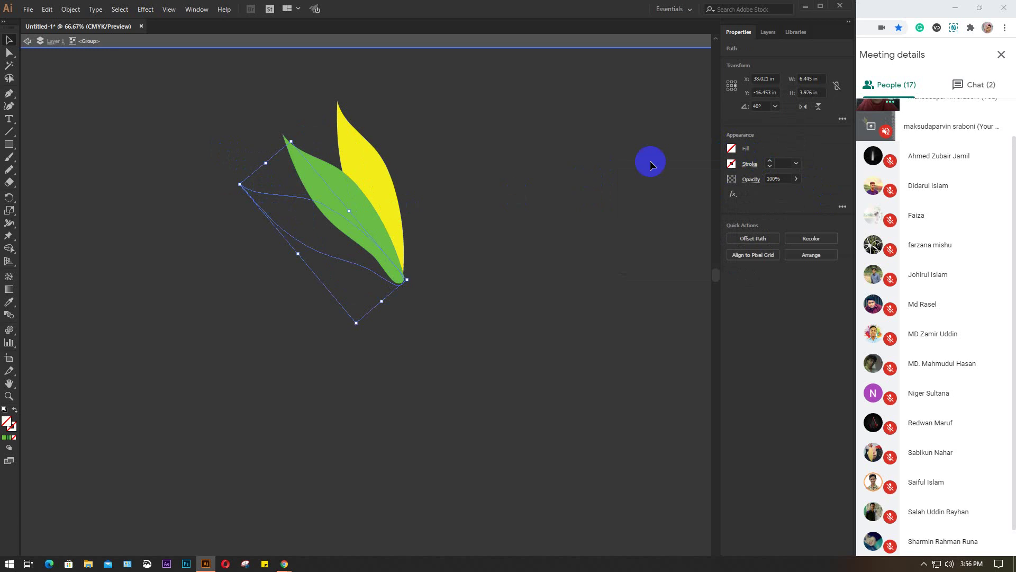
pyautogui.click(731, 148)
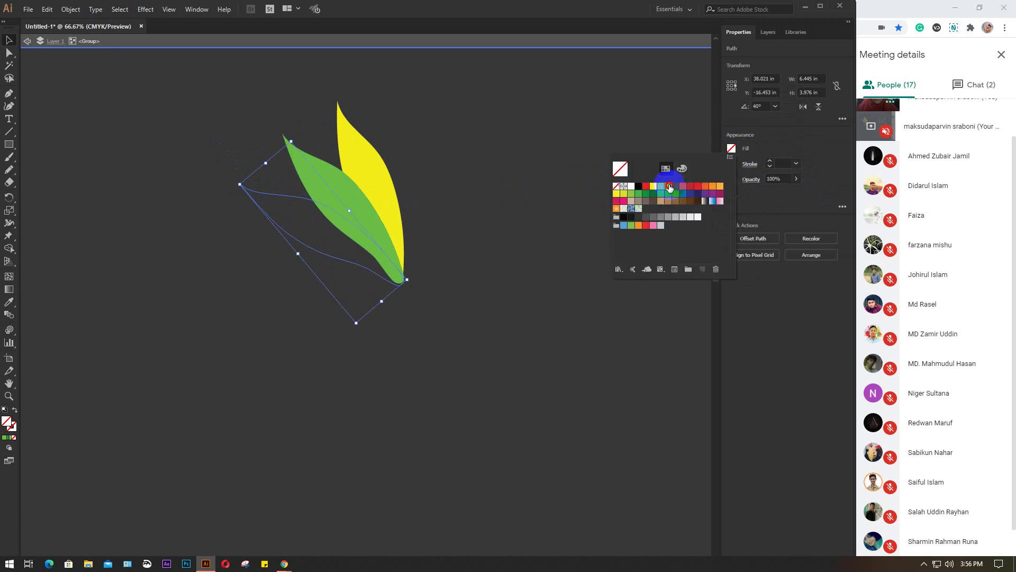
pyautogui.click(670, 187)
# Step: Fill the fourth petal with blue and the lowest petal with purple, then leave the group's isolation mode
pyautogui.moveTo(201, 230); pyautogui.dragTo(259, 276)
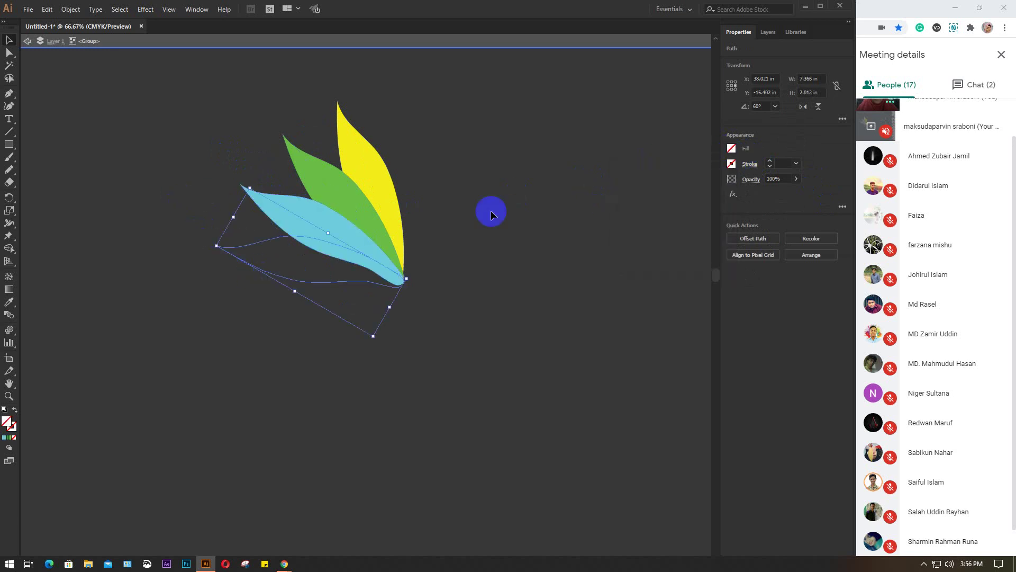
pyautogui.click(732, 148)
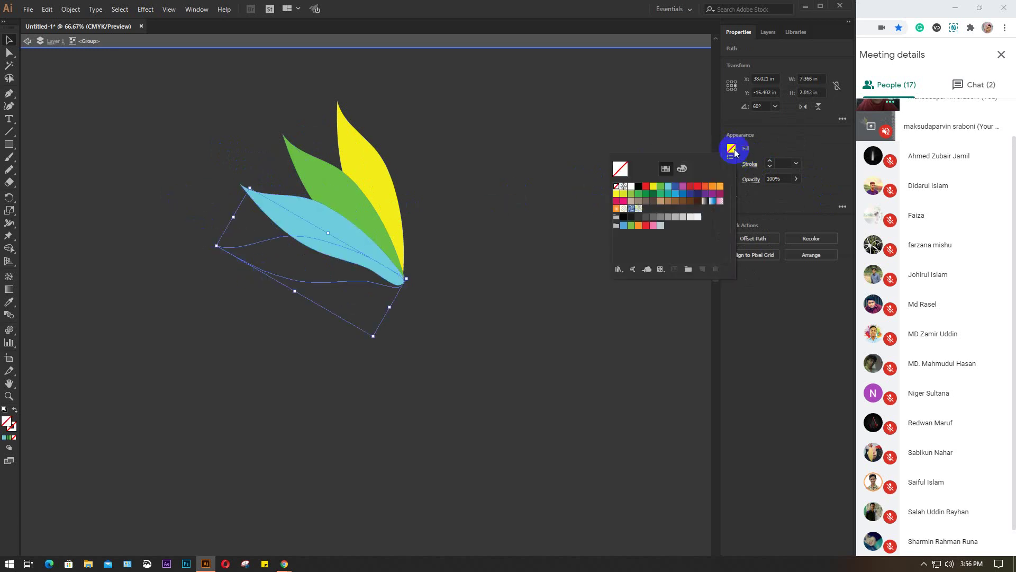
pyautogui.click(683, 194)
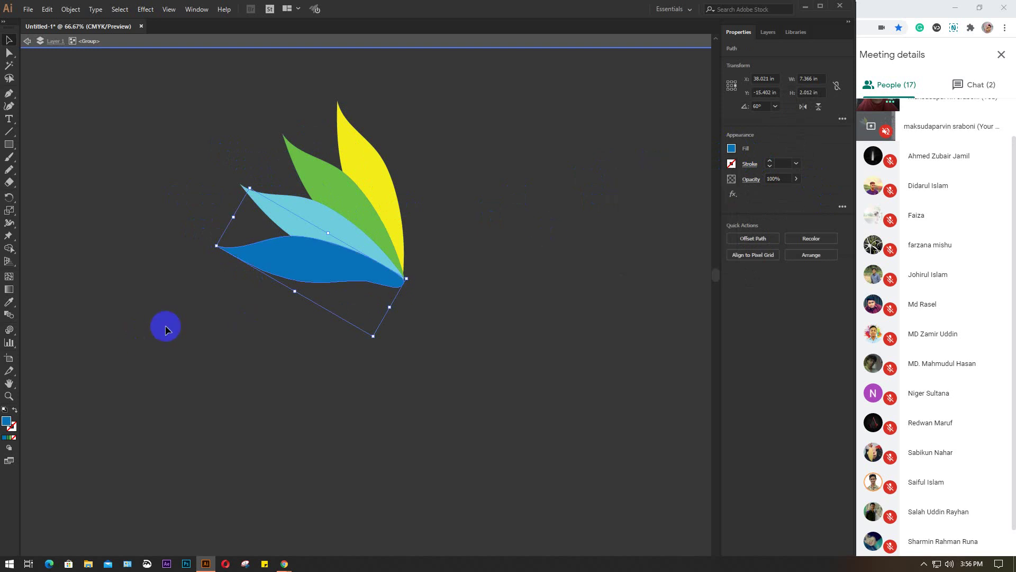
pyautogui.moveTo(192, 286); pyautogui.dragTo(272, 338)
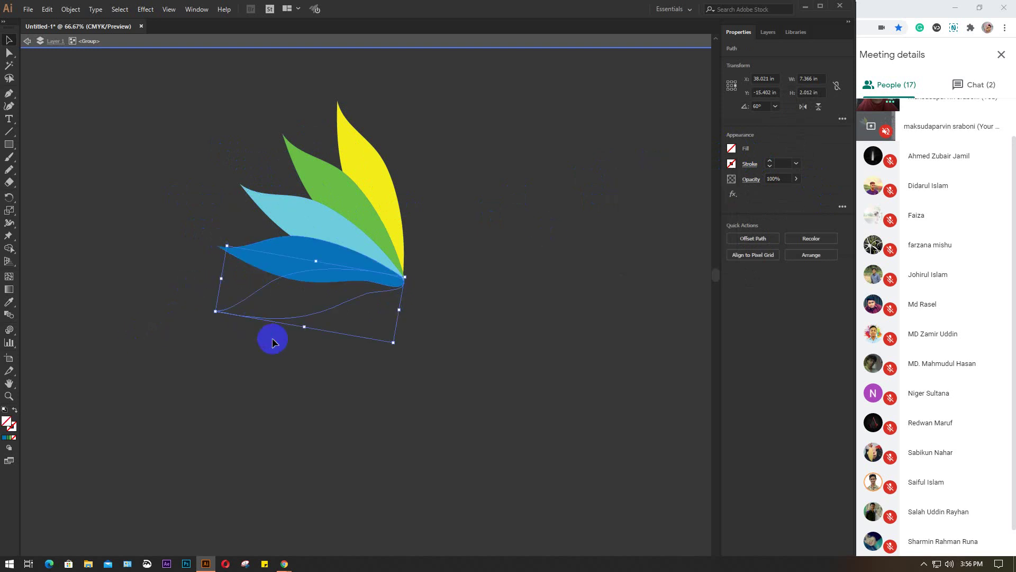
pyautogui.click(731, 150)
pyautogui.click(696, 194)
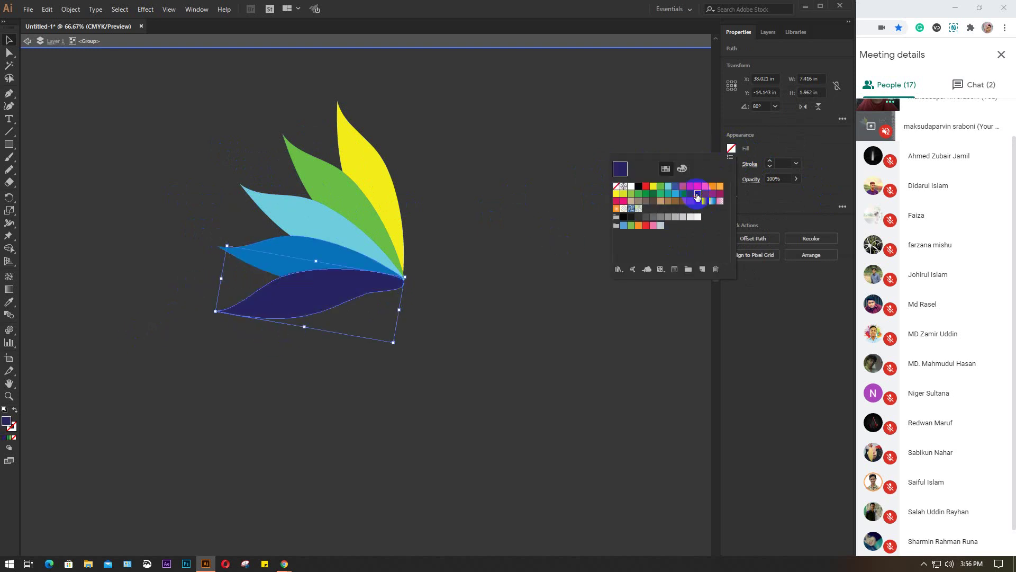
pyautogui.click(712, 197)
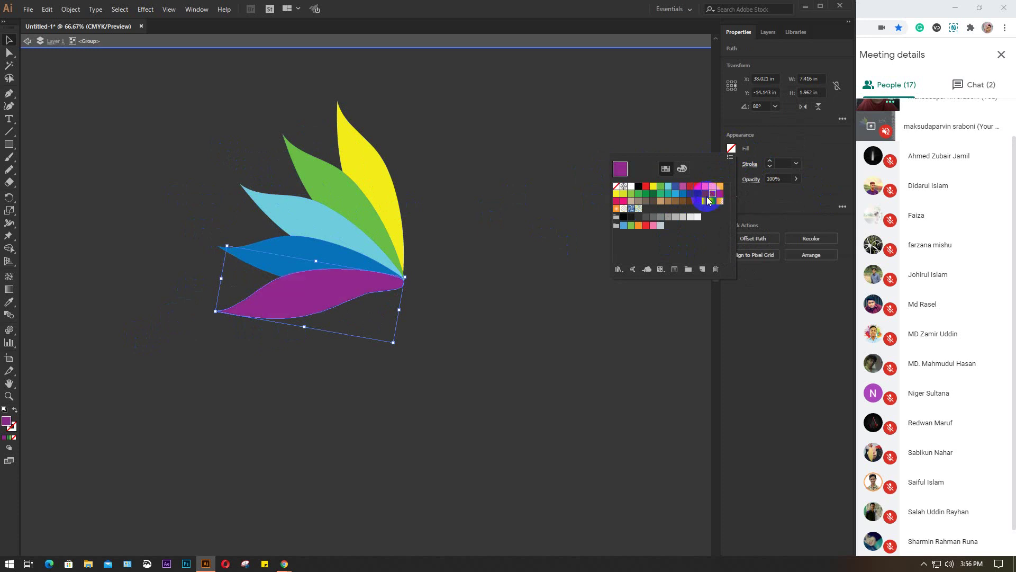
pyautogui.click(493, 212)
# Step: Show the Symbols panel and place it just below the petal fan
pyautogui.moveTo(512, 152); pyautogui.dragTo(204, 433)
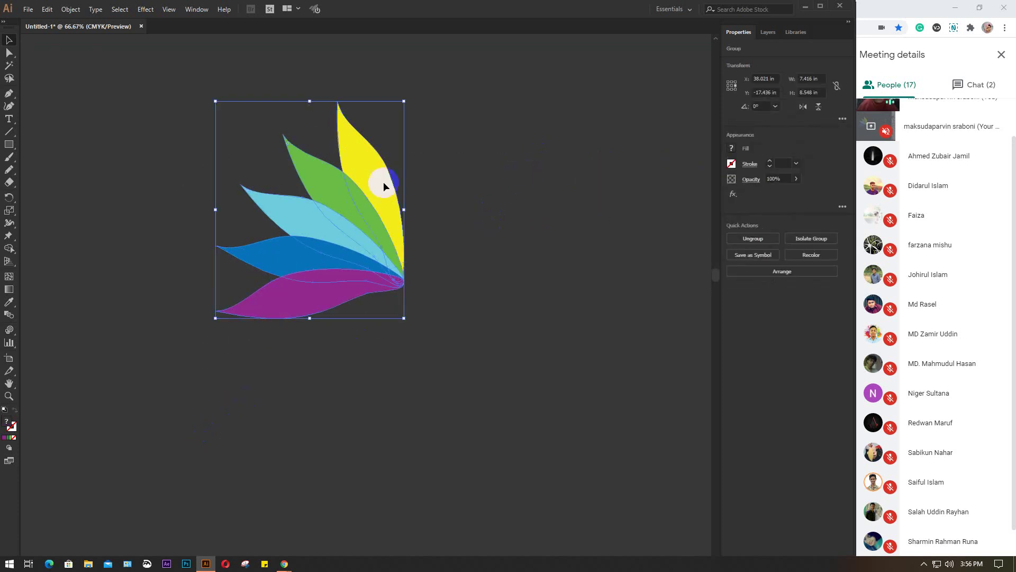
pyautogui.scroll(-2, 490, 220)
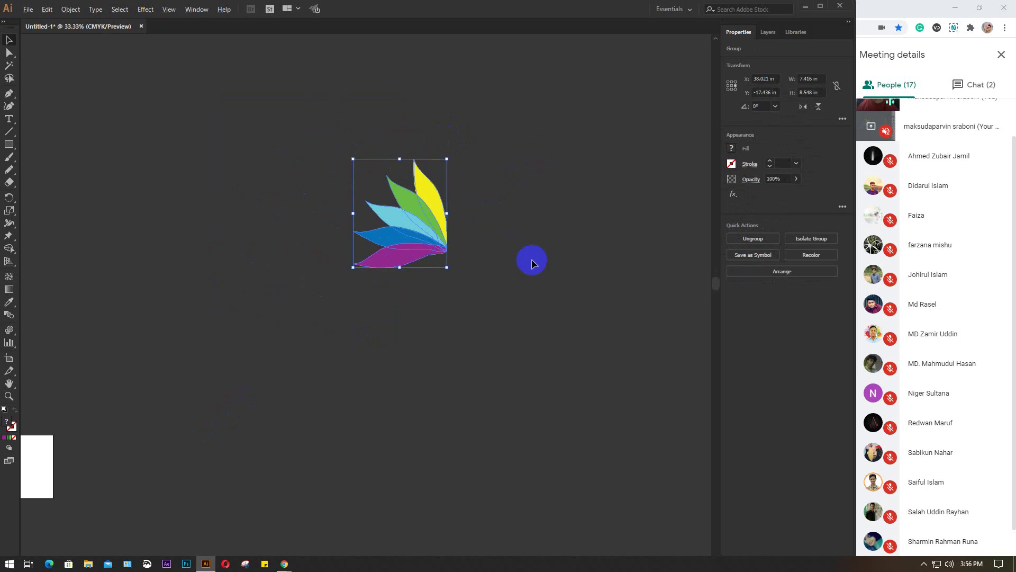
pyautogui.click(513, 276)
pyautogui.moveTo(409, 307); pyautogui.dragTo(567, 242)
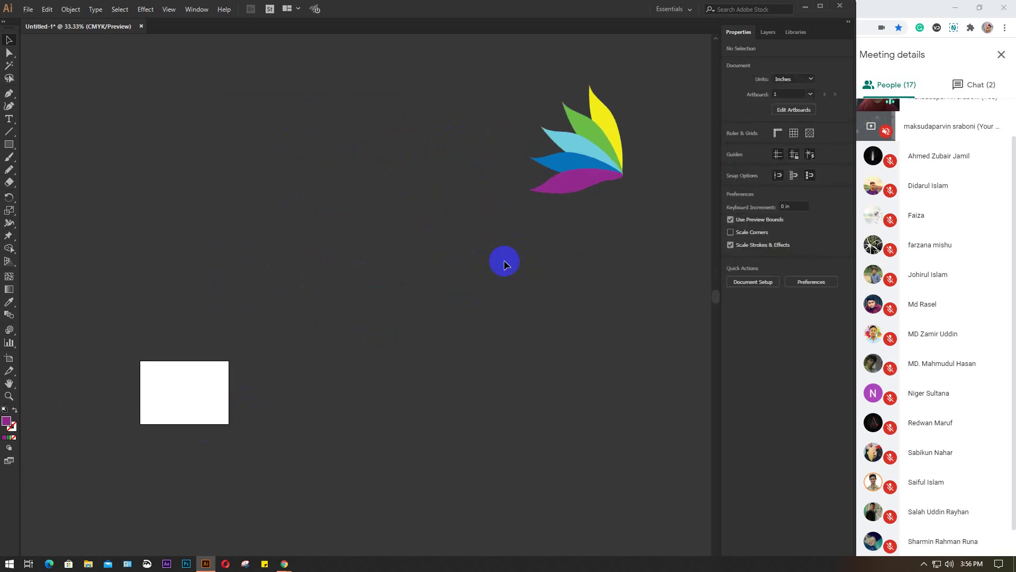
pyautogui.moveTo(5, 332)
pyautogui.mouseDown()
pyautogui.moveTo(89, 335)
pyautogui.moveTo(205, 11)
pyautogui.moveTo(29, 40)
pyautogui.mouseUp()
pyautogui.click(9, 40)
pyautogui.click(197, 9)
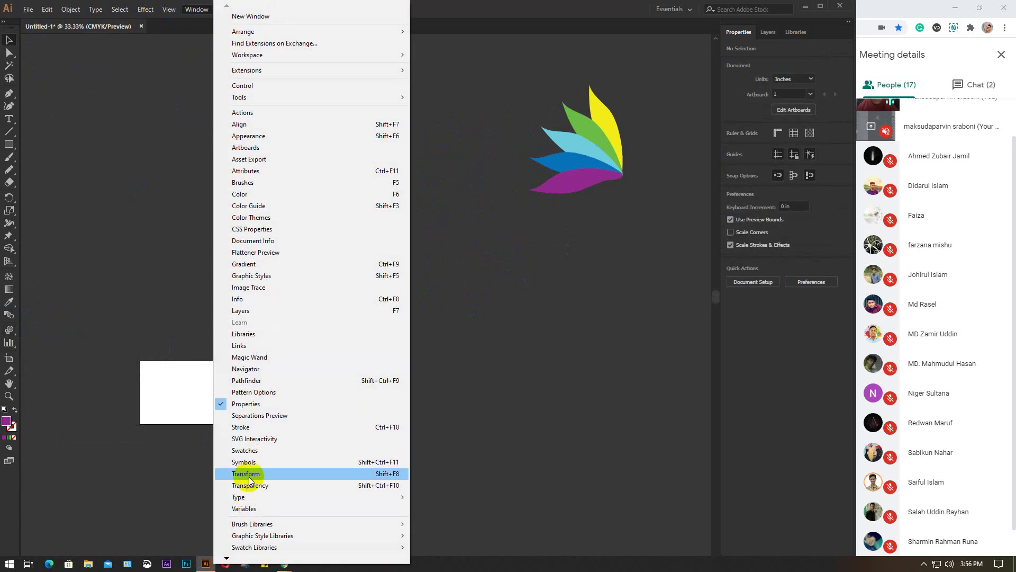
pyautogui.click(247, 462)
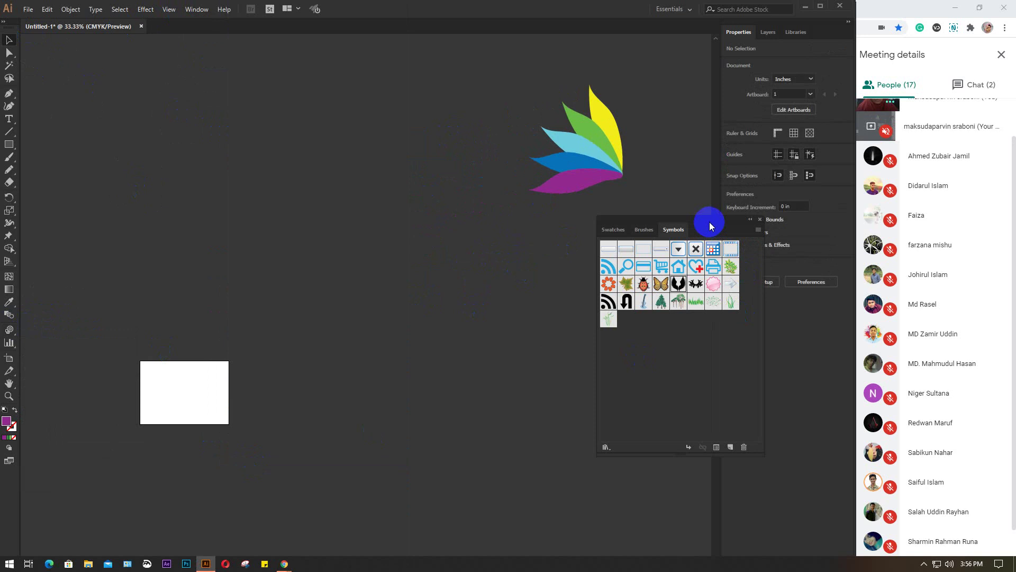
pyautogui.moveTo(698, 214); pyautogui.dragTo(546, 216)
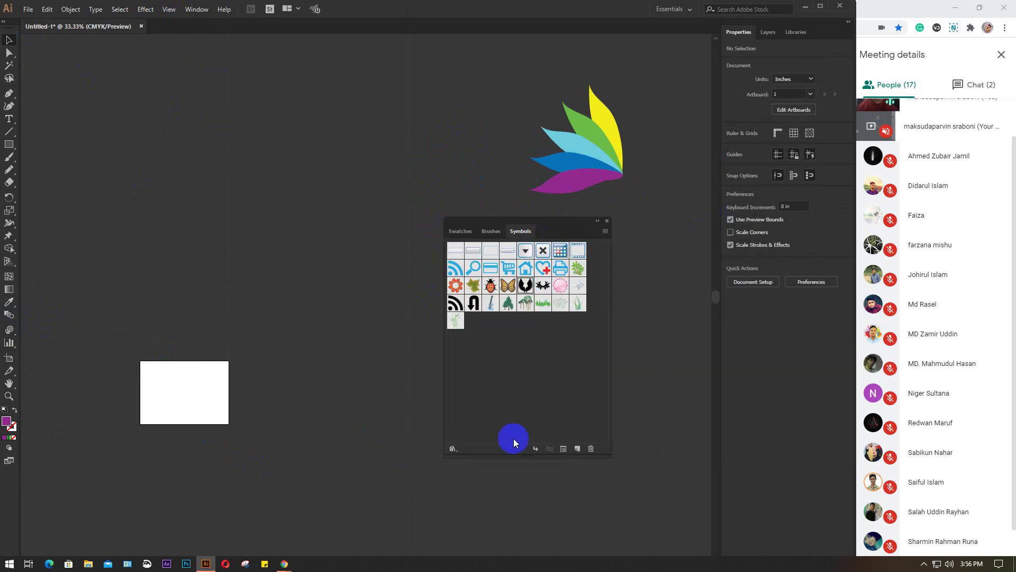
pyautogui.moveTo(589, 129); pyautogui.dragTo(523, 379)
pyautogui.moveTo(421, 138); pyautogui.dragTo(319, 175)
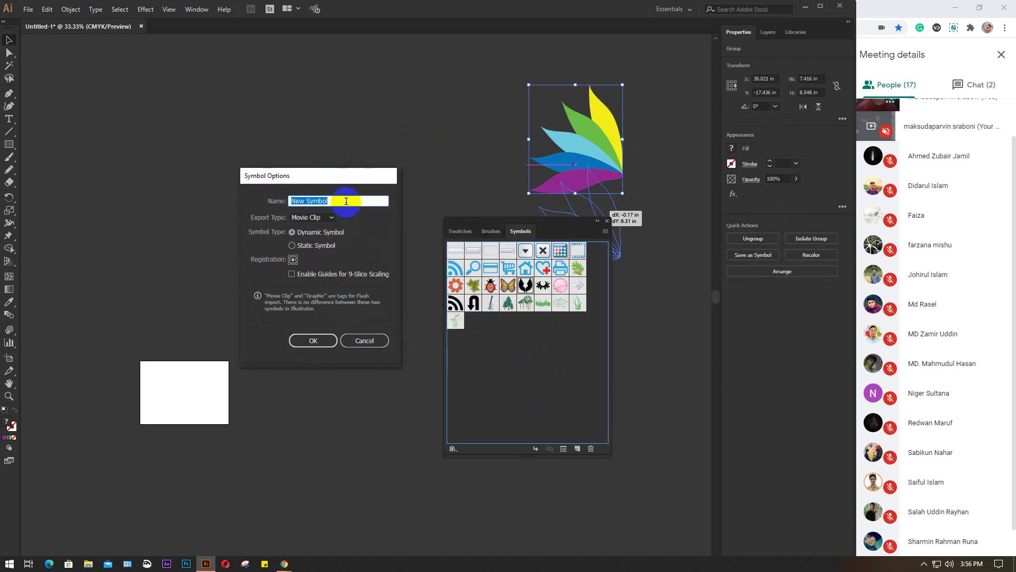
pyautogui.click(386, 340)
pyautogui.click(651, 234)
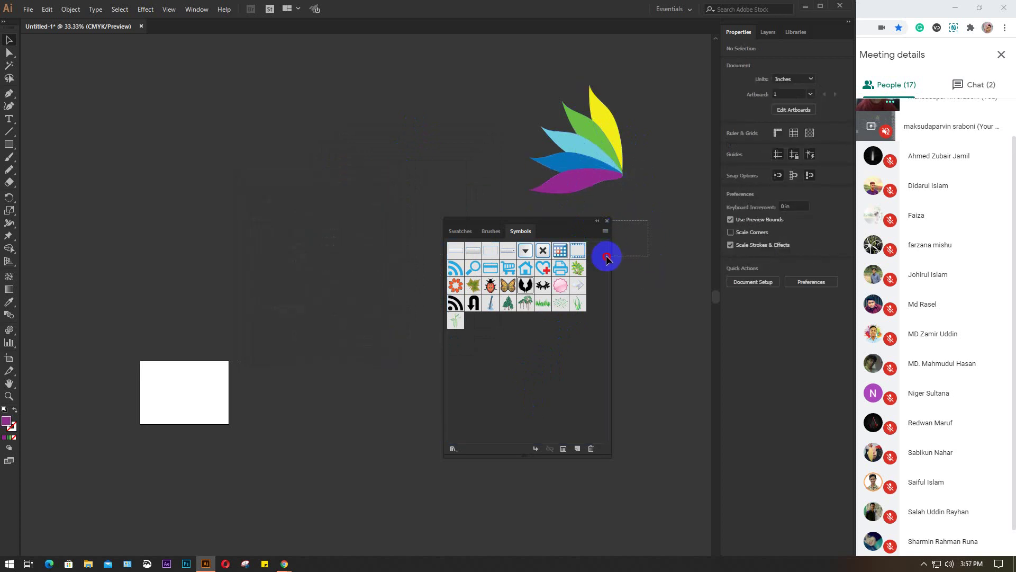
# Step: Save the petal fan as a new static symbol named 5leaf with the Graphic export type
pyautogui.moveTo(590, 221); pyautogui.dragTo(441, 223)
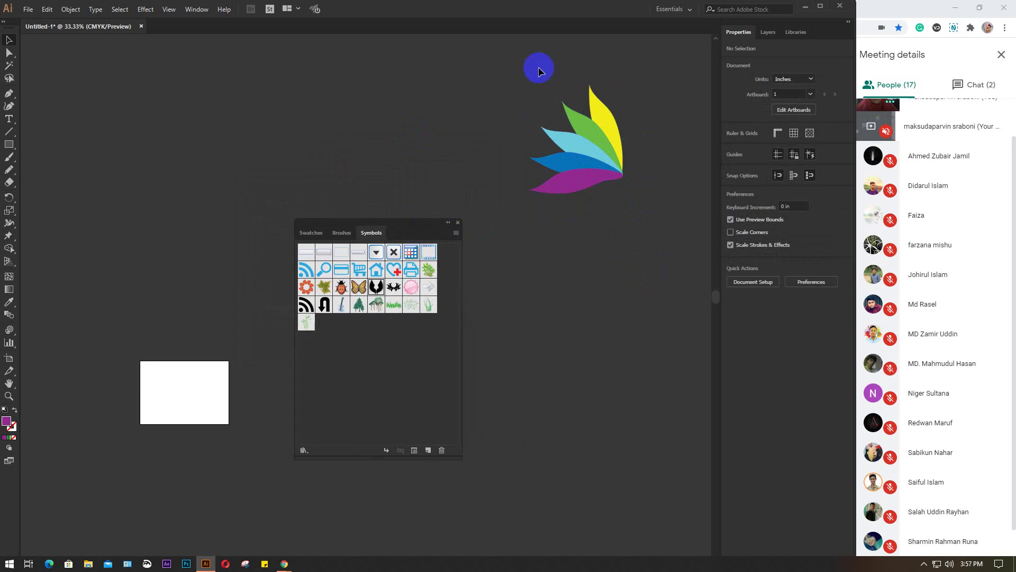
pyautogui.moveTo(537, 63); pyautogui.dragTo(674, 358)
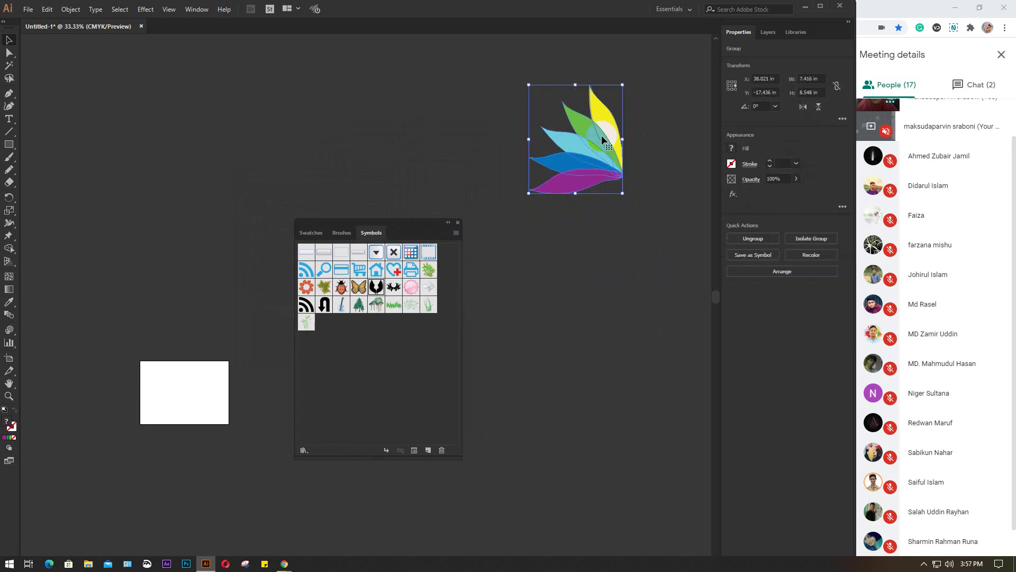
pyautogui.moveTo(601, 135); pyautogui.dragTo(398, 350)
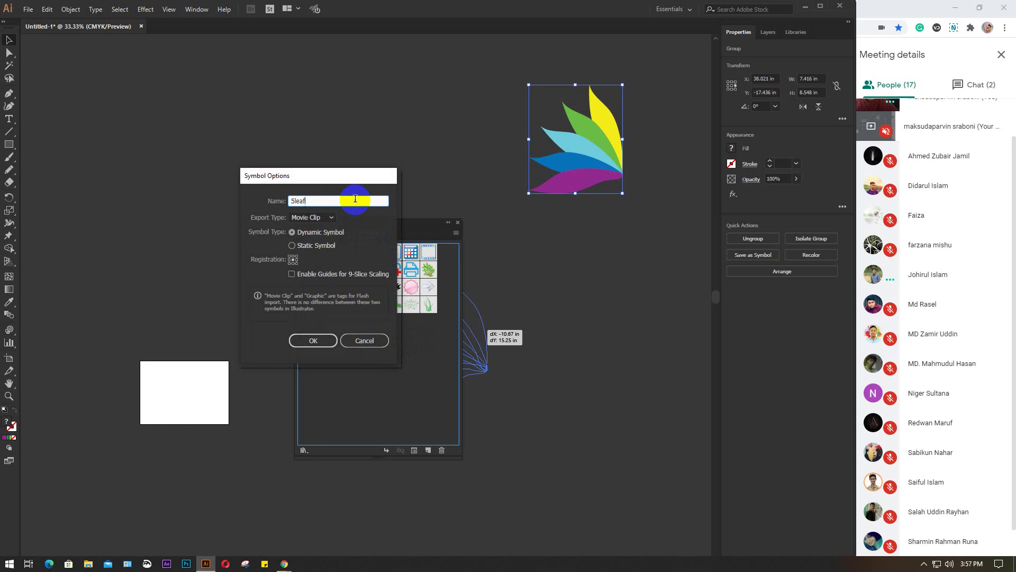
pyautogui.click(330, 219)
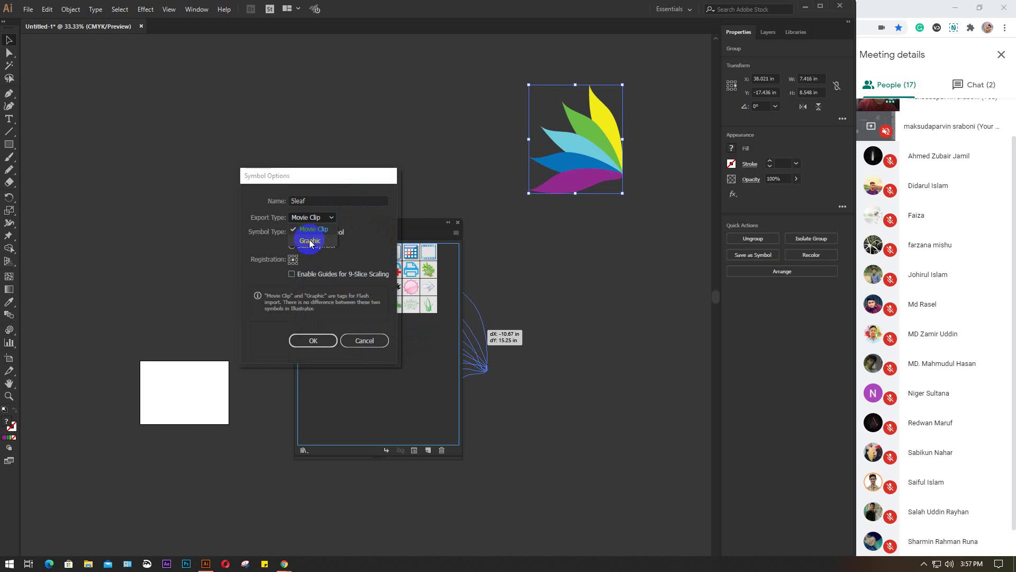
pyautogui.click(311, 242)
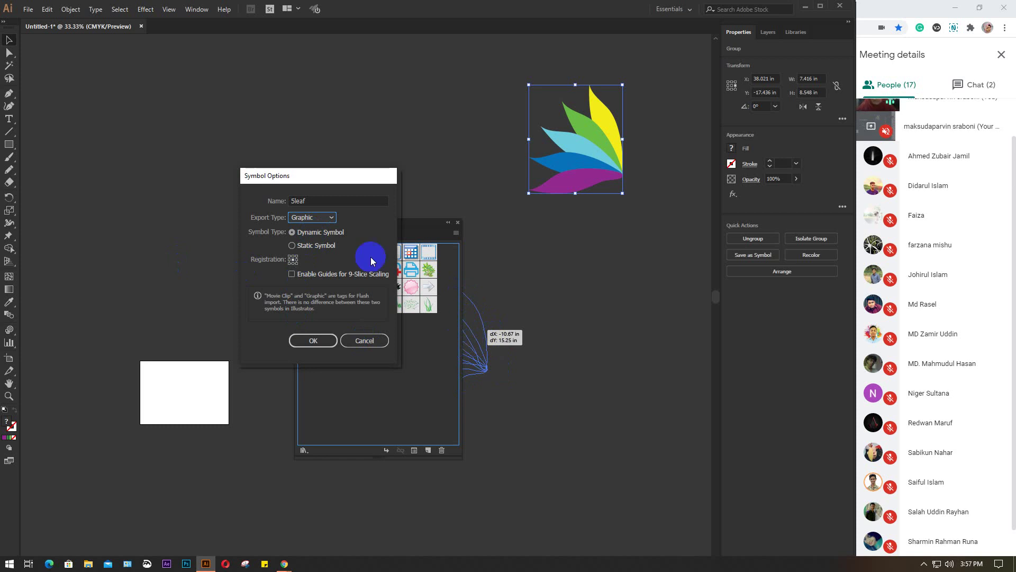
pyautogui.click(324, 246)
pyautogui.click(298, 339)
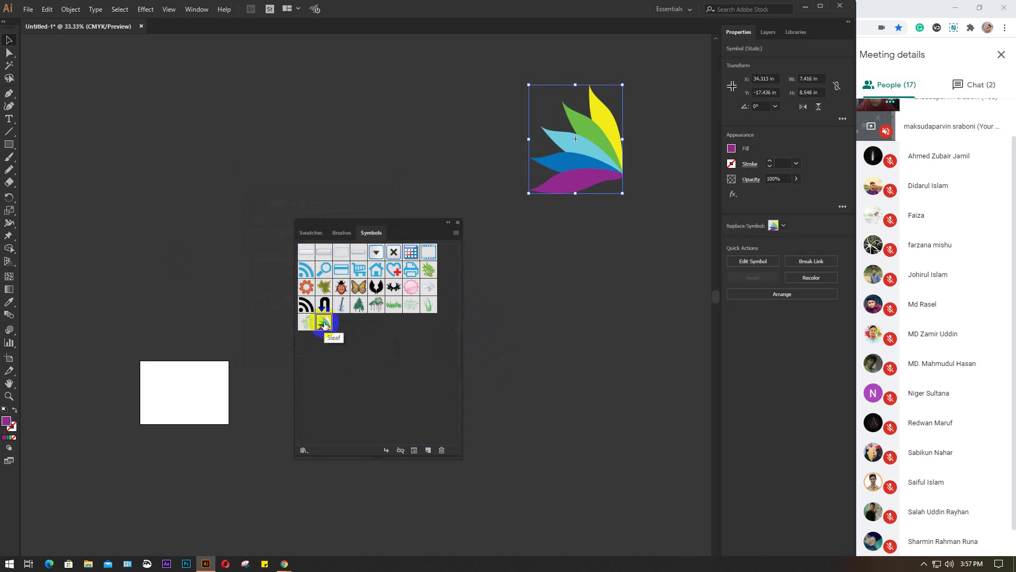
# Step: Delete the original fan from the canvas and spray a large loop of 5leaf symbols with the Symbol Sprayer
pyautogui.moveTo(390, 227); pyautogui.dragTo(438, 229)
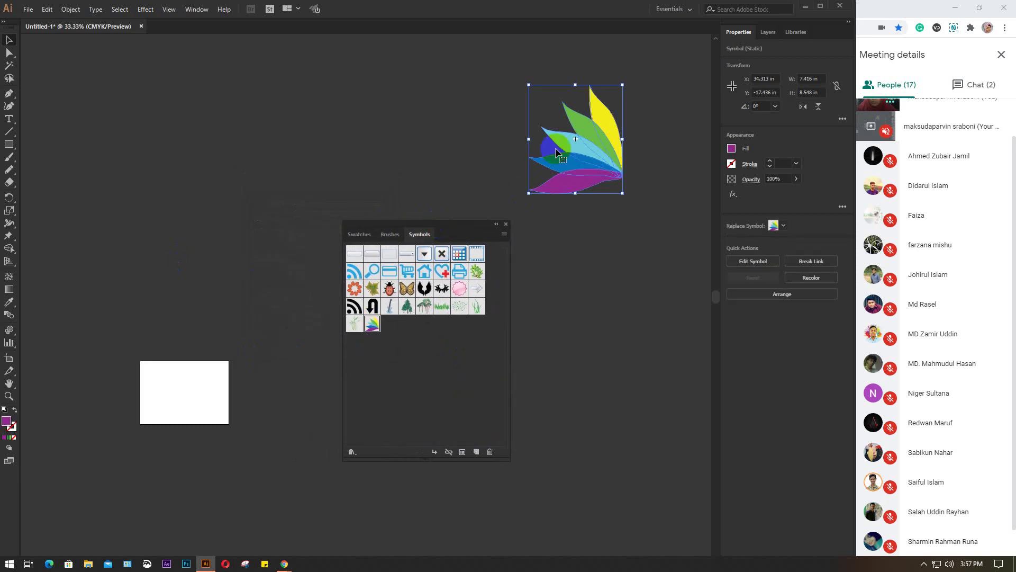
pyautogui.press('Delete')
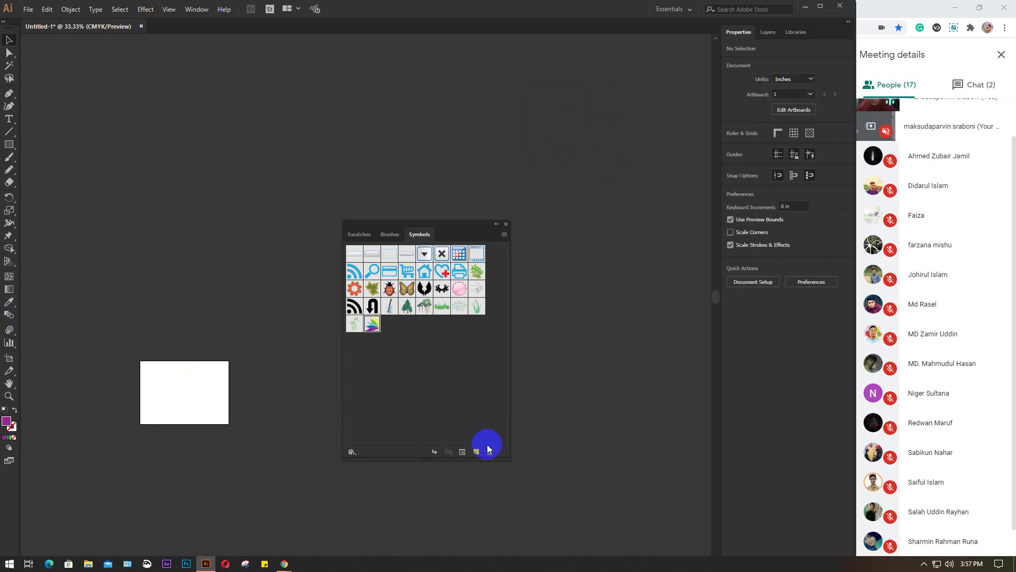
pyautogui.click(10, 329)
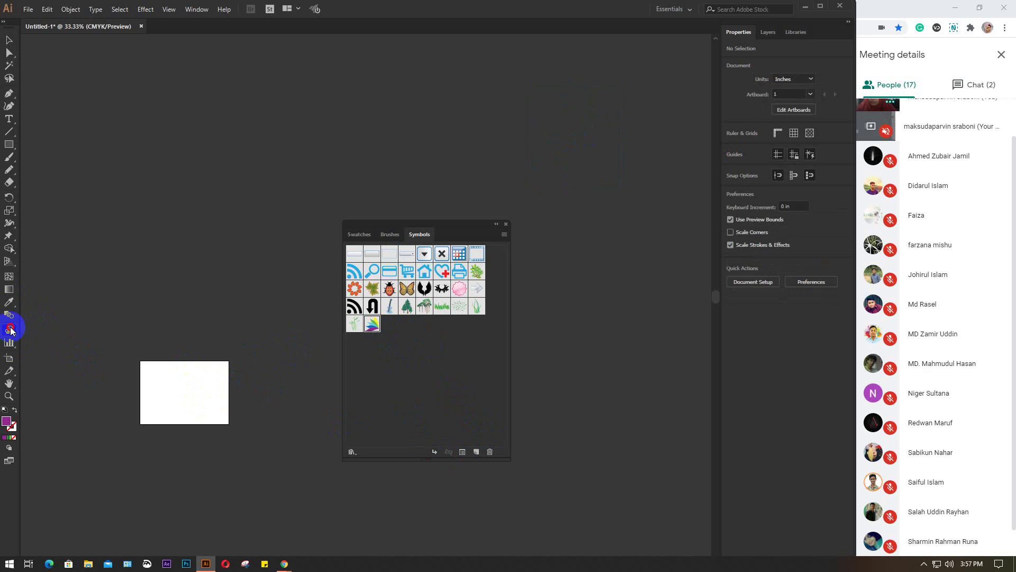
pyautogui.moveTo(9, 329); pyautogui.dragTo(86, 331)
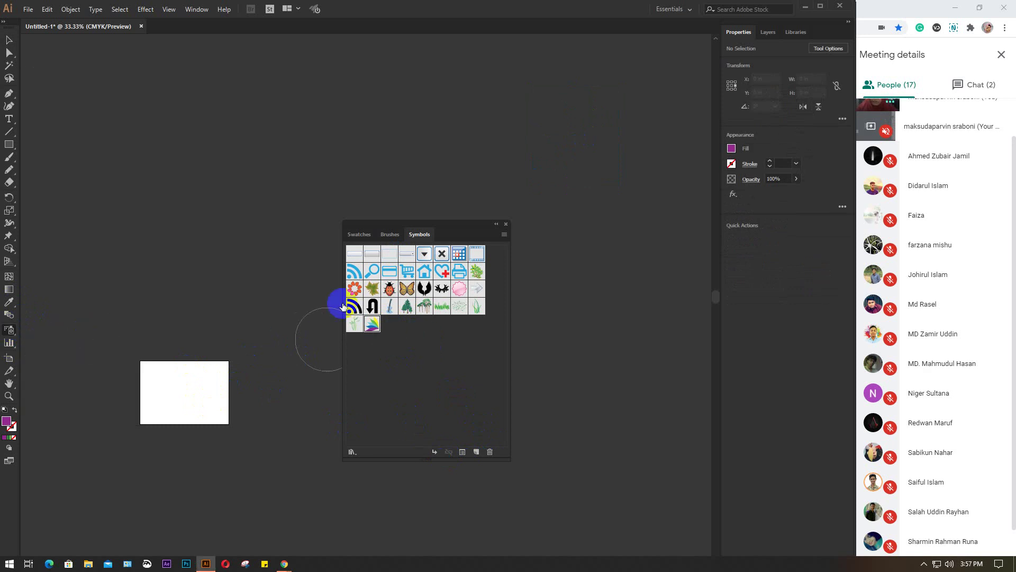
pyautogui.moveTo(325, 95)
pyautogui.mouseDown()
pyautogui.moveTo(473, 115)
pyautogui.moveTo(575, 157)
pyautogui.moveTo(600, 292)
pyautogui.moveTo(587, 395)
pyautogui.moveTo(368, 496)
pyautogui.moveTo(286, 368)
pyautogui.moveTo(304, 280)
pyautogui.moveTo(239, 211)
pyautogui.moveTo(190, 124)
pyautogui.mouseUp()
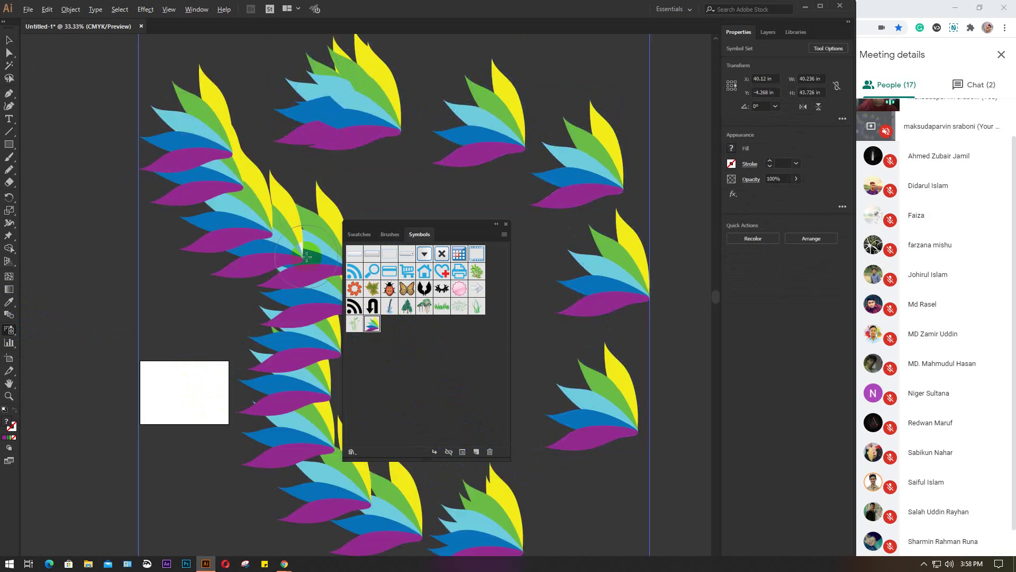
# Step: Close the Symbols panel and spray separate 5leaf symbols over the empty area beside the loop
pyautogui.scroll(-3, 307, 256)
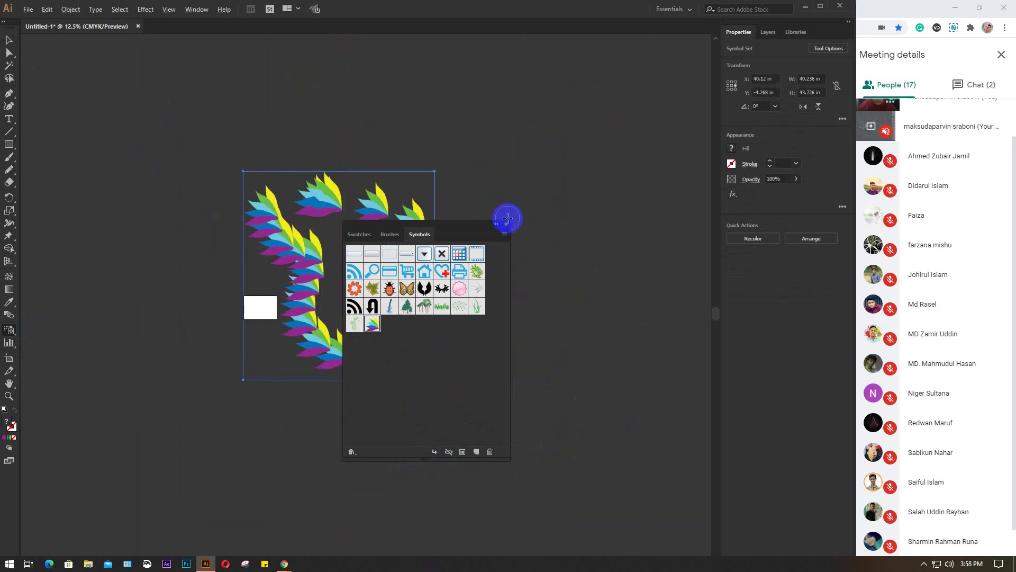
pyautogui.click(507, 226)
pyautogui.click(520, 187)
pyautogui.click(587, 239)
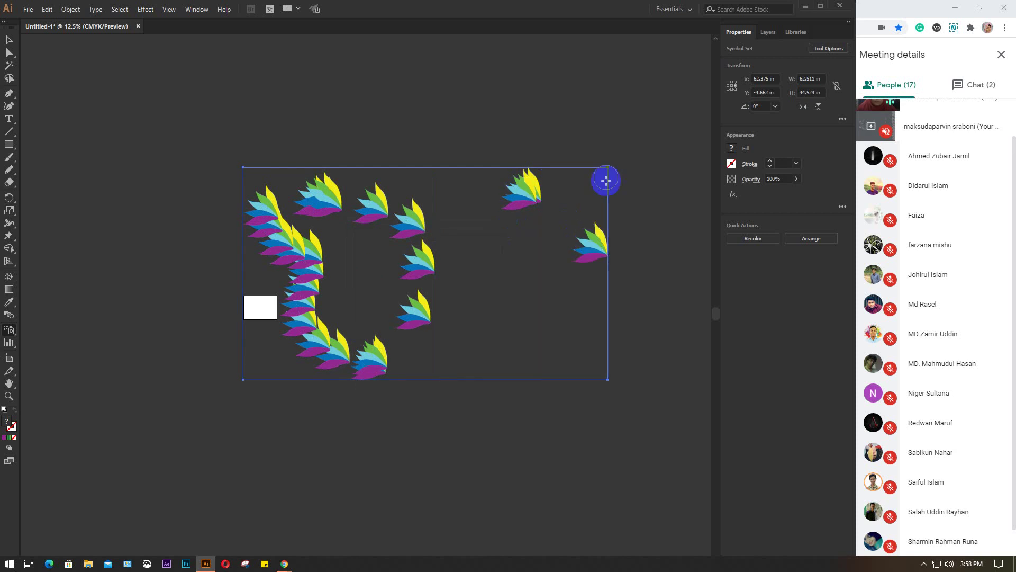
pyautogui.click(608, 156)
pyautogui.click(663, 271)
pyautogui.click(520, 376)
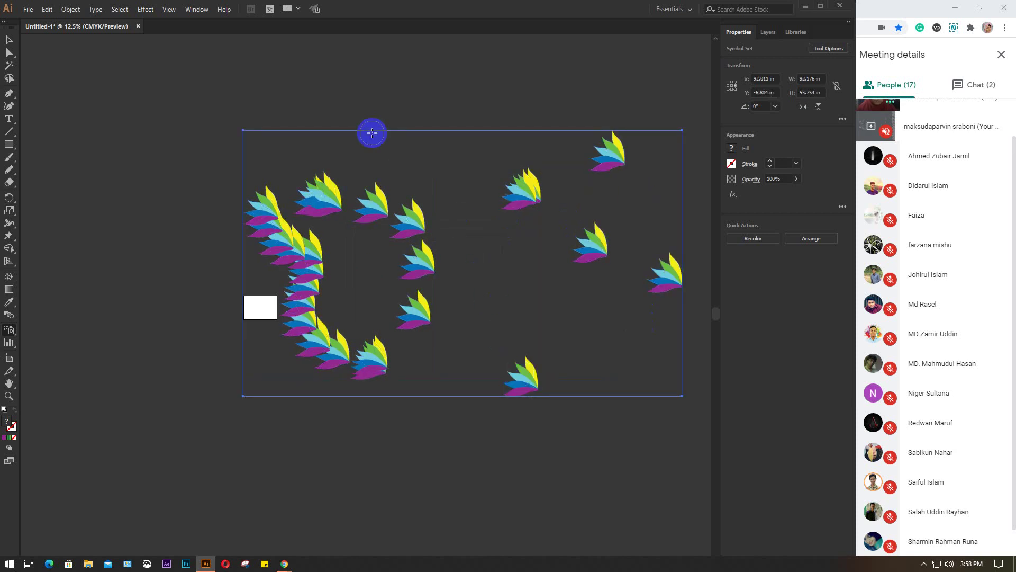
# Step: Spray more 5leaf symbols around the existing loop and delete the whole symbol set
pyautogui.moveTo(338, 104)
pyautogui.mouseDown()
pyautogui.moveTo(422, 153)
pyautogui.moveTo(562, 363)
pyautogui.moveTo(555, 500)
pyautogui.mouseUp()
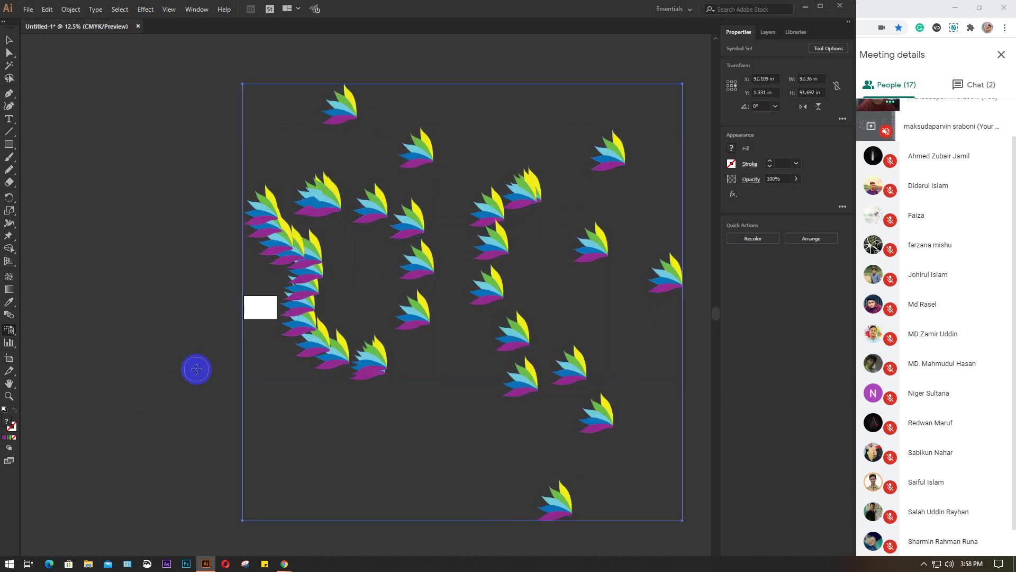
pyautogui.press('Delete')
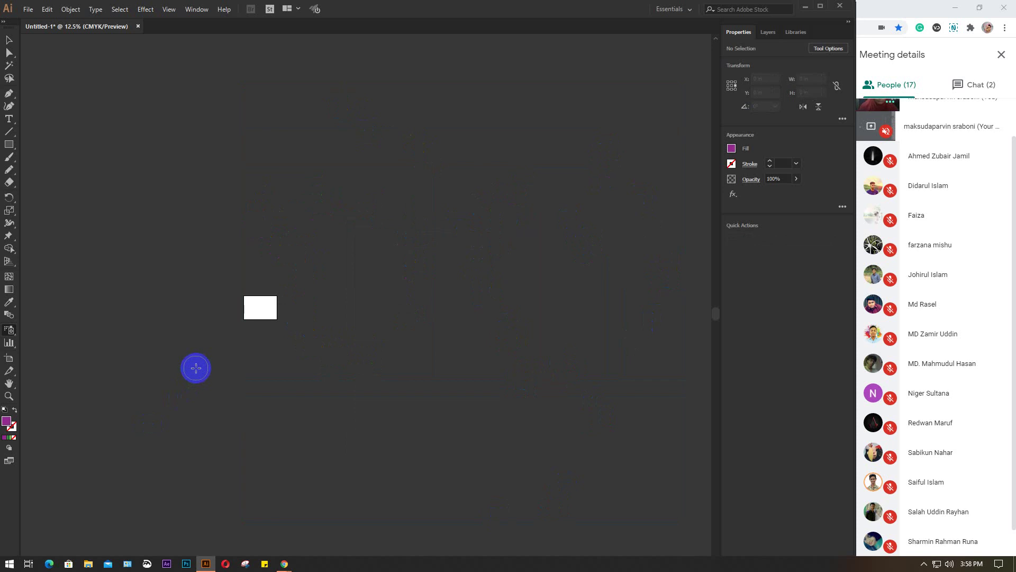
pyautogui.scroll(2, 260, 314)
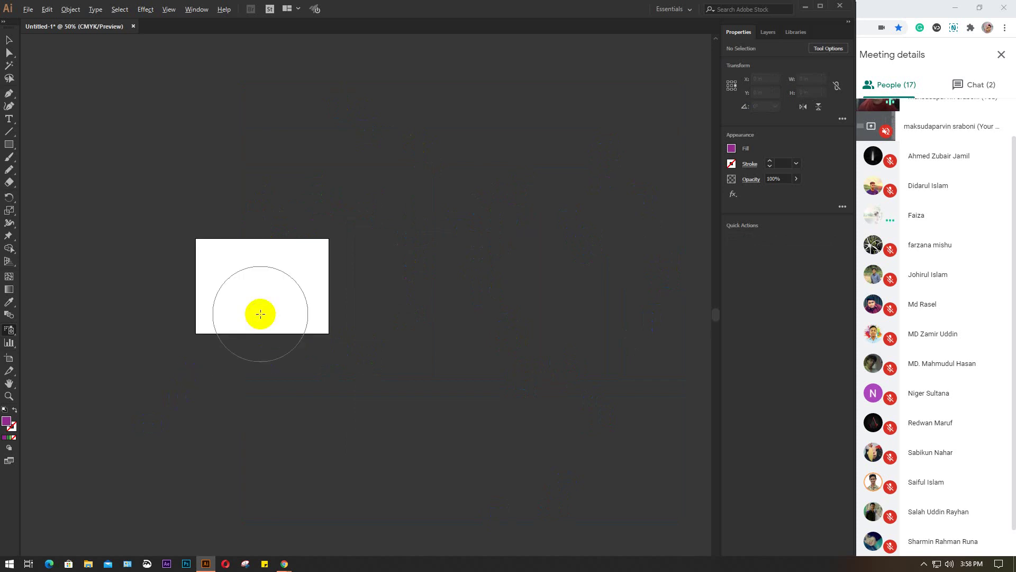
pyautogui.scroll(2, 259, 314)
pyautogui.scroll(1, 261, 312)
# Step: Spray a single 5leaf symbol onto the artboard with the Symbol Sprayer and remove it
pyautogui.moveTo(325, 272); pyautogui.dragTo(398, 333)
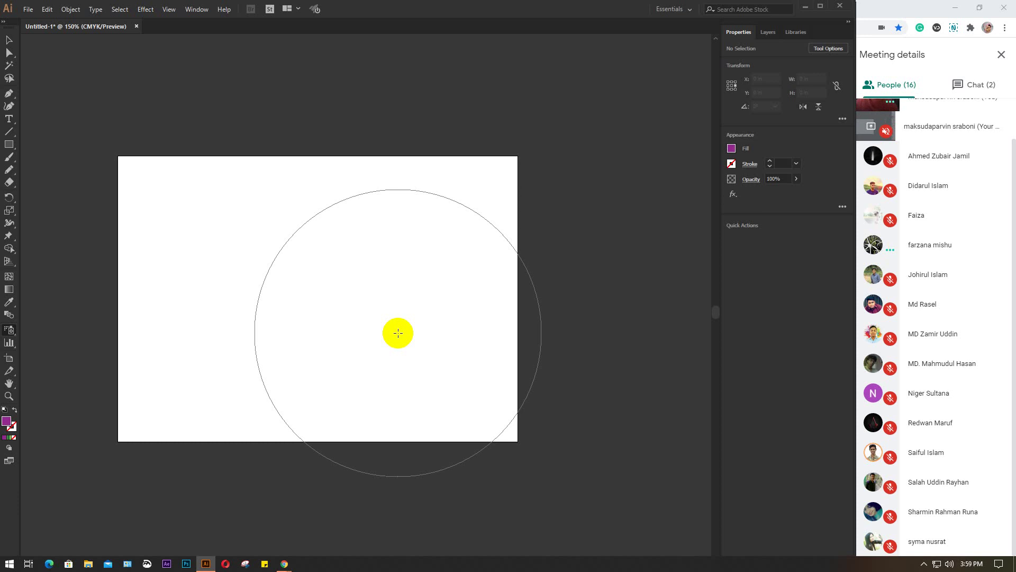
pyautogui.moveTo(398, 332)
pyautogui.mouseDown()
pyautogui.moveTo(204, 295)
pyautogui.moveTo(297, 299)
pyautogui.moveTo(318, 284)
pyautogui.moveTo(310, 310)
pyautogui.moveTo(16, 291)
pyautogui.mouseUp()
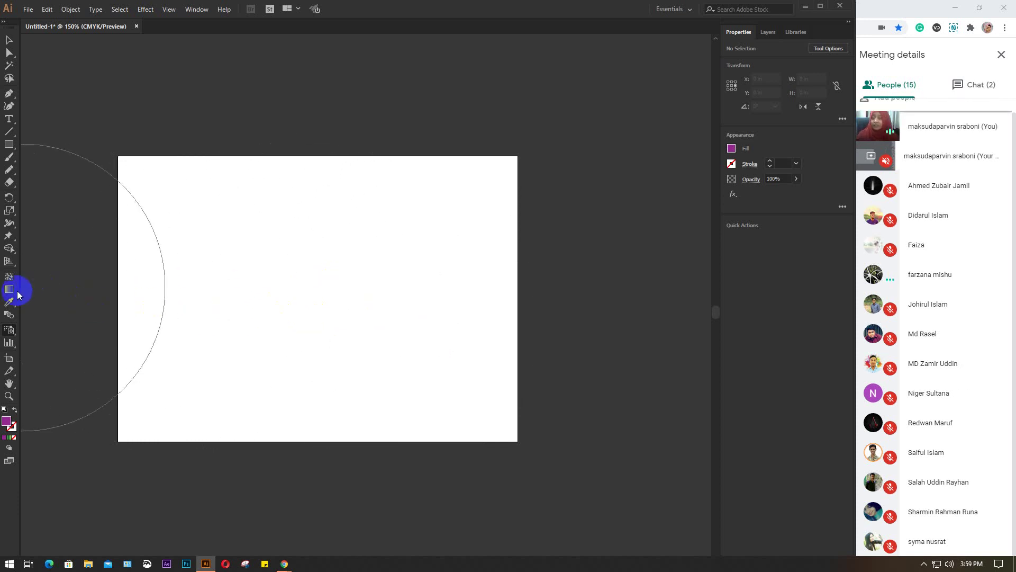
pyautogui.click(8, 329)
pyautogui.moveTo(8, 332); pyautogui.dragTo(70, 332)
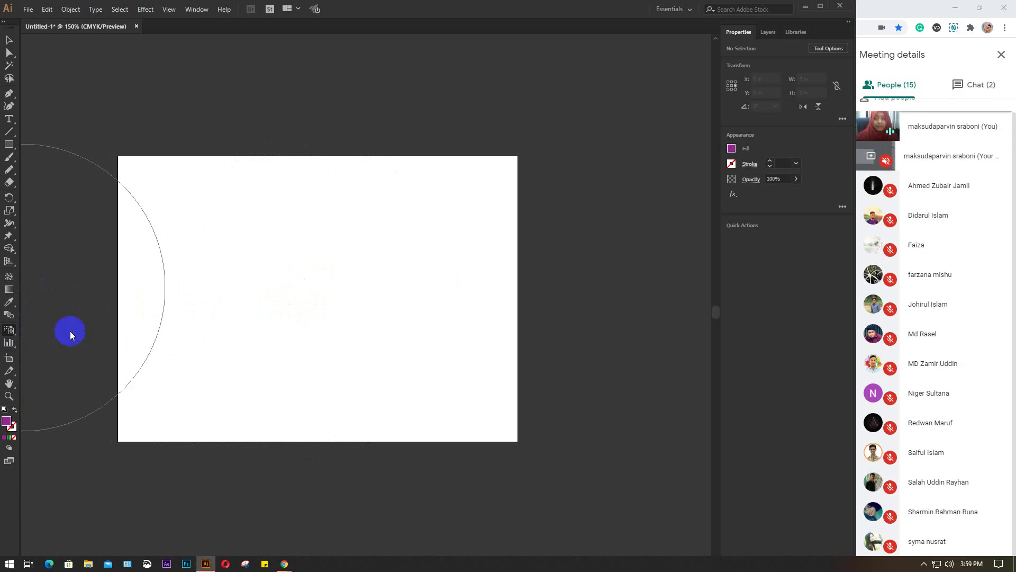
pyautogui.click(296, 287)
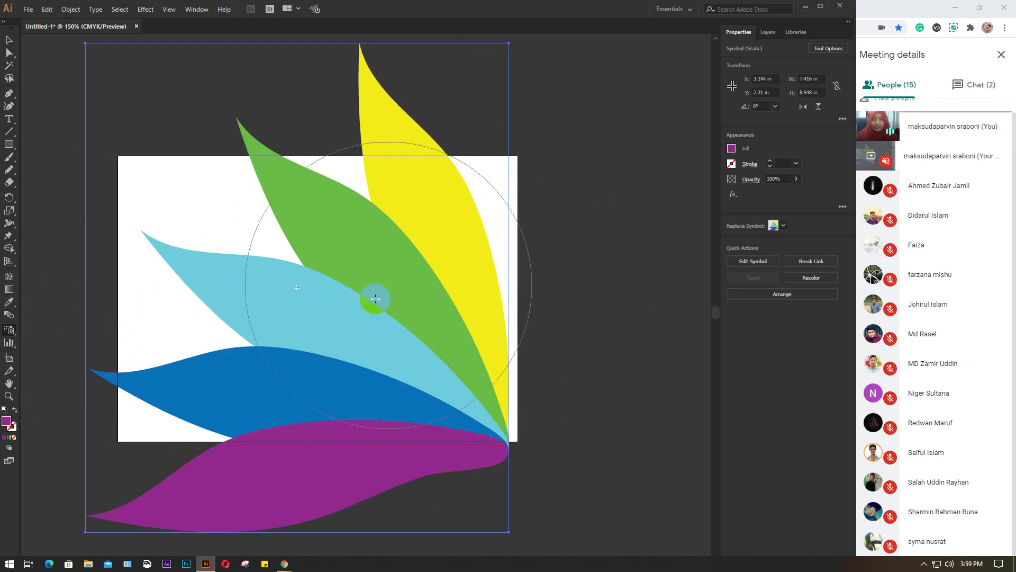
pyautogui.keyDown('alt'); pyautogui.click(418, 289); pyautogui.keyUp('alt')
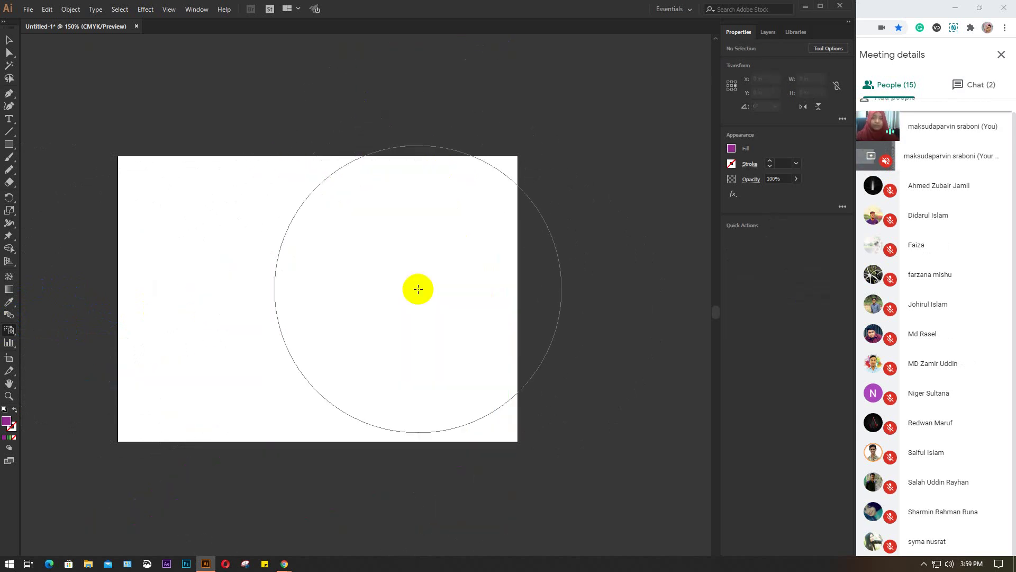
# Step: Show the Symbols panel beside the artboard and spray one blue shopping cart symbol in the artboard's centre
pyautogui.click(197, 9)
pyautogui.click(195, 9)
pyautogui.click(178, 13)
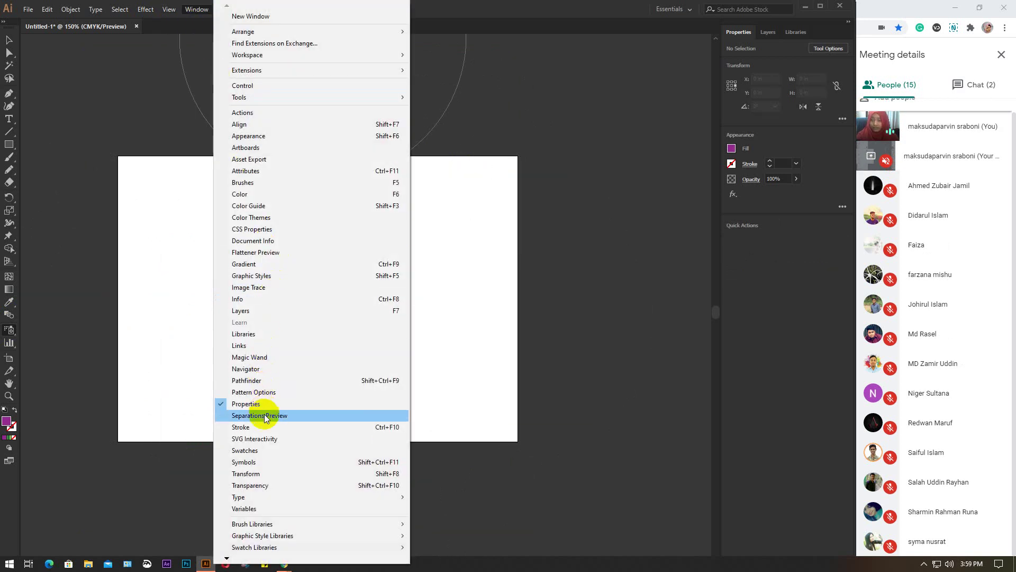
pyautogui.click(267, 462)
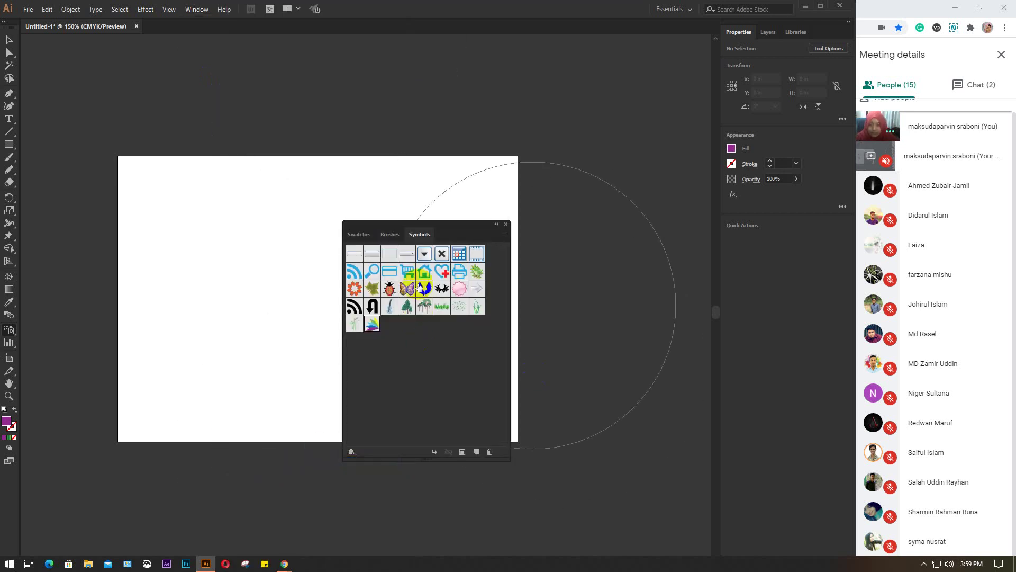
pyautogui.click(407, 271)
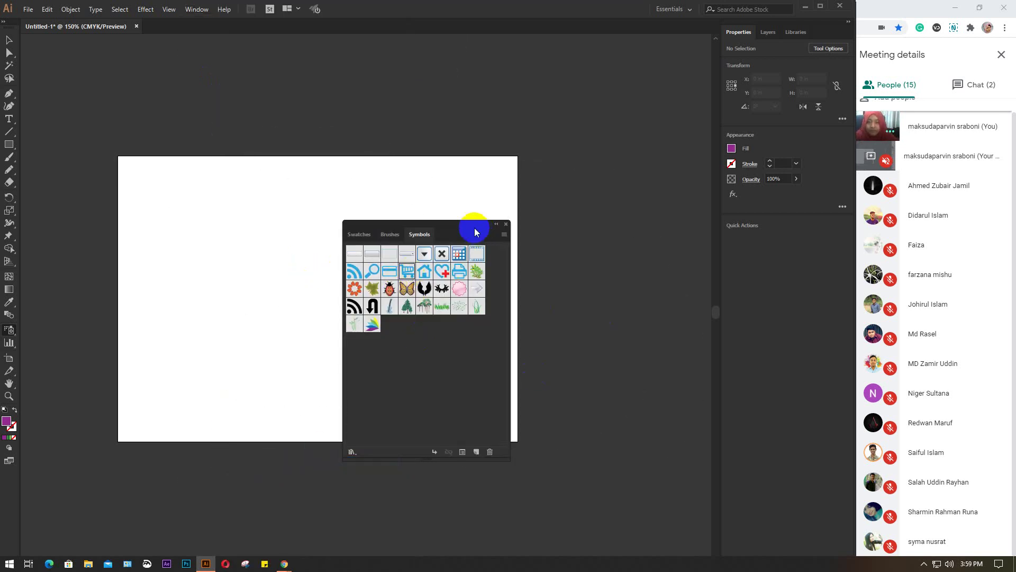
pyautogui.moveTo(472, 228); pyautogui.dragTo(706, 235)
pyautogui.click(317, 298)
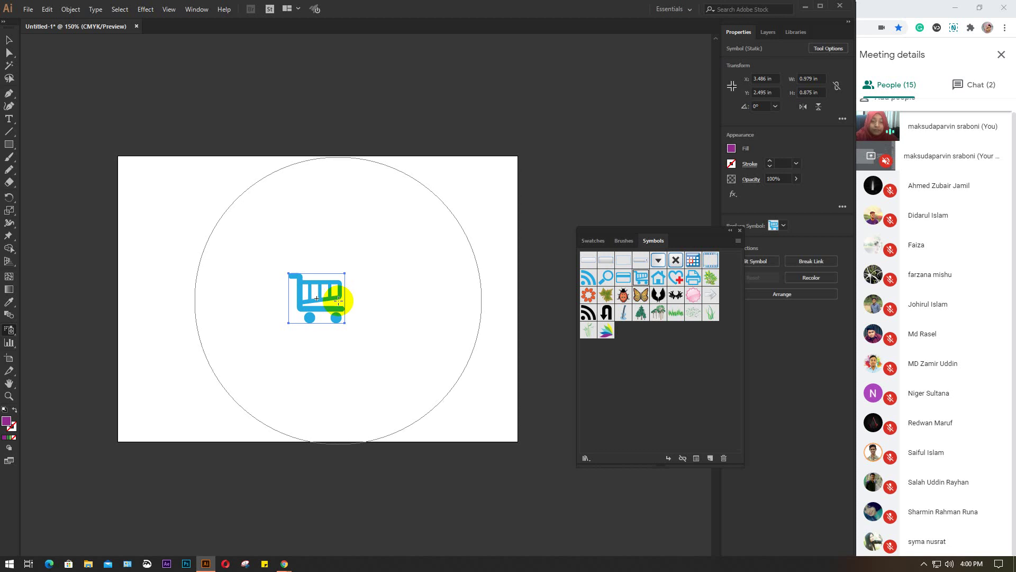
# Step: Add a grass blades symbol near the artboard's right edge and a leafy sprout symbol below the cart
pyautogui.click(711, 313)
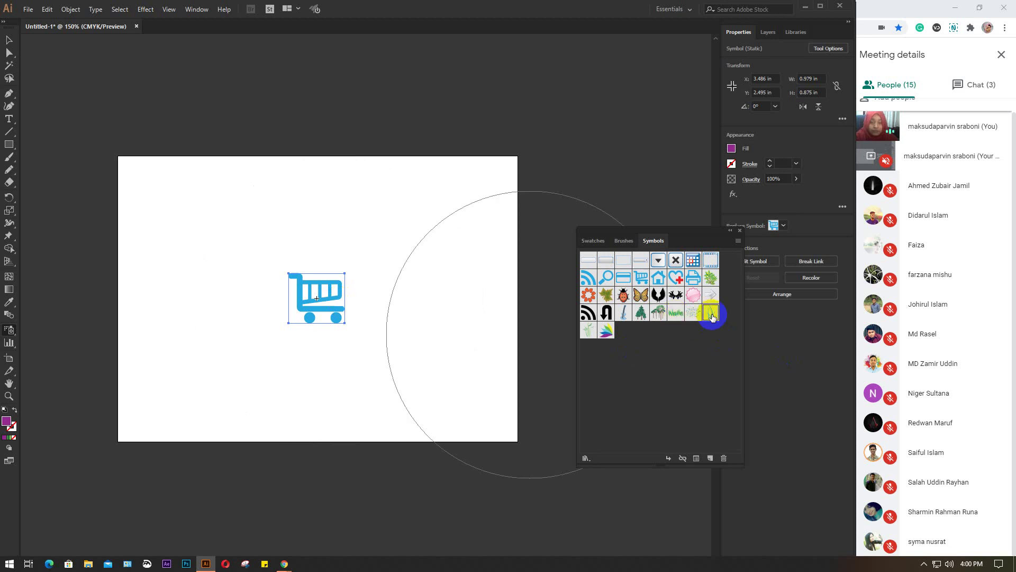
pyautogui.click(476, 291)
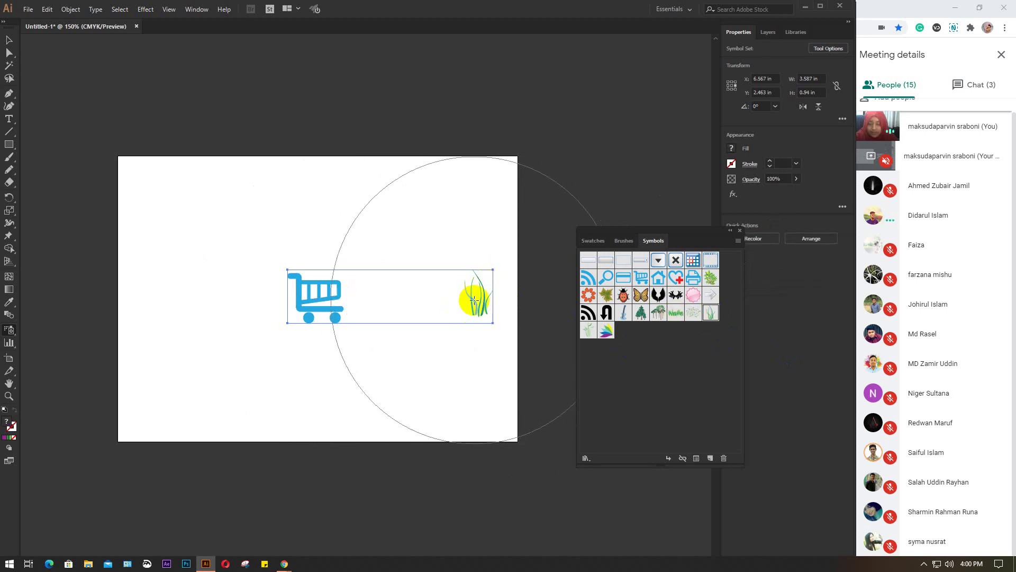
pyautogui.click(590, 333)
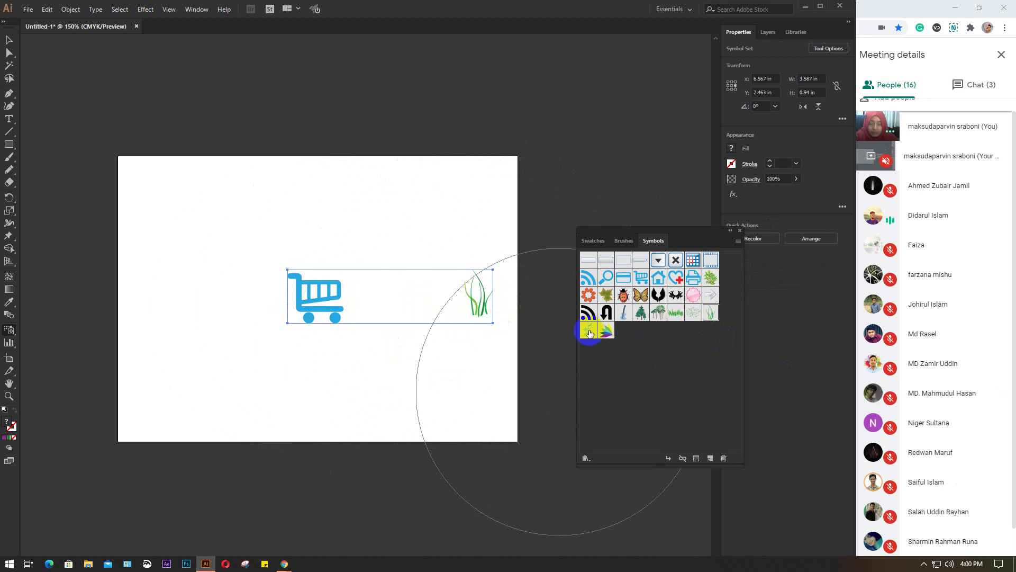
pyautogui.click(368, 357)
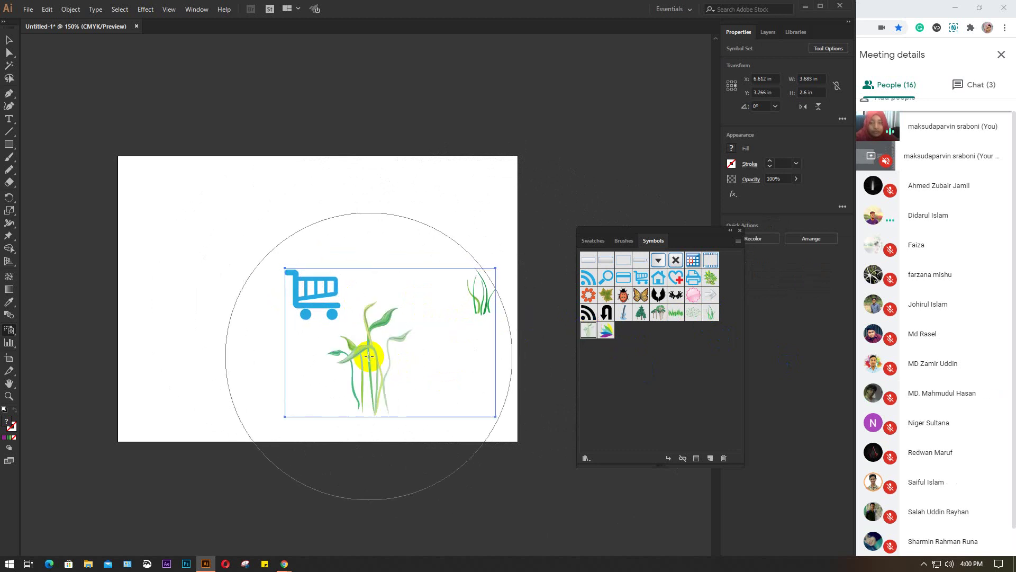
# Step: Move the mixed symbol set up and to the left on the artboard and close the Symbols panel
pyautogui.rightClick(369, 357)
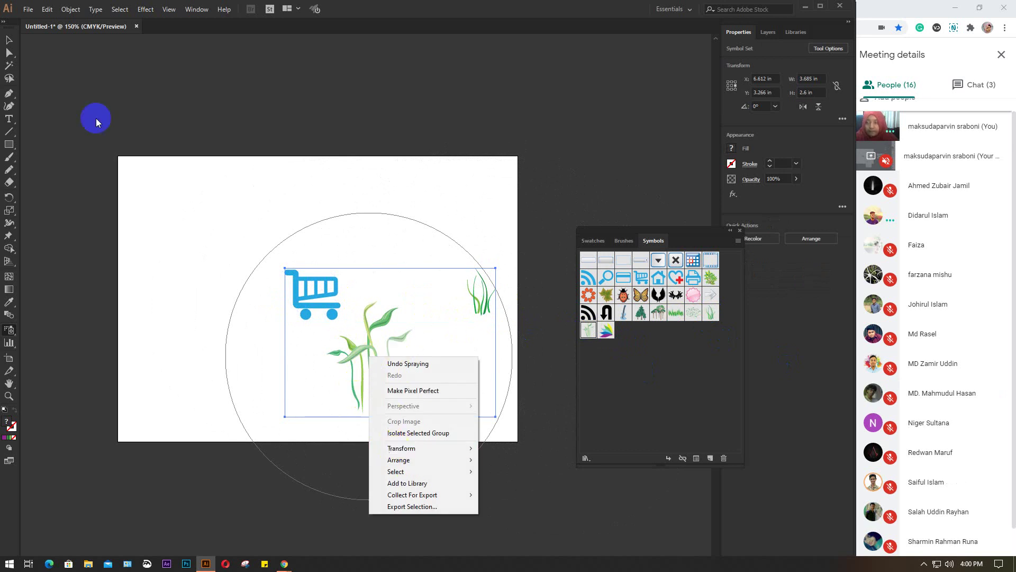
pyautogui.click(10, 42)
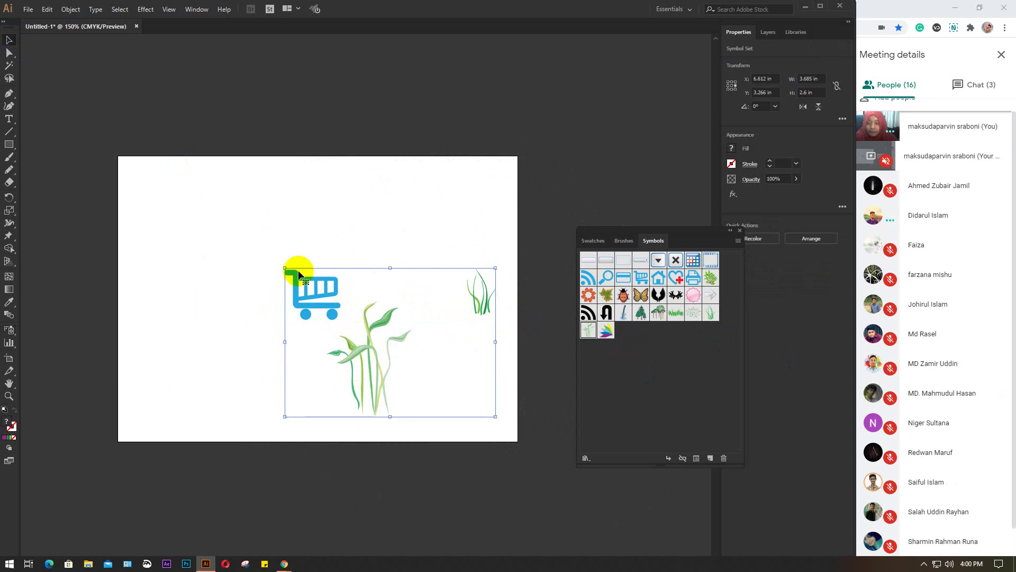
pyautogui.rightClick(322, 318)
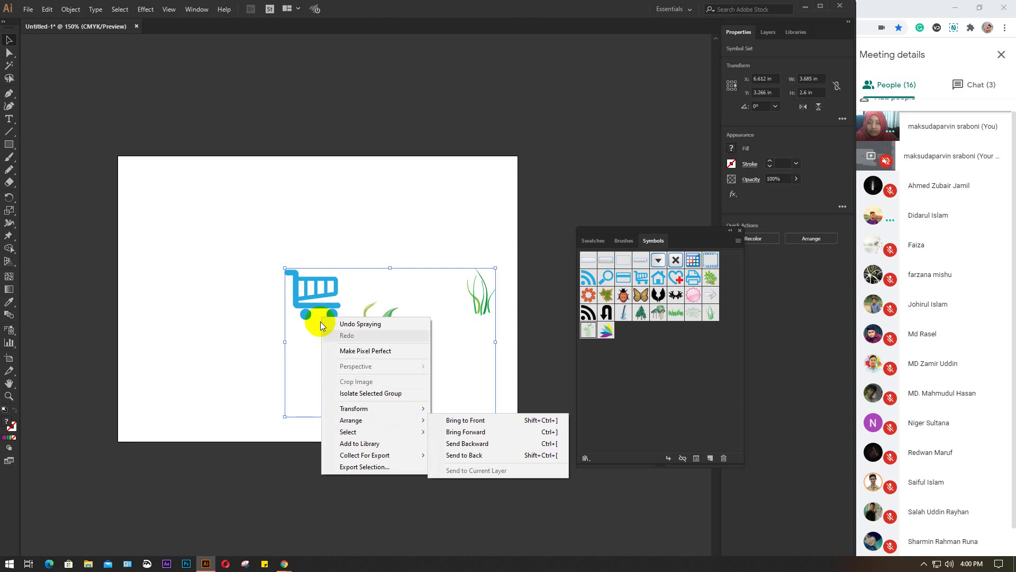
pyautogui.click(317, 310)
pyautogui.click(245, 224)
pyautogui.moveTo(299, 246); pyautogui.dragTo(246, 239)
pyautogui.moveTo(678, 232)
pyautogui.mouseDown()
pyautogui.moveTo(585, 136)
pyautogui.moveTo(634, 123)
pyautogui.mouseUp()
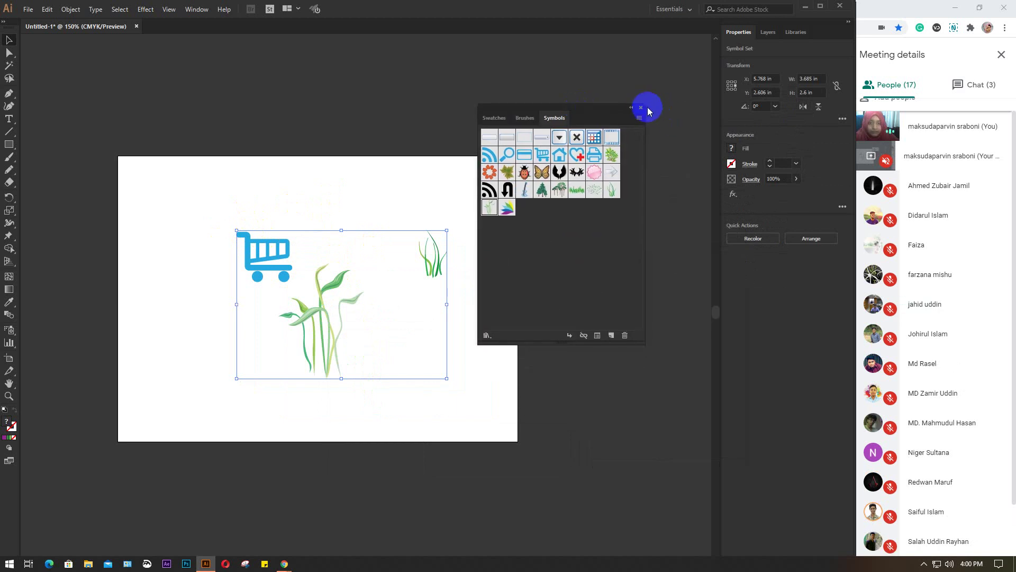
pyautogui.click(640, 107)
pyautogui.click(9, 330)
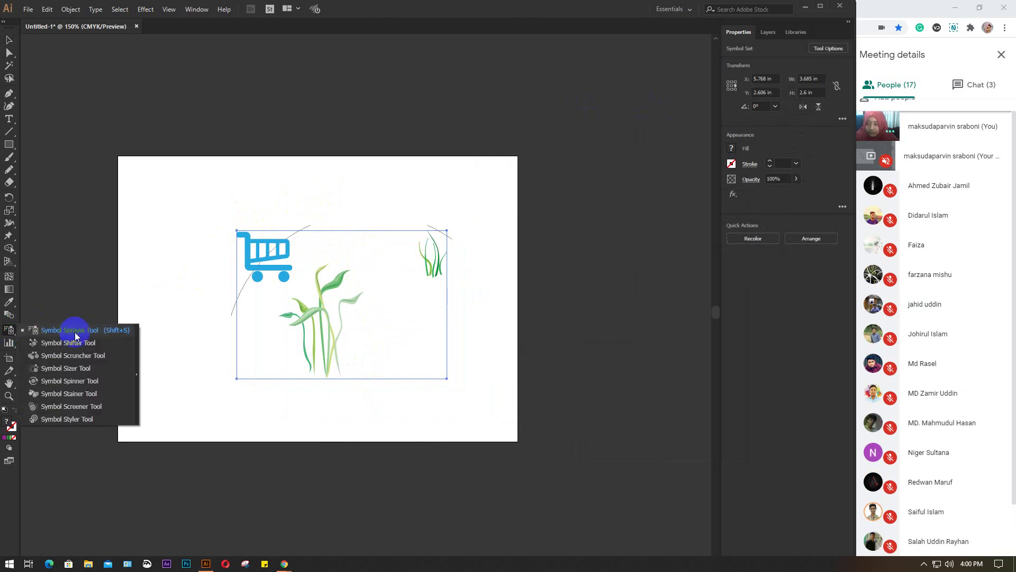
pyautogui.moveTo(83, 360)
pyautogui.mouseDown()
pyautogui.moveTo(68, 328)
pyautogui.moveTo(9, 329)
pyautogui.mouseUp()
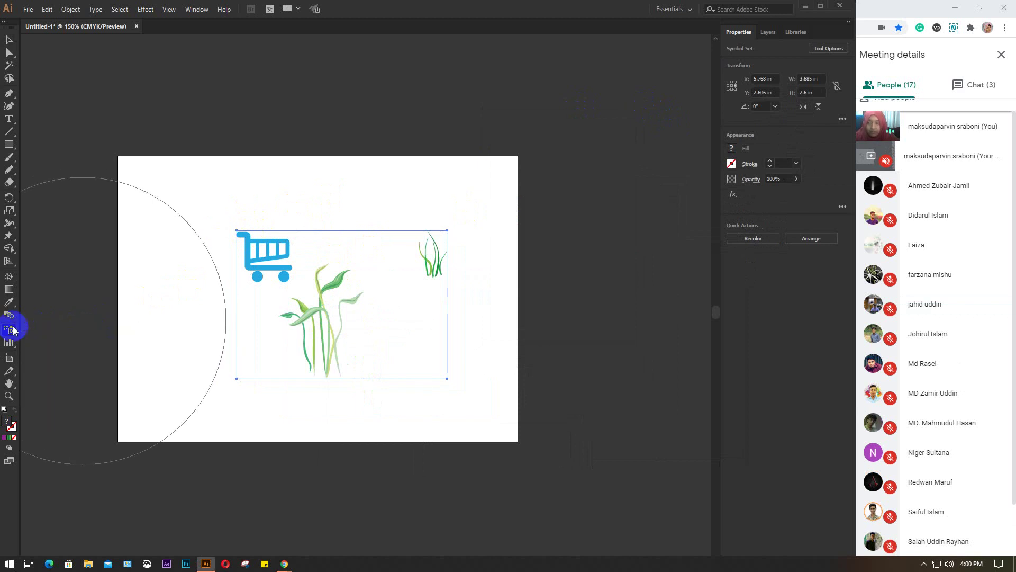
pyautogui.click(755, 238)
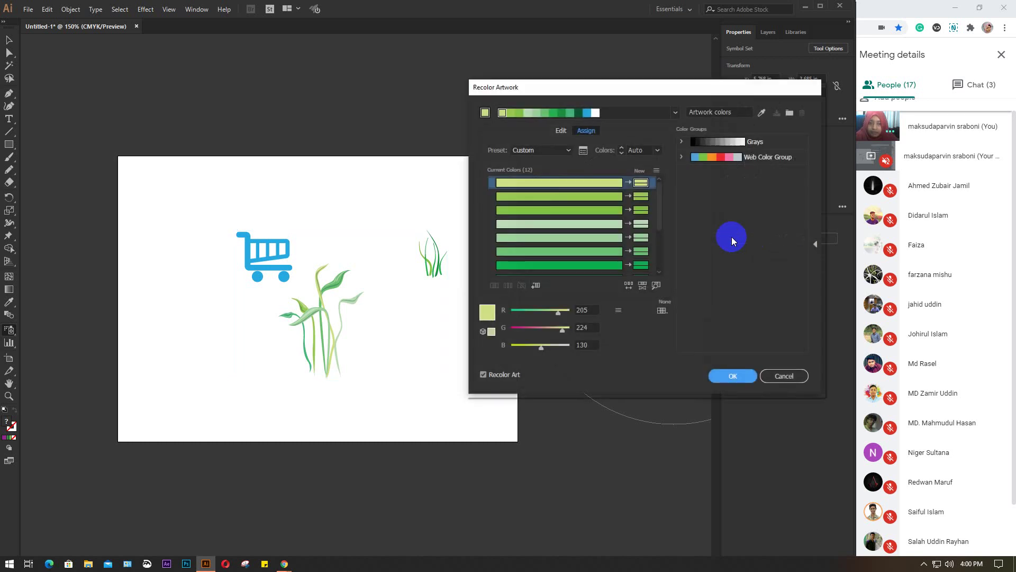
pyautogui.moveTo(622, 88); pyautogui.dragTo(645, 80)
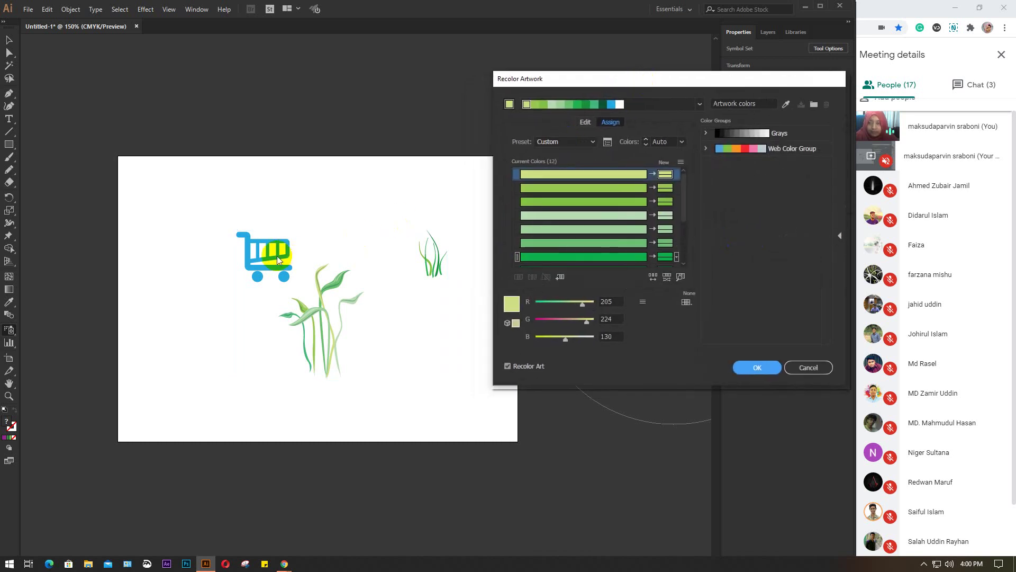
pyautogui.click(808, 367)
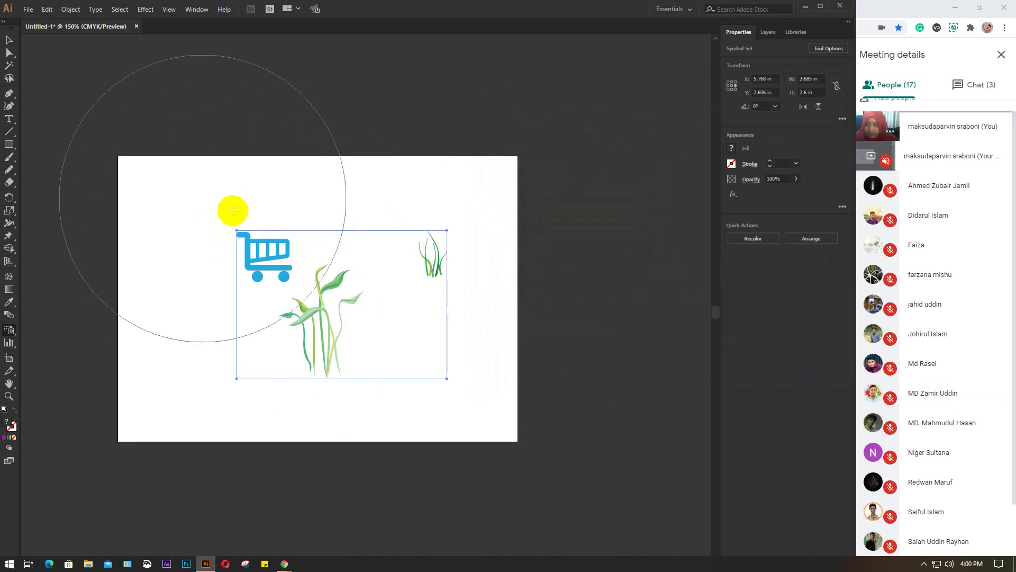
# Step: Examine the symbol set's current colors in Recolor Artwork and leave without applying any changes
pyautogui.click(9, 41)
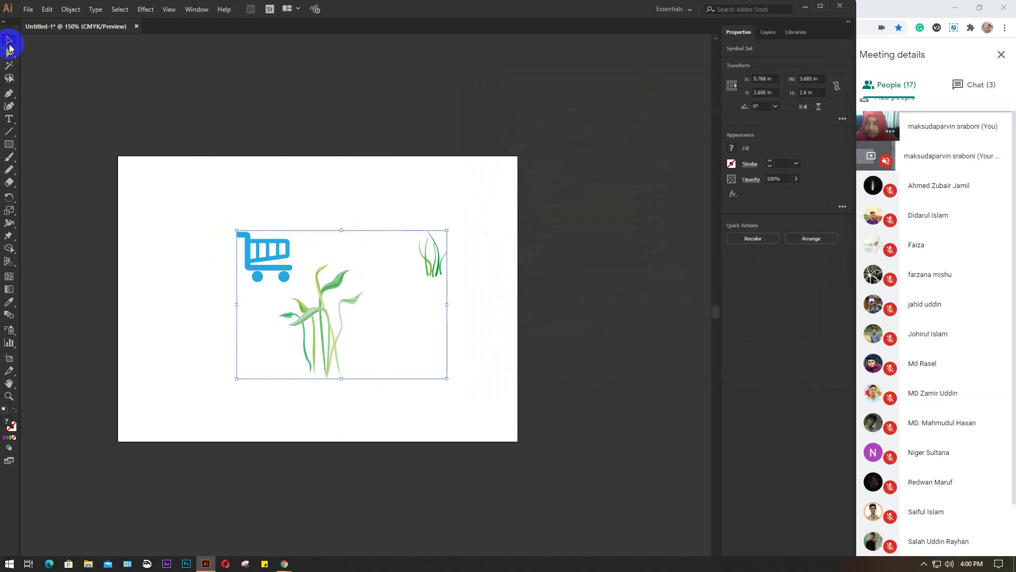
pyautogui.click(180, 207)
pyautogui.click(258, 245)
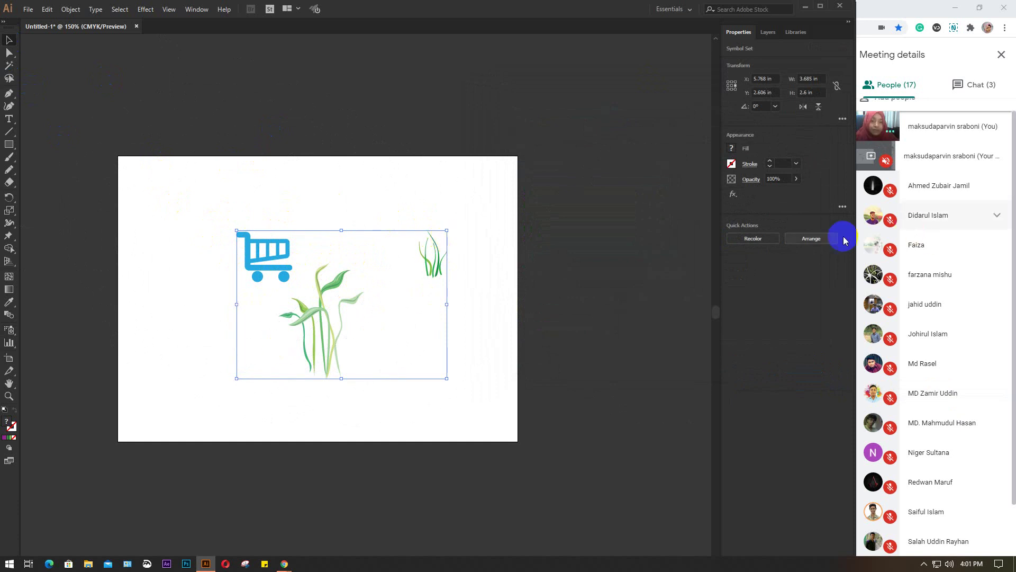
pyautogui.click(762, 238)
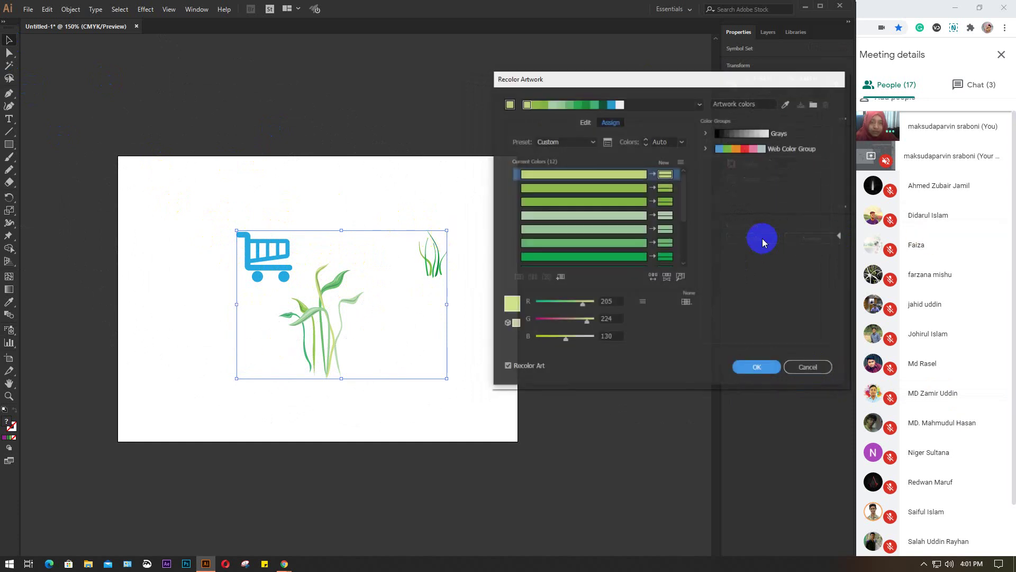
pyautogui.moveTo(658, 85); pyautogui.dragTo(644, 47)
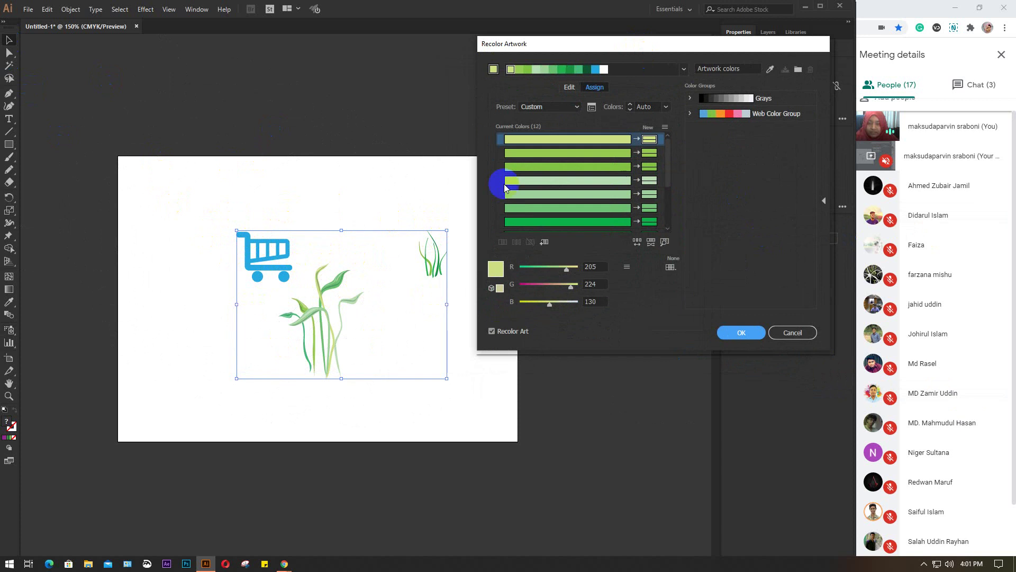
pyautogui.scroll(-2, 566, 174)
pyautogui.scroll(-2, 577, 174)
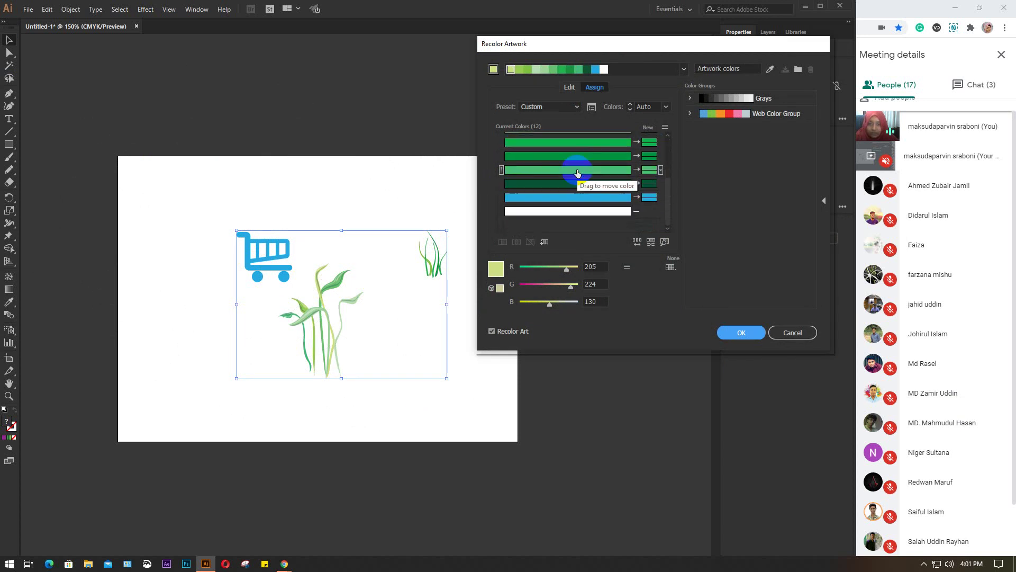
pyautogui.click(558, 221)
pyautogui.scroll(3, 563, 218)
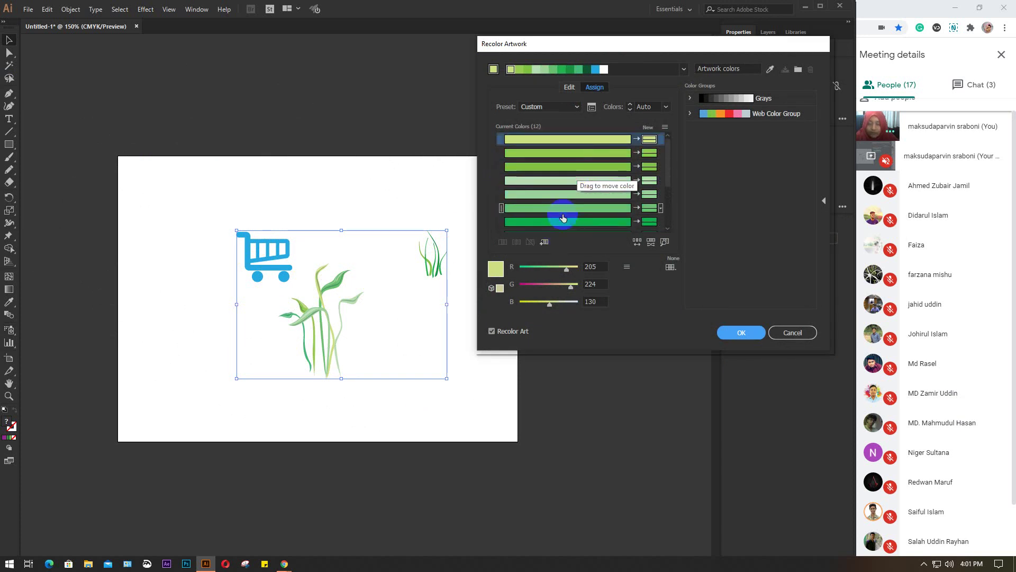
pyautogui.click(546, 141)
pyautogui.moveTo(547, 141); pyautogui.dragTo(565, 203)
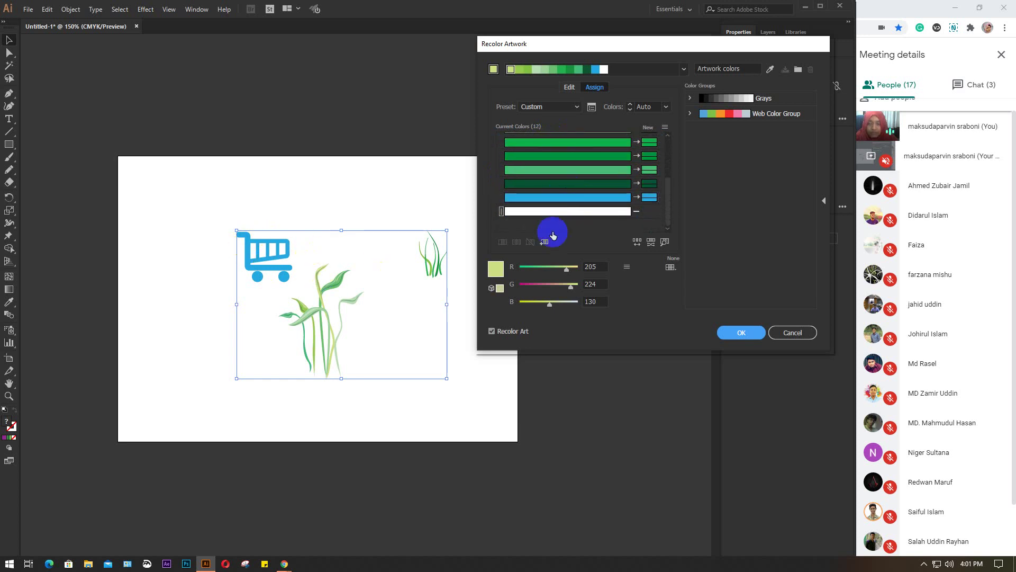
pyautogui.click(570, 187)
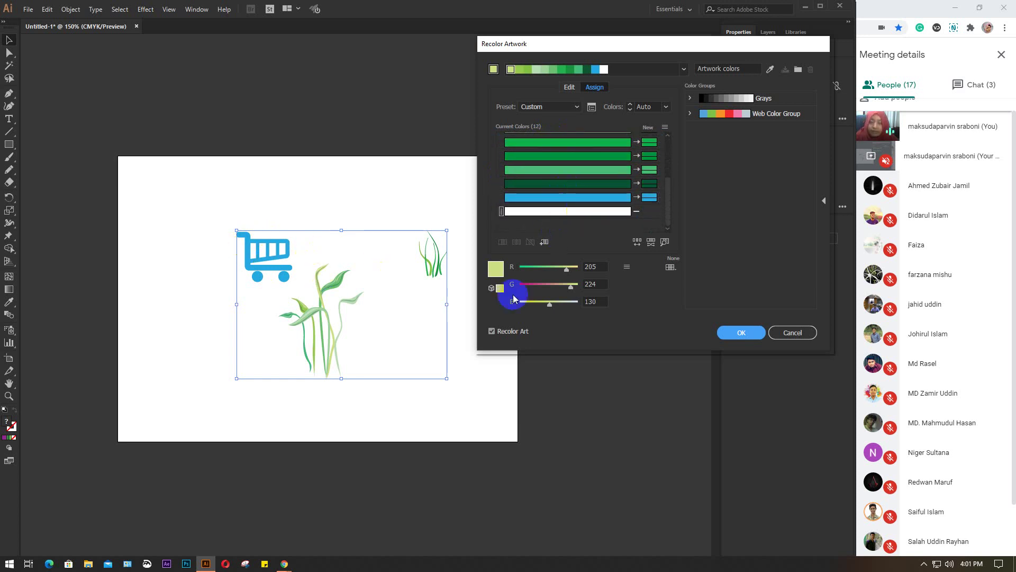
pyautogui.scroll(3, 561, 169)
pyautogui.moveTo(562, 170)
pyautogui.mouseDown()
pyautogui.moveTo(545, 152)
pyautogui.moveTo(567, 160)
pyautogui.moveTo(567, 221)
pyautogui.mouseUp()
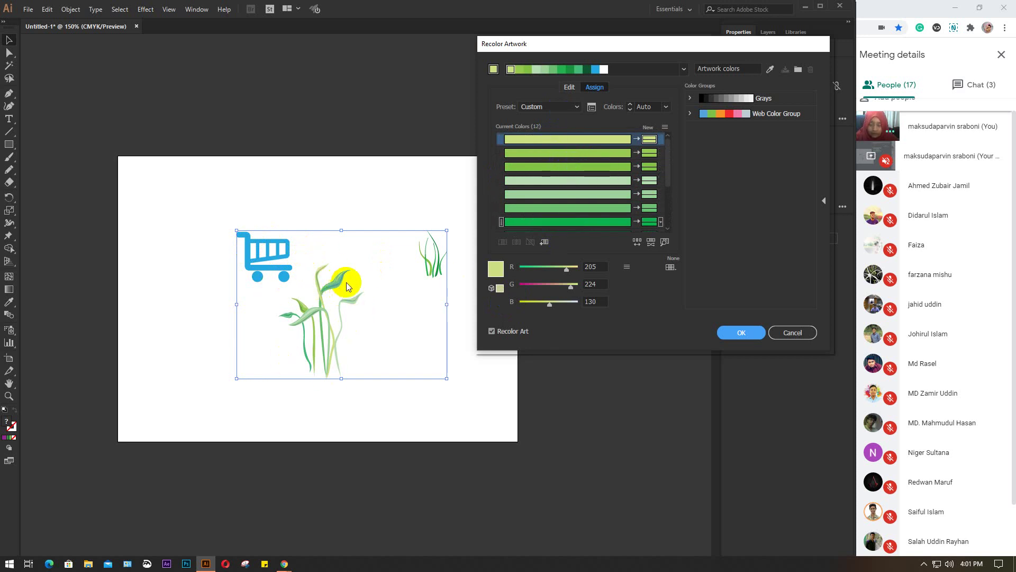
pyautogui.click(793, 332)
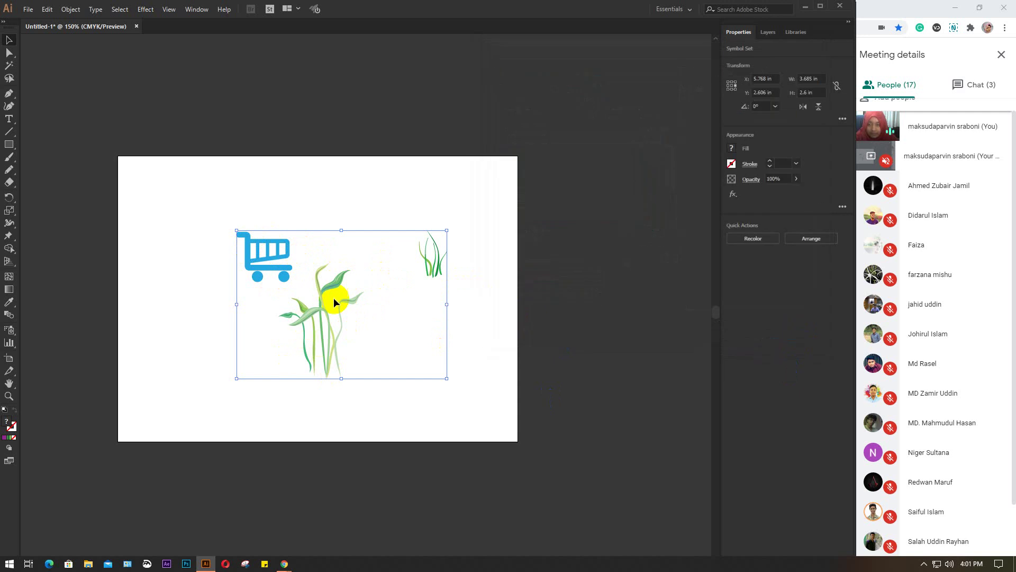
# Step: Examine the leafy sprout and grass blades symbols of the set up close
pyautogui.scroll(4, 333, 297)
pyautogui.moveTo(332, 299); pyautogui.dragTo(369, 206)
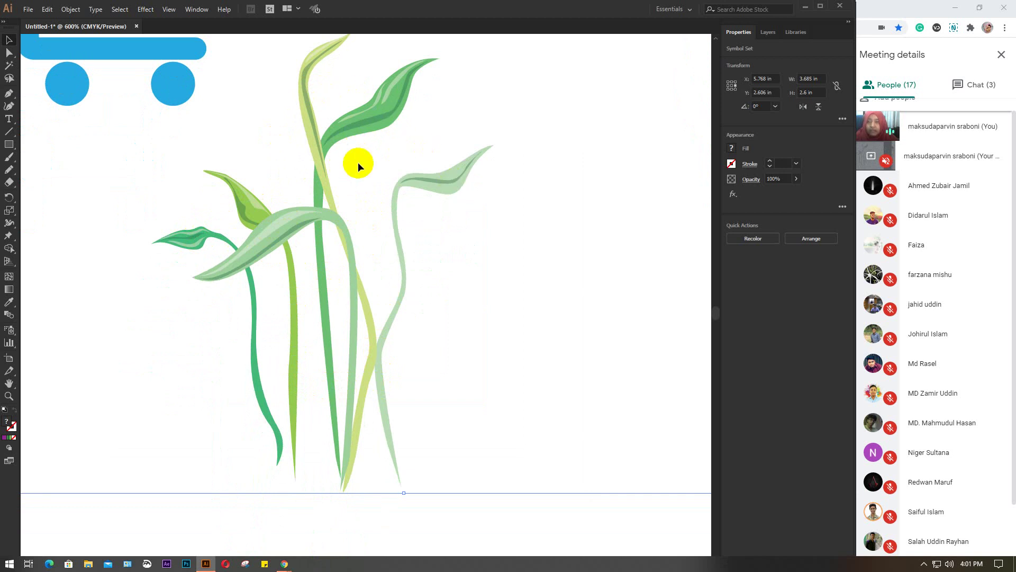
pyautogui.hotkey('ctrl', '-')
pyautogui.hotkey('ctrl', '-')
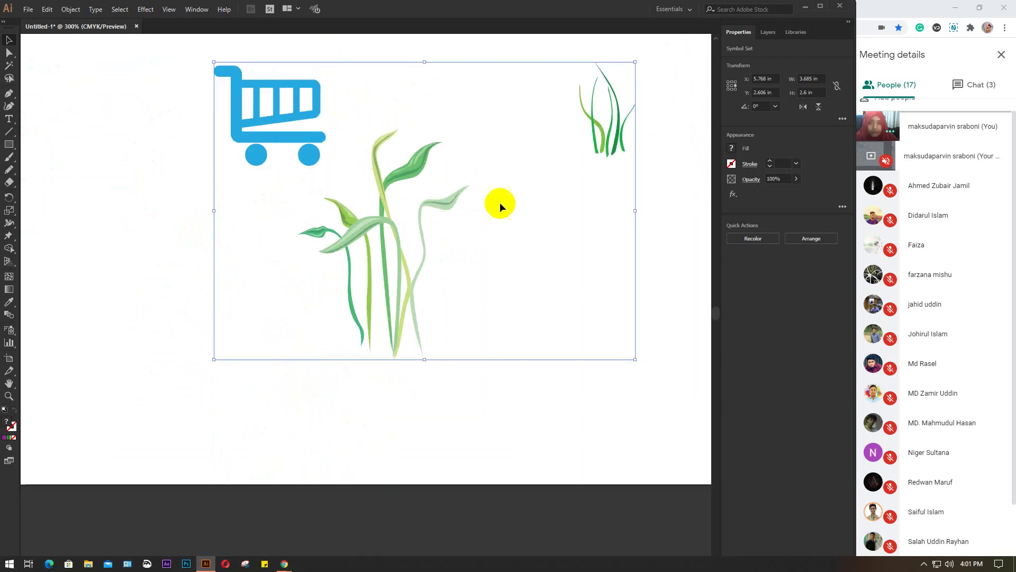
pyautogui.scroll(4, 513, 181)
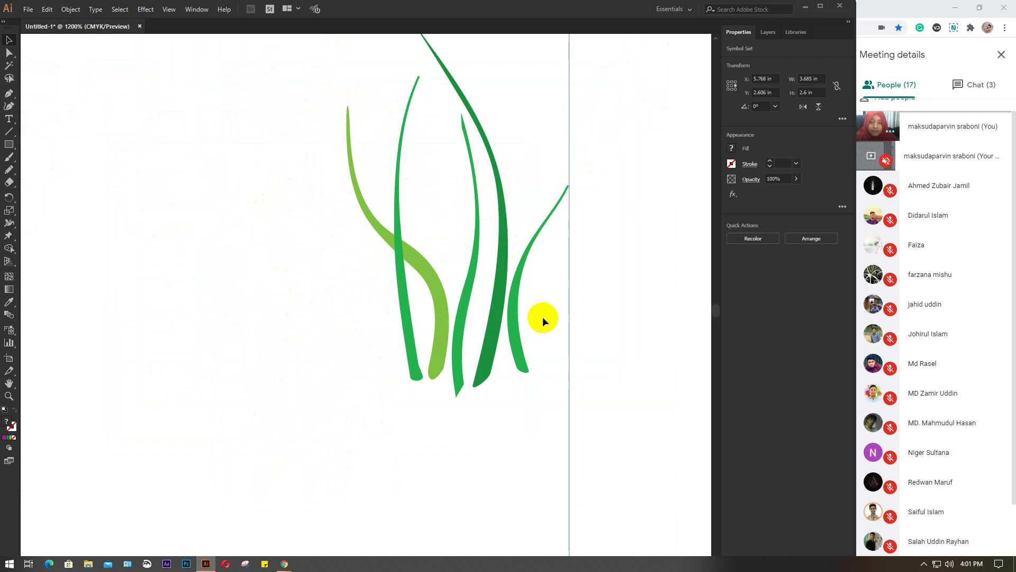
pyautogui.scroll(-2, 494, 306)
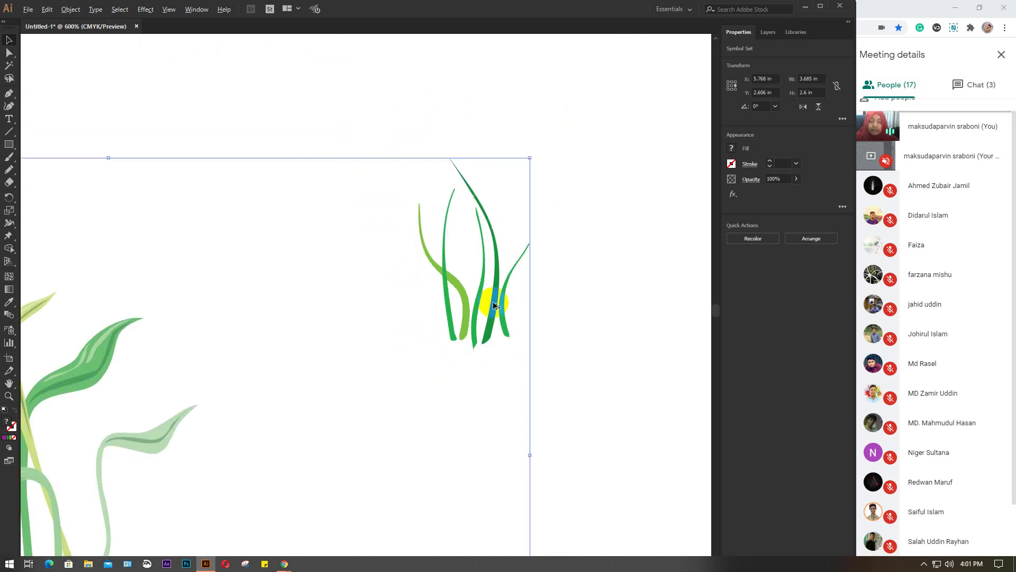
pyautogui.scroll(-3, 493, 305)
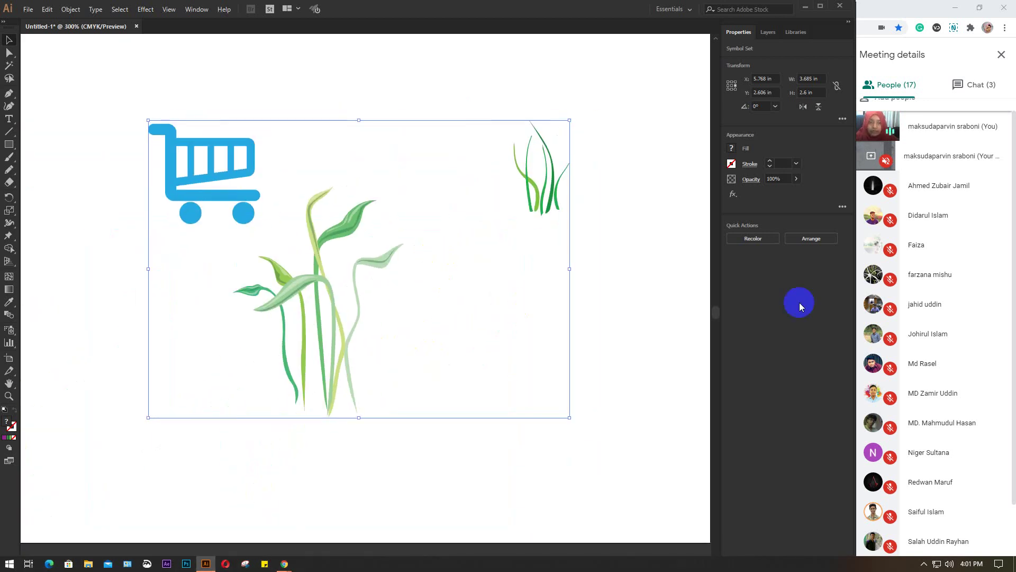
# Step: Try recoloring the symbol set's blue cart color to bright red (R 237, G 32, B 36) in Recolor Artwork
pyautogui.click(753, 239)
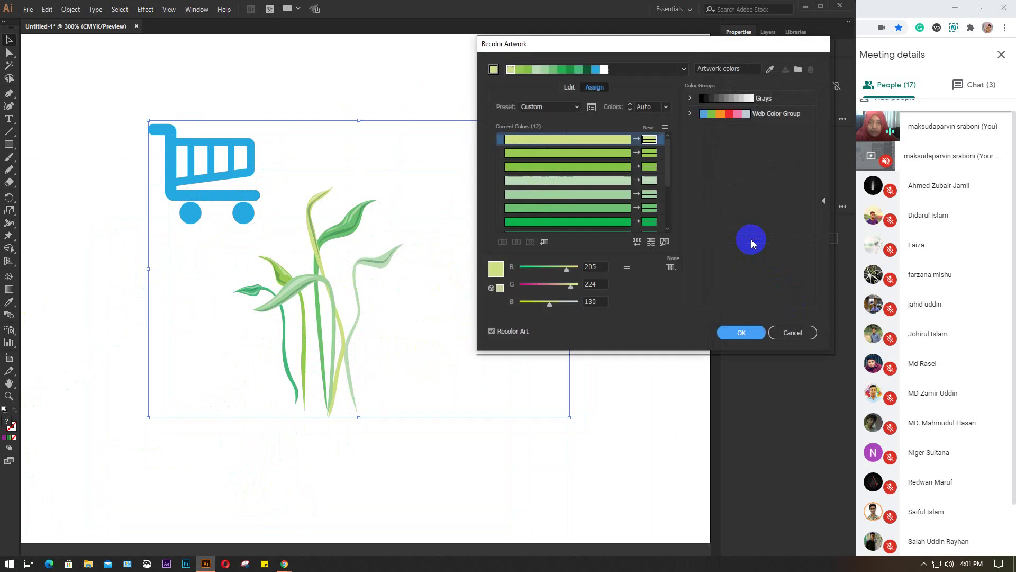
pyautogui.scroll(-3, 573, 148)
pyautogui.click(576, 168)
pyautogui.click(588, 199)
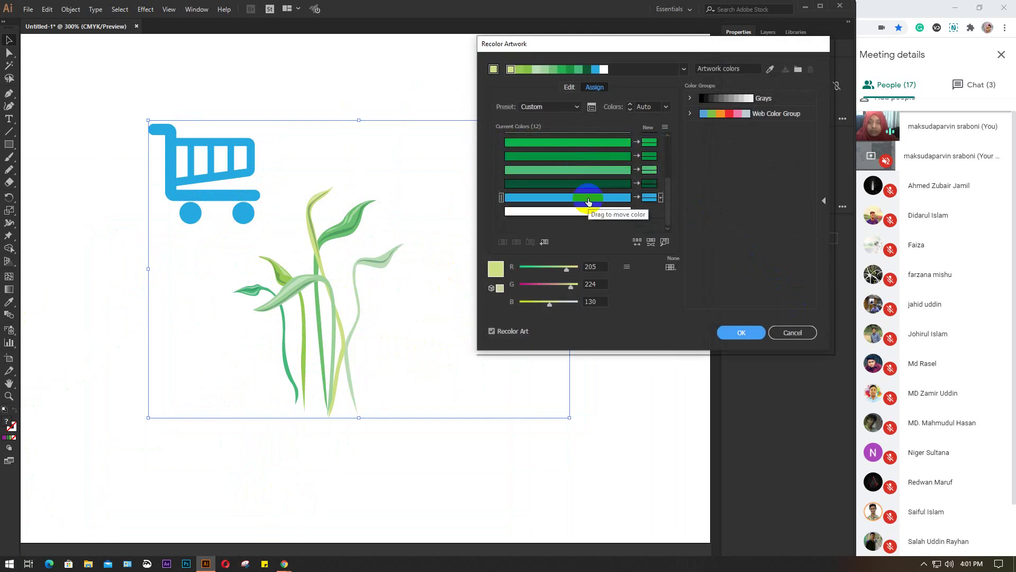
pyautogui.scroll(2, 588, 201)
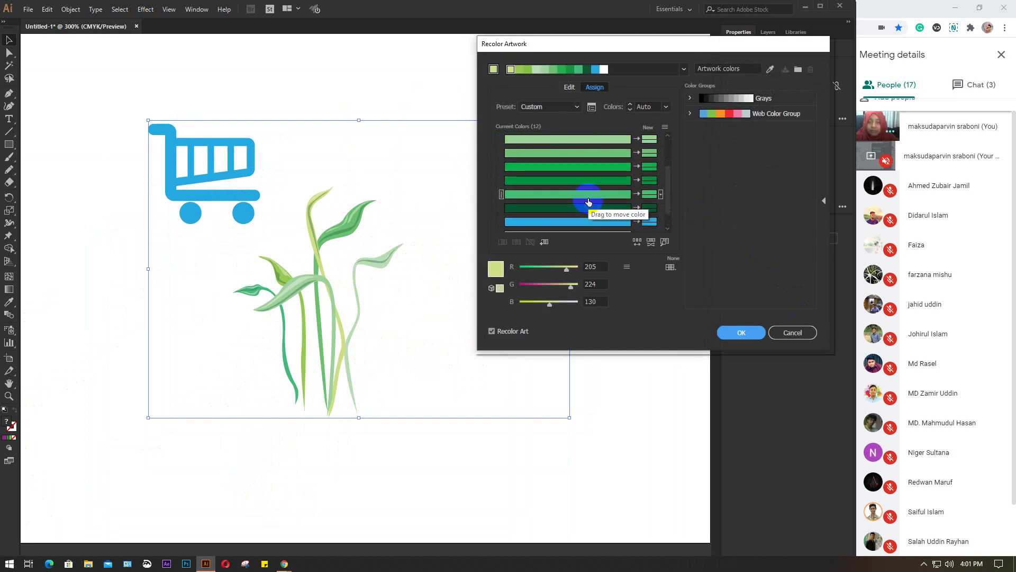
pyautogui.scroll(-2, 588, 202)
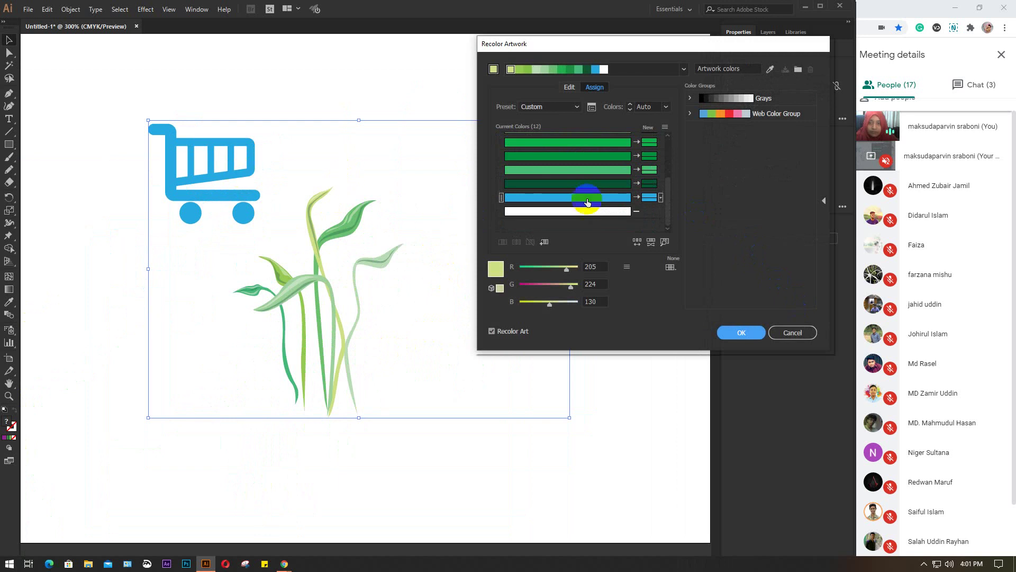
pyautogui.click(600, 209)
pyautogui.click(587, 199)
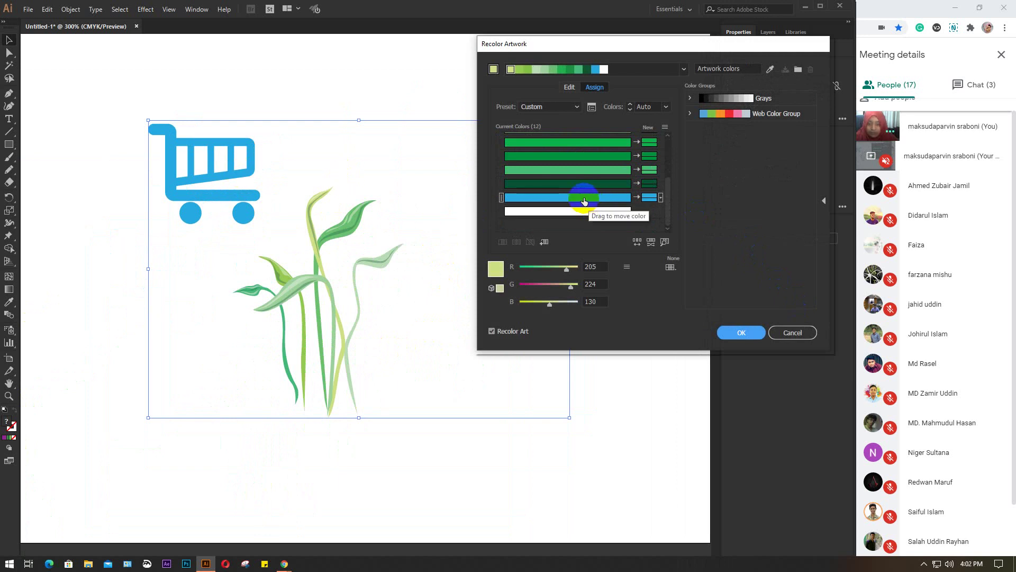
pyautogui.click(497, 268)
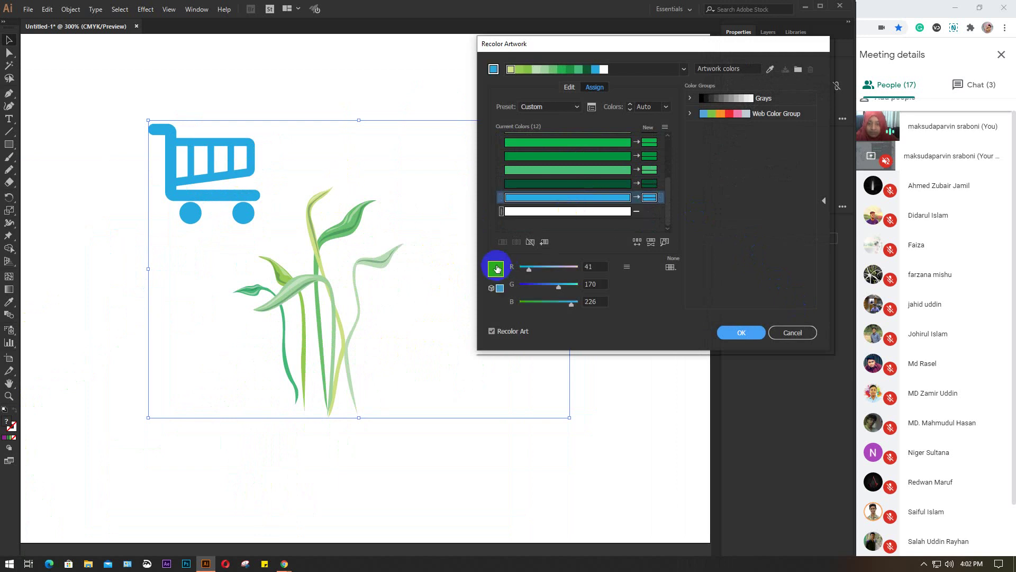
pyautogui.click(633, 261)
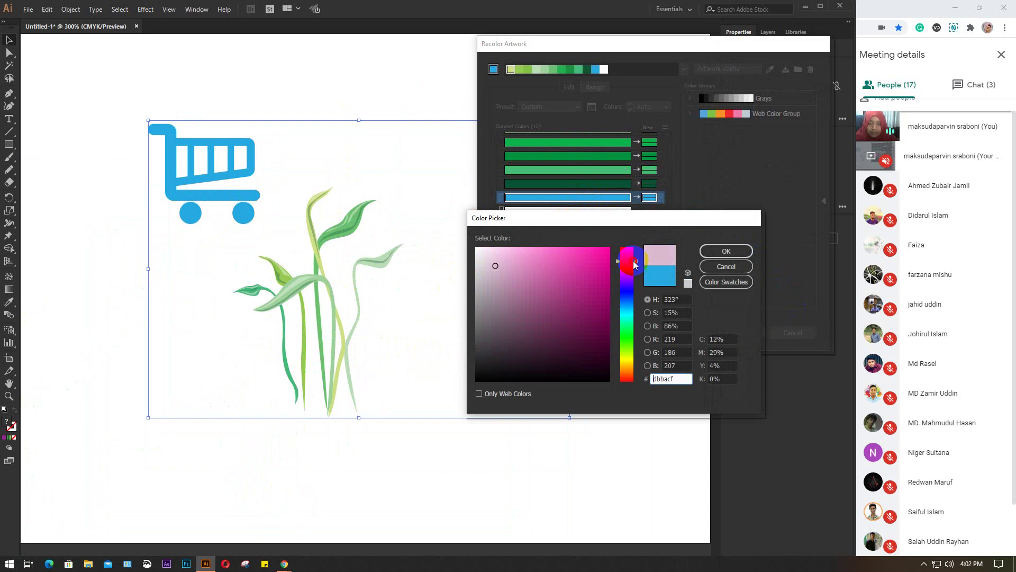
pyautogui.moveTo(635, 265); pyautogui.dragTo(632, 247)
pyautogui.click(609, 247)
pyautogui.click(724, 251)
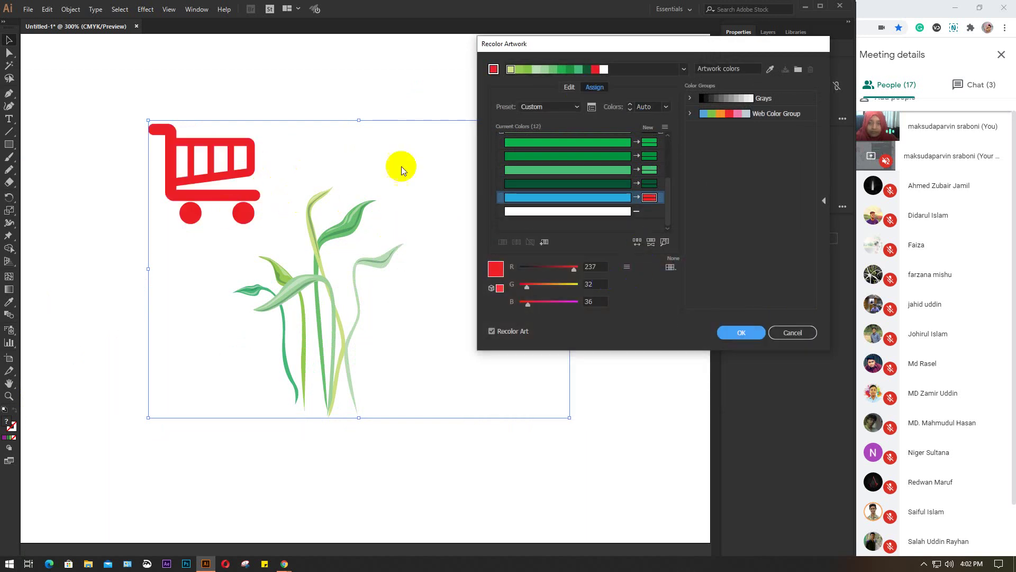
pyautogui.scroll(5, 590, 183)
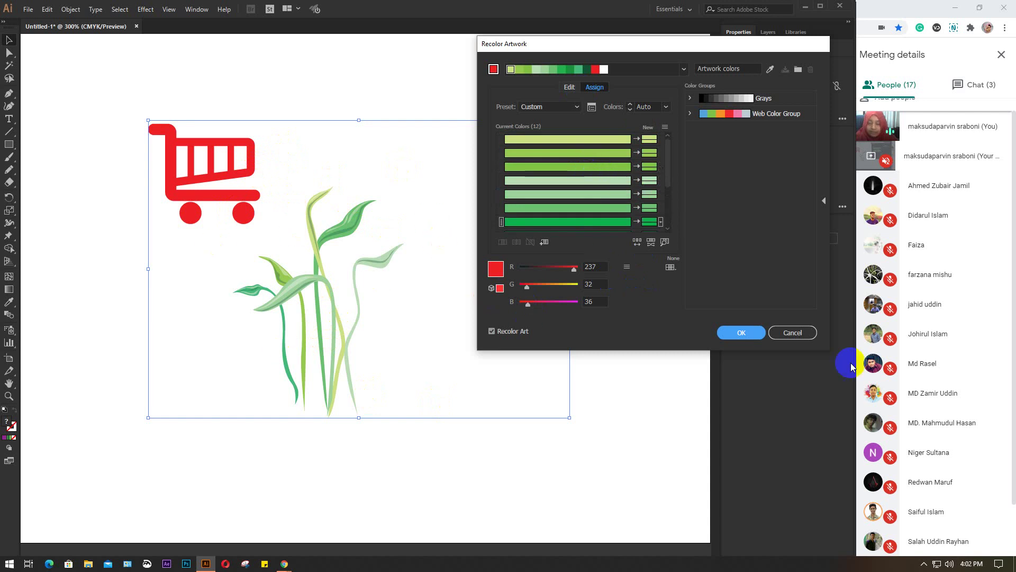
pyautogui.click(793, 332)
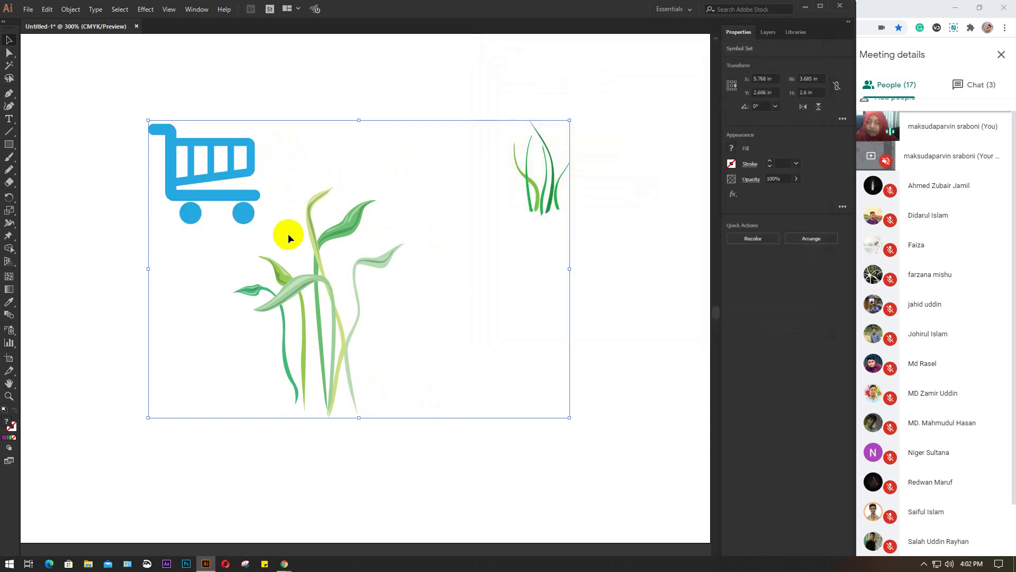
# Step: Delete the mixed symbol set and spray a single leafy sprout symbol near the artboard's centre
pyautogui.press('Delete')
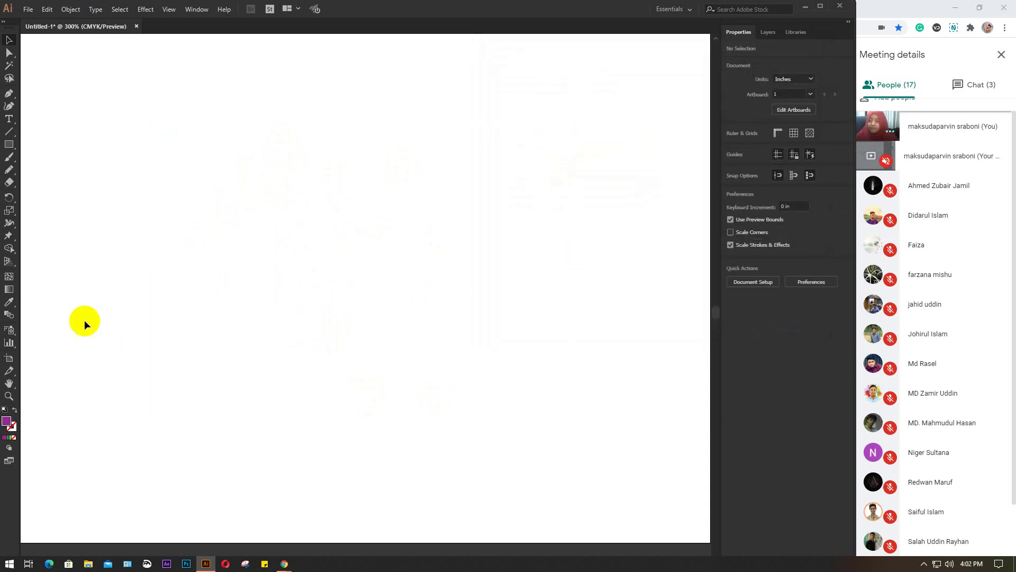
pyautogui.click(9, 329)
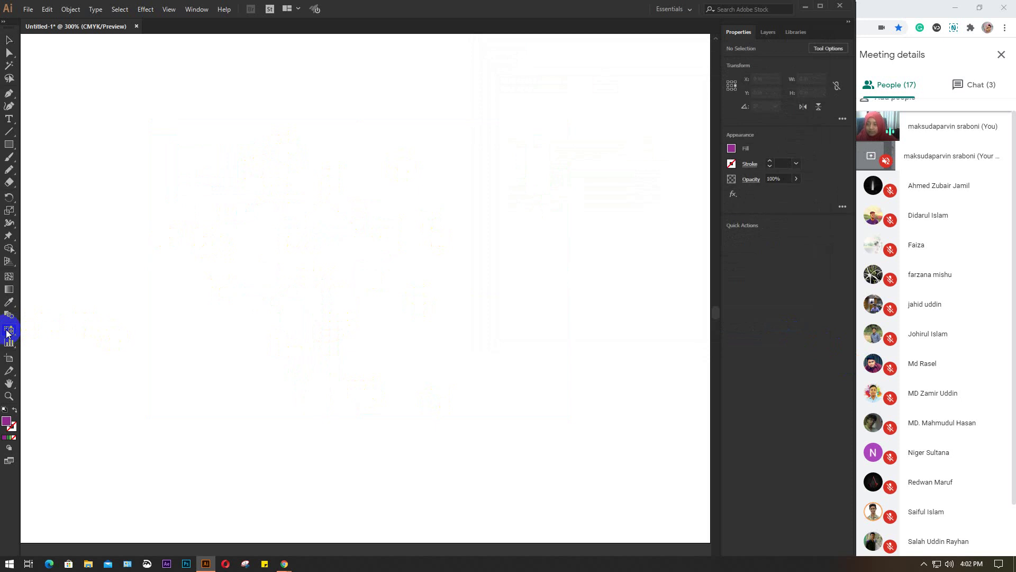
pyautogui.click(398, 259)
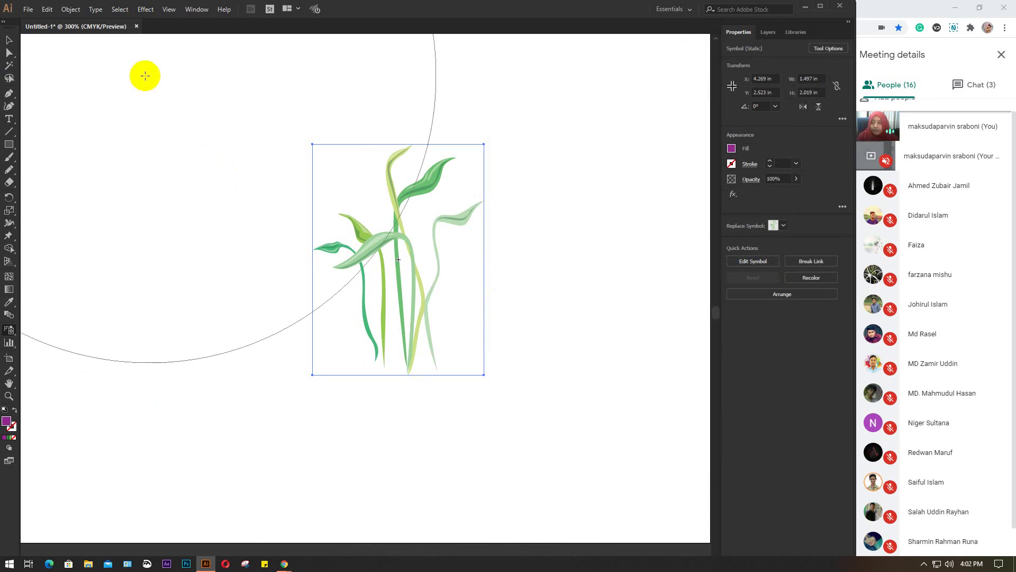
# Step: Expand the sprout symbol into editable artwork with both Object and Fill included
pyautogui.click(69, 9)
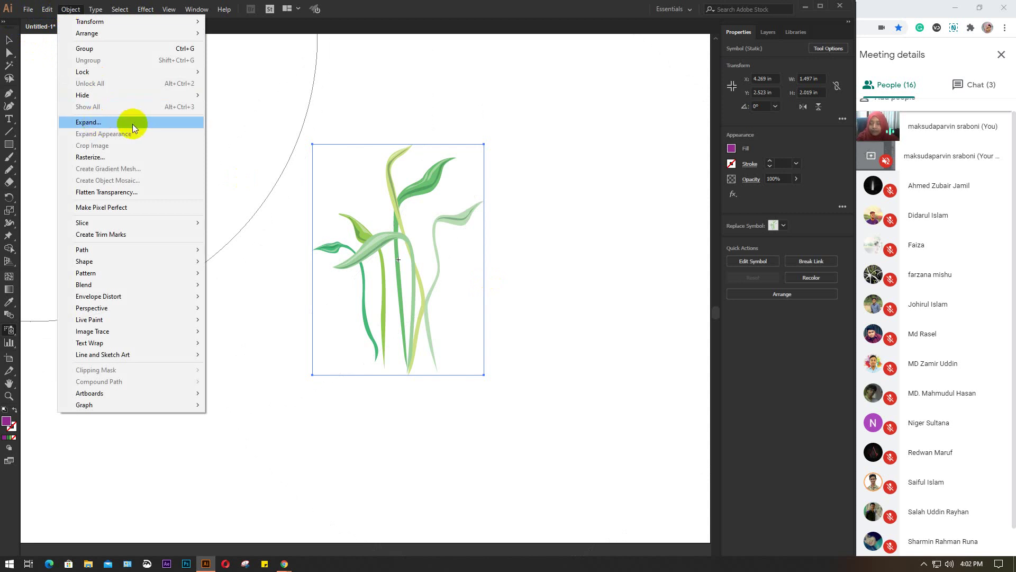
pyautogui.click(88, 122)
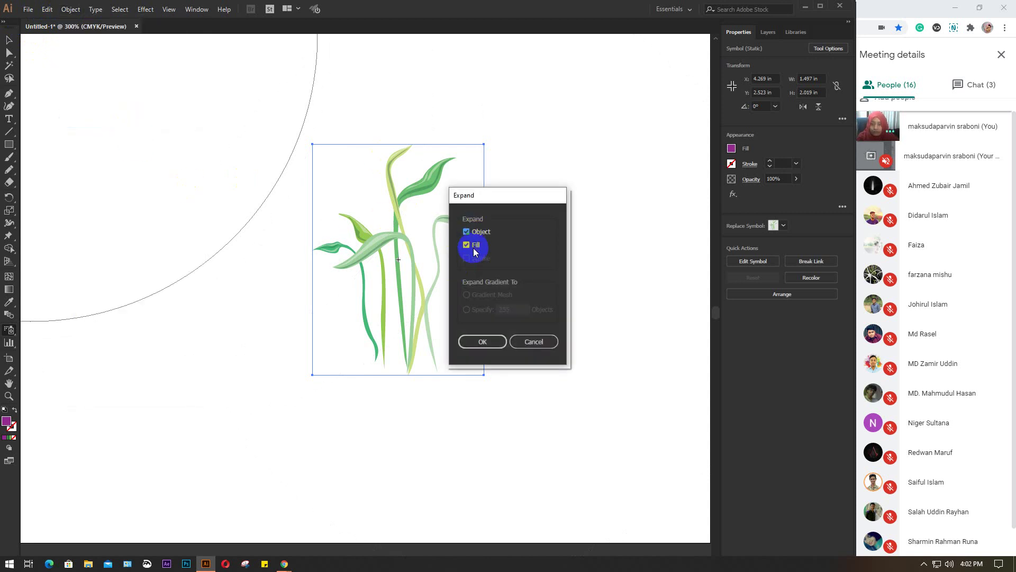
pyautogui.click(479, 341)
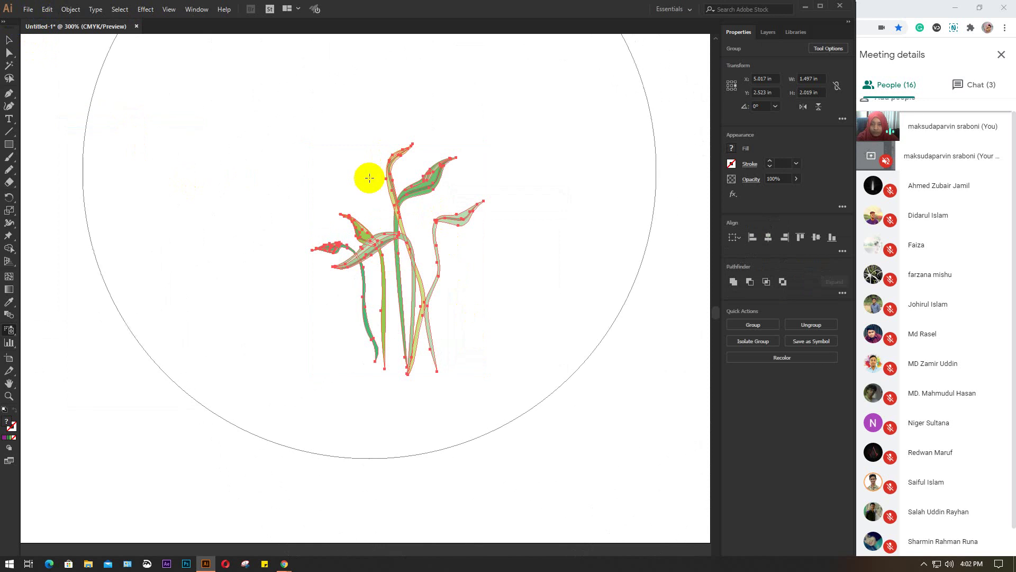
pyautogui.press('v')
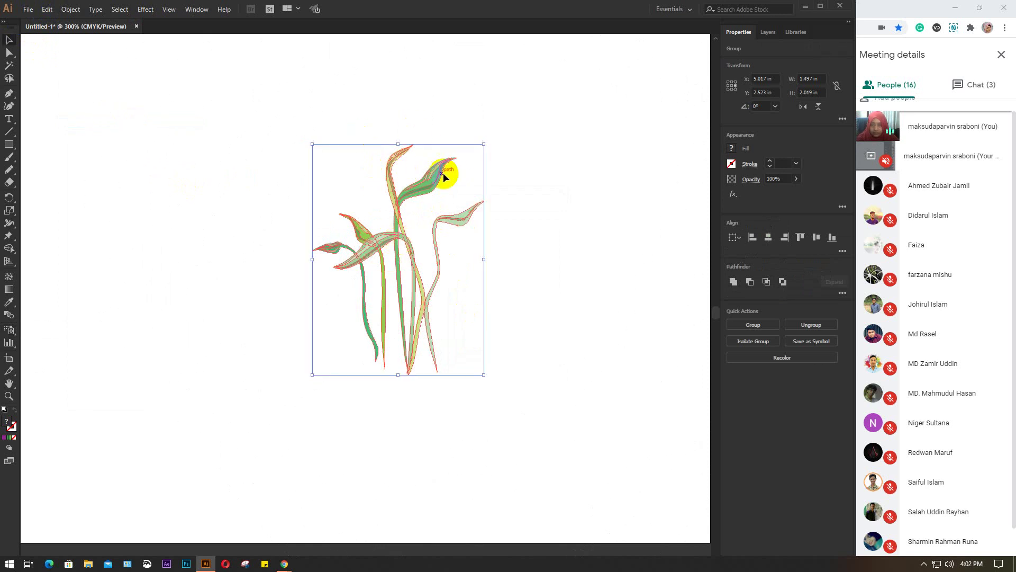
pyautogui.press('c')
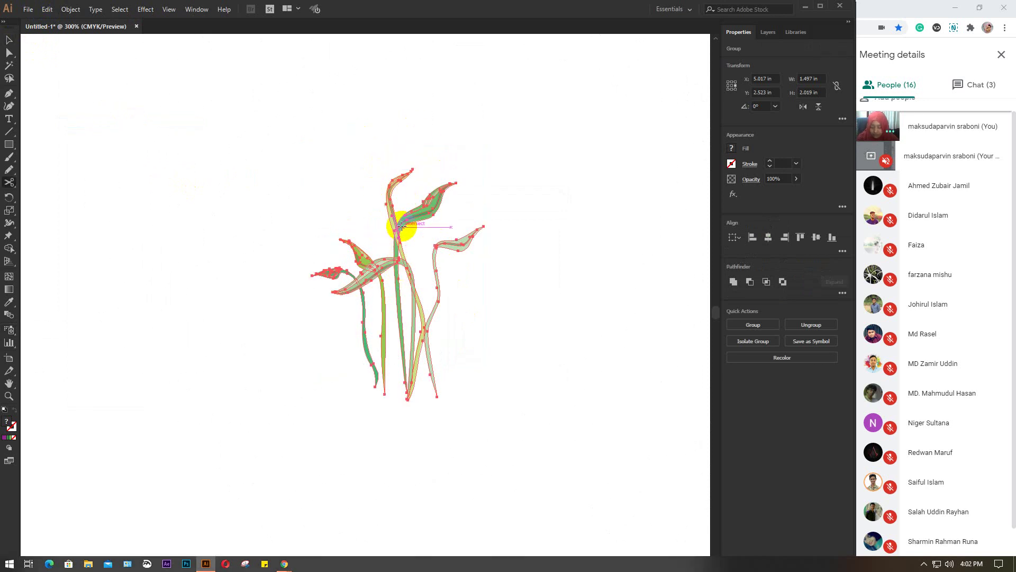
pyautogui.hotkey('ctrl', 'z')
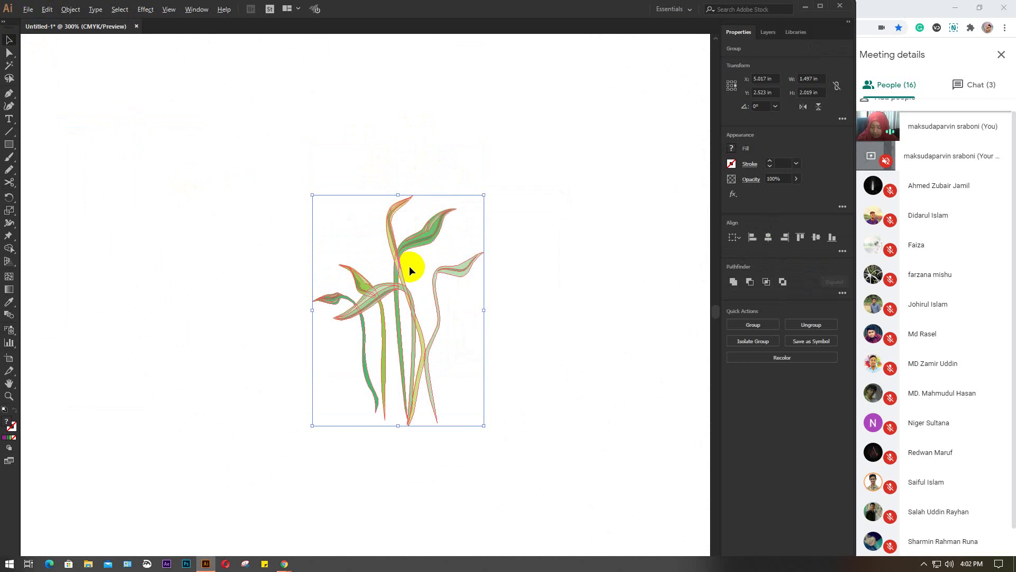
pyautogui.scroll(3, 408, 266)
pyautogui.scroll(-3, 452, 288)
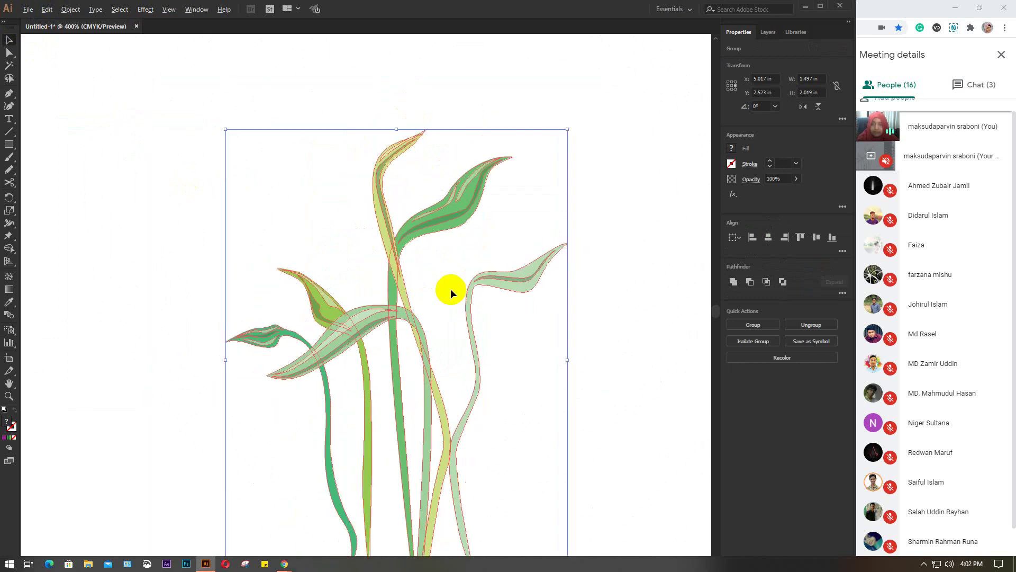
pyautogui.click(70, 9)
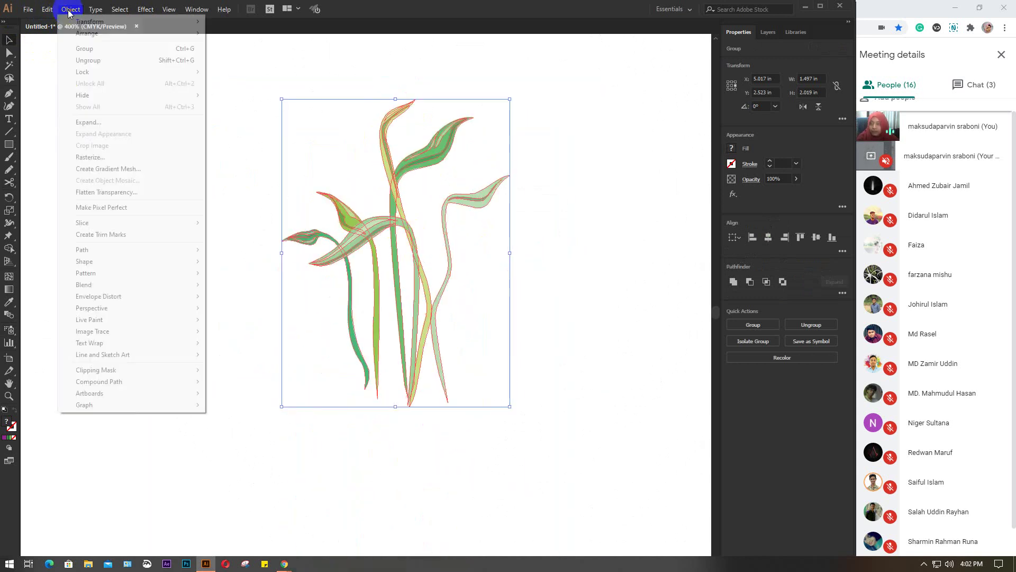
pyautogui.click(91, 126)
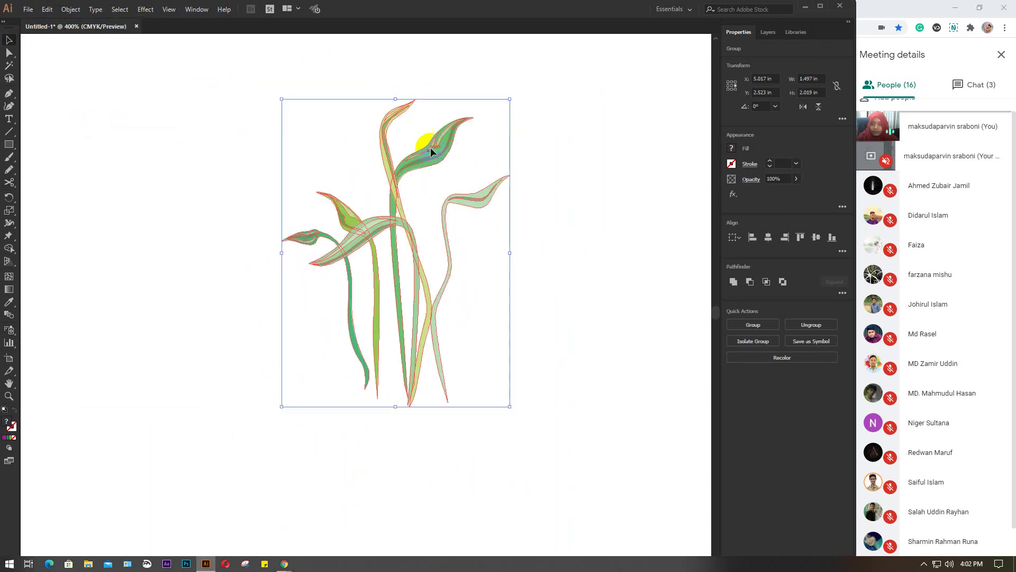
# Step: Ungroup the expanded sprout artwork into separate paths
pyautogui.click(653, 262)
pyautogui.click(457, 203)
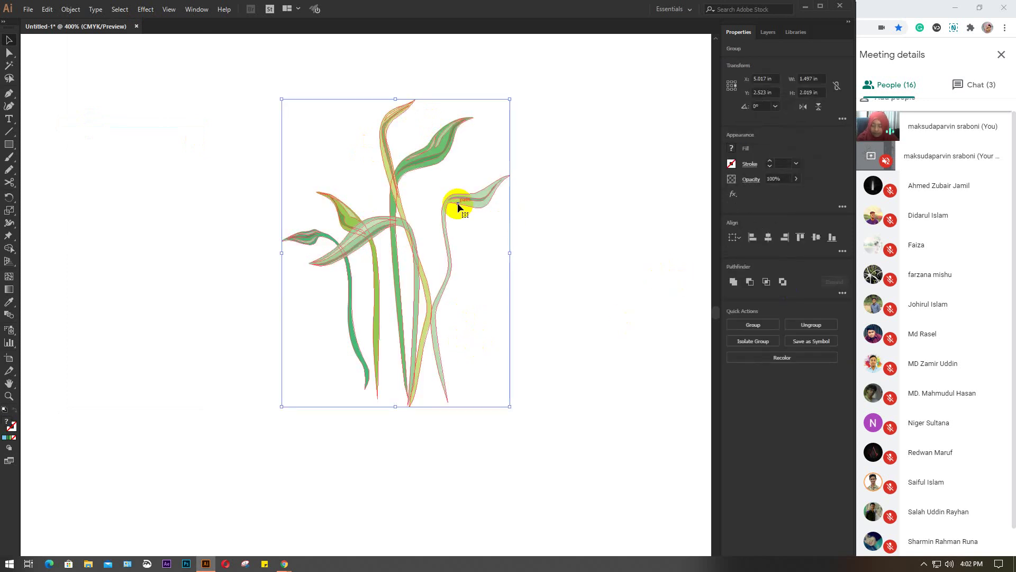
pyautogui.hotkey('ctrl', 'shift', 'g')
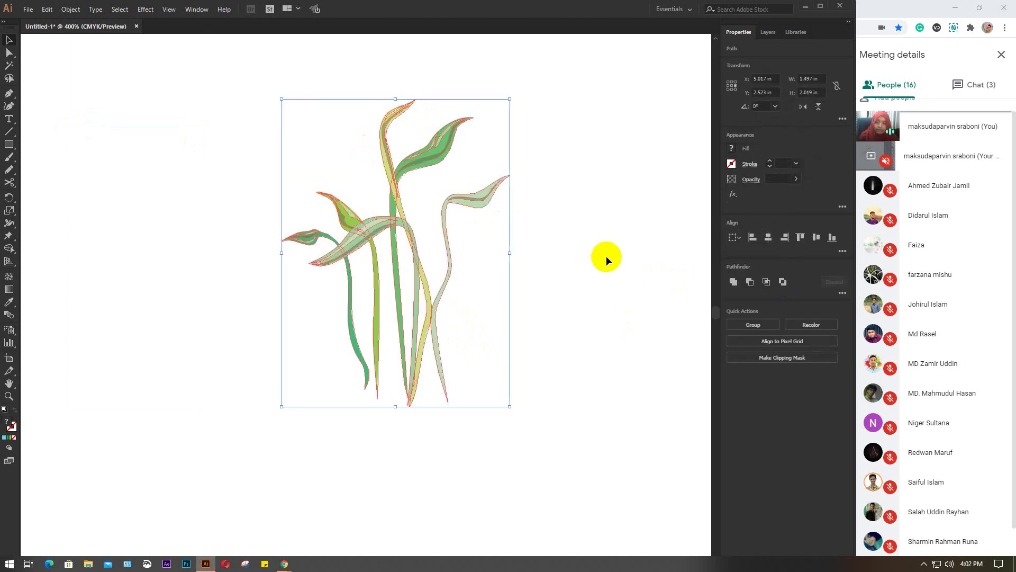
# Step: Select only the rightmost pale green sprout path and view the swatches available for its fill
pyautogui.click(606, 259)
pyautogui.click(477, 211)
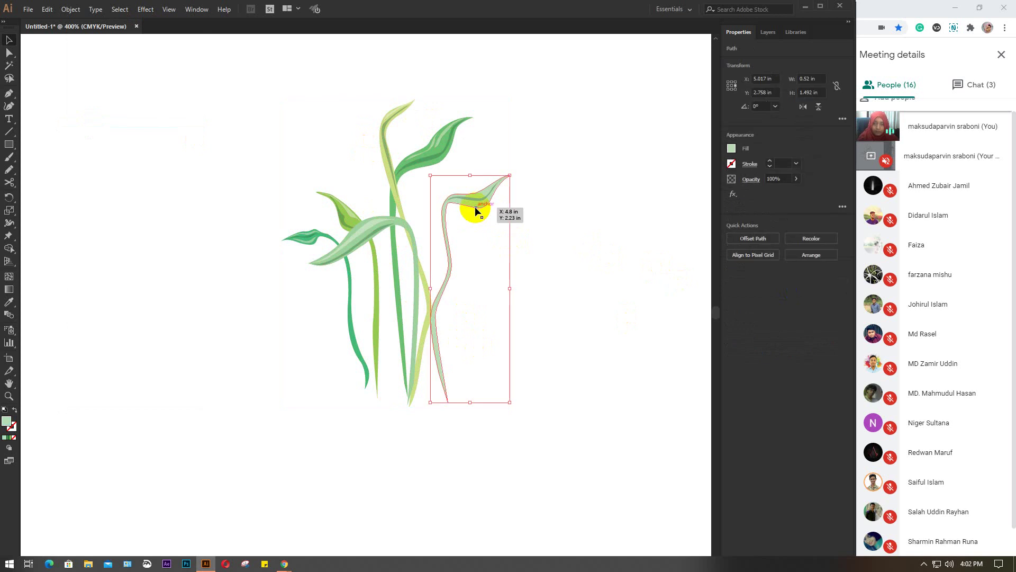
pyautogui.click(731, 148)
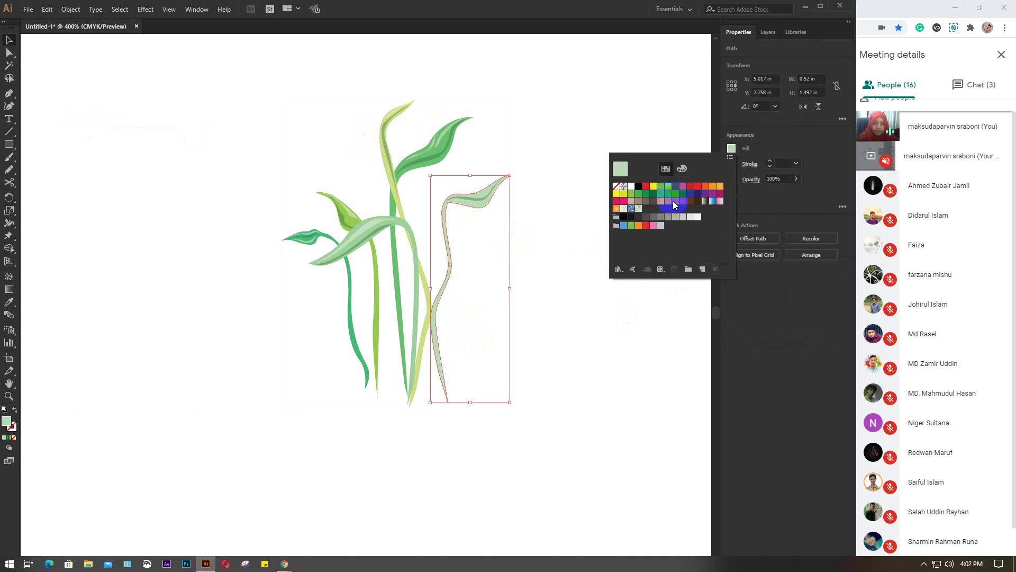
pyautogui.click(516, 345)
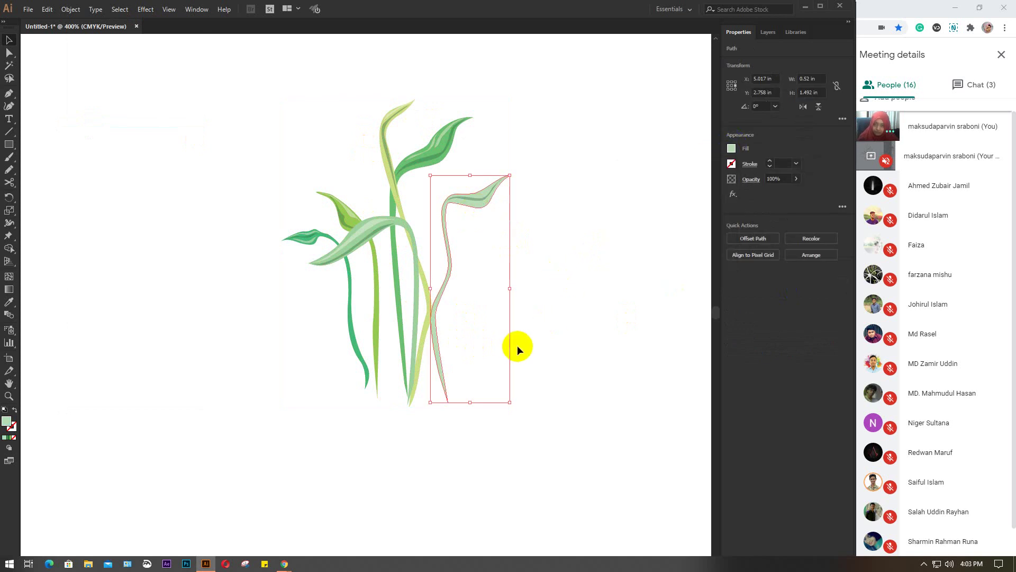
# Step: Select all the ungrouped sprout paths, and spray one new sprout symbol on the empty pasteboard beside the artboard
pyautogui.click(517, 346)
pyautogui.moveTo(257, 113); pyautogui.dragTo(601, 452)
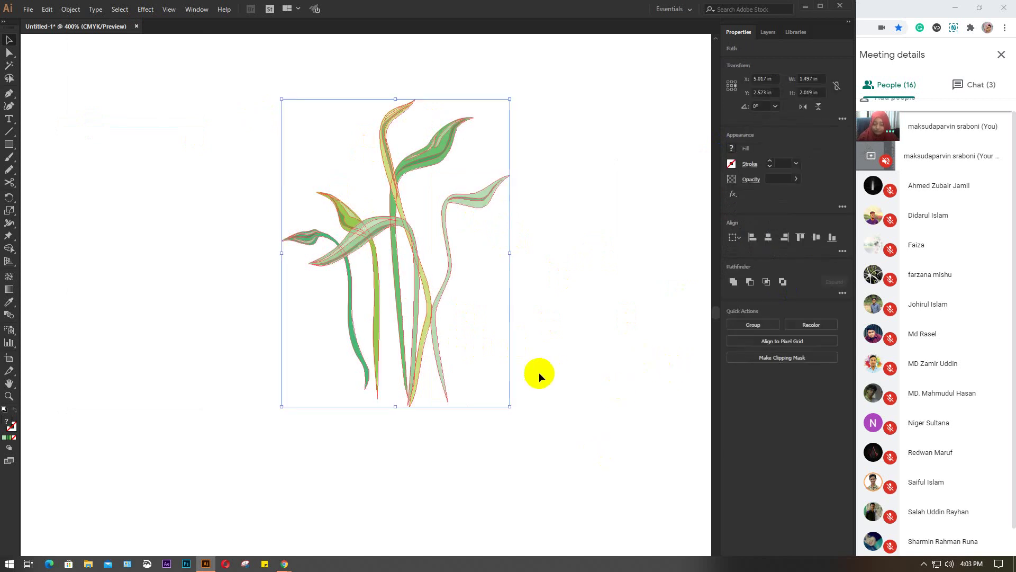
pyautogui.scroll(-1, 600, 370)
pyautogui.moveTo(601, 370); pyautogui.dragTo(236, 295)
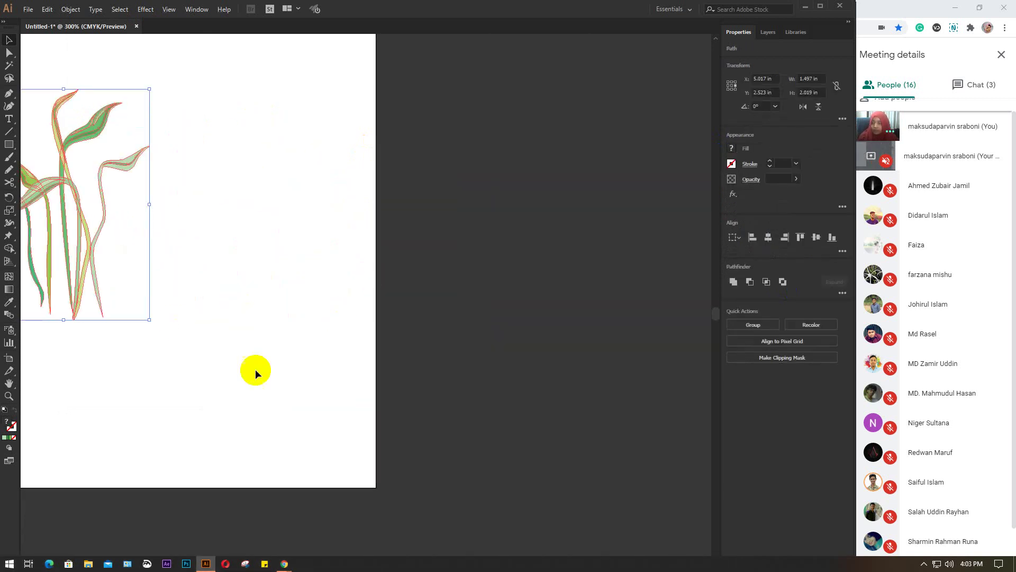
pyautogui.moveTo(256, 369); pyautogui.dragTo(71, 345)
pyautogui.click(9, 329)
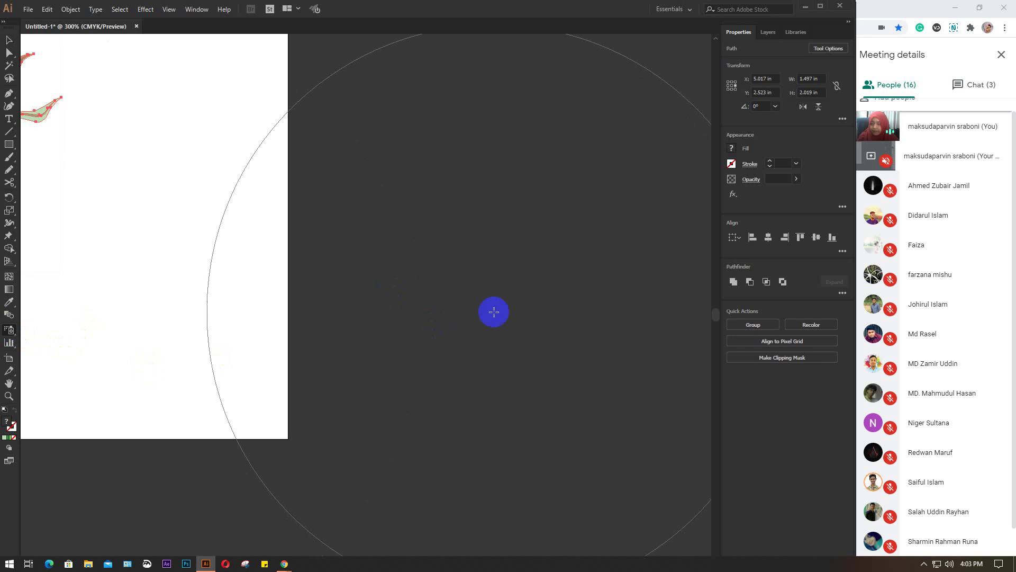
pyautogui.click(446, 261)
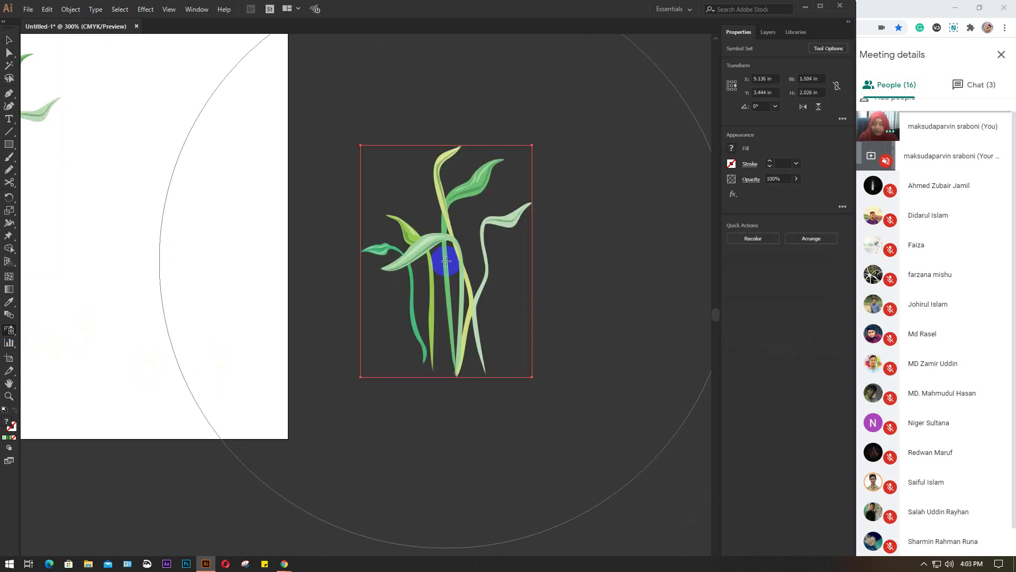
# Step: Recolor the new sprout symbol set, replacing its pale yellow-green with pure red (#ff0000)
pyautogui.click(754, 238)
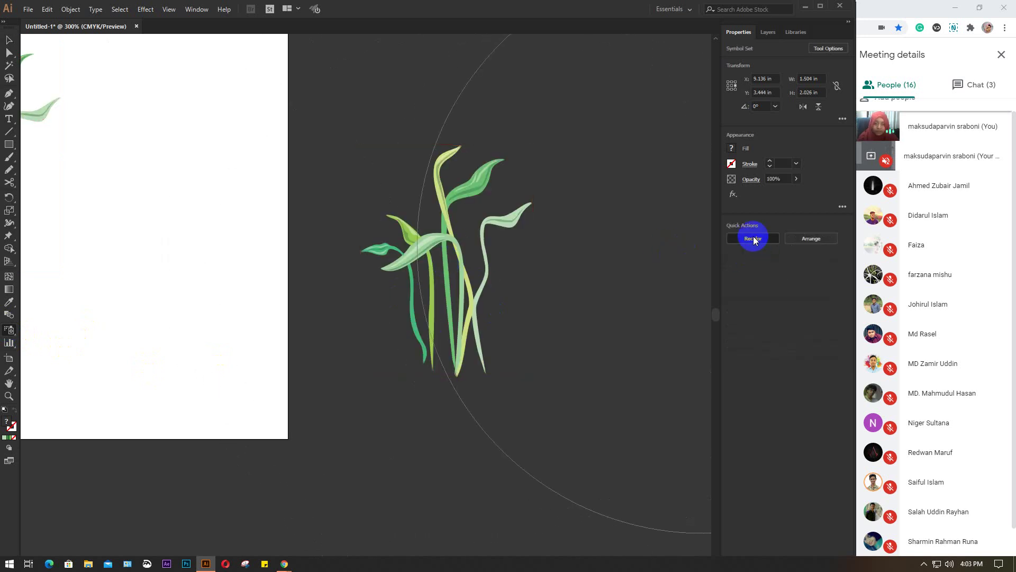
pyautogui.moveTo(578, 143)
pyautogui.mouseDown()
pyautogui.moveTo(577, 211)
pyautogui.moveTo(573, 156)
pyautogui.mouseUp()
pyautogui.click(568, 144)
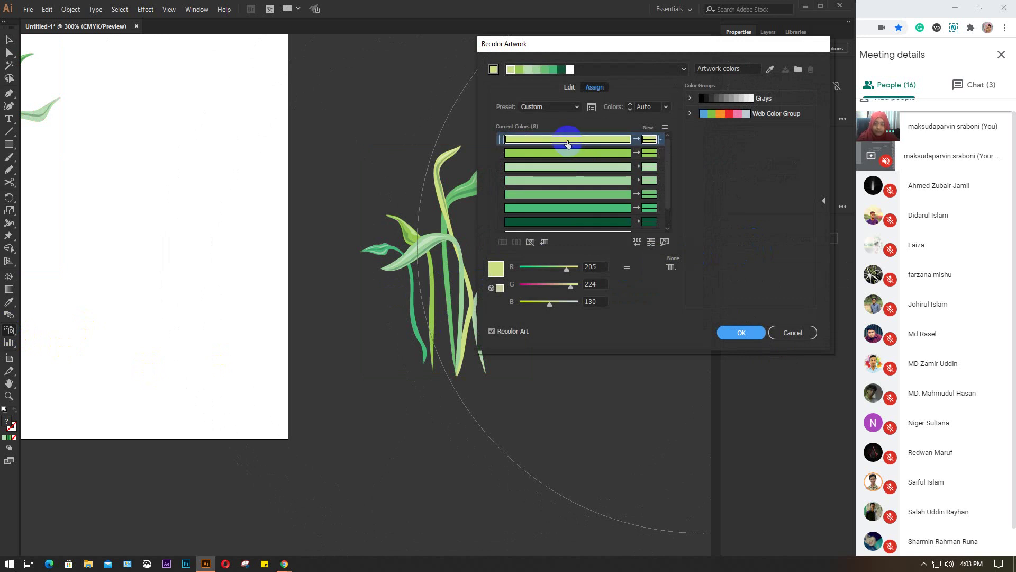
pyautogui.doubleClick(496, 270)
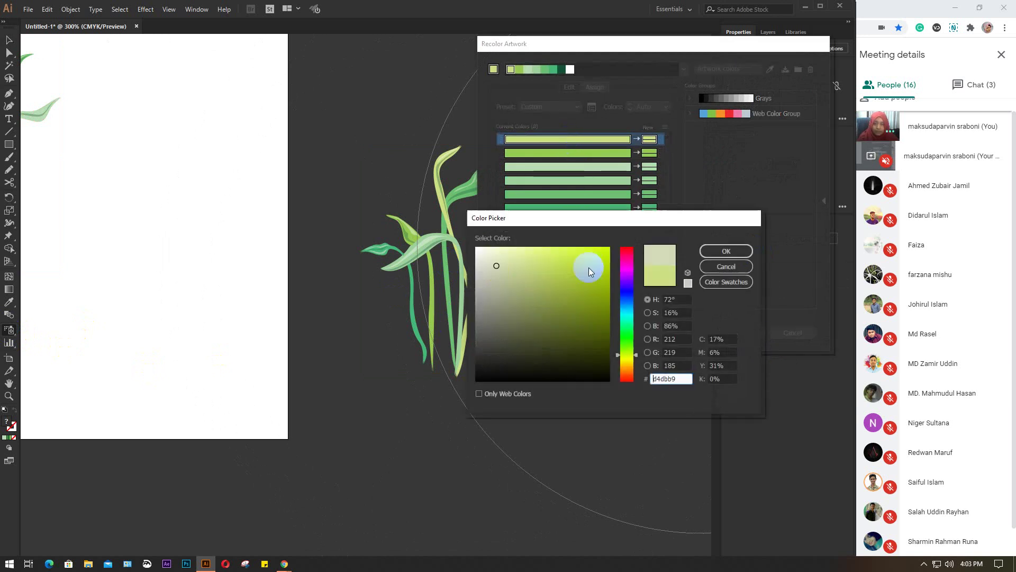
pyautogui.moveTo(629, 254); pyautogui.dragTo(633, 236)
pyautogui.click(588, 254)
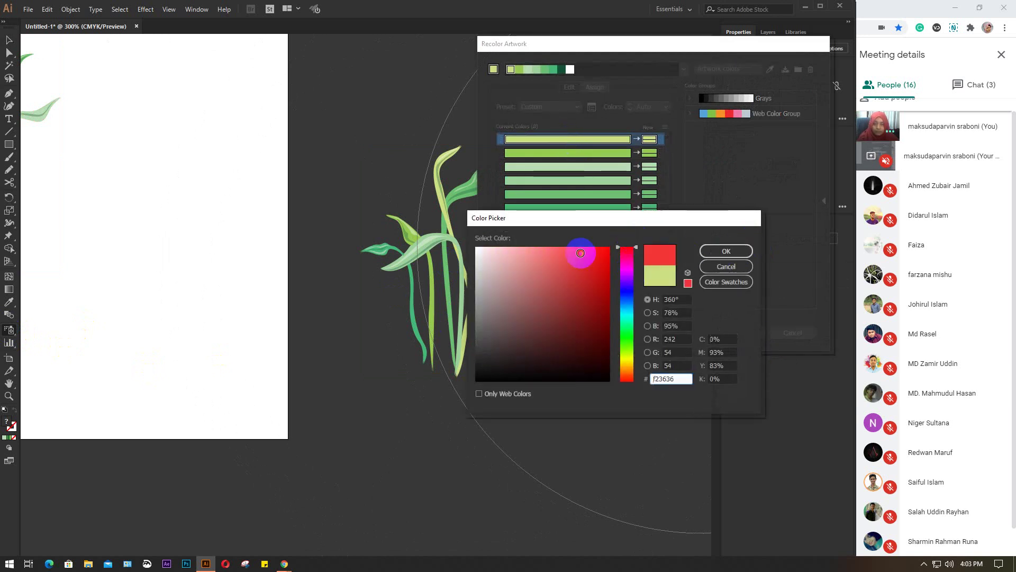
pyautogui.click(720, 253)
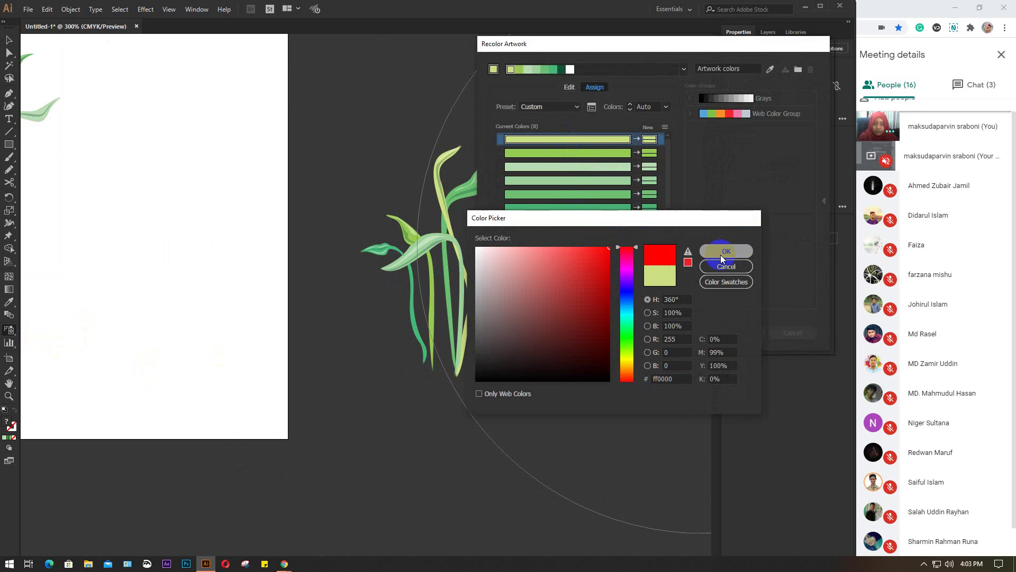
# Step: Replace the second, brighter yellow-green in the artwork colors with dark red (#960404) and apply the recoloring
pyautogui.click(599, 155)
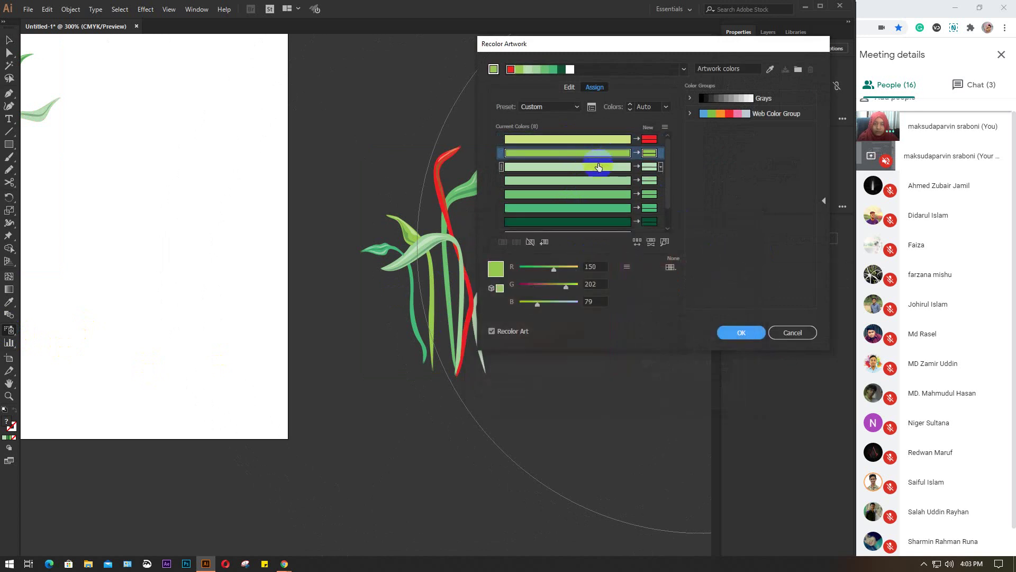
pyautogui.doubleClick(497, 271)
pyautogui.moveTo(607, 276); pyautogui.dragTo(628, 239)
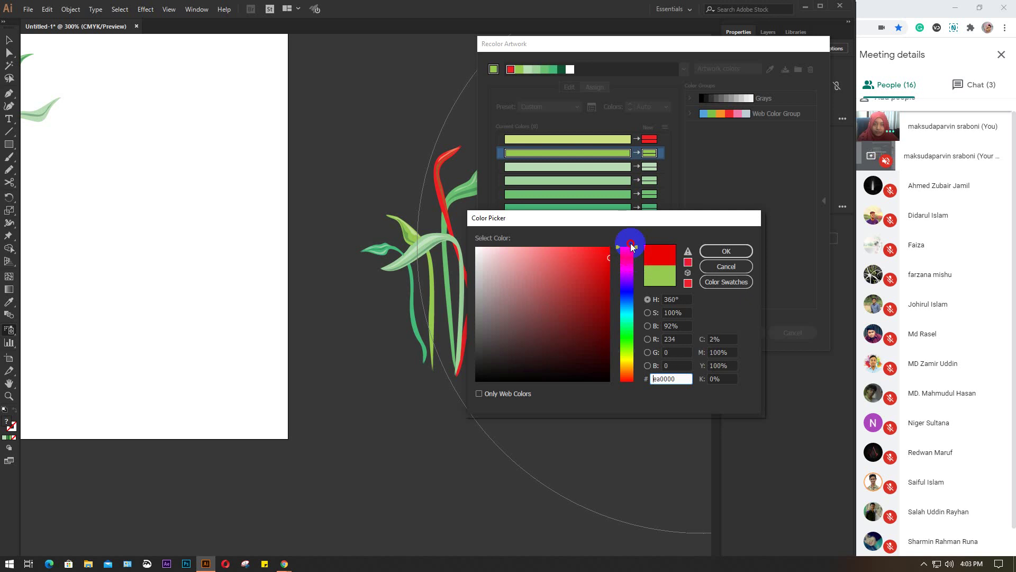
pyautogui.moveTo(591, 276); pyautogui.dragTo(607, 302)
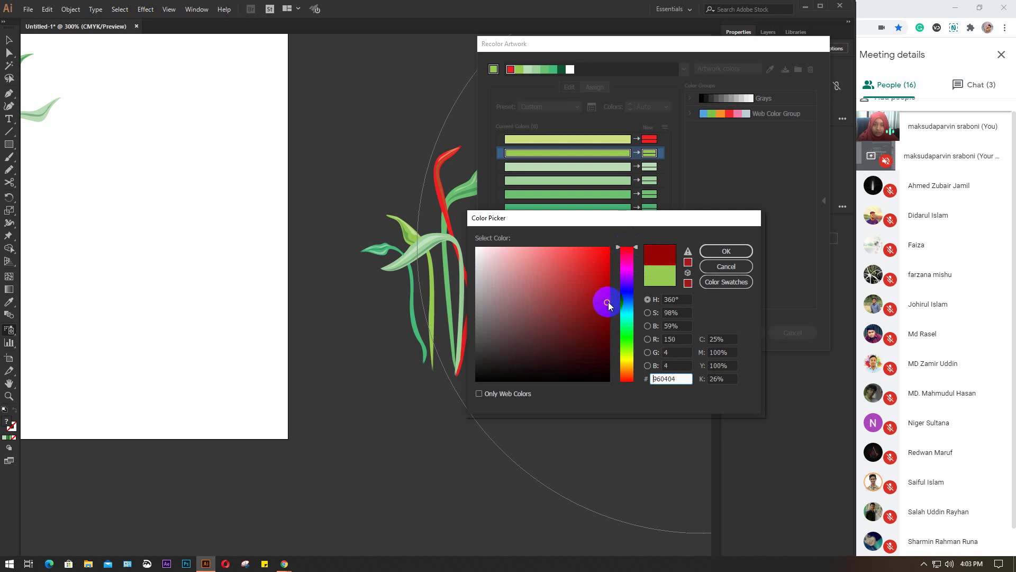
pyautogui.click(715, 249)
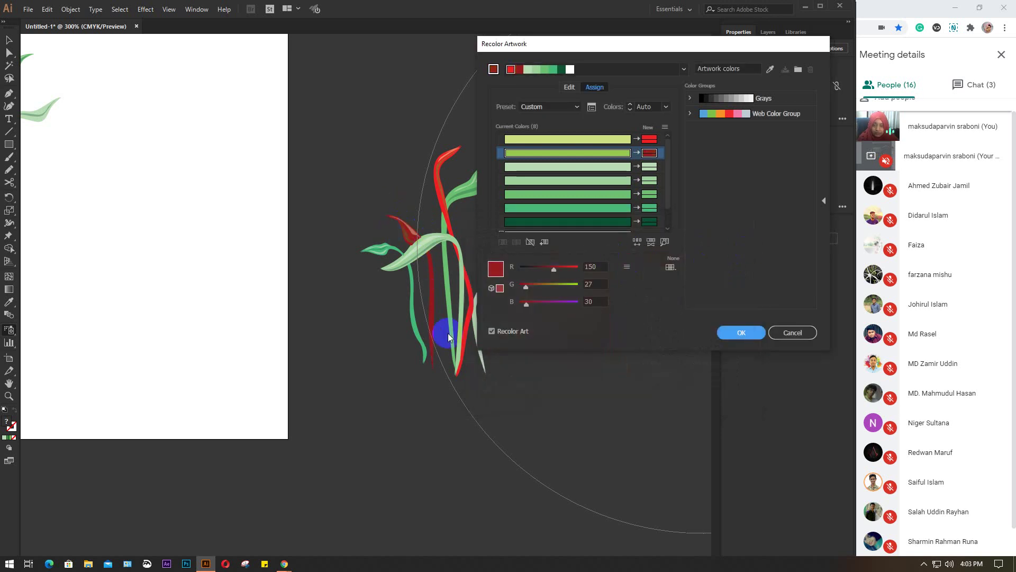
pyautogui.moveTo(642, 45); pyautogui.dragTo(717, 107)
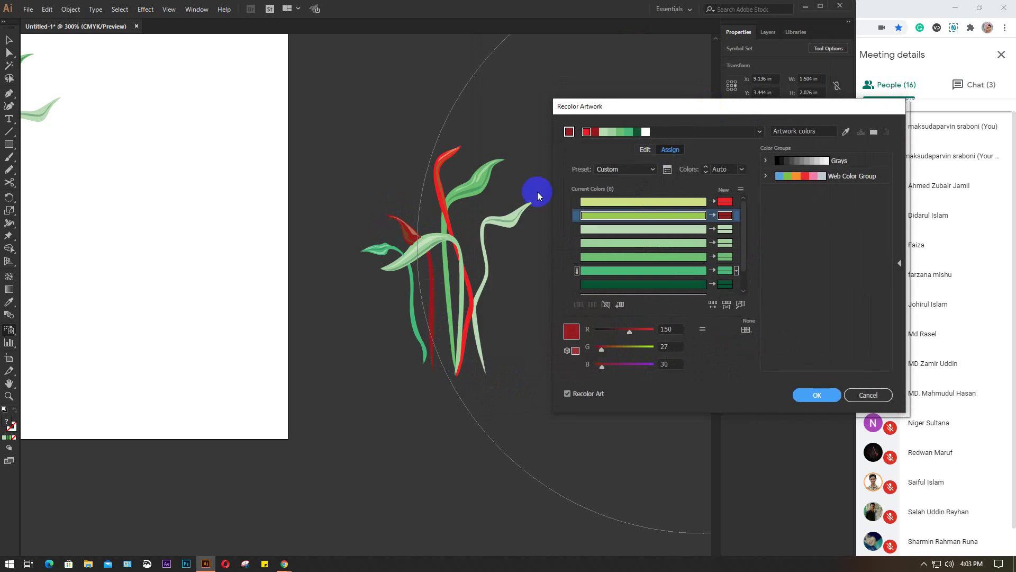
pyautogui.click(818, 395)
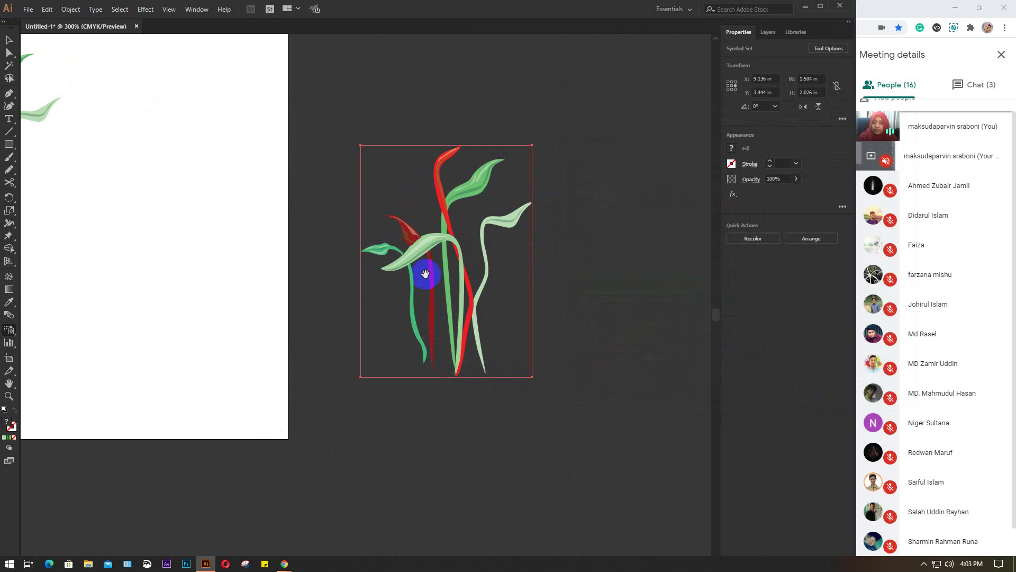
# Step: Delete the recolored symbol set and place a single instance of the red-and-green sprout symbol on the pasteboard
pyautogui.moveTo(424, 272); pyautogui.dragTo(267, 69)
pyautogui.press('Delete')
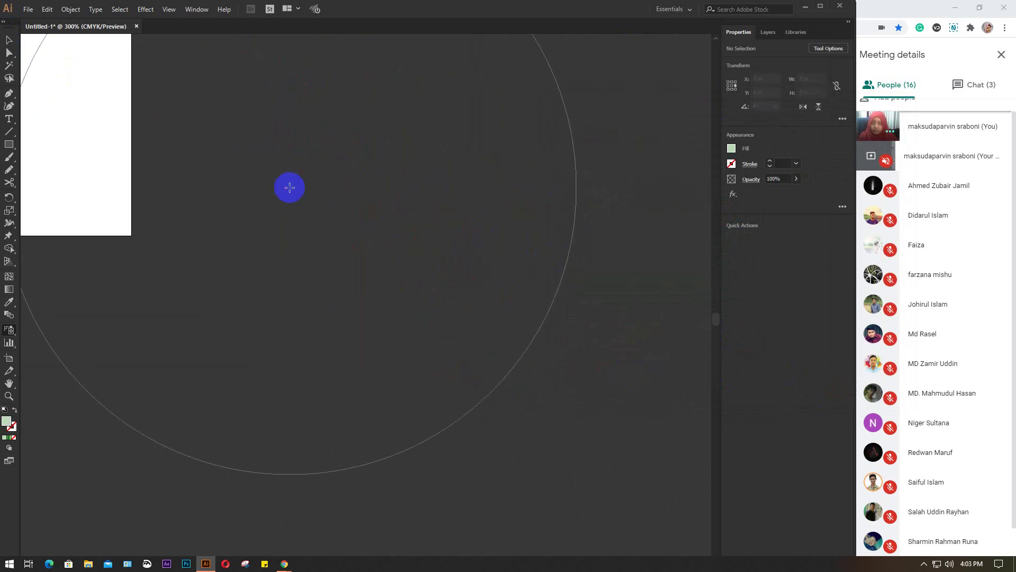
pyautogui.click(387, 260)
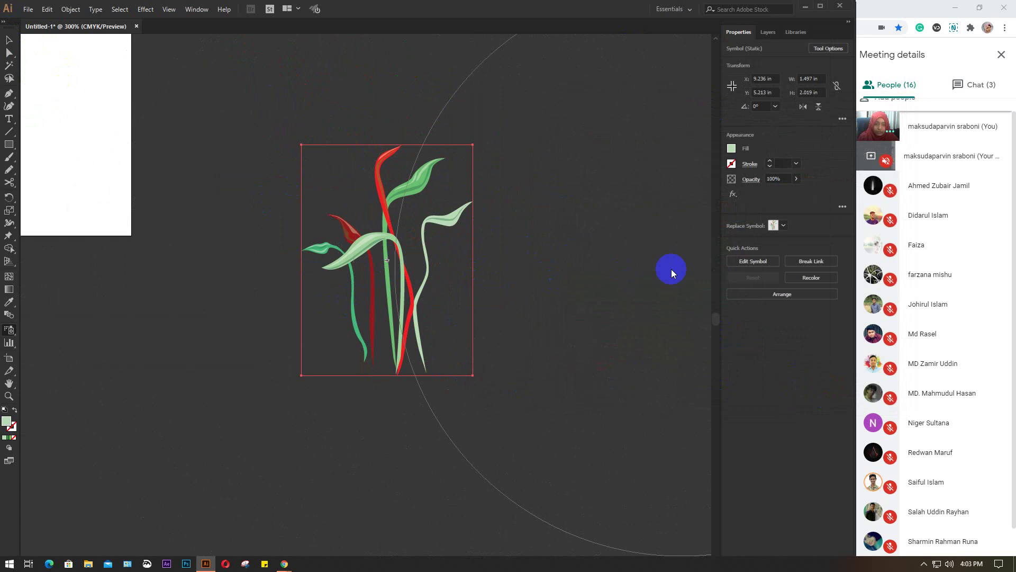
# Step: Open the placed sprout symbol for editing, try spraying extra sprouts over it, and return to the main document
pyautogui.click(758, 261)
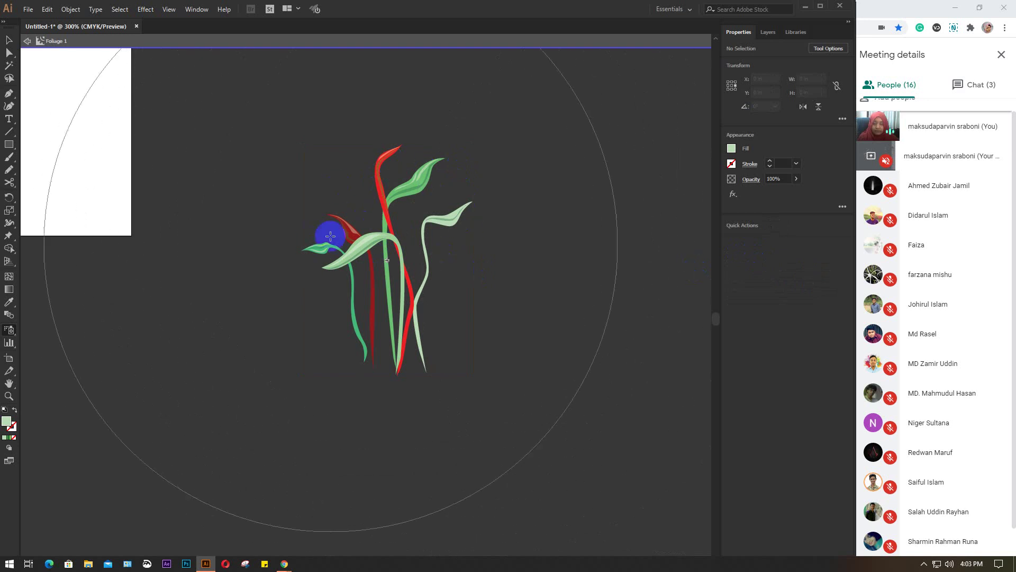
pyautogui.click(409, 242)
pyautogui.moveTo(409, 242); pyautogui.dragTo(411, 257)
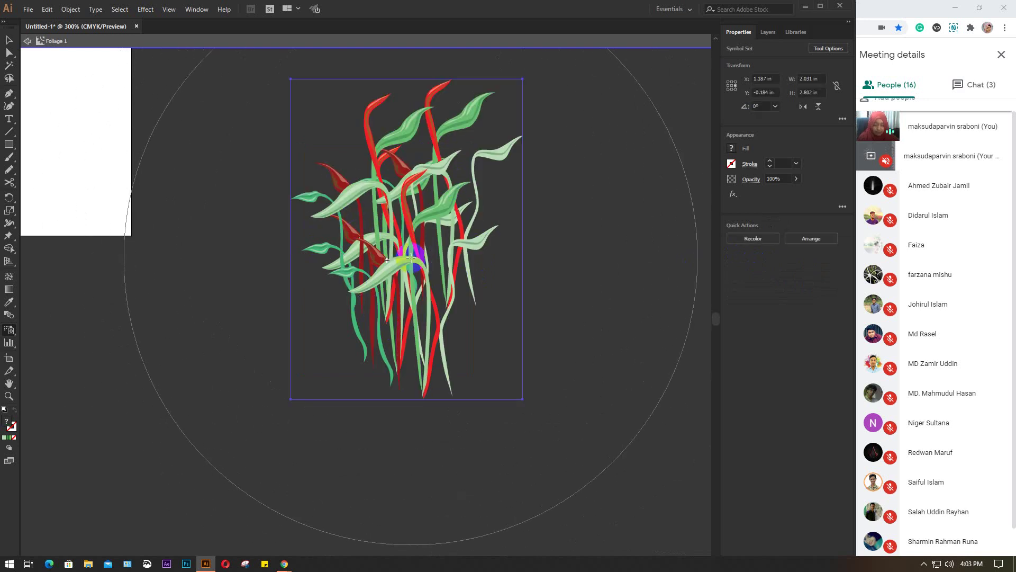
pyautogui.hotkey('ctrl', 'z')
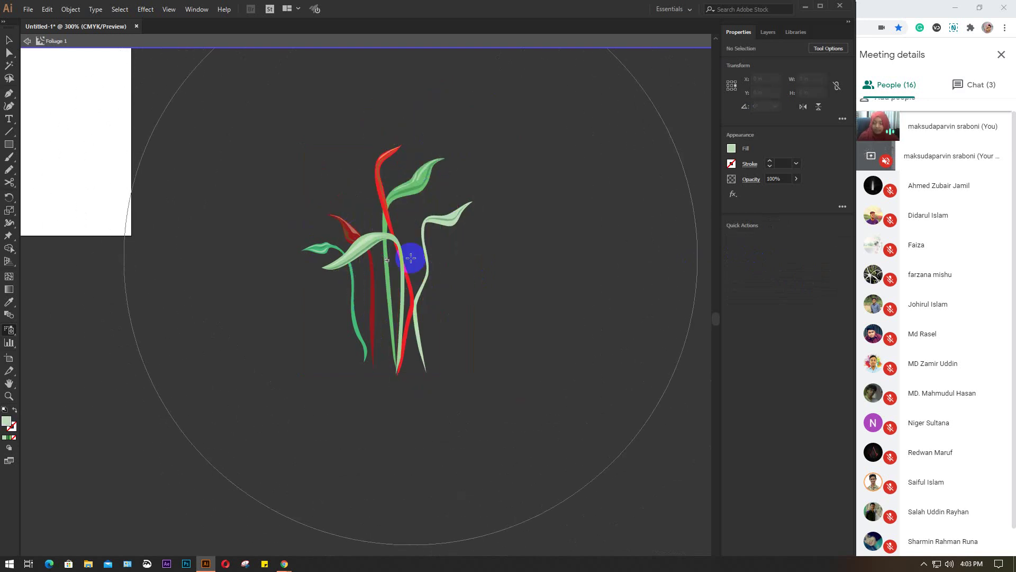
pyautogui.click(362, 42)
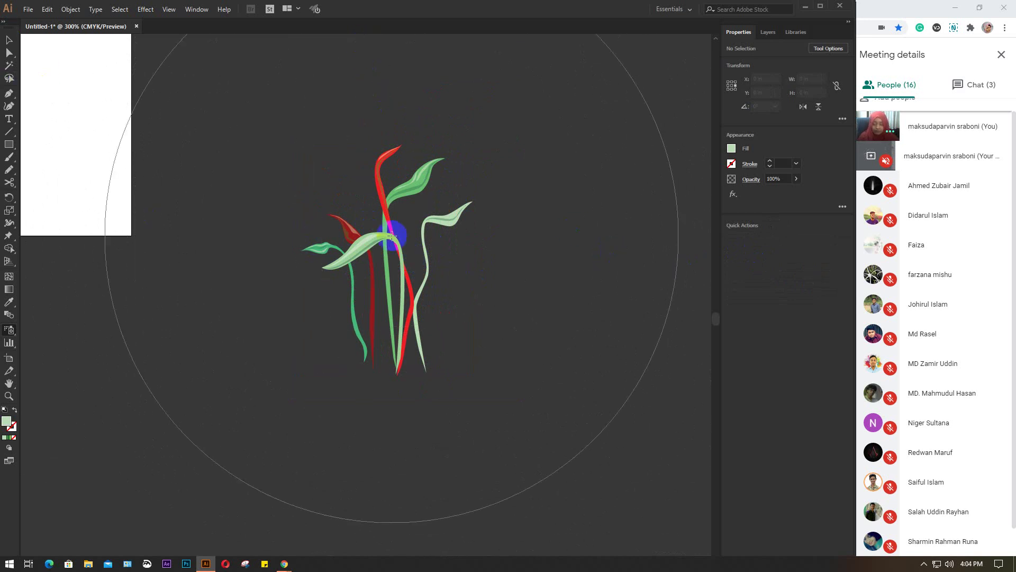
pyautogui.press('v')
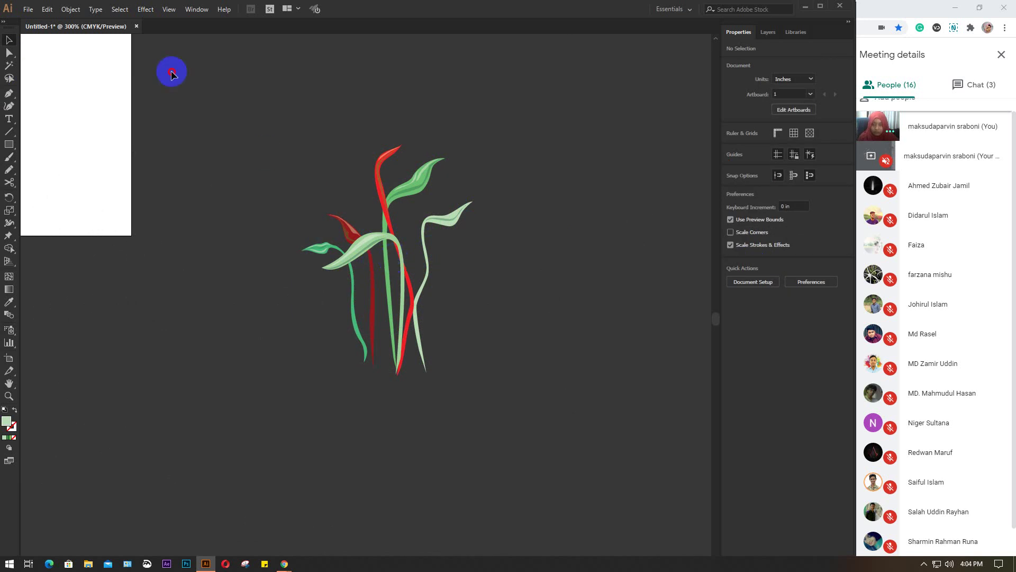
pyautogui.click(380, 166)
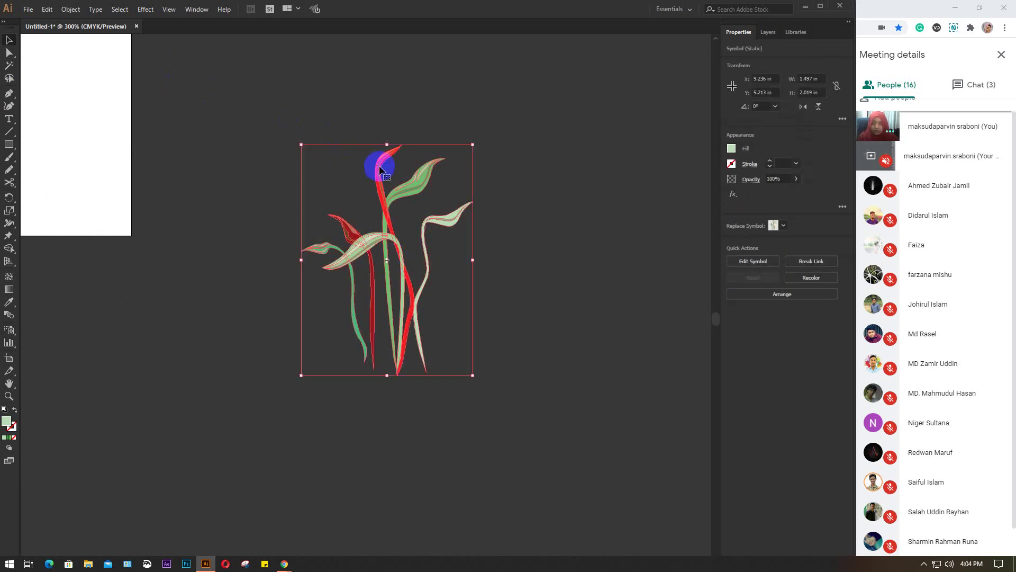
pyautogui.click(71, 9)
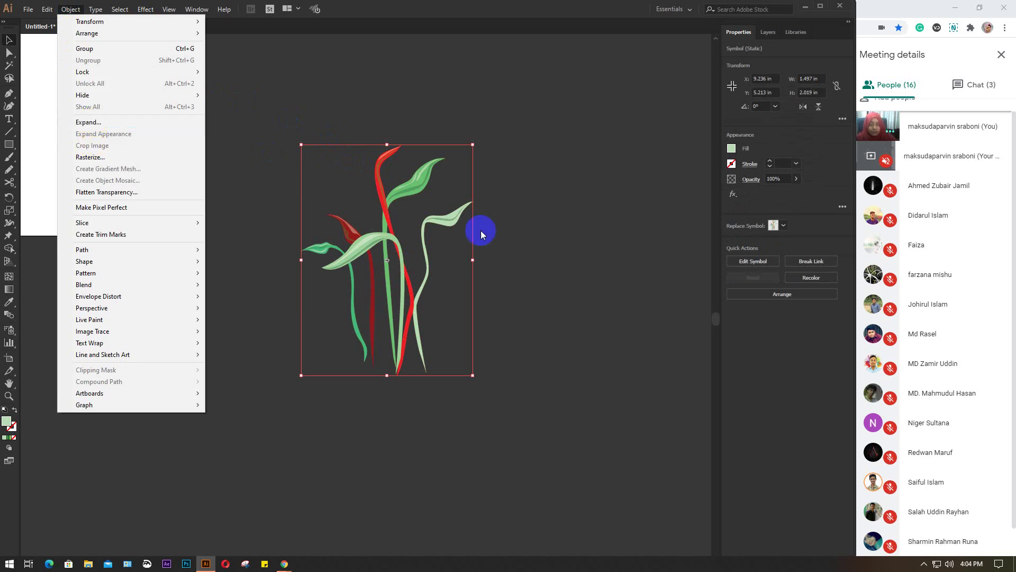
pyautogui.click(609, 217)
pyautogui.click(609, 217)
# Step: Open the foliage symbol for editing, select its grouped artwork, and exit symbol editing
pyautogui.click(379, 162)
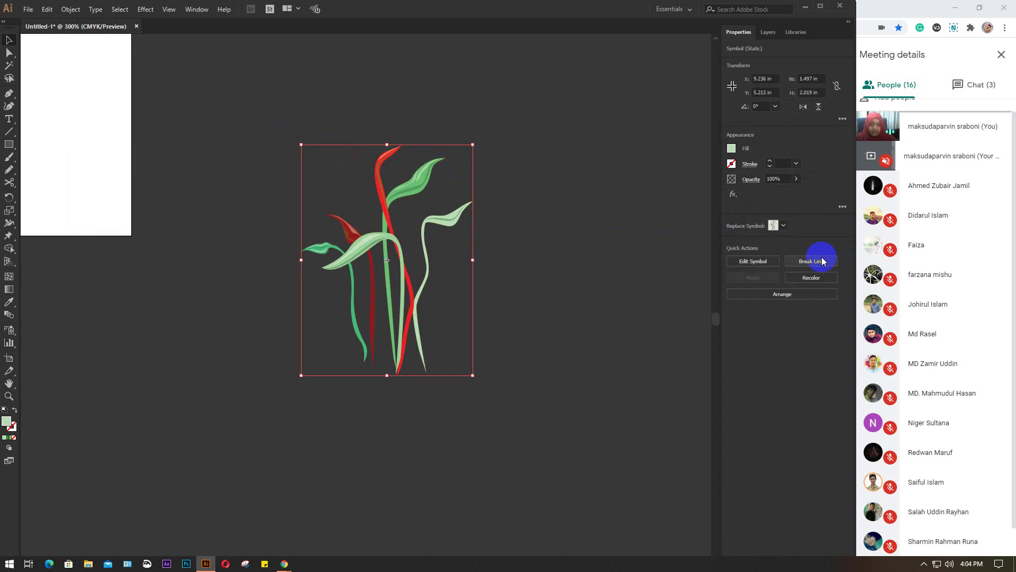
pyautogui.click(768, 260)
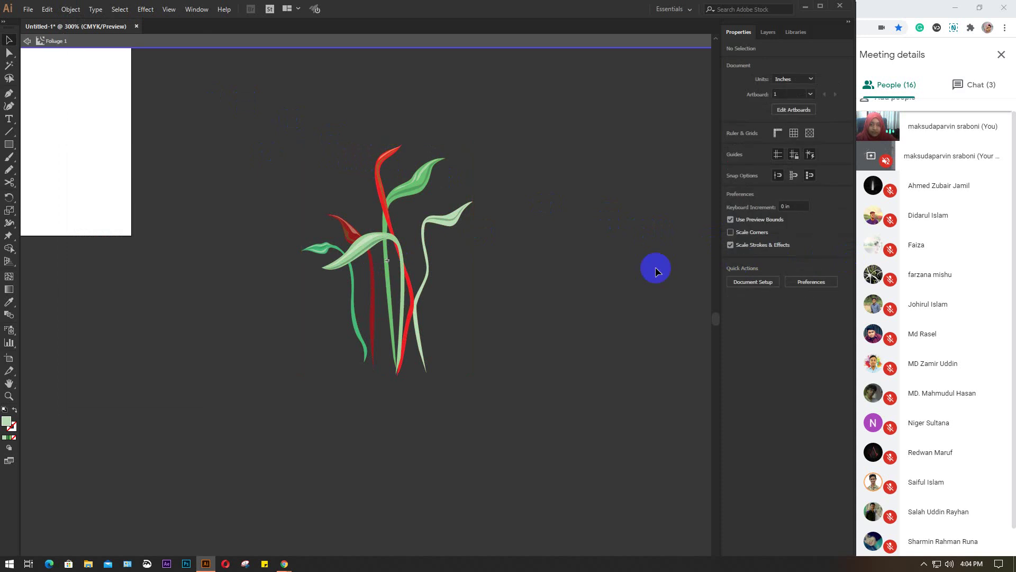
pyautogui.click(426, 183)
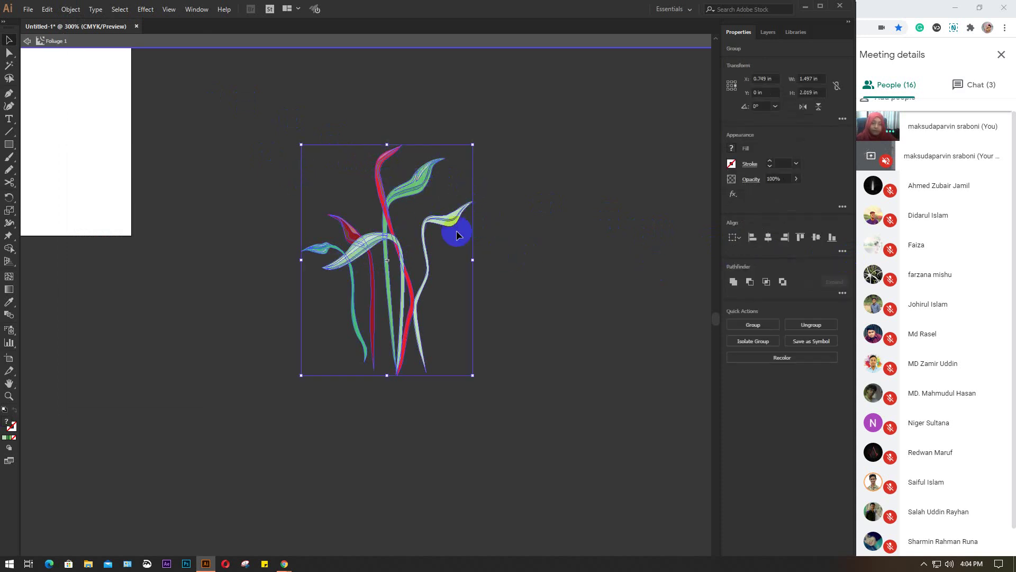
pyautogui.click(464, 47)
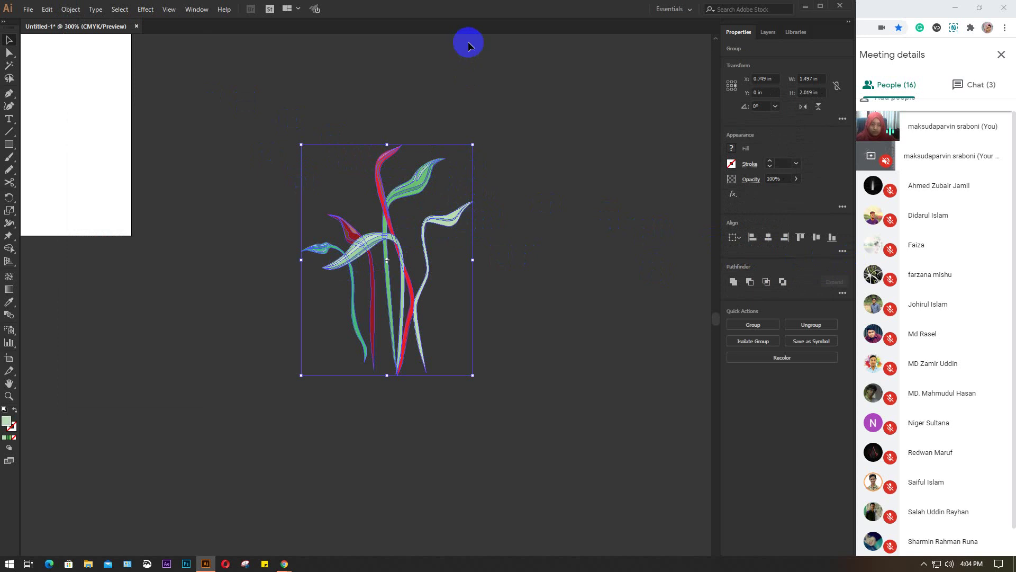
pyautogui.click(557, 186)
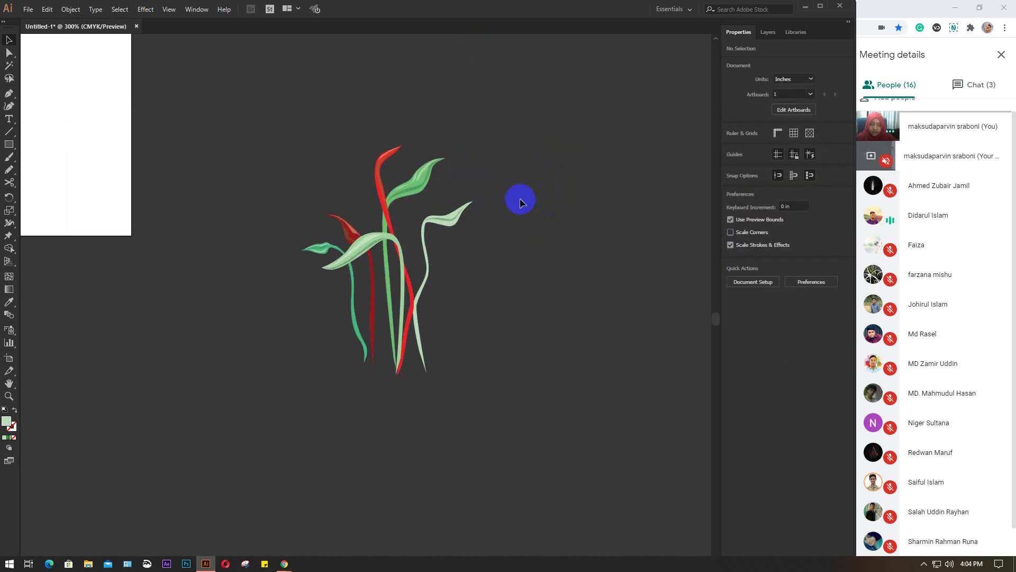
pyautogui.click(433, 222)
pyautogui.click(71, 9)
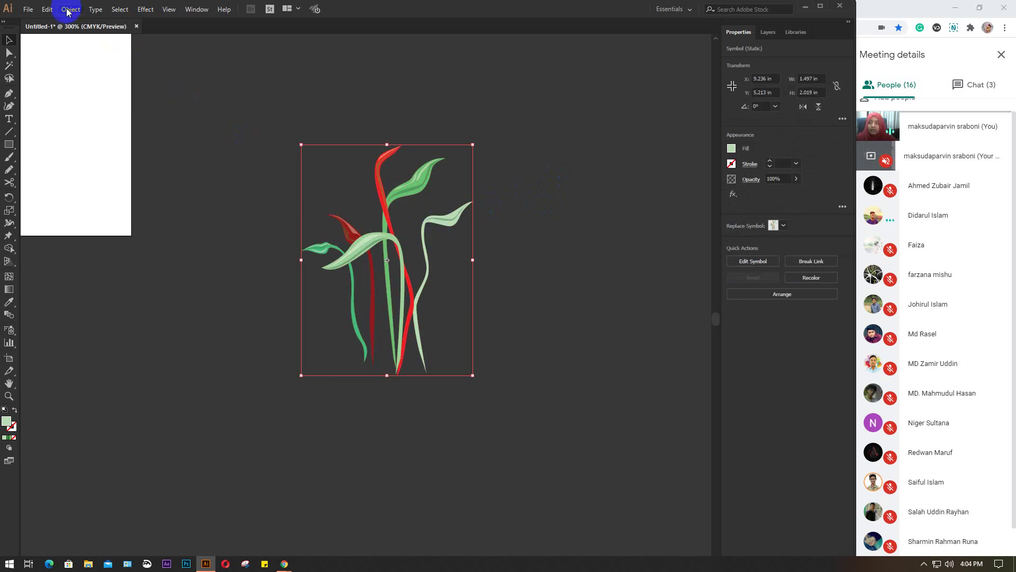
pyautogui.click(472, 198)
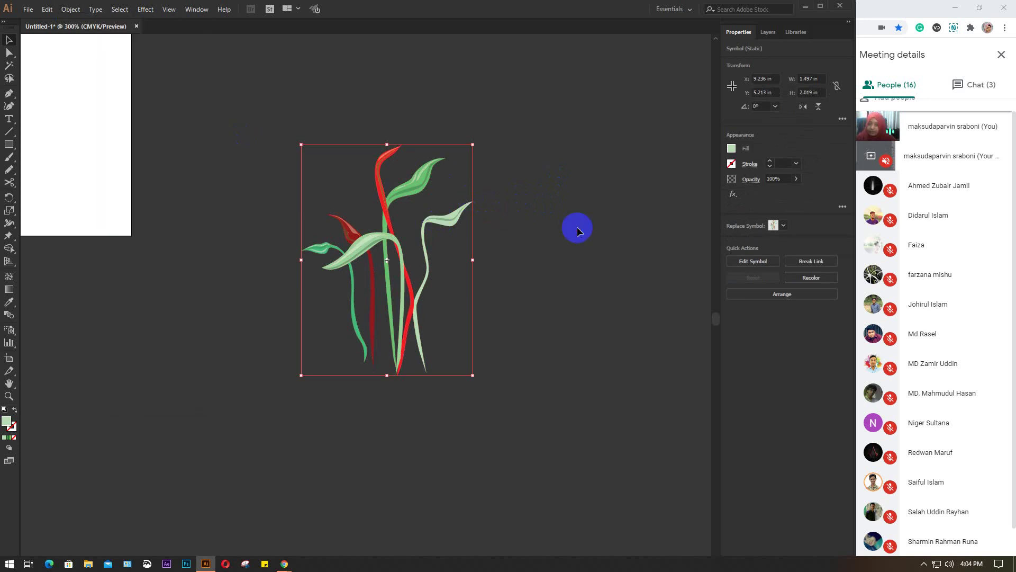
pyautogui.click(579, 227)
# Step: Inspect the individual leaf and stem paths of the foliage in symbol editing mode, and return to the document
pyautogui.click(453, 209)
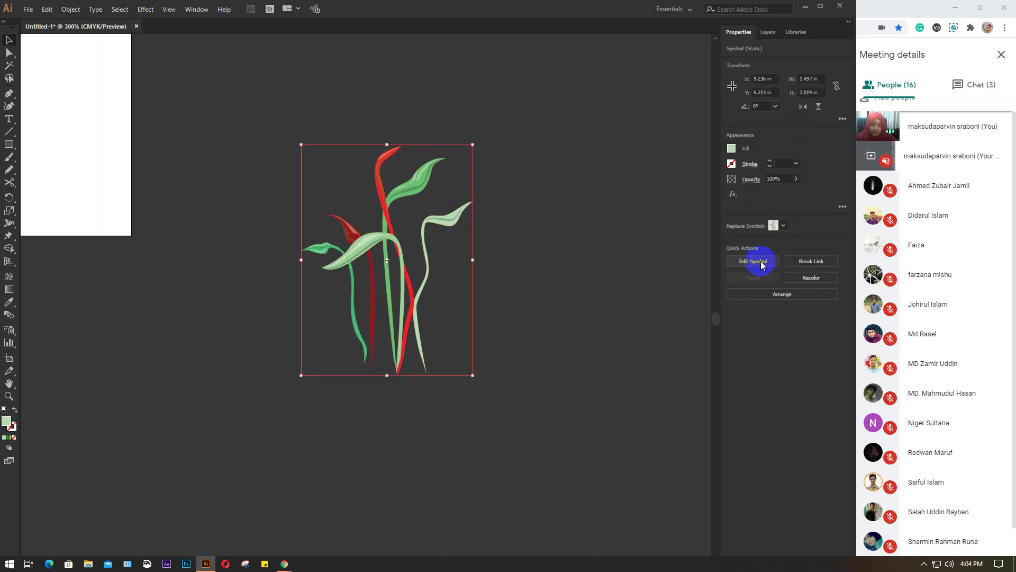
pyautogui.click(754, 261)
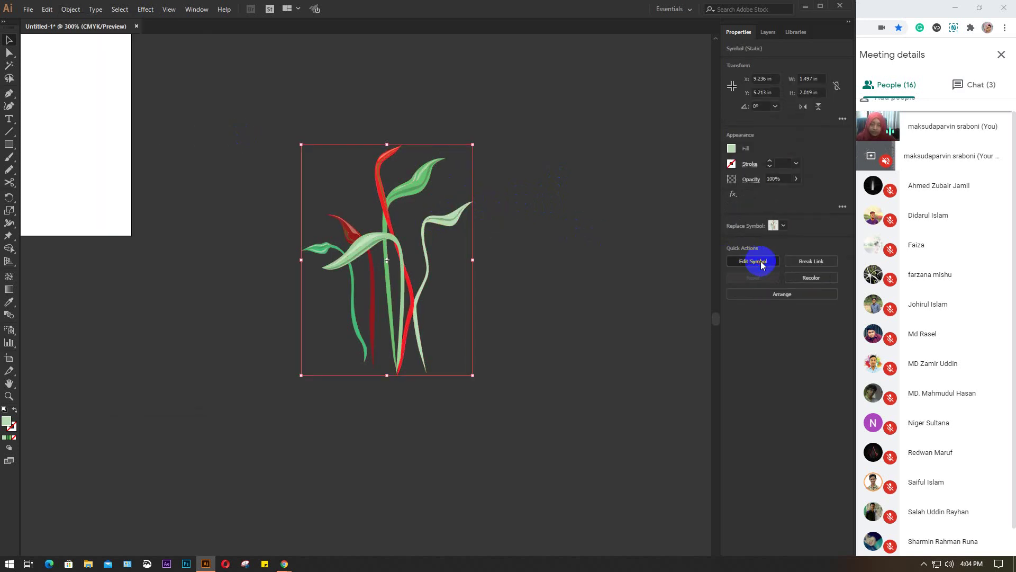
pyautogui.click(425, 191)
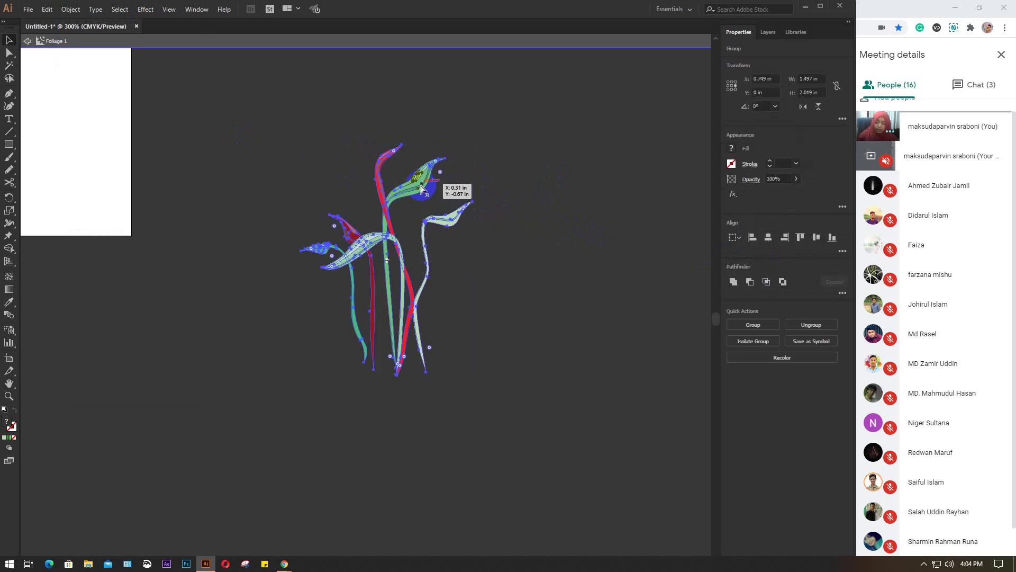
pyautogui.click(588, 170)
pyautogui.click(442, 228)
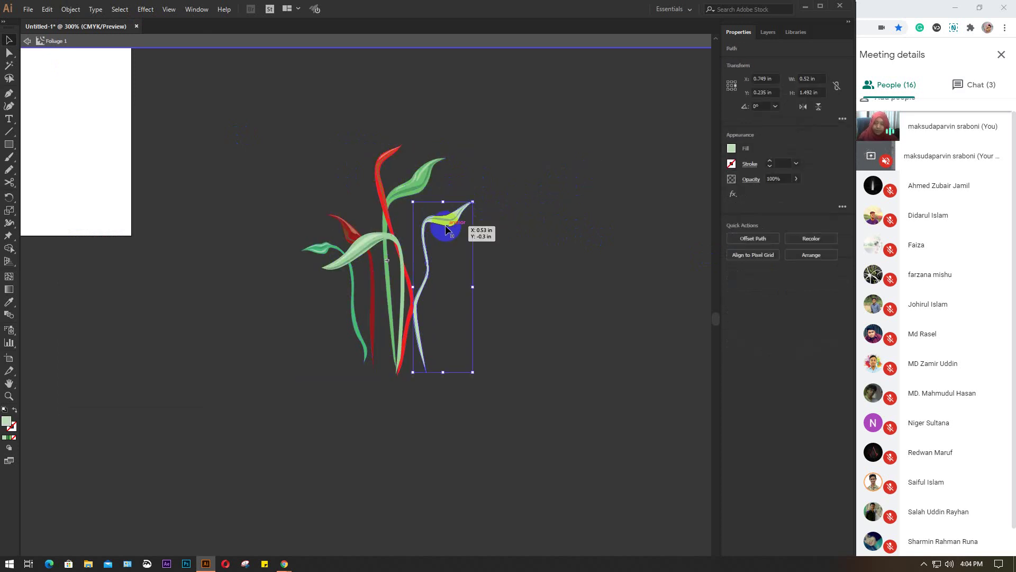
pyautogui.click(382, 241)
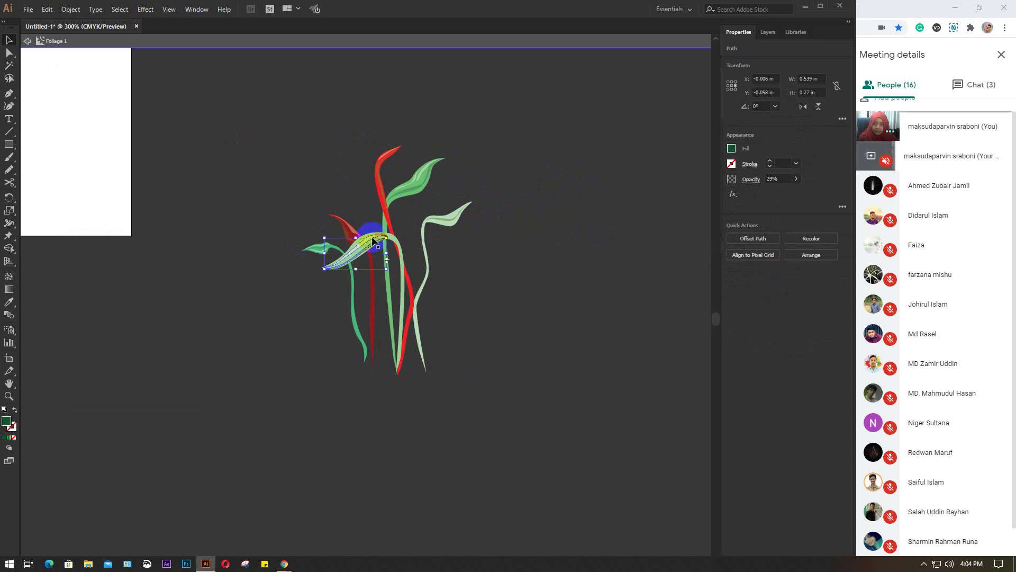
pyautogui.click(388, 210)
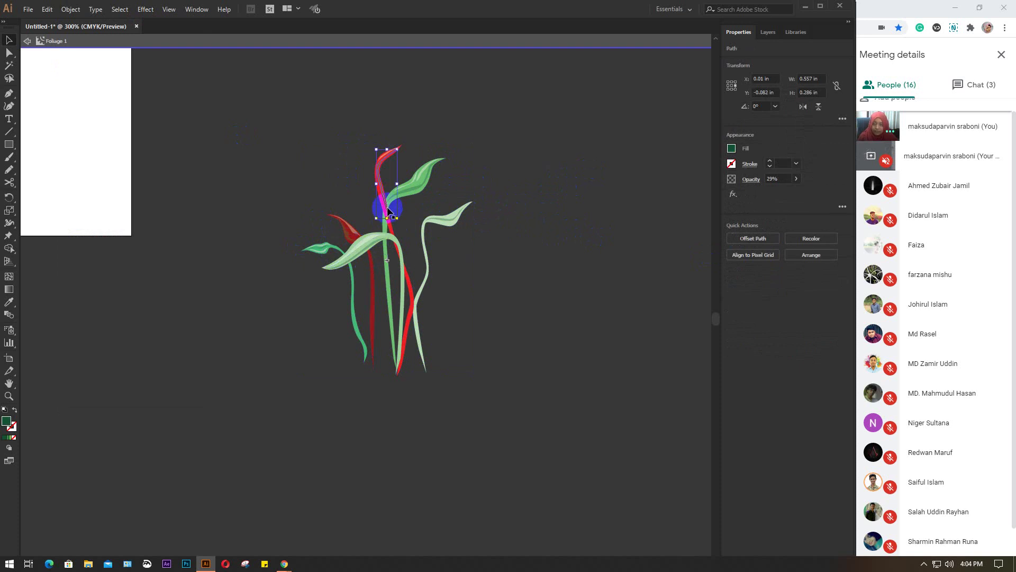
pyautogui.click(609, 241)
pyautogui.click(355, 41)
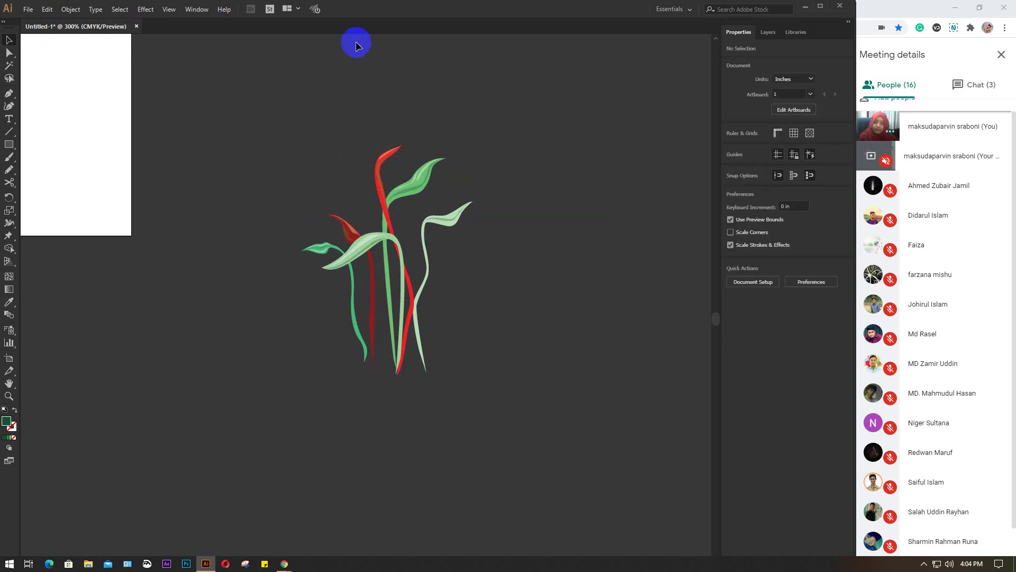
# Step: Break the link between the foliage instance and its symbol so that its paths are directly editable
pyautogui.click(375, 170)
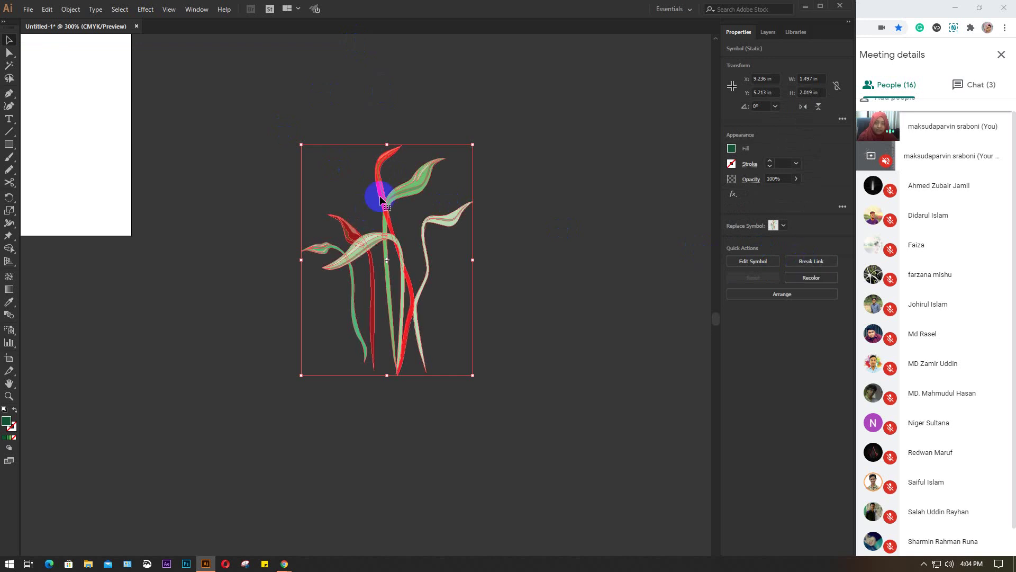
pyautogui.scroll(1, 427, 234)
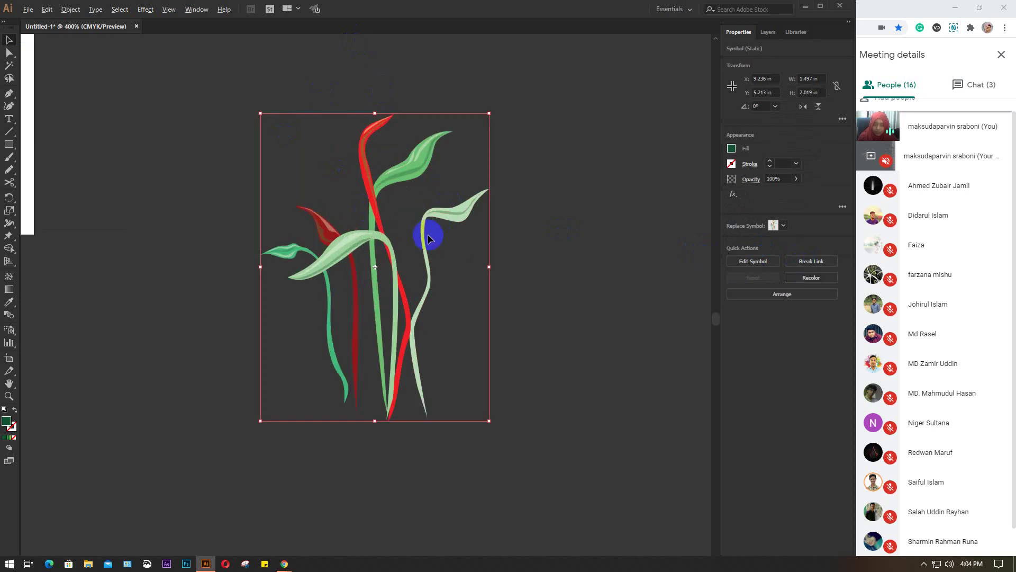
pyautogui.click(821, 263)
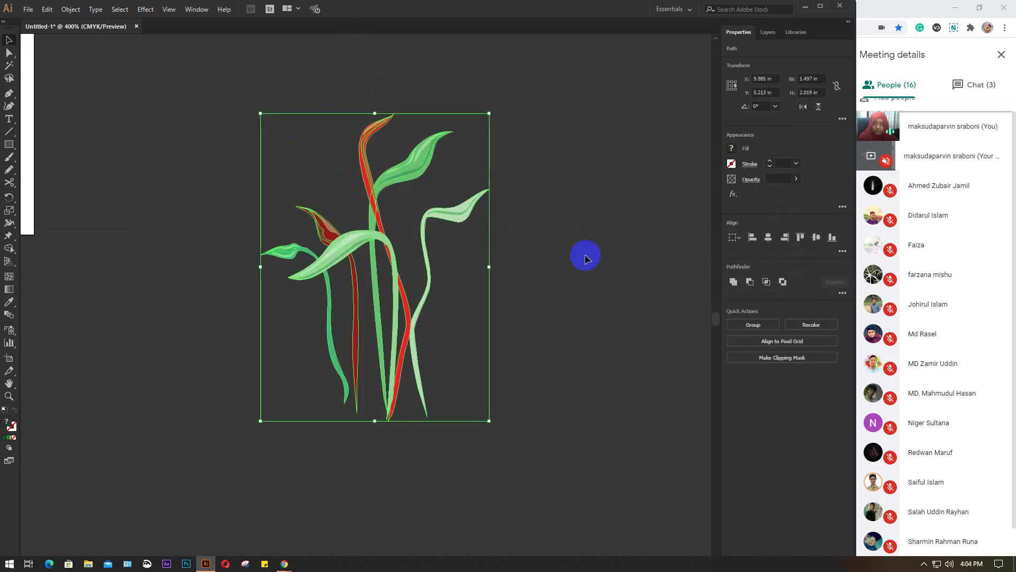
# Step: Recolor the palest green of the foliage artwork to a vivid green, RGB 107, 190, 69
pyautogui.click(812, 324)
pyautogui.scroll(-2, 640, 232)
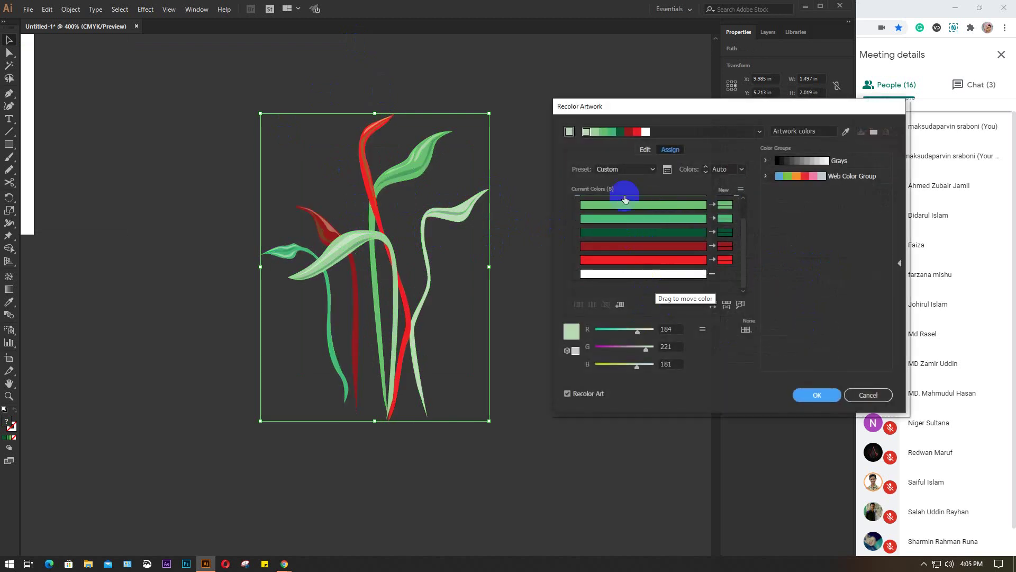
pyautogui.click(644, 206)
pyautogui.scroll(2, 644, 238)
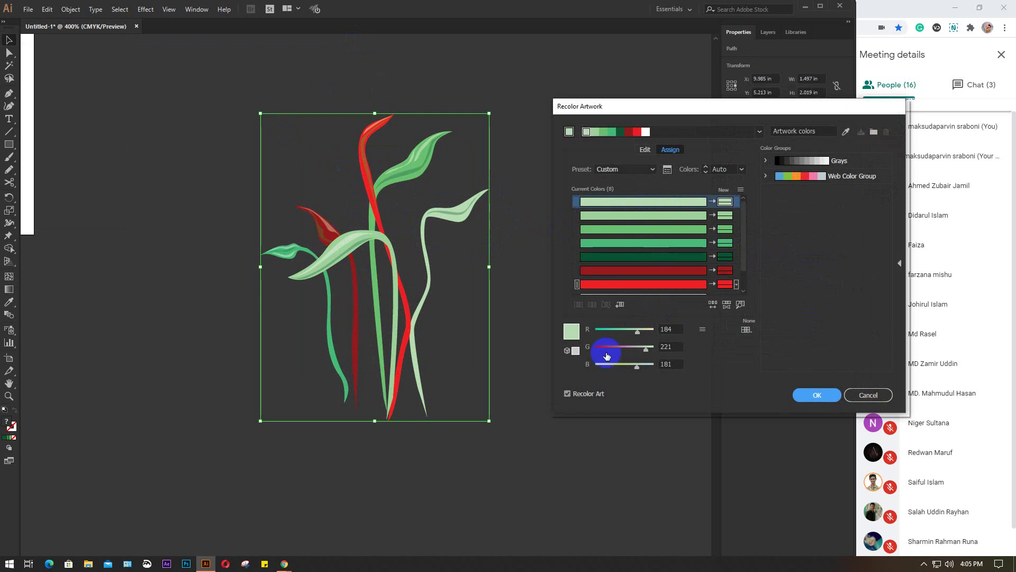
pyautogui.click(570, 333)
pyautogui.click(609, 247)
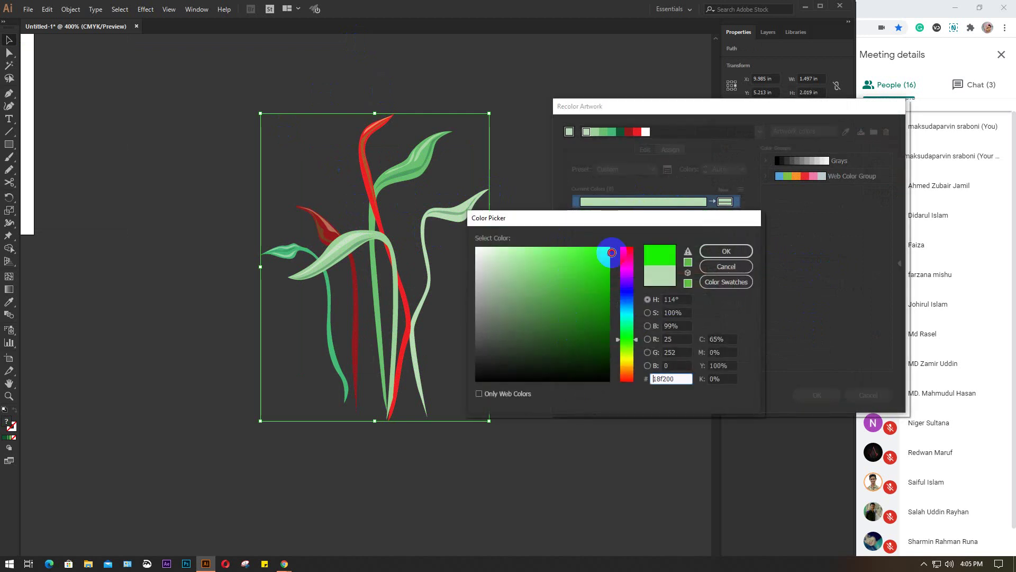
pyautogui.click(714, 251)
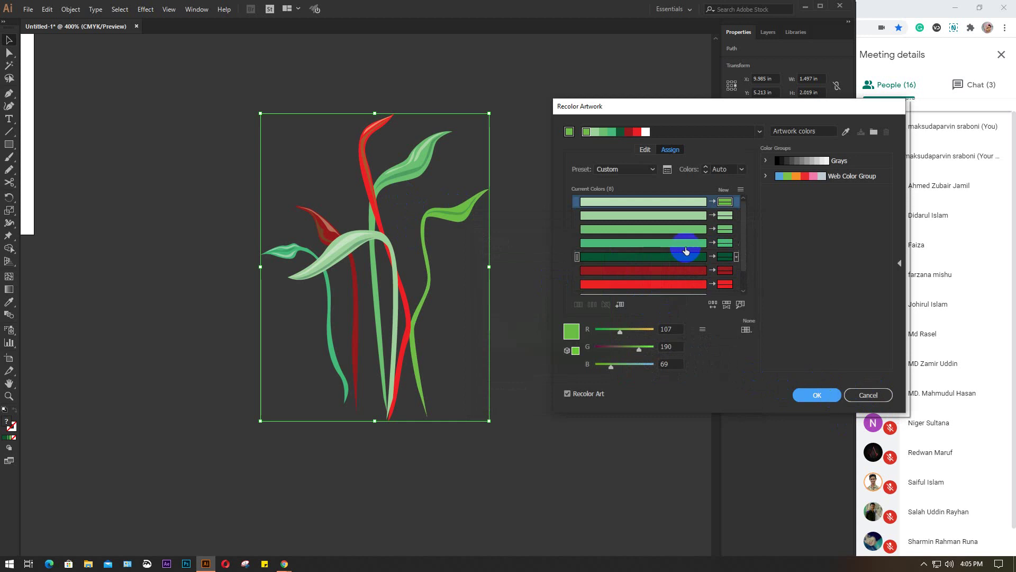
# Step: Reassign the dark red in the foliage artwork to a light green, RGB 130, 200, 138
pyautogui.click(679, 270)
pyautogui.doubleClick(571, 332)
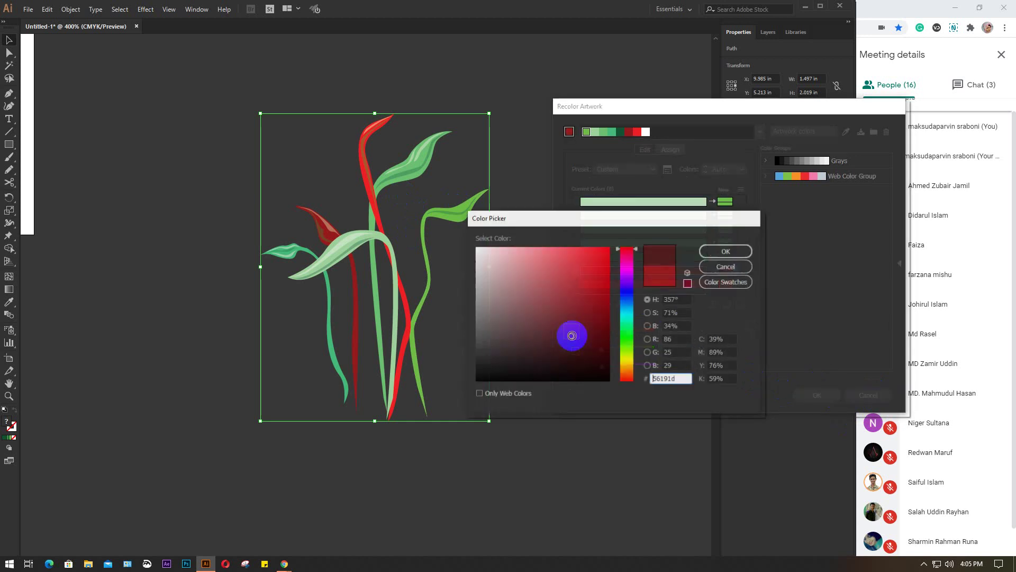
pyautogui.click(628, 328)
pyautogui.moveTo(606, 304); pyautogui.dragTo(562, 250)
pyautogui.click(705, 256)
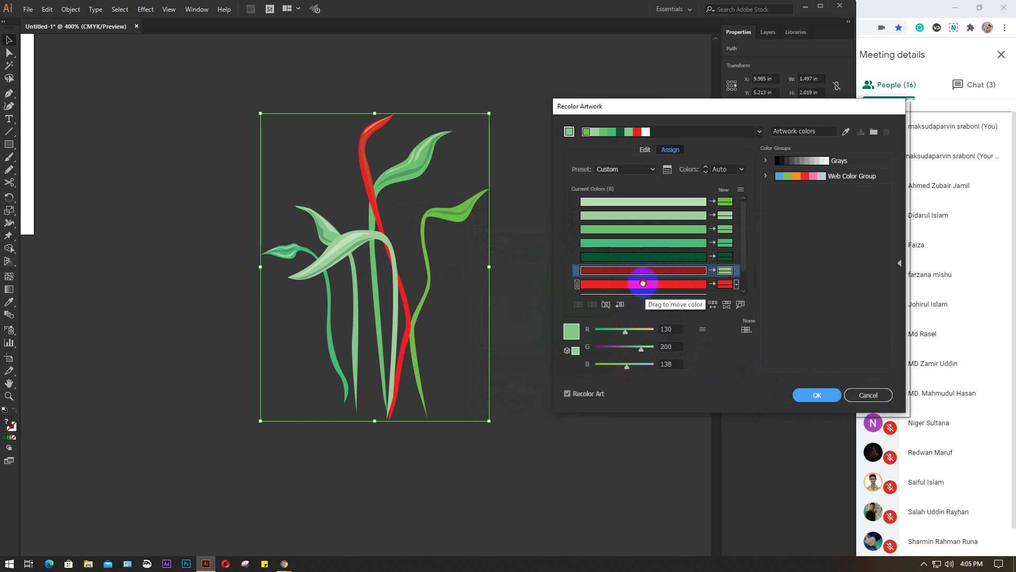
# Step: Change the bright red to a pale yellow, RGB 229, 237, 180, apply the recoloring, and deselect the artwork
pyautogui.click(646, 284)
pyautogui.doubleClick(572, 343)
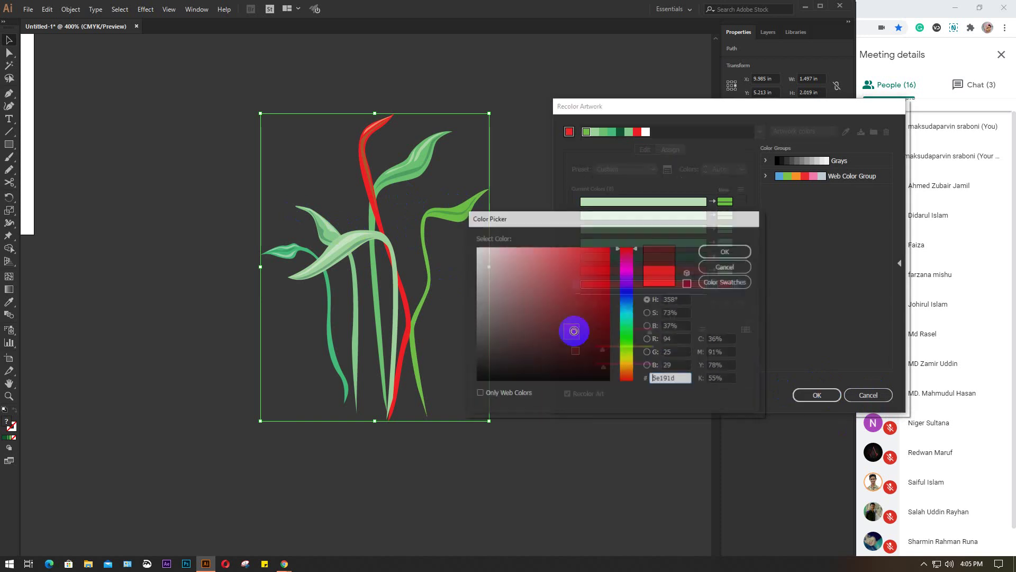
pyautogui.moveTo(572, 328); pyautogui.dragTo(514, 239)
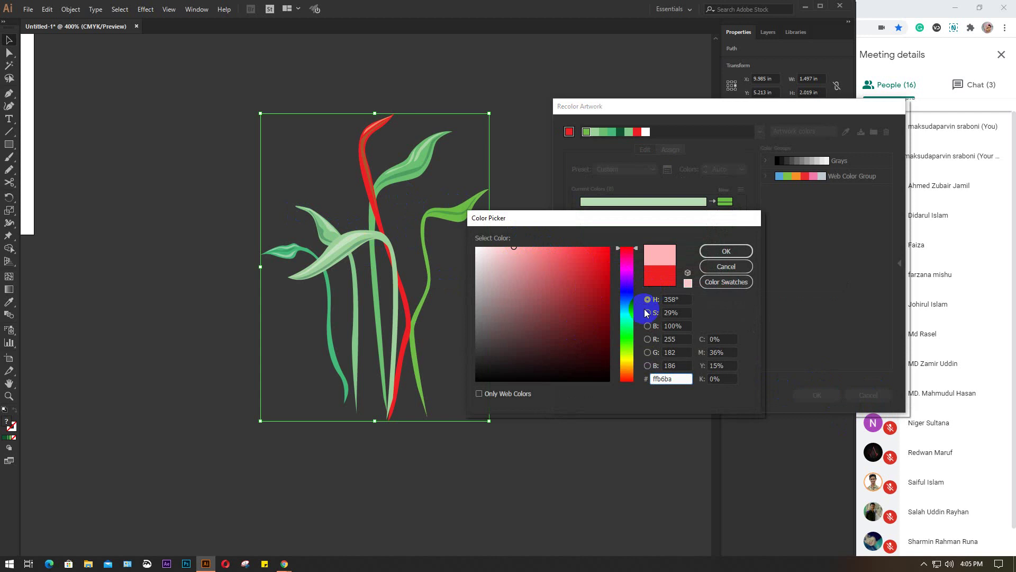
pyautogui.click(630, 352)
pyautogui.click(712, 252)
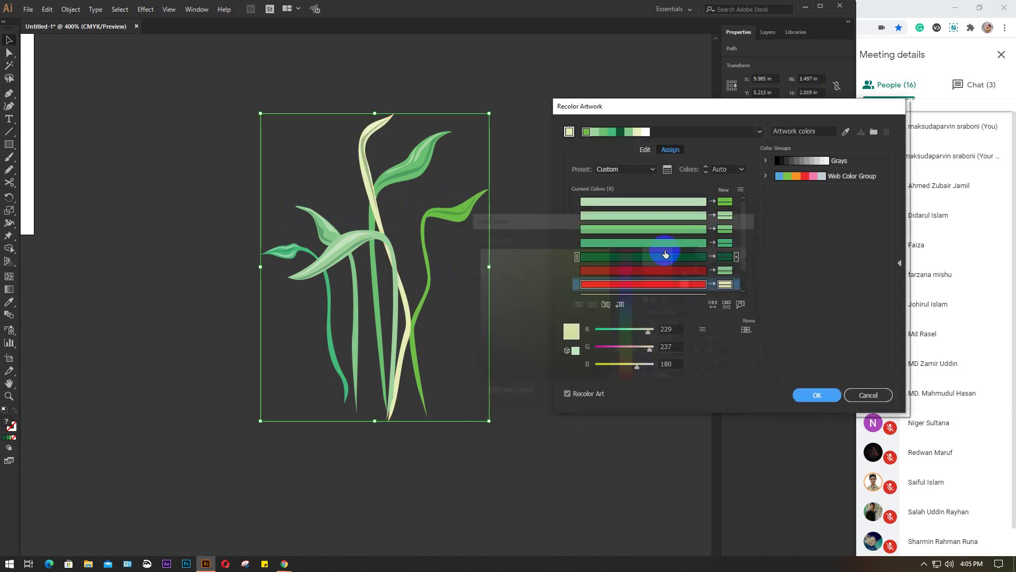
pyautogui.click(814, 394)
pyautogui.click(586, 251)
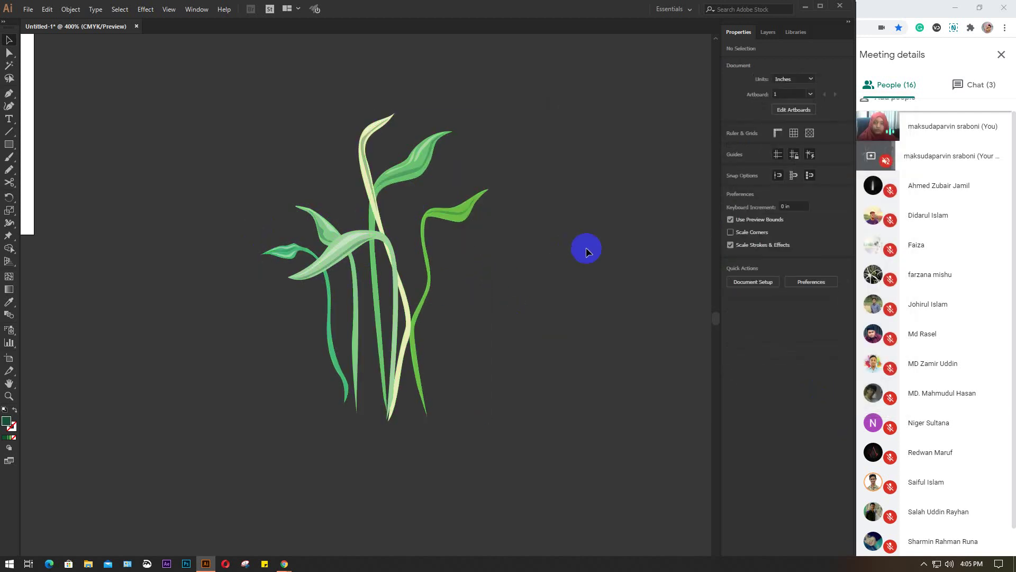
# Step: Delete the recolored foliage beside the artboard and the remaining foliage on the artboard, leaving the document empty
pyautogui.moveTo(586, 251); pyautogui.dragTo(236, 173)
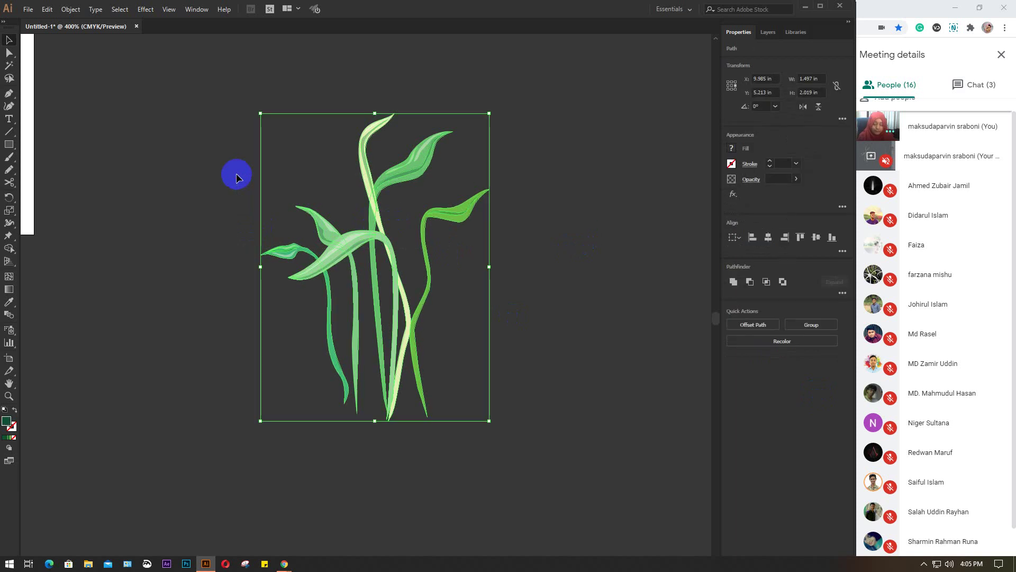
pyautogui.press('Delete')
pyautogui.moveTo(162, 73); pyautogui.dragTo(523, 337)
pyautogui.hotkey('ctrl', 'z')
pyautogui.hotkey('ctrl', '1')
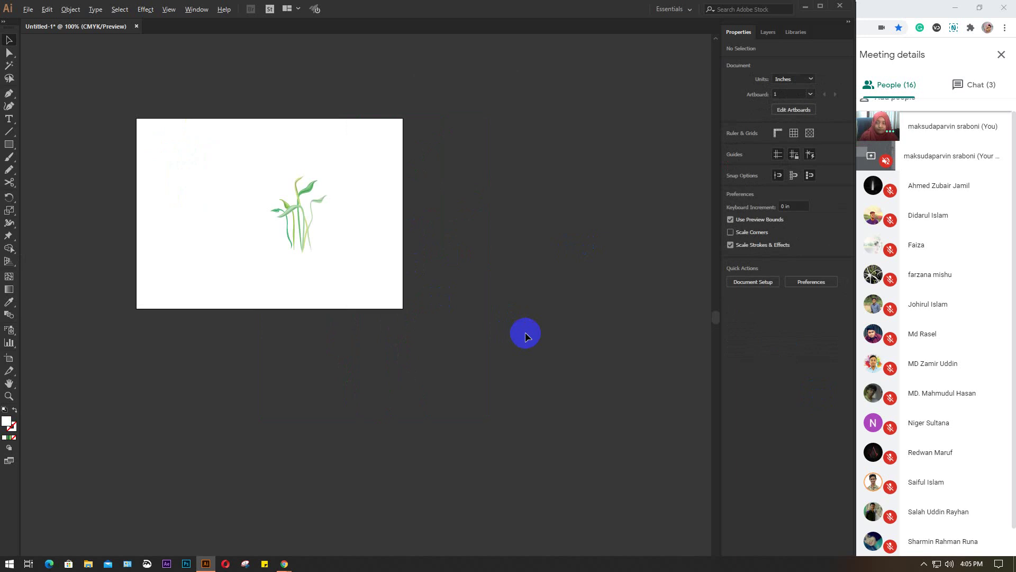
pyautogui.click(287, 210)
pyautogui.moveTo(235, 152)
pyautogui.mouseDown()
pyautogui.moveTo(392, 312)
pyautogui.moveTo(363, 284)
pyautogui.moveTo(420, 306)
pyautogui.mouseUp()
pyautogui.click(392, 312)
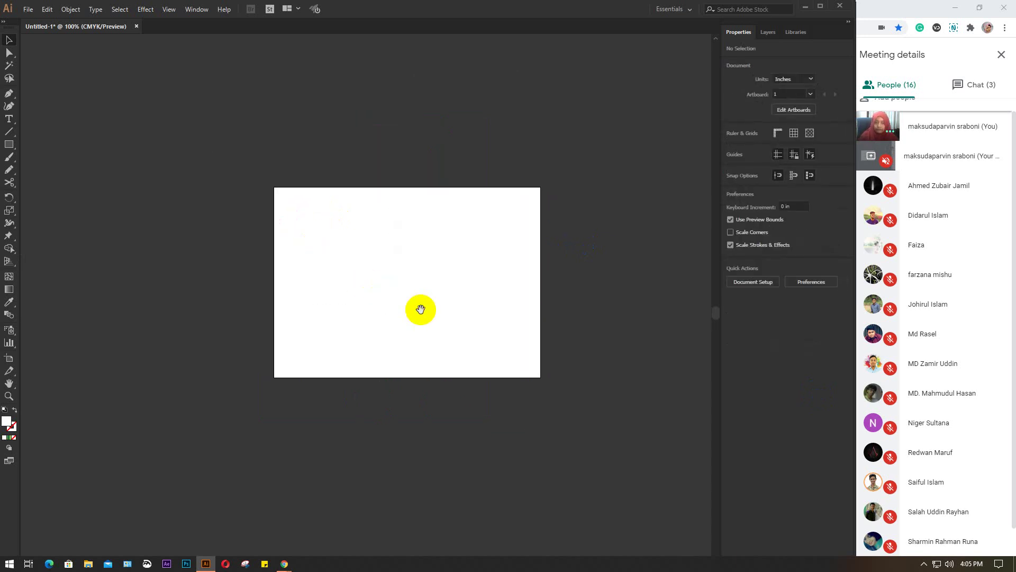
# Step: Review the symbolism tools grouped with the Symbol Sprayer, and switch back to the Selection tool
pyautogui.click(9, 329)
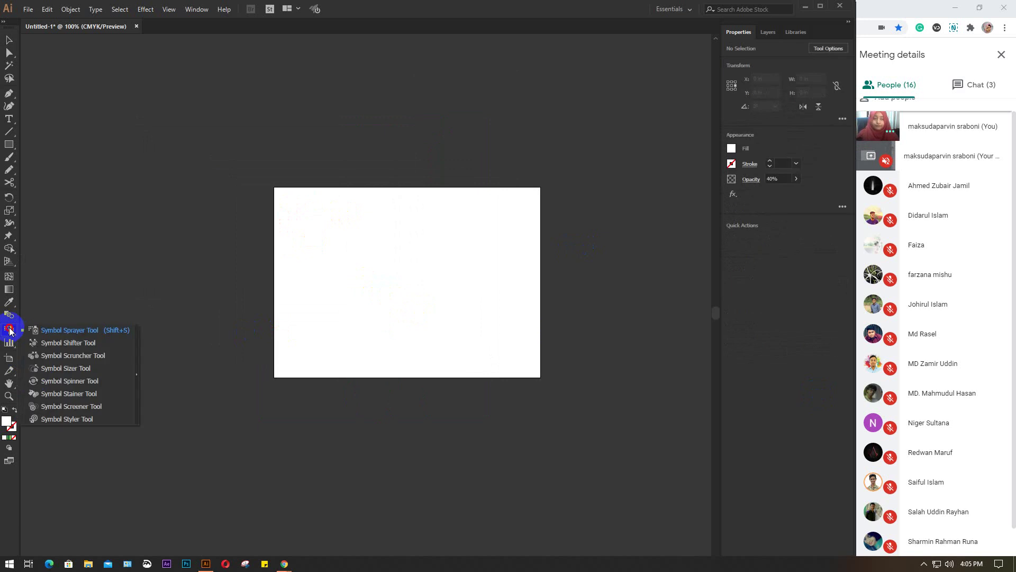
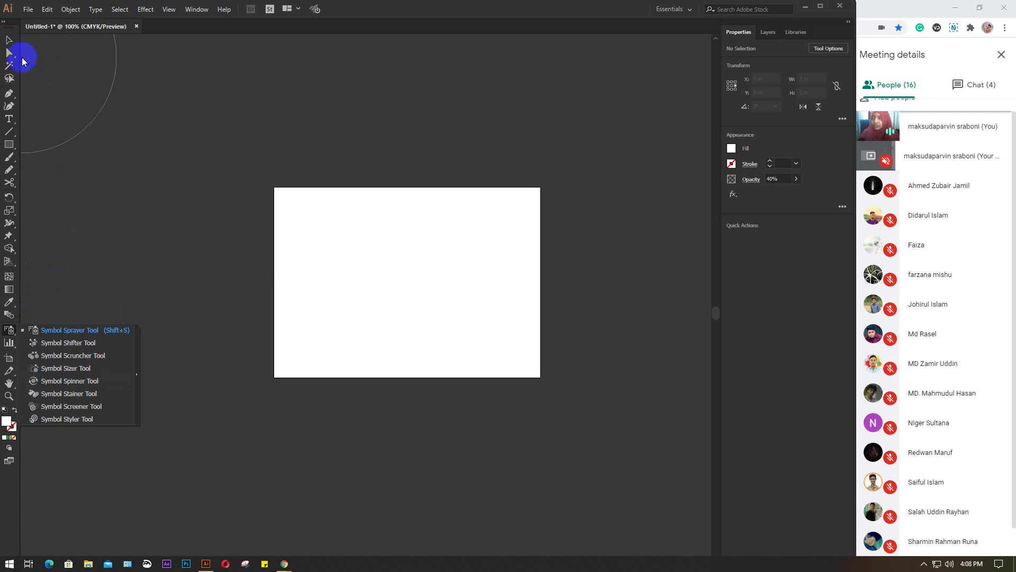
pyautogui.click(10, 42)
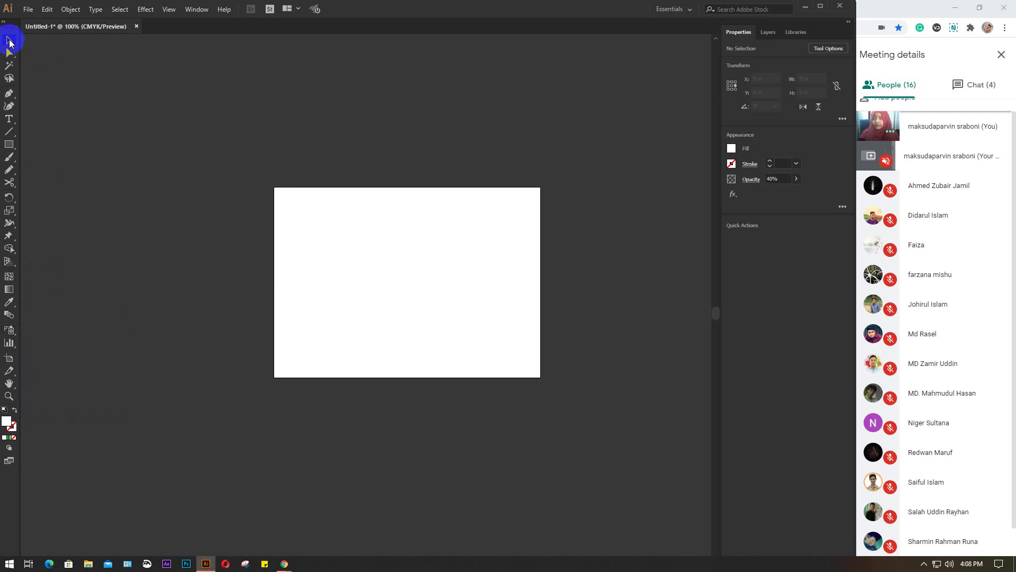
pyautogui.scroll(1, 433, 336)
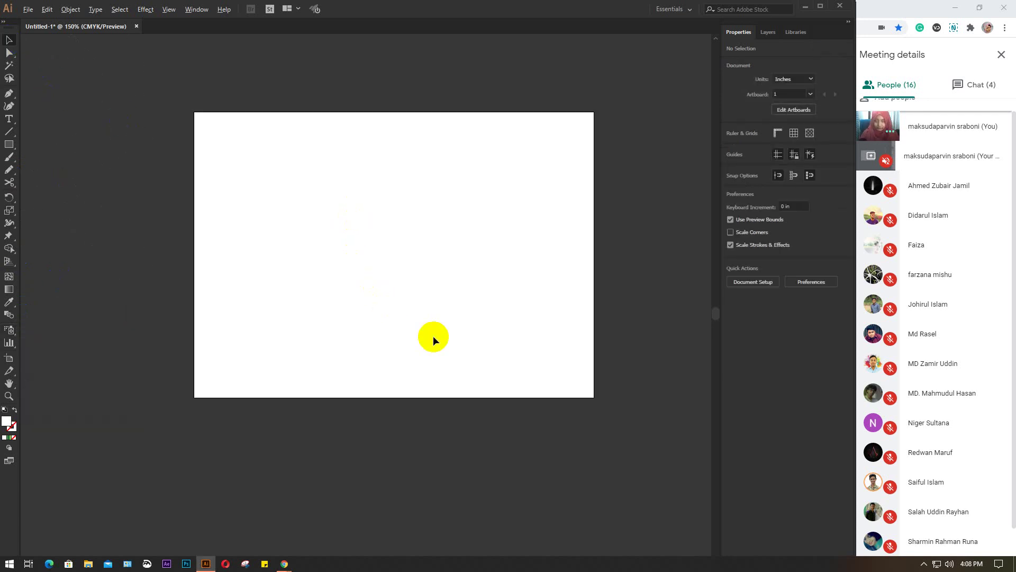
pyautogui.moveTo(422, 261); pyautogui.dragTo(396, 298)
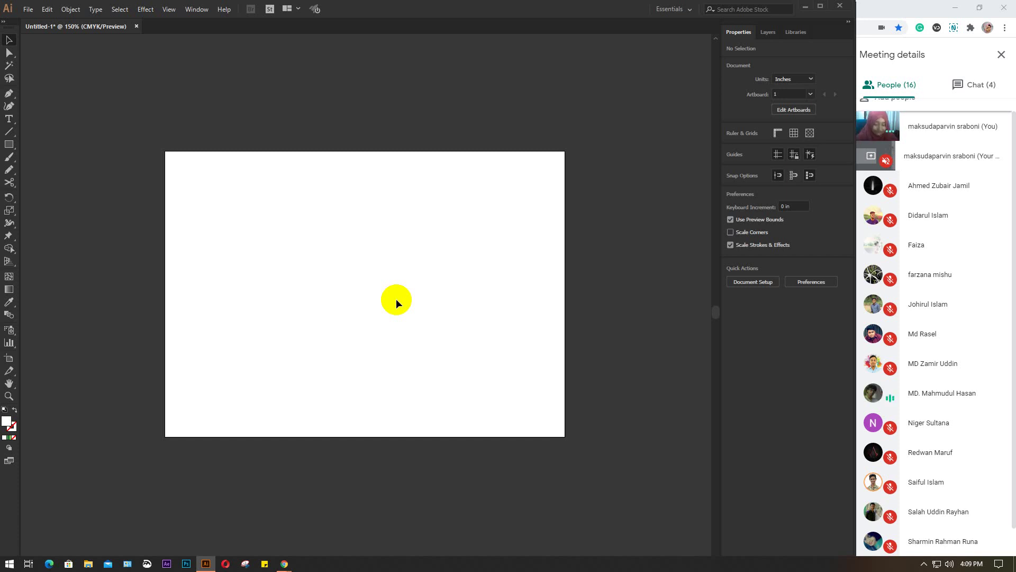
# Step: Switch to the Lot 15 attendance spreadsheet in Google Sheets and copy the Present entry in cell AO8 of sheet GD 51
pyautogui.doubleClick(898, 8)
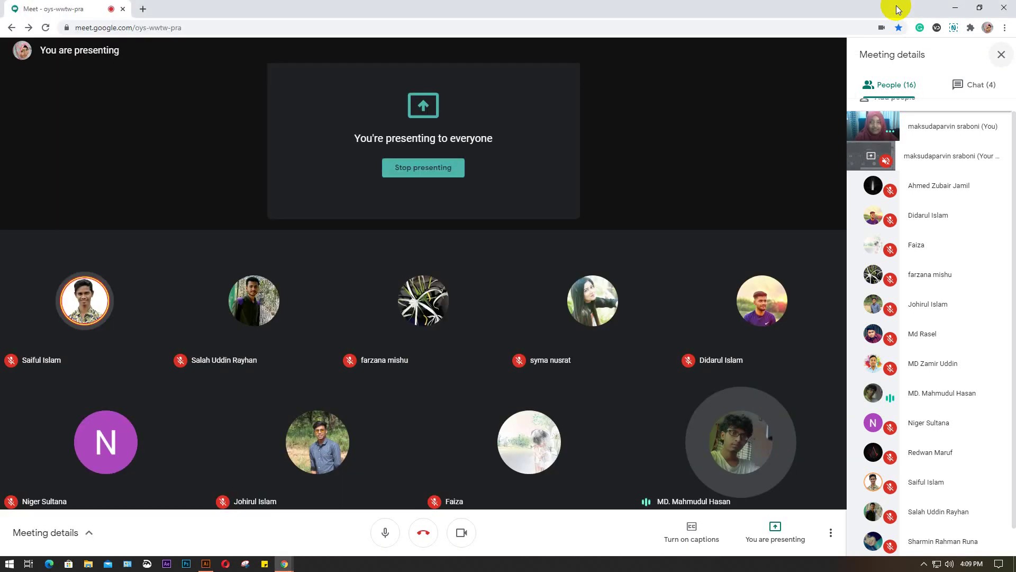
pyautogui.moveTo(285, 563)
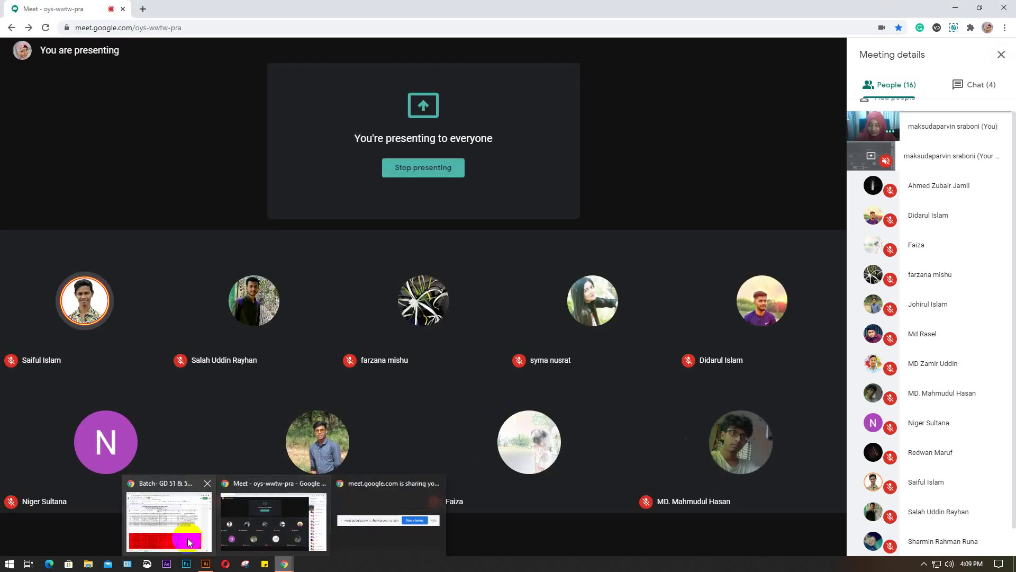
pyautogui.click(189, 543)
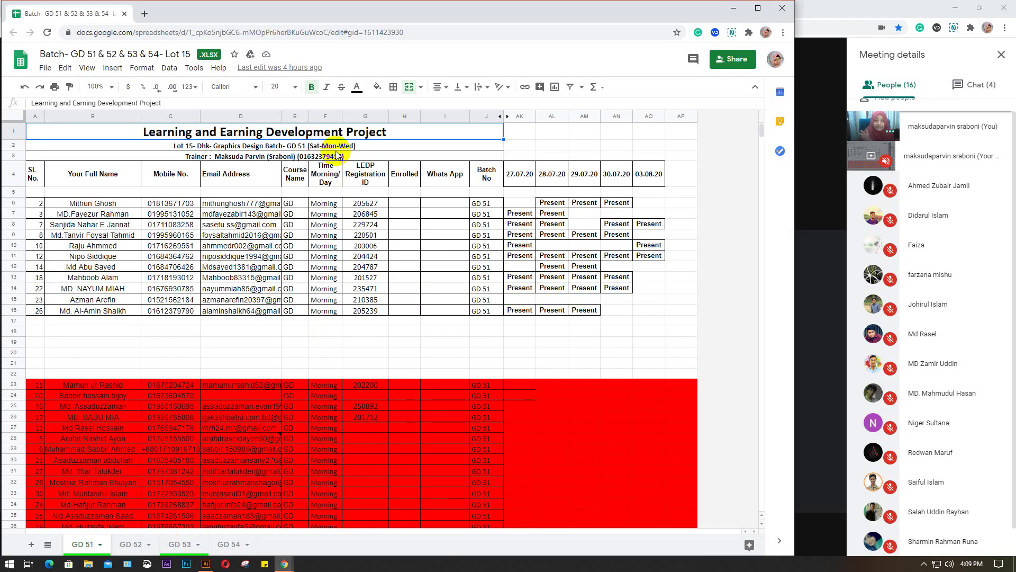
pyautogui.click(645, 180)
pyautogui.click(648, 226)
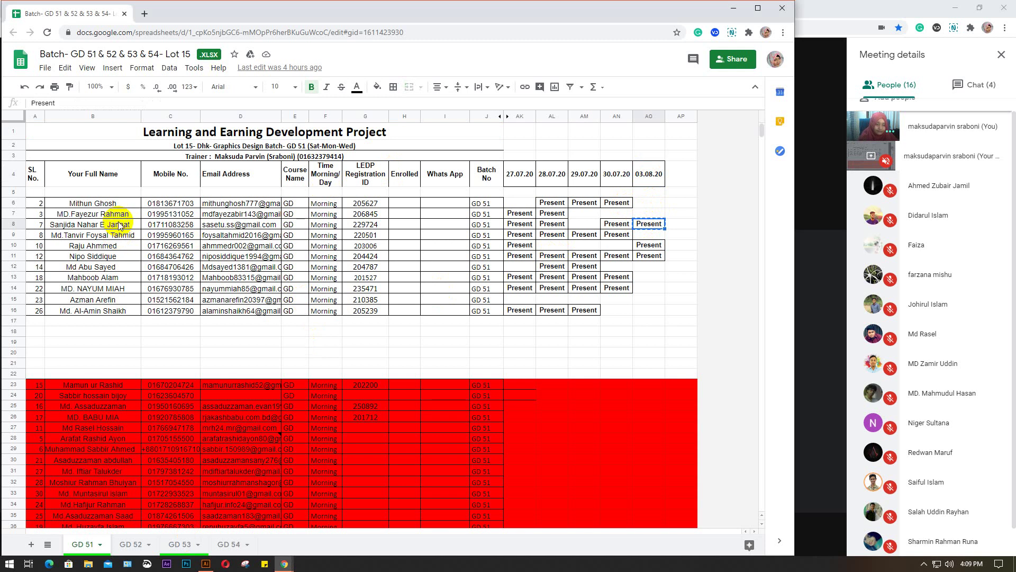
# Step: Open the GD 54 sheet and mark the student in row 20 as Present for 03.08.20
pyautogui.click(229, 544)
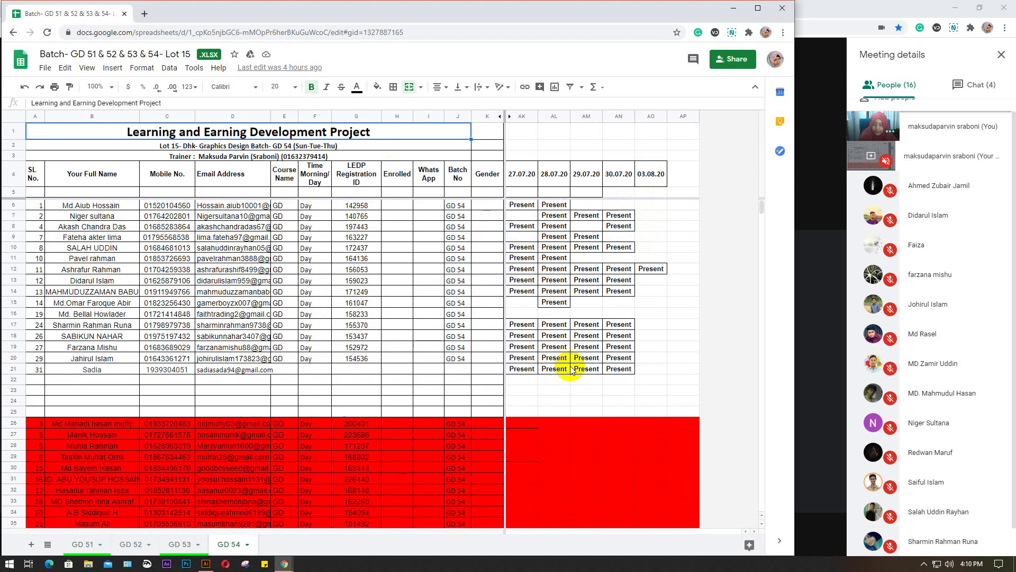
pyautogui.click(653, 368)
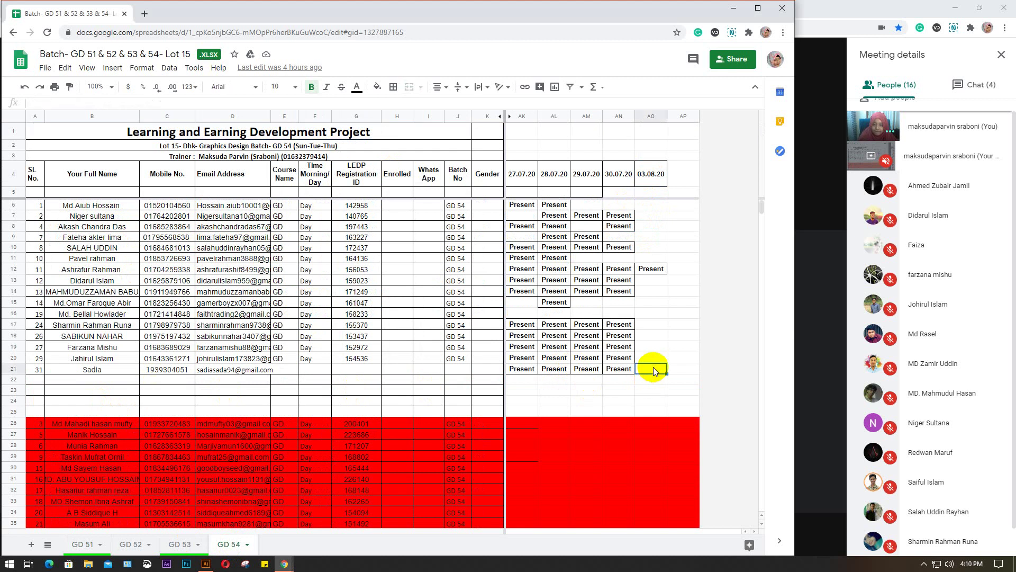
pyautogui.click(12, 370)
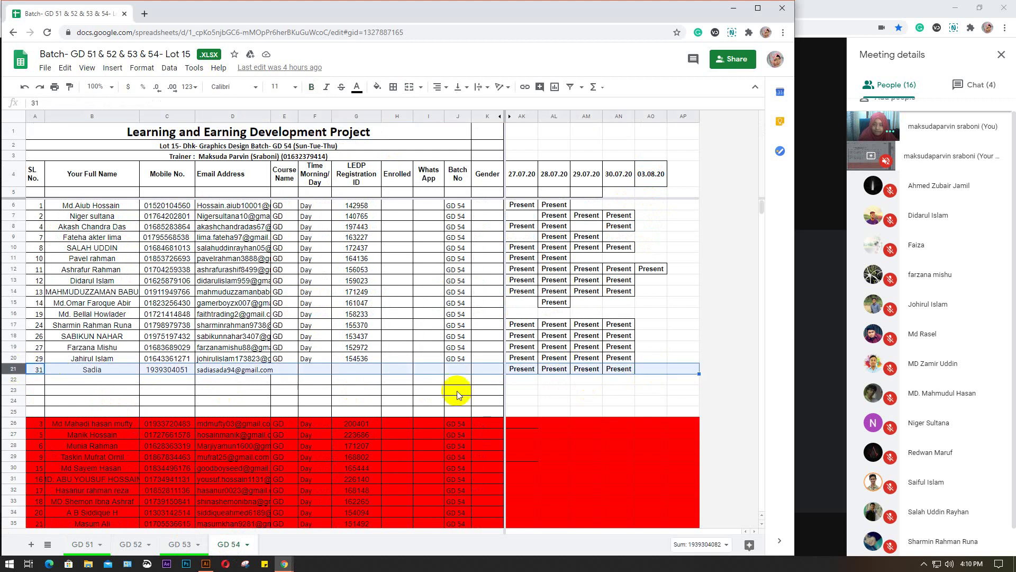
pyautogui.click(649, 358)
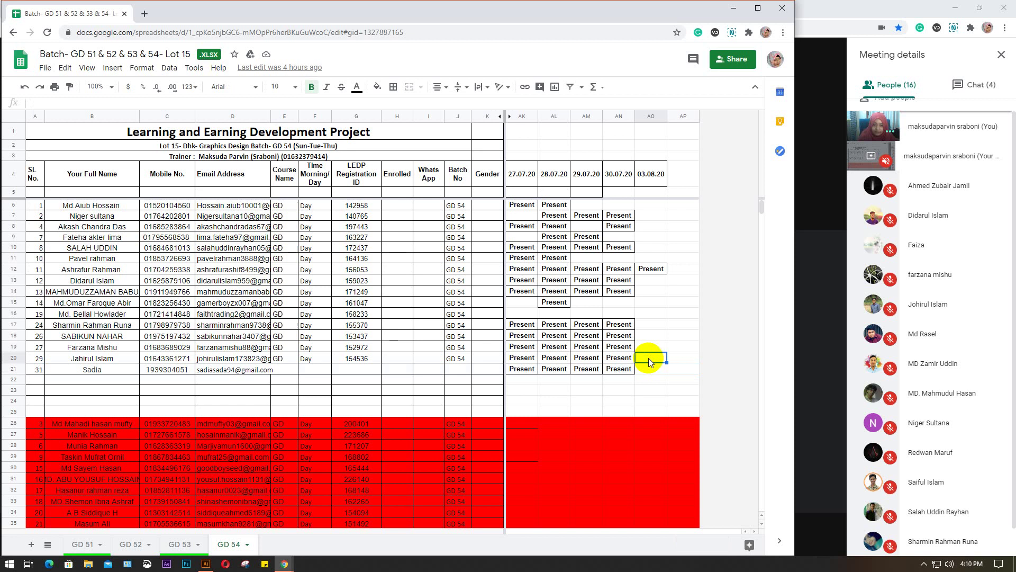
pyautogui.write('Present')
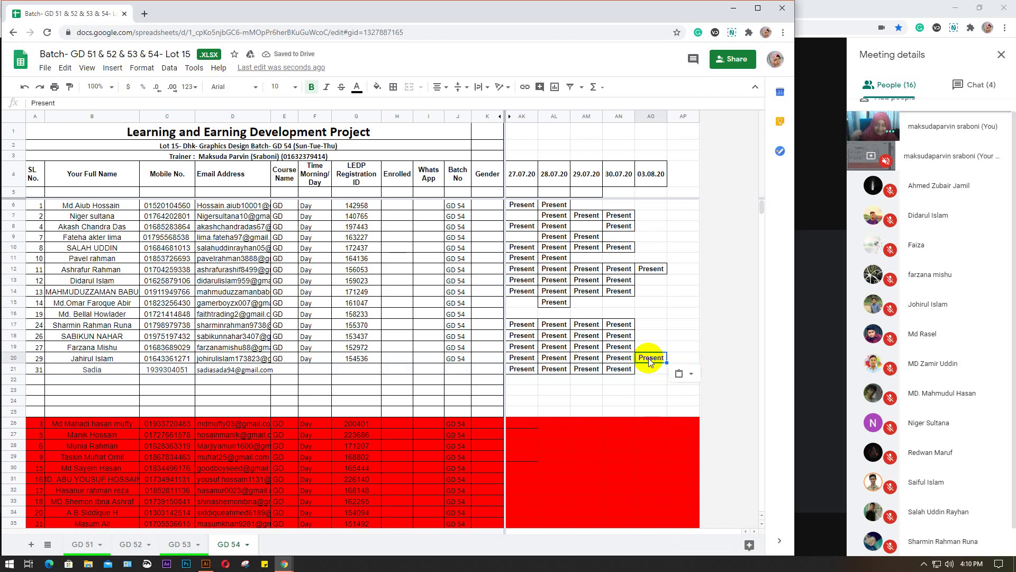
# Step: Mark the students in rows 19, 18 and 17 as Present in the 03.08.20 column
pyautogui.click(649, 346)
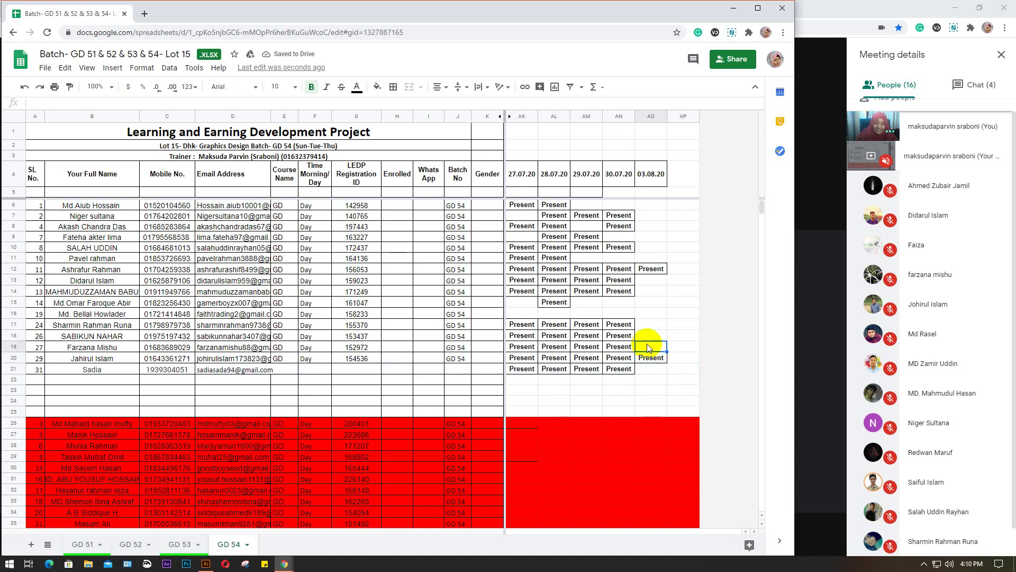
pyautogui.write('Present')
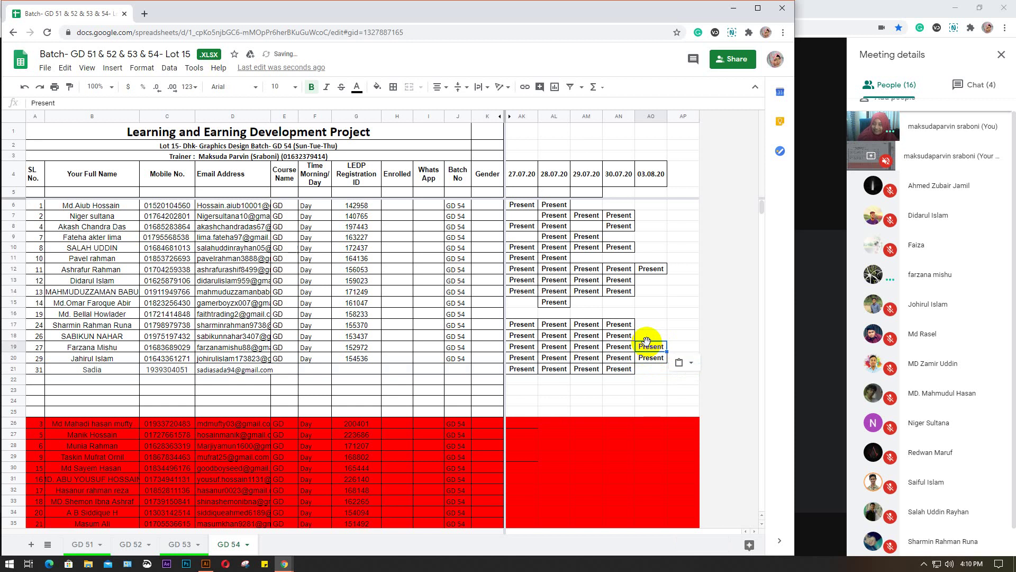
pyautogui.click(650, 335)
pyautogui.write('Present')
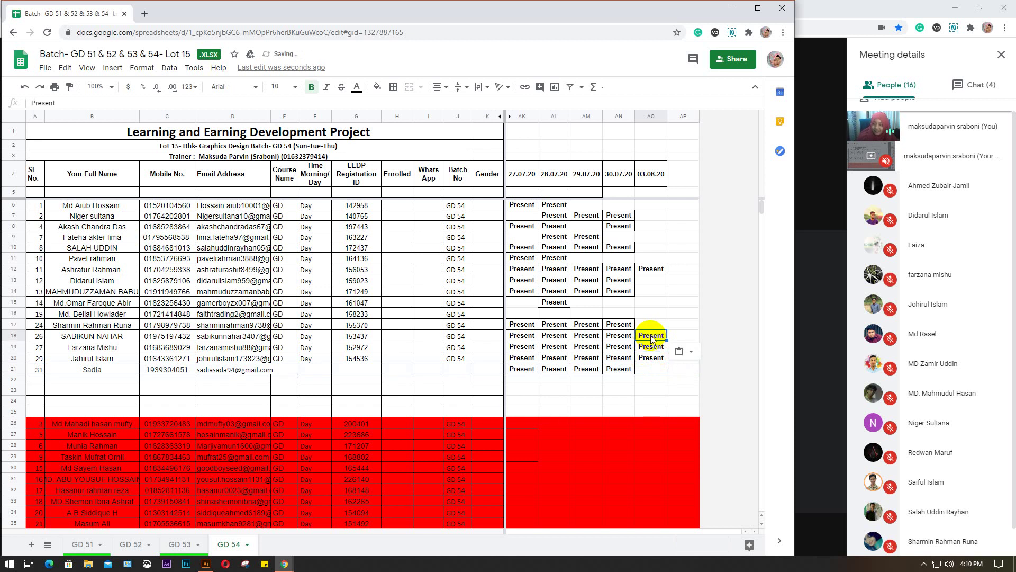
pyautogui.click(645, 326)
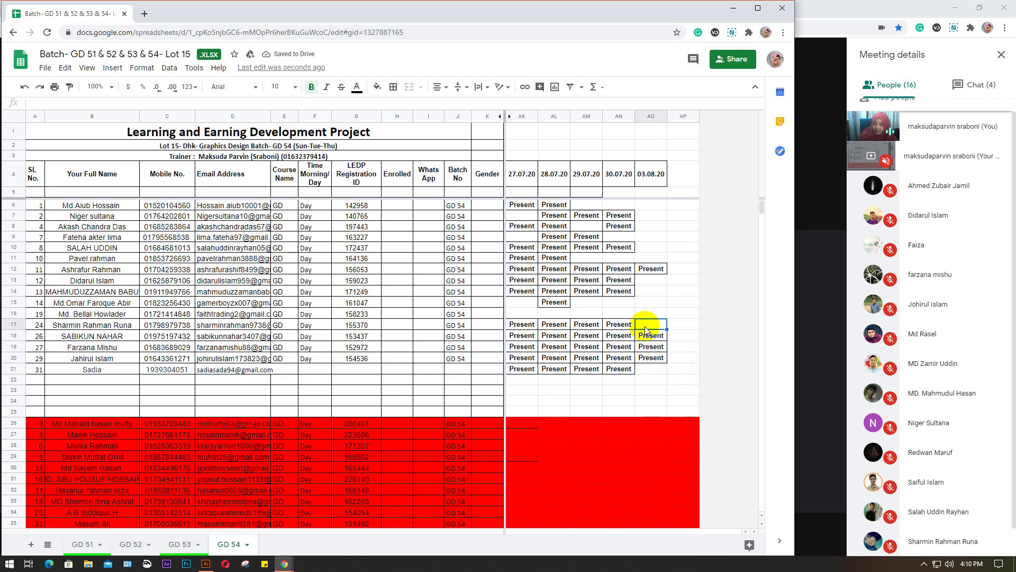
pyautogui.write('Present')
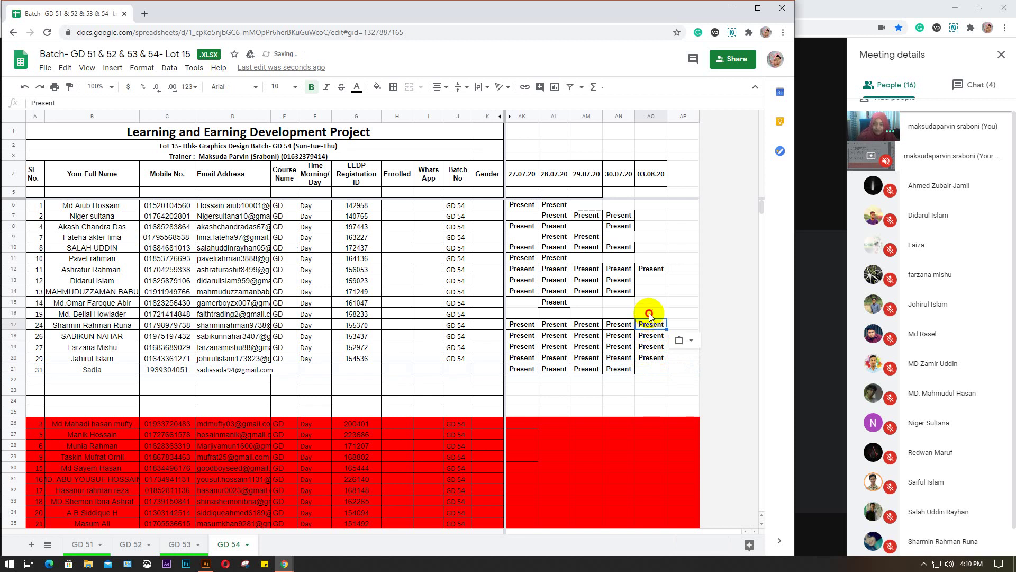
# Step: Enter Present for 03.08.20 in rows 15 and 13, leaving rows 16 and 14 blank
pyautogui.click(649, 312)
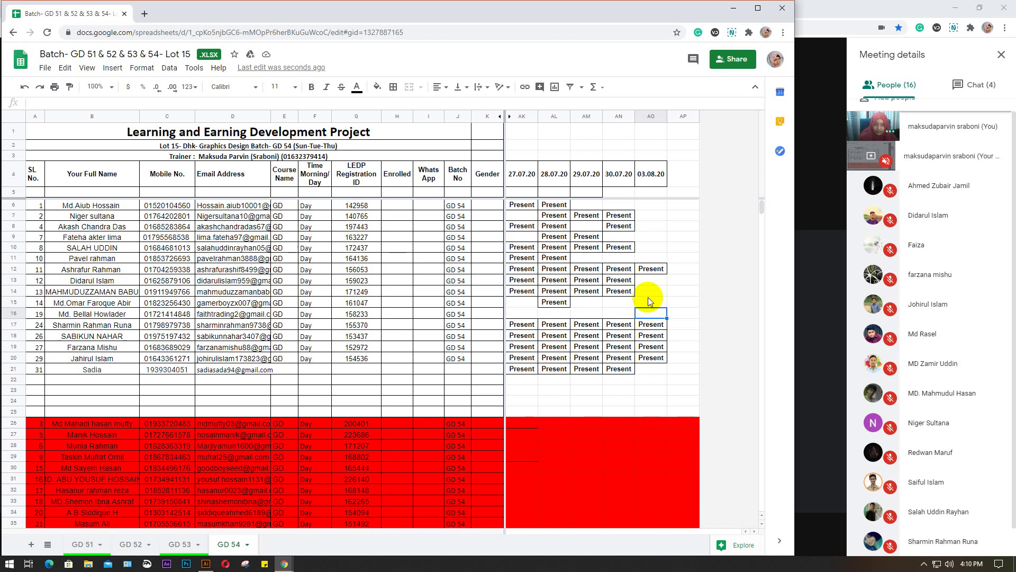
pyautogui.click(647, 301)
pyautogui.write('Present')
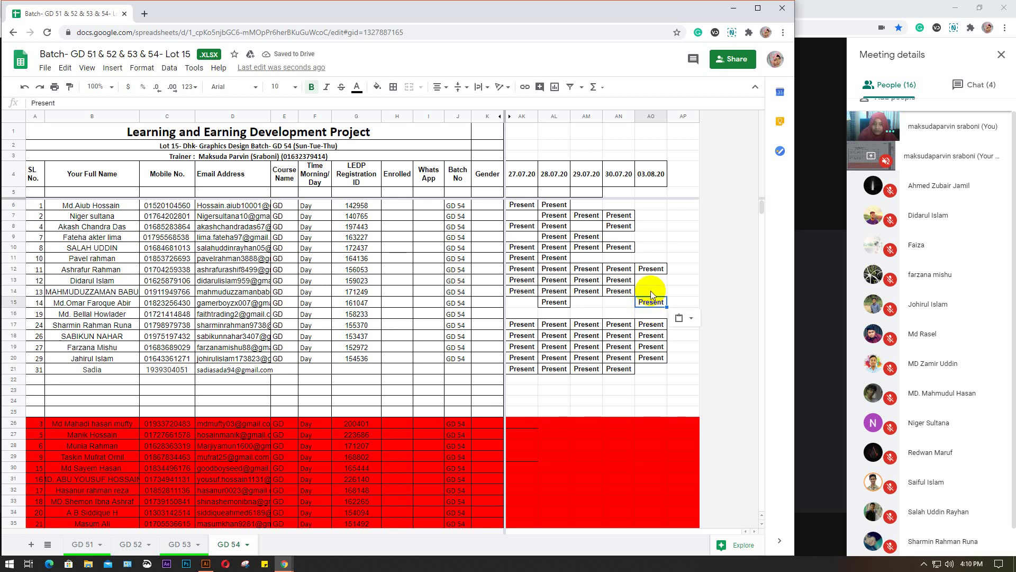
pyautogui.click(649, 291)
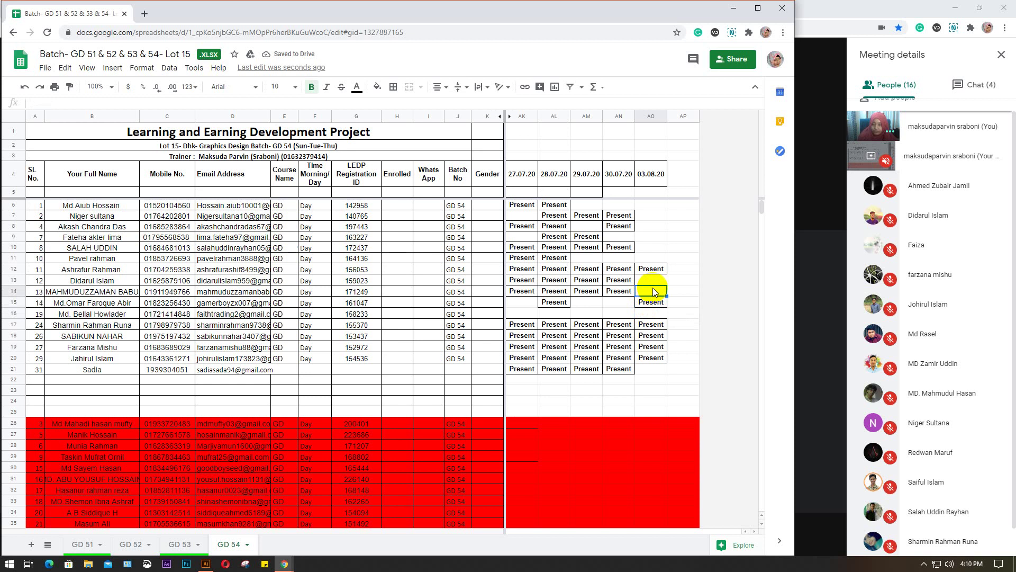
pyautogui.click(644, 280)
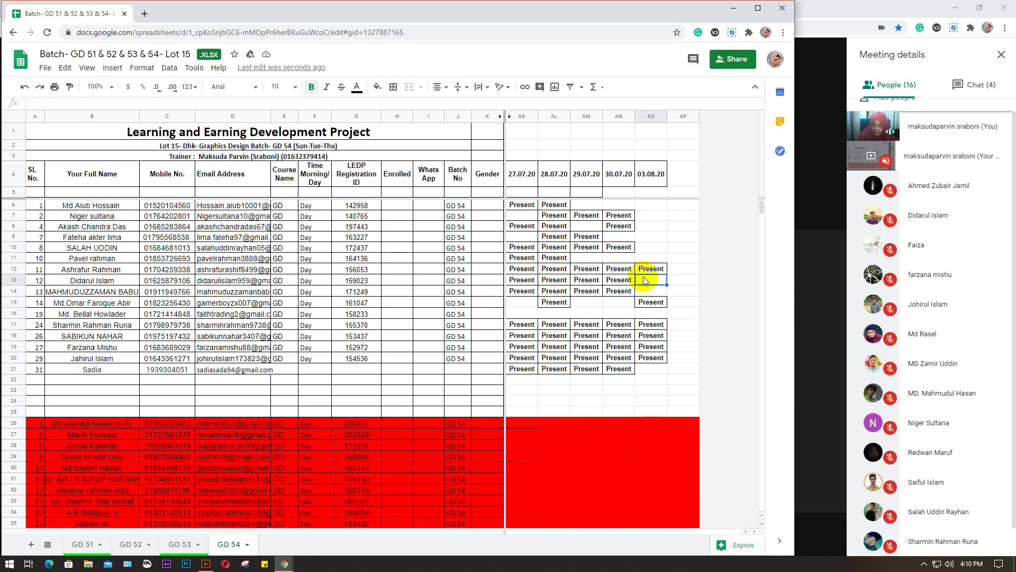
pyautogui.write('Present')
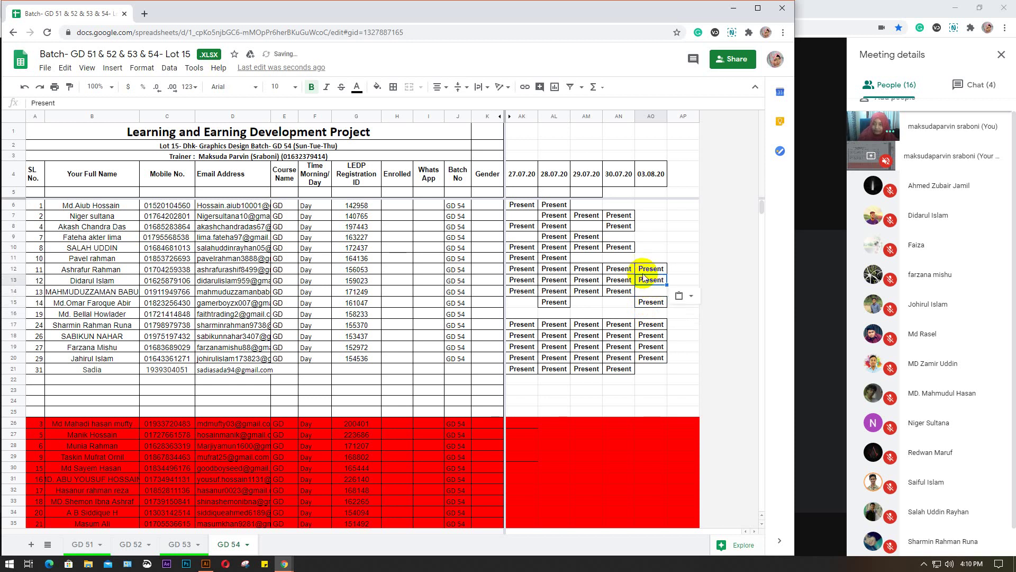
# Step: Check the meeting's participant list and enter Present for 03.08.20 in rows 10 and 7 of the GD 54 sheet
pyautogui.click(645, 257)
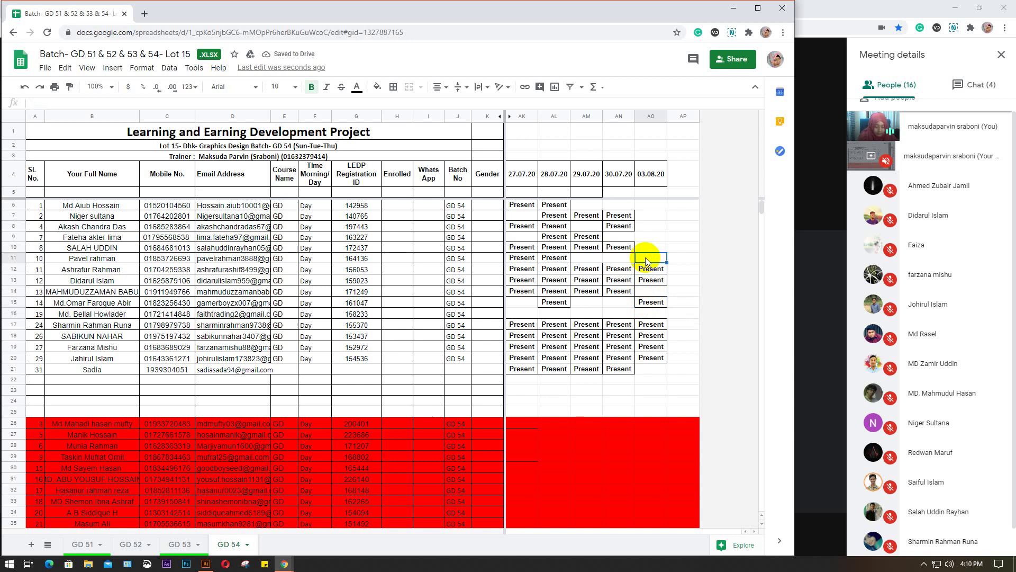
pyautogui.scroll(-1, 966, 359)
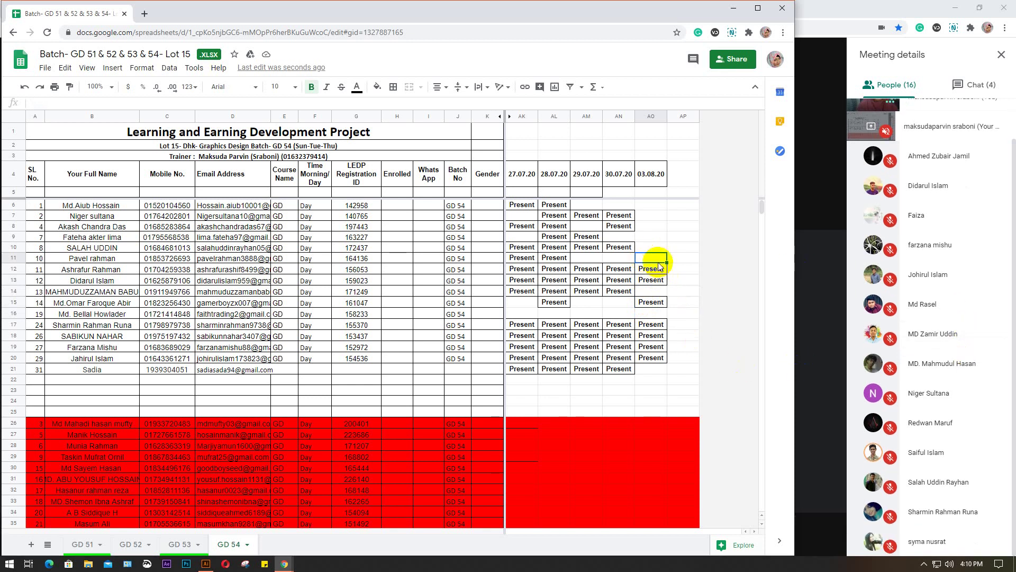
pyautogui.click(649, 249)
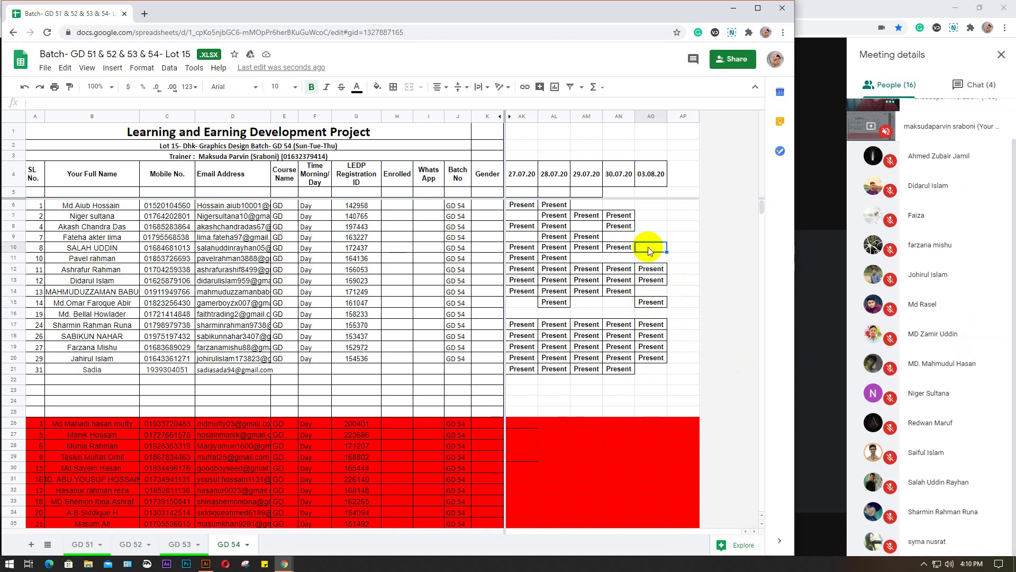
pyautogui.write('Present')
pyautogui.click(650, 236)
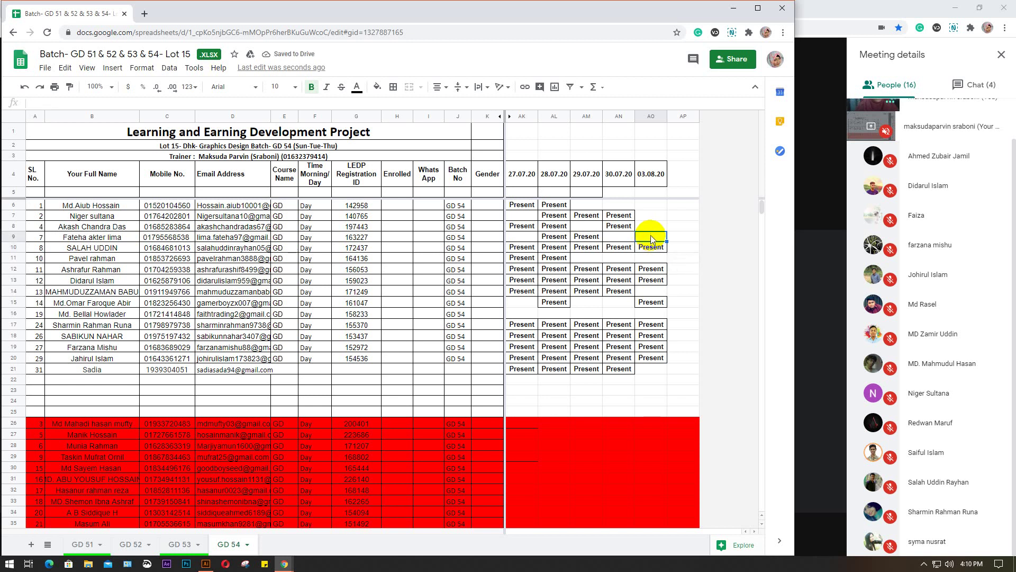
pyautogui.click(652, 227)
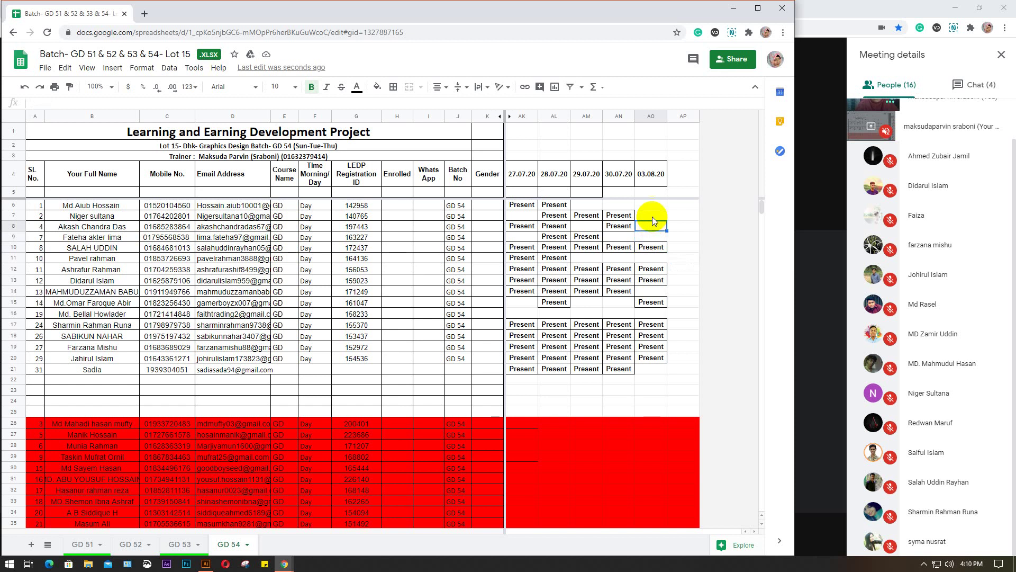
pyautogui.click(649, 214)
pyautogui.write('Present')
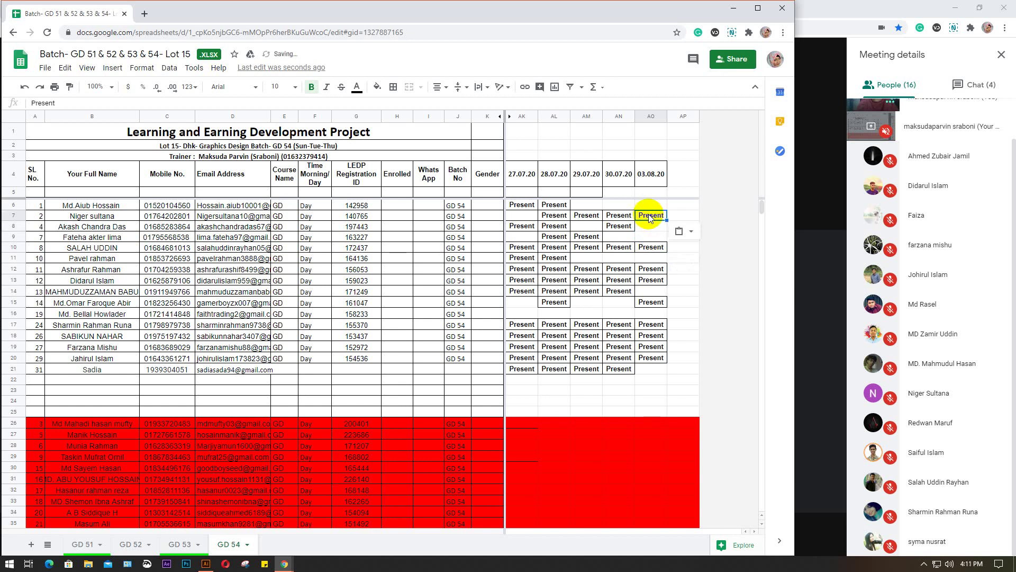
pyautogui.click(647, 206)
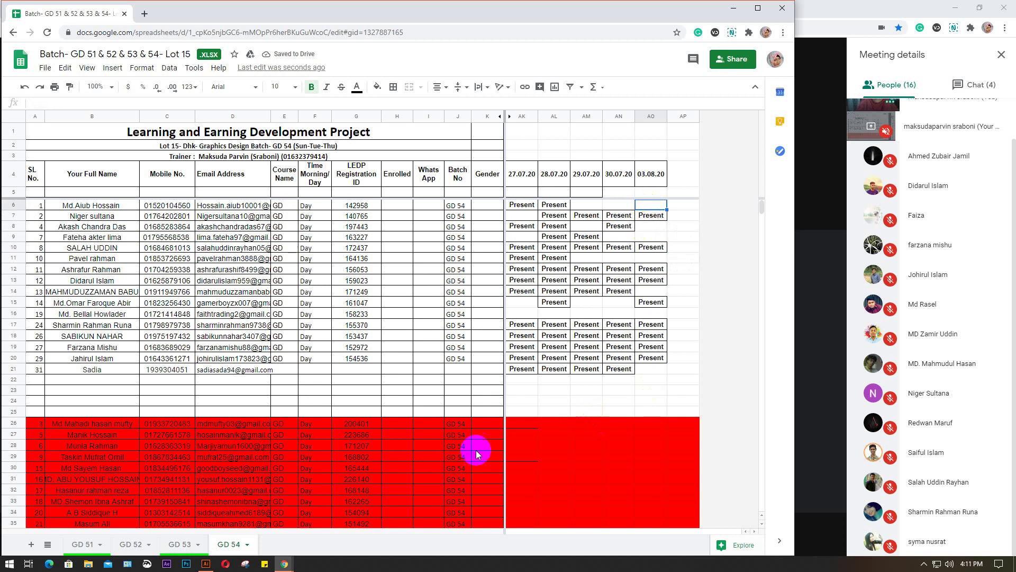
# Step: Open the GD 52 sheet and mark row 20 as Present for 03.08.20, leaving rows 24, 23 and 22 blank
pyautogui.click(180, 545)
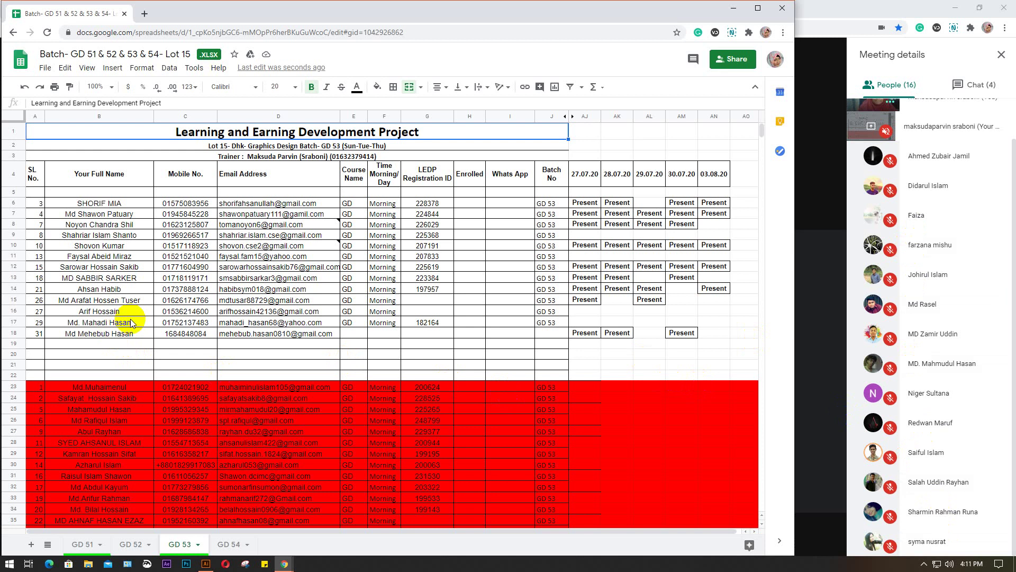
pyautogui.click(133, 544)
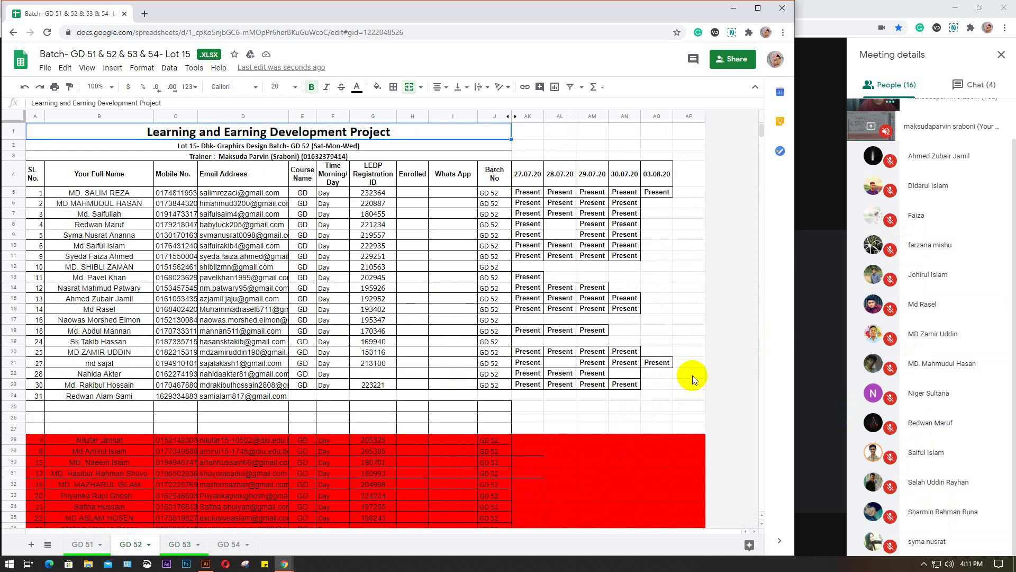
pyautogui.click(10, 397)
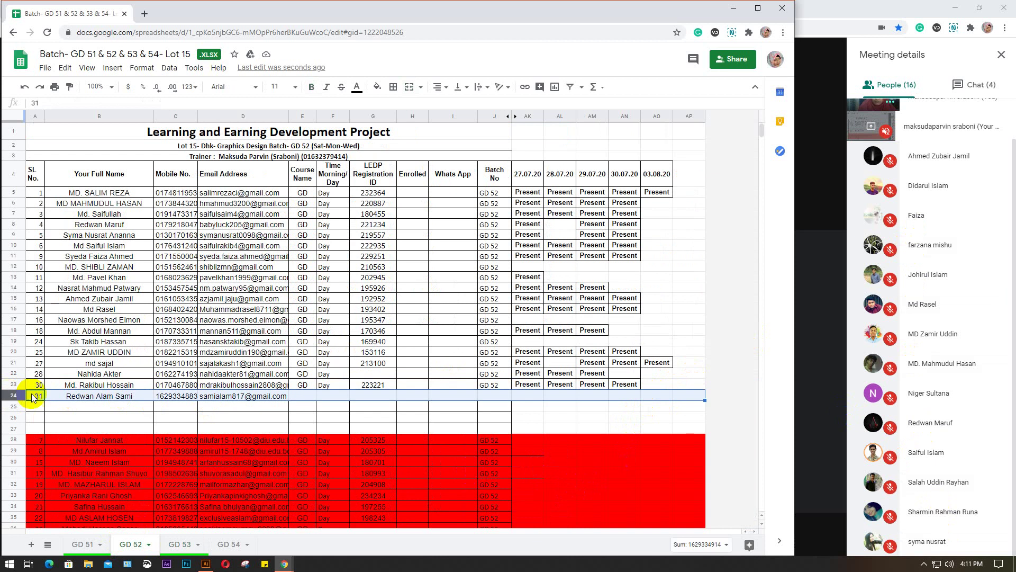
pyautogui.click(656, 393)
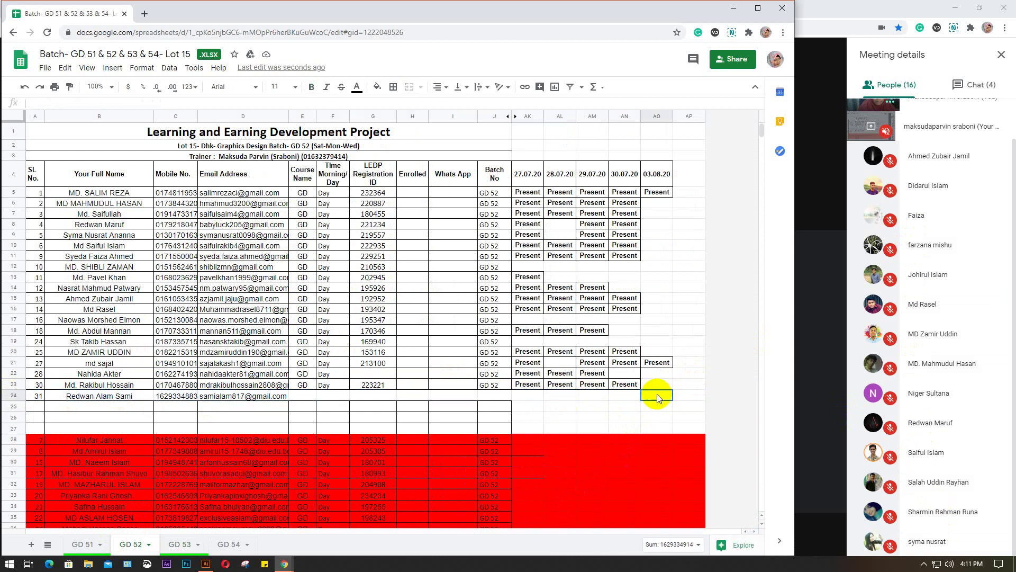
pyautogui.click(654, 383)
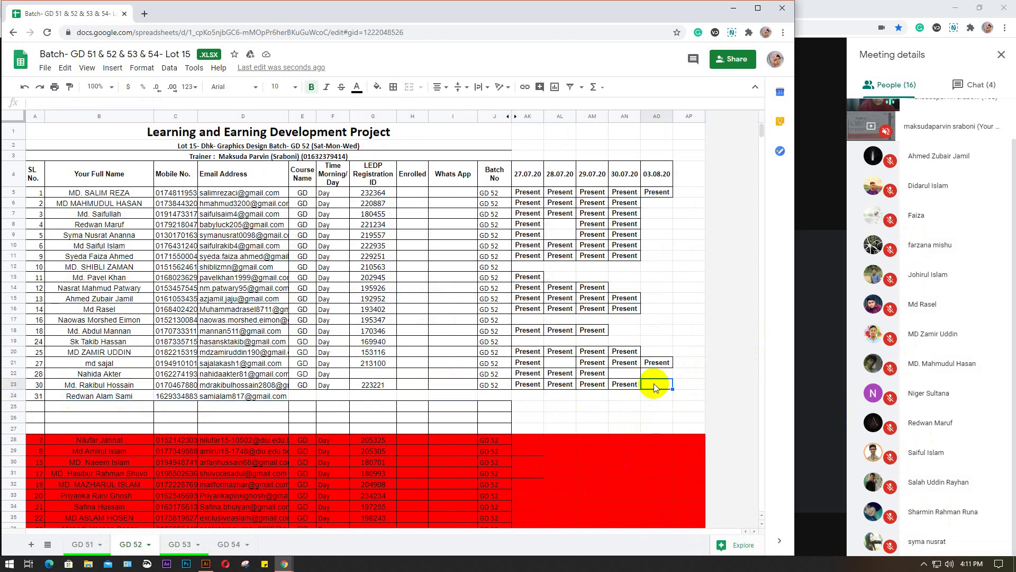
pyautogui.click(655, 373)
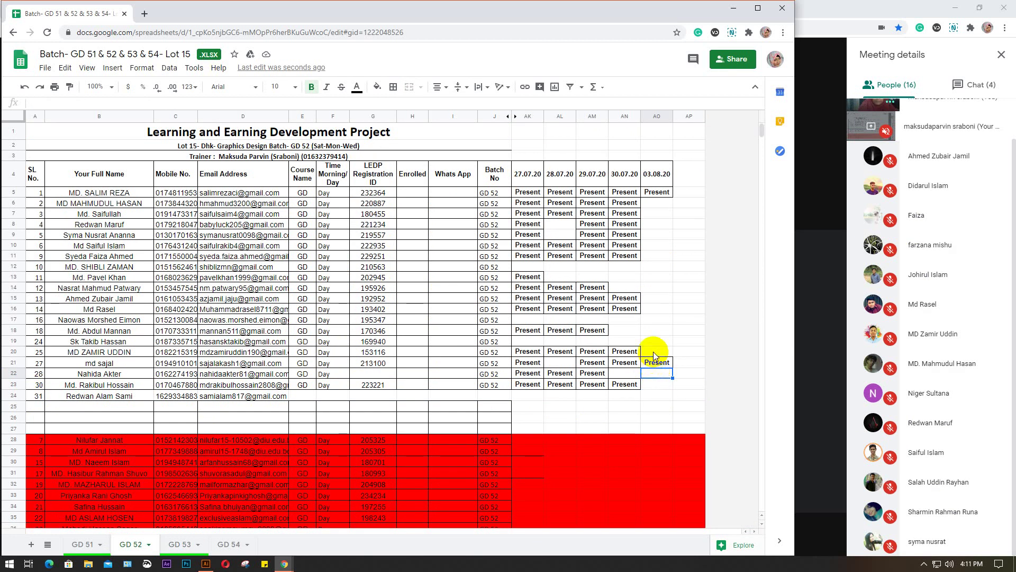
pyautogui.click(653, 352)
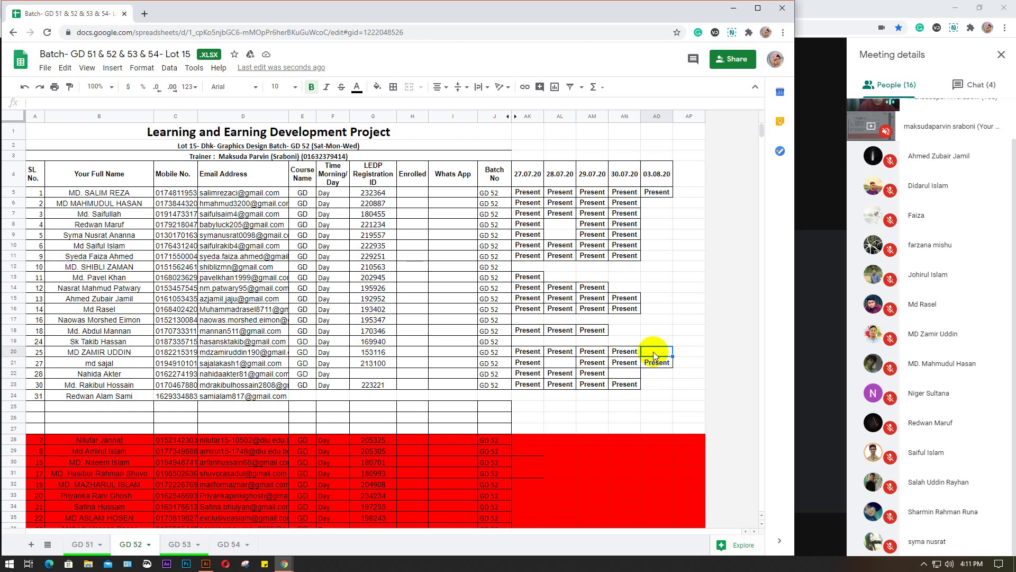
pyautogui.write('Present')
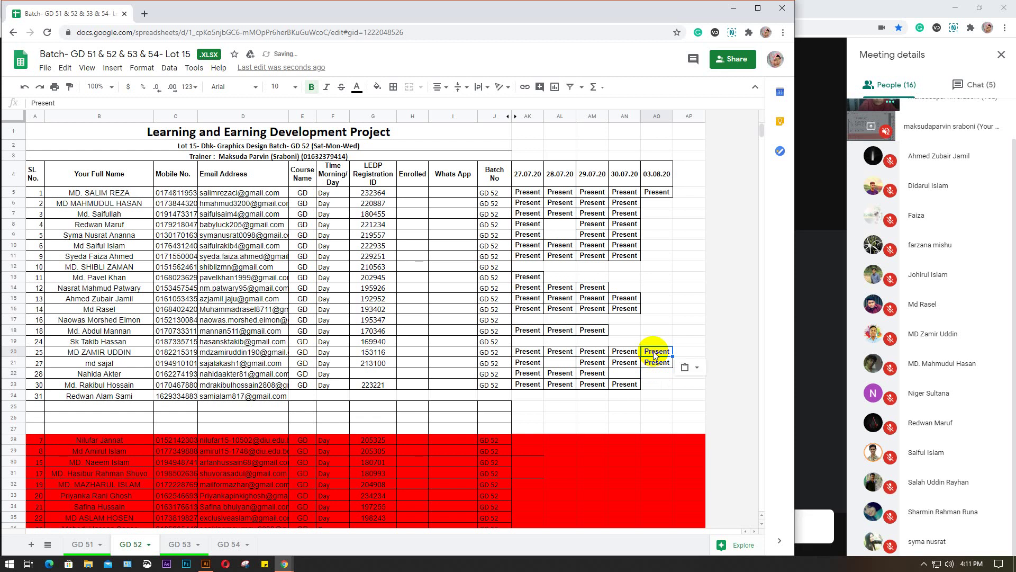
# Step: Enter Present for 03.08.20 in rows 16 and 15, leaving rows 19, 18 and 17 blank
pyautogui.click(653, 340)
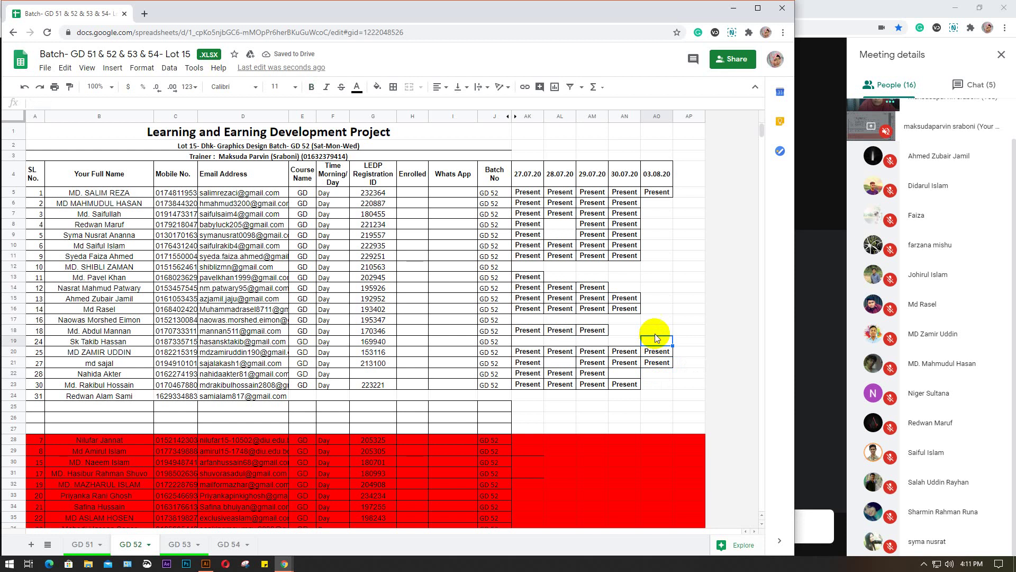
pyautogui.click(659, 329)
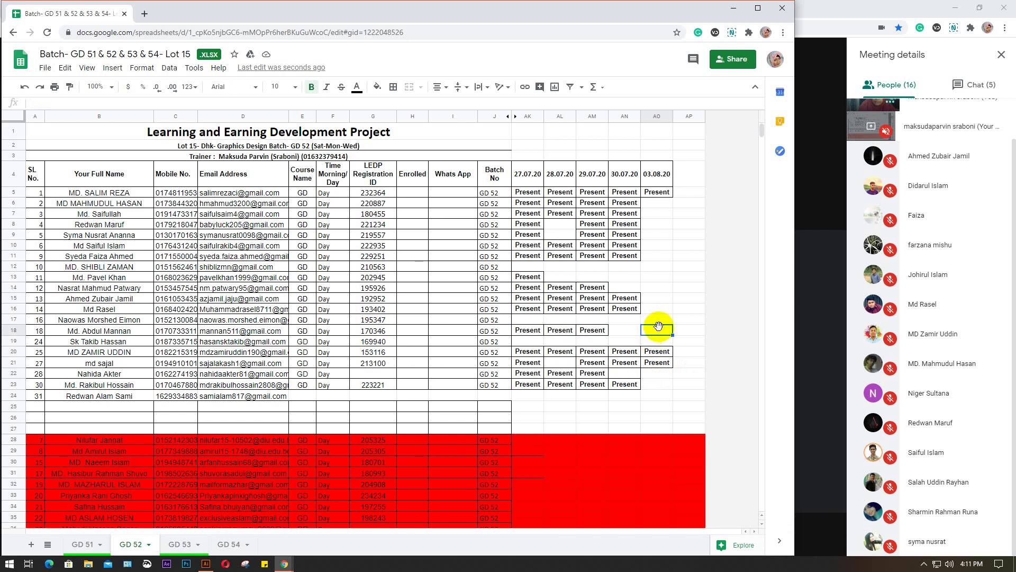
pyautogui.click(654, 320)
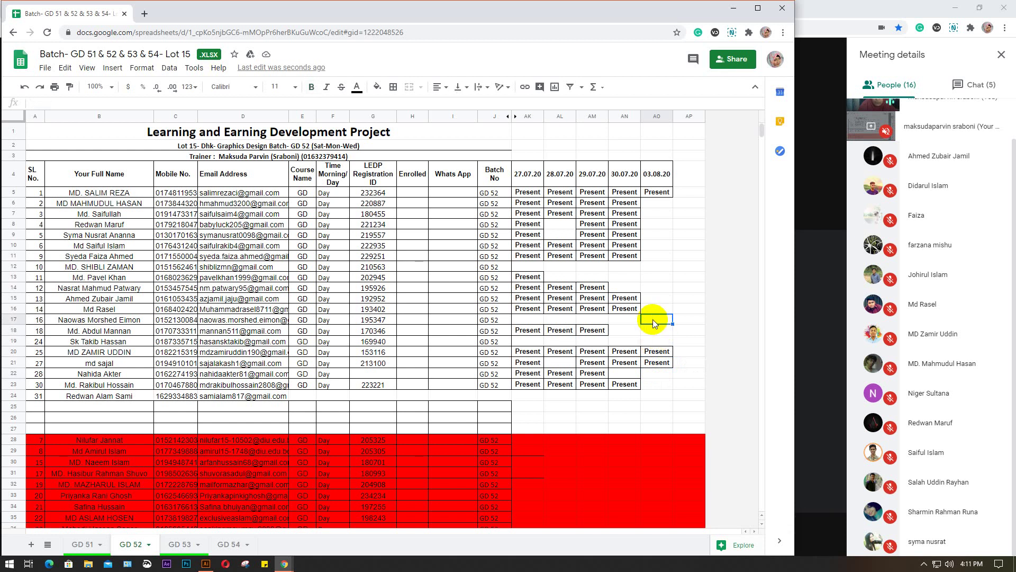
pyautogui.click(659, 308)
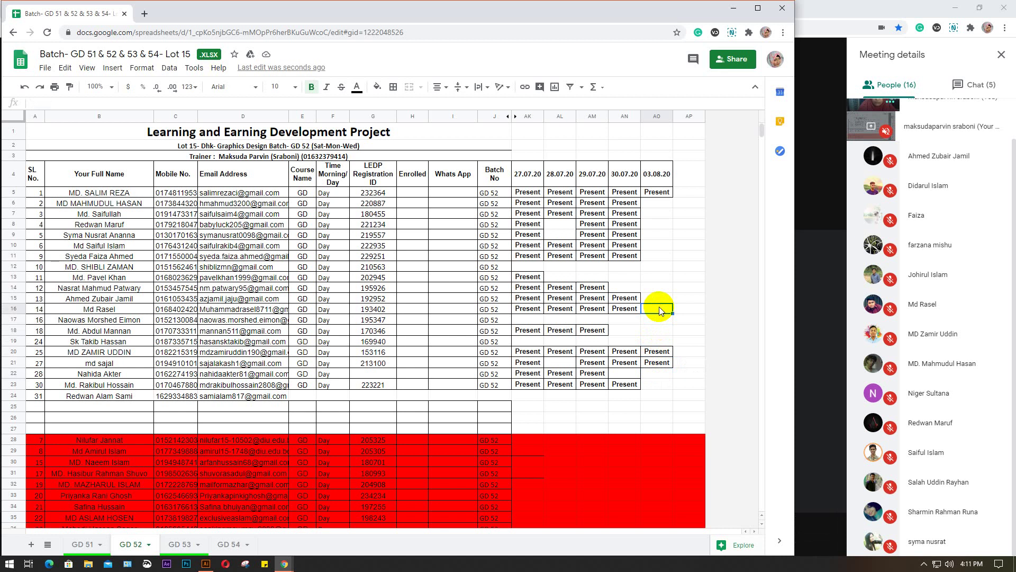
pyautogui.write('Present')
pyautogui.click(653, 295)
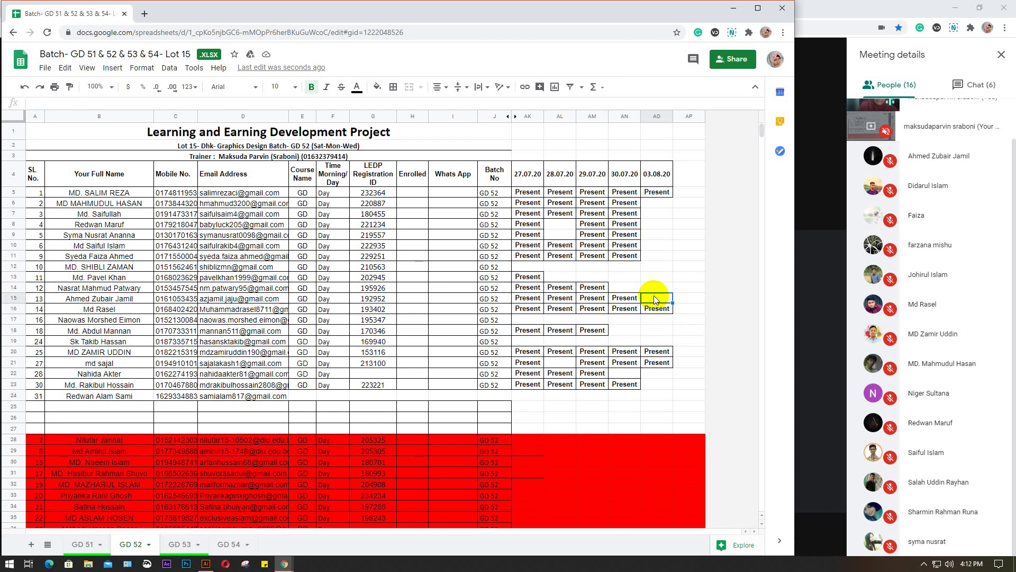
pyautogui.write('Present')
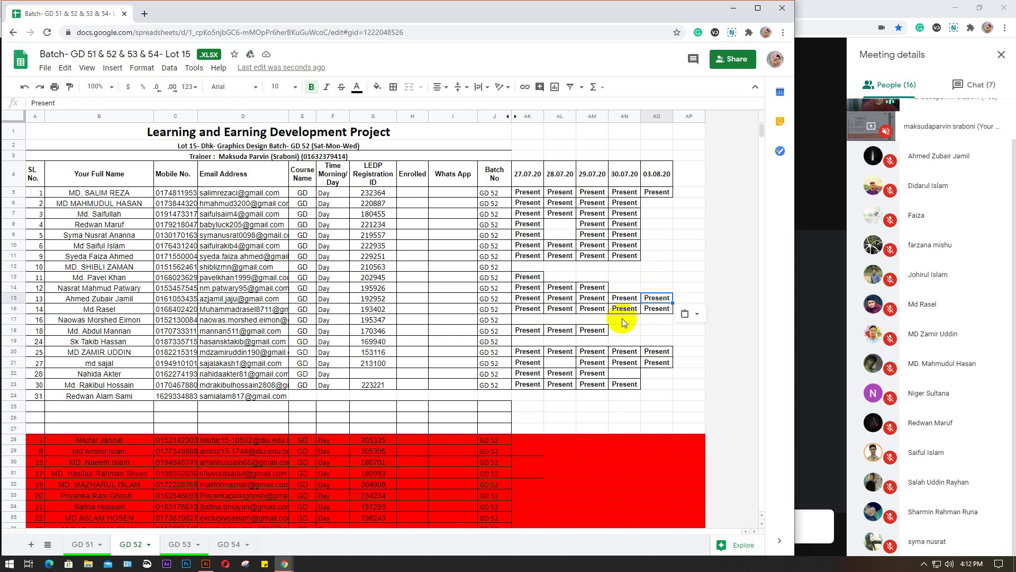
# Step: Mark the students in rows 11 and 10 as Present for 03.08.20, leaving rows 14, 13 and 12 blank
pyautogui.click(653, 291)
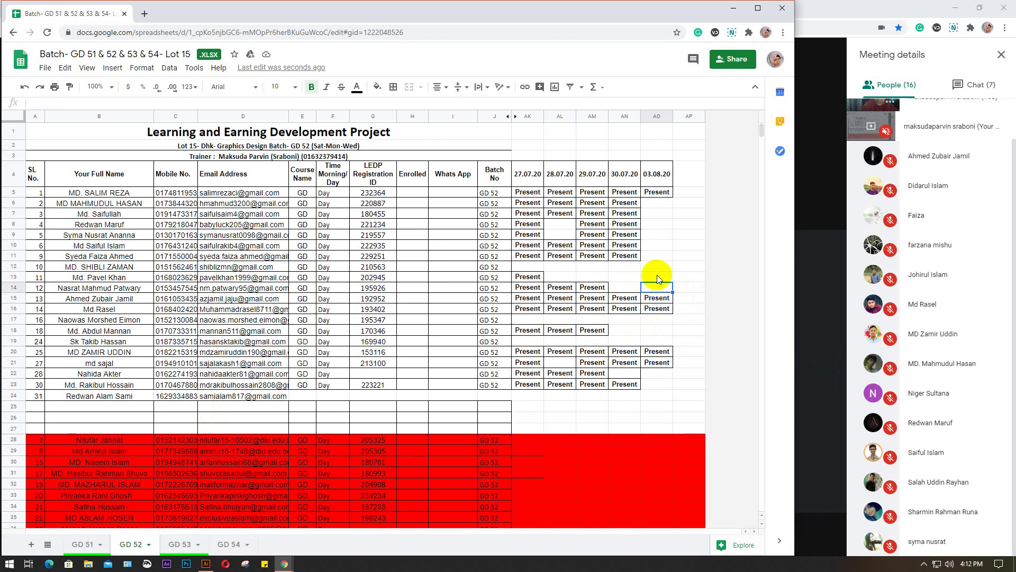
pyautogui.click(658, 278)
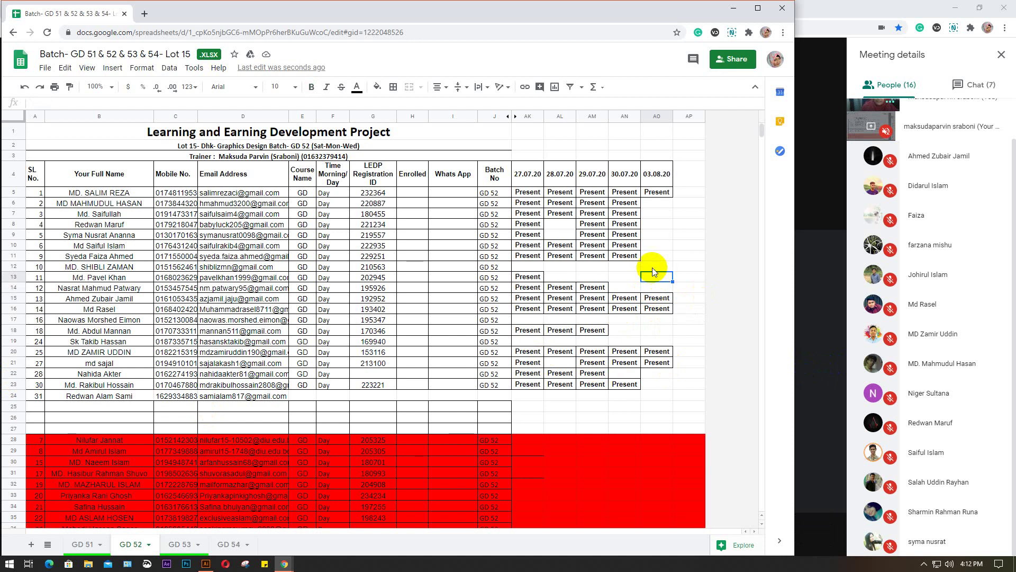
pyautogui.click(653, 268)
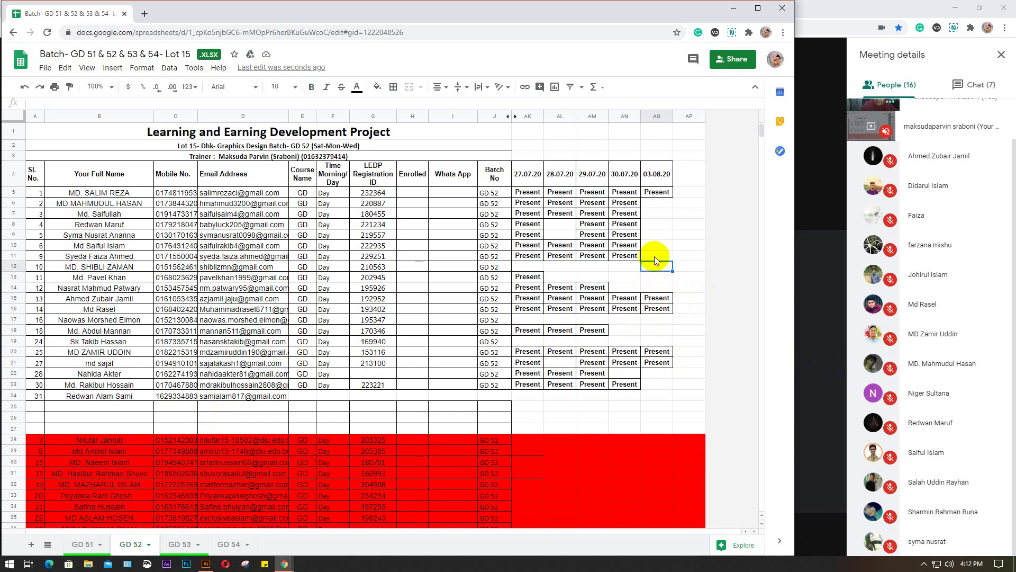
pyautogui.click(653, 255)
pyautogui.write('Present')
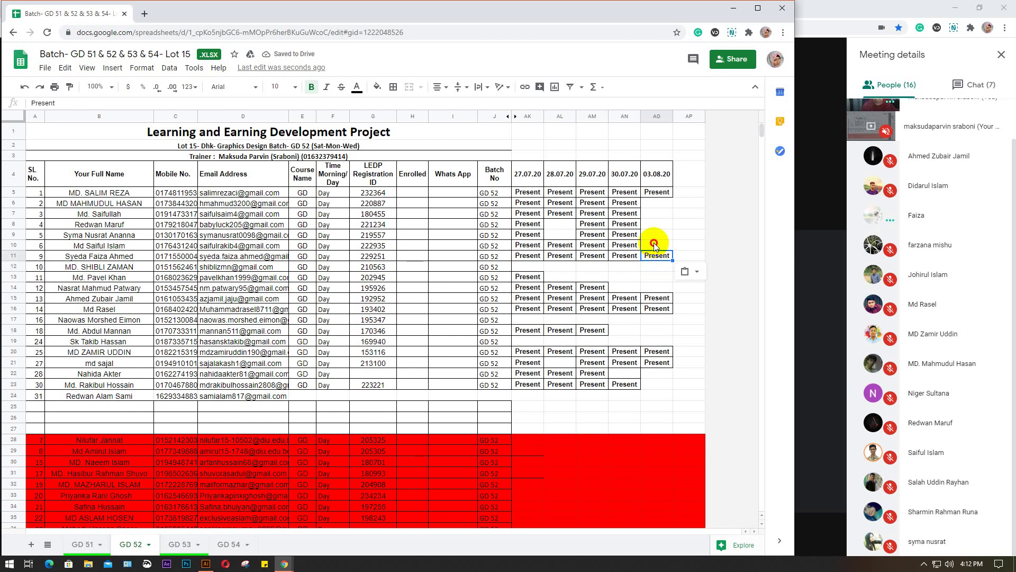
pyautogui.click(654, 246)
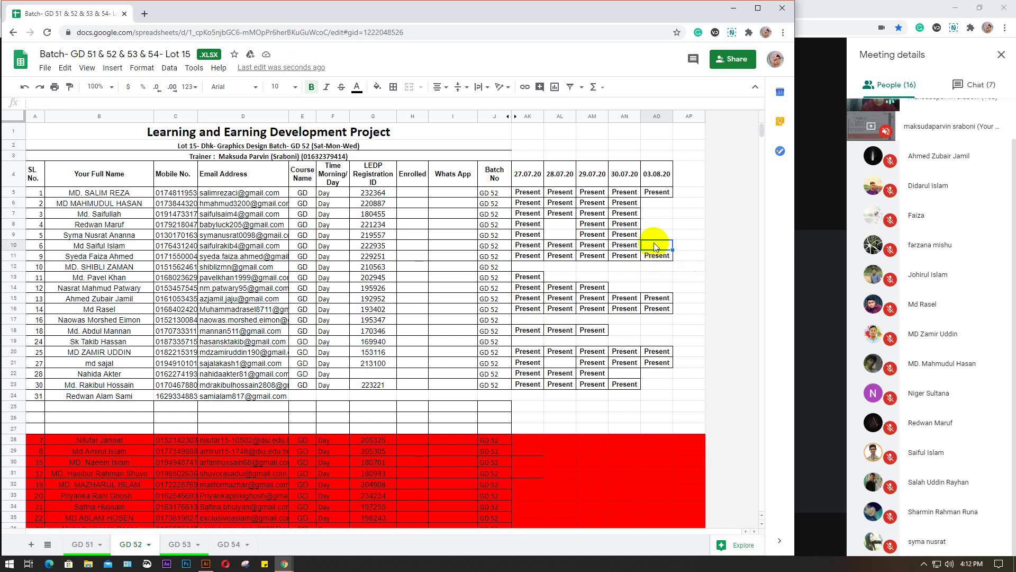
pyautogui.write('Present')
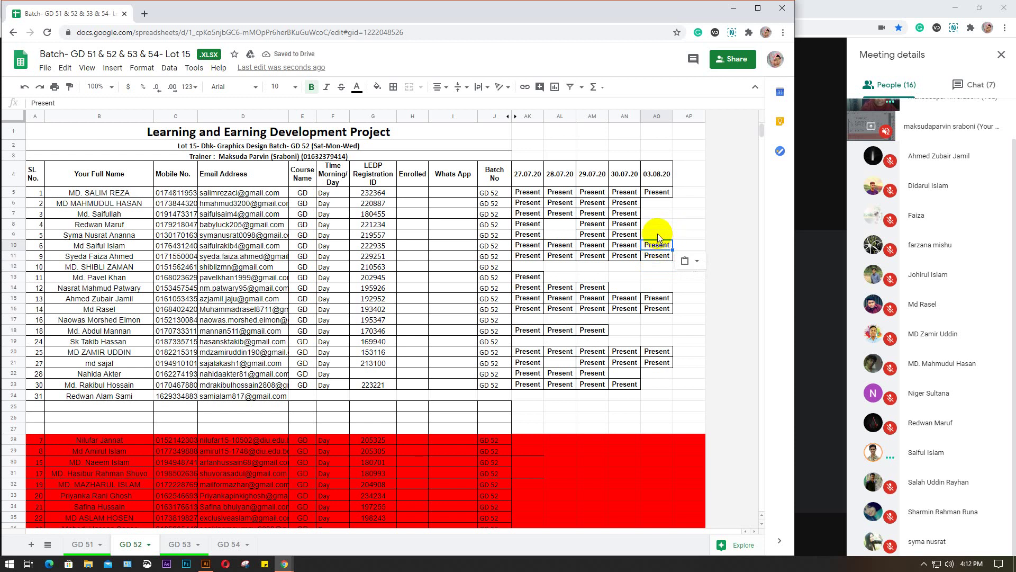
# Step: Enter Present for 03.08.20 in rows 9, 8 and 6 of the GD 52 sheet, leaving row 7 blank
pyautogui.click(657, 234)
pyautogui.write('Present')
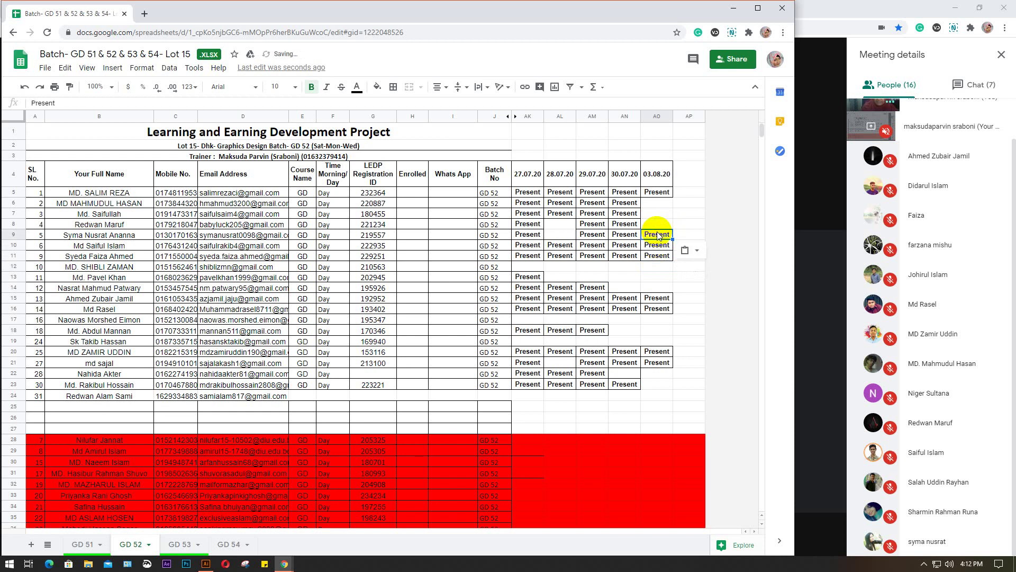
pyautogui.click(653, 224)
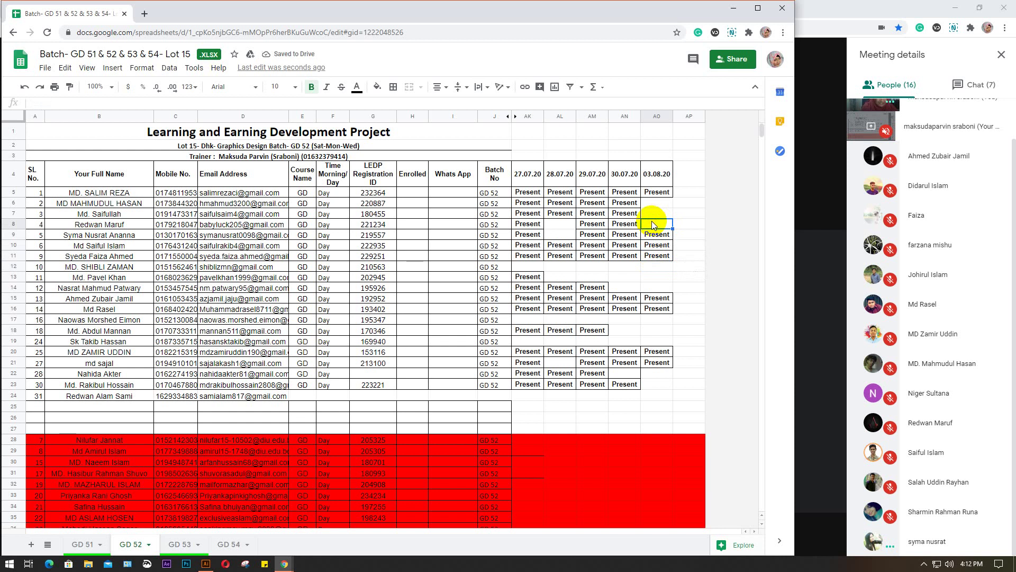
pyautogui.write('Present')
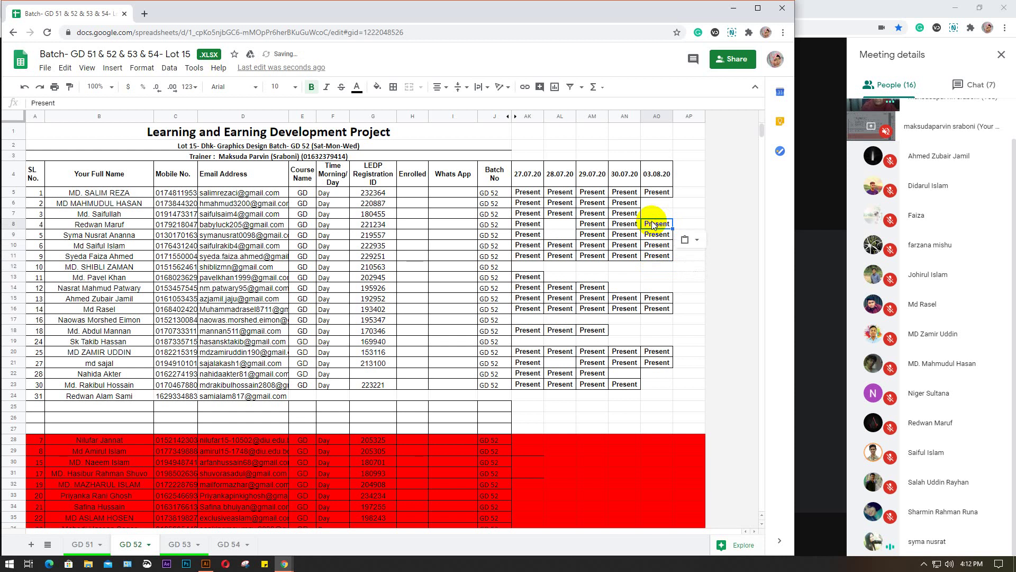
pyautogui.click(655, 214)
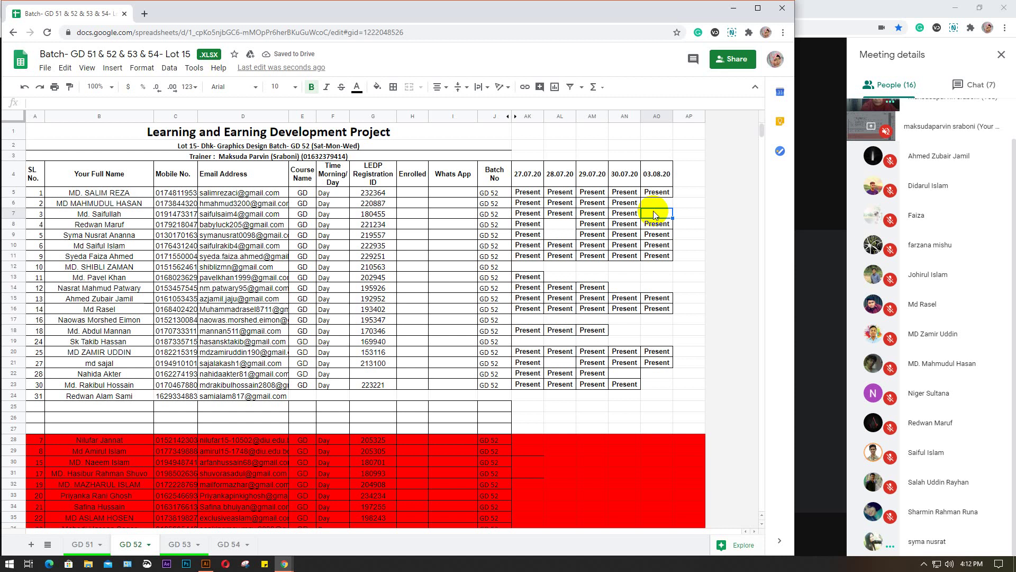
pyautogui.click(657, 204)
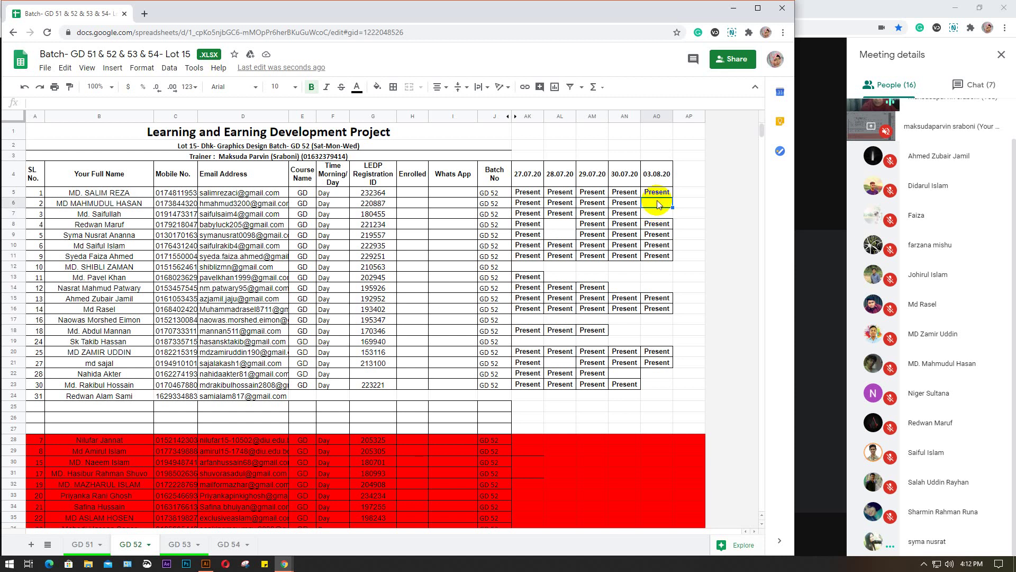
pyautogui.write('Present')
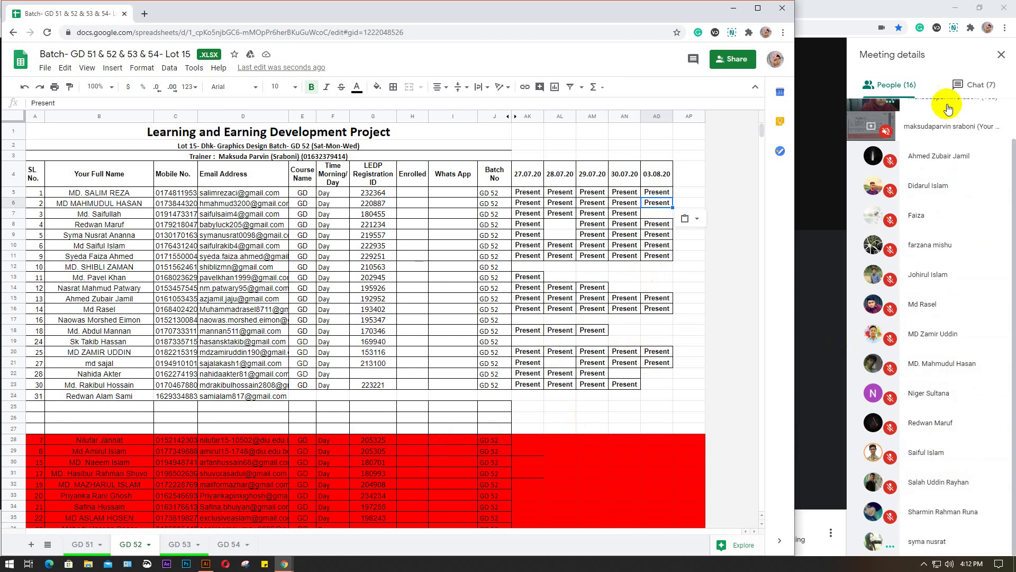
# Step: Review the messages in the meeting chat and return to the participant list
pyautogui.click(979, 86)
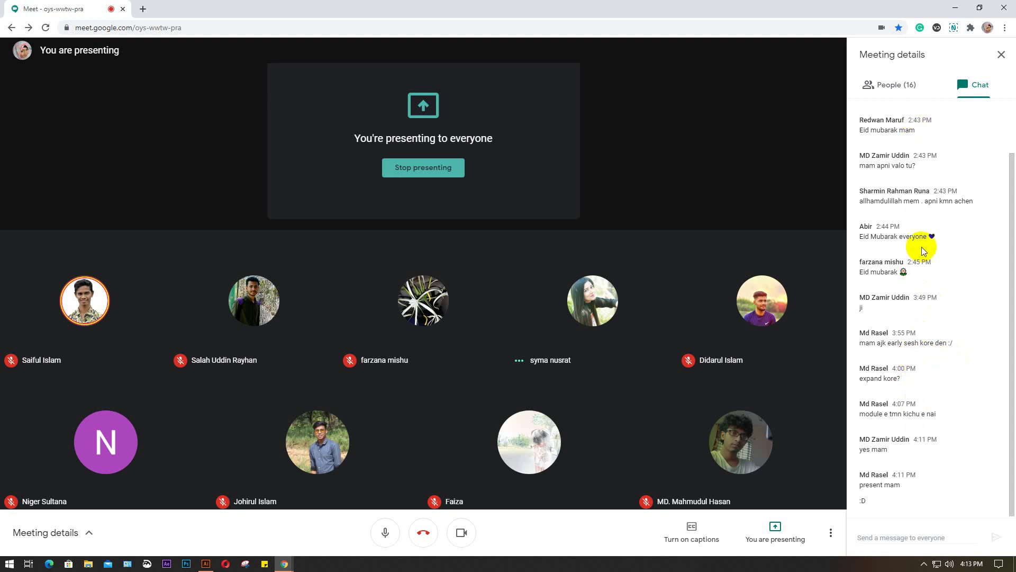
pyautogui.scroll(2, 922, 247)
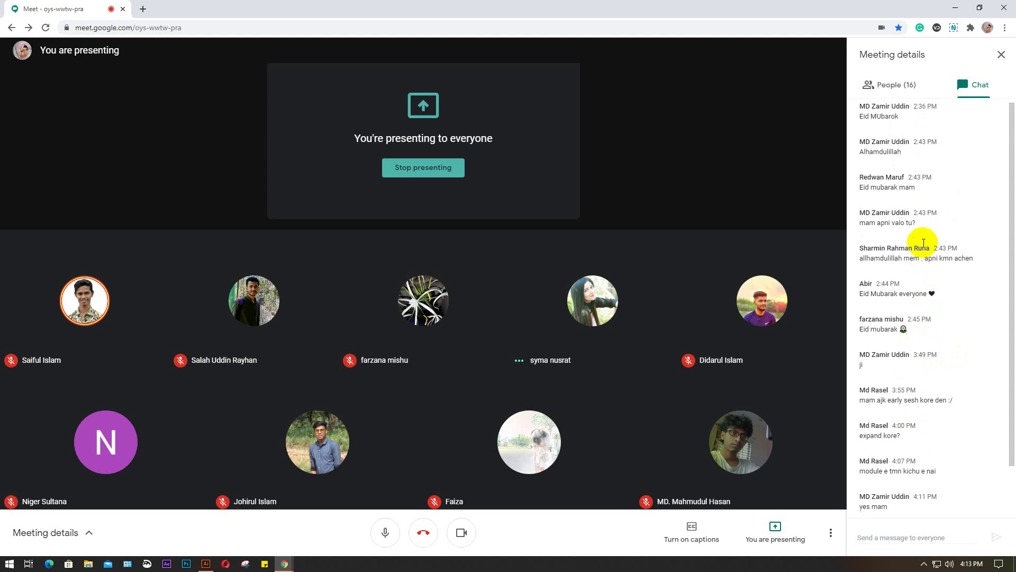
pyautogui.click(890, 87)
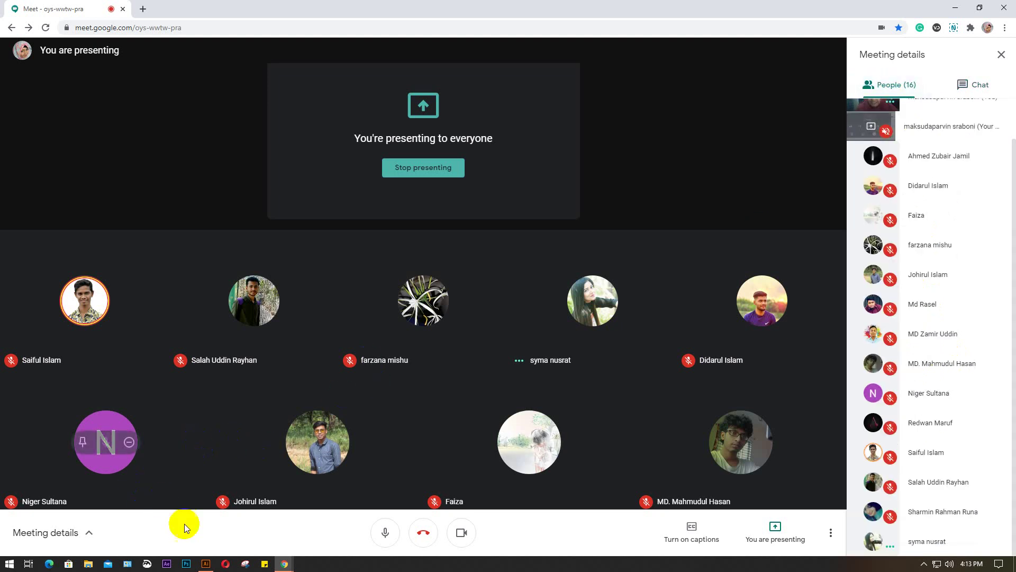
# Step: Switch to Illustrator and draw a circle about 2.03 in in diameter on the left half of the artboard with the Ellipse tool
pyautogui.click(204, 565)
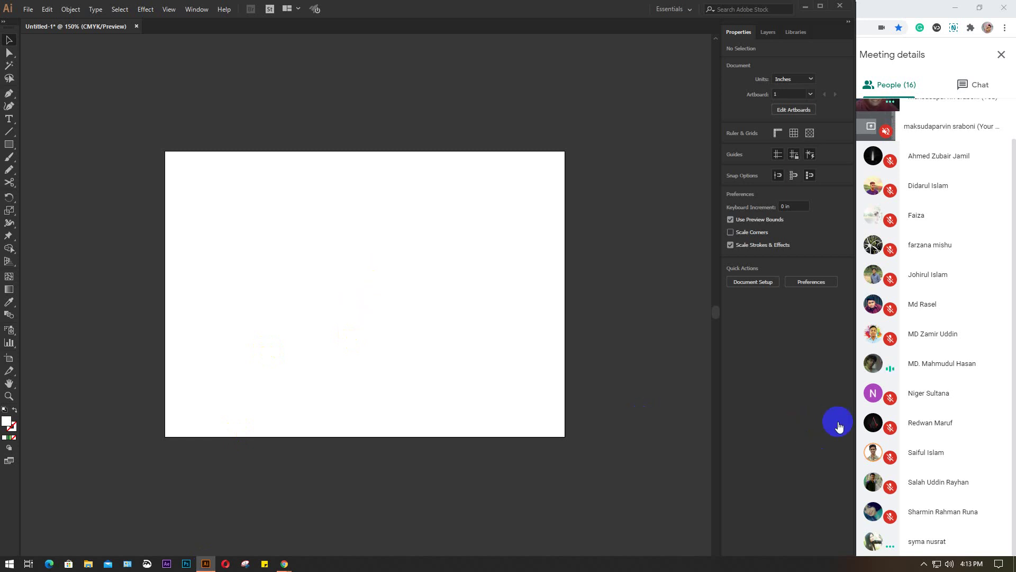
pyautogui.moveTo(907, 423)
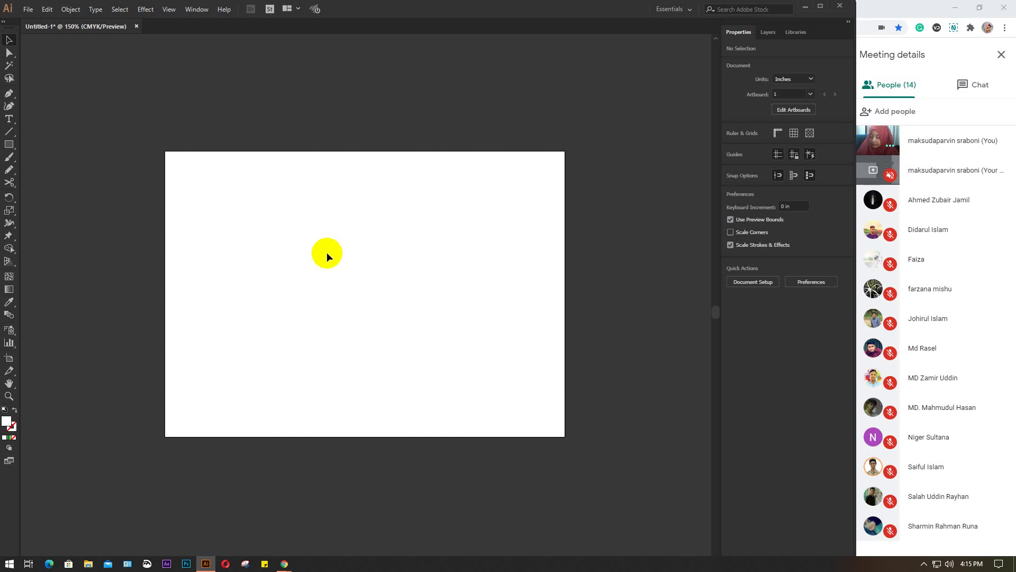
pyautogui.click(9, 41)
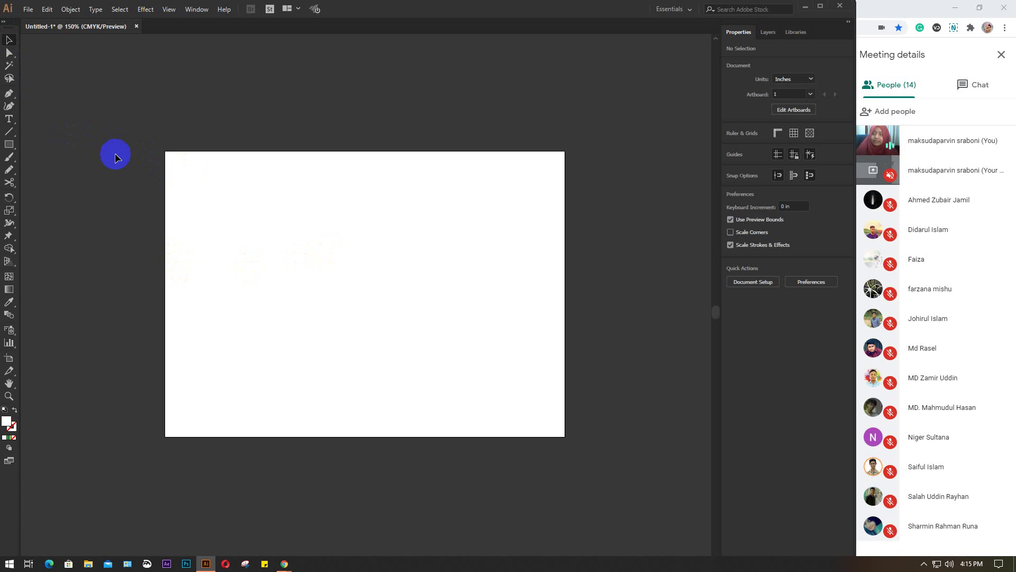
pyautogui.click(9, 143)
pyautogui.moveTo(9, 144); pyautogui.dragTo(57, 168)
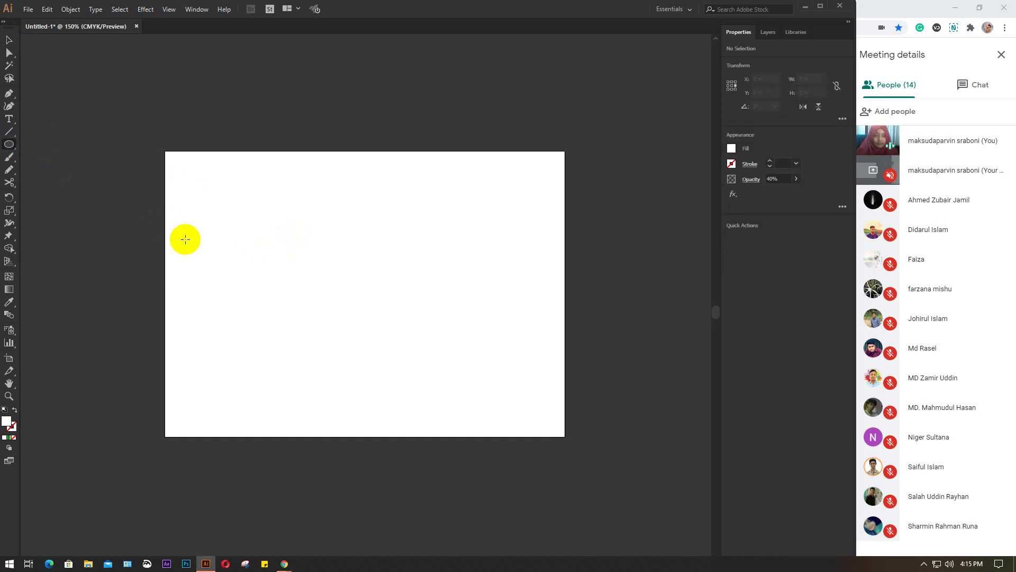
pyautogui.moveTo(226, 219); pyautogui.dragTo(341, 326)
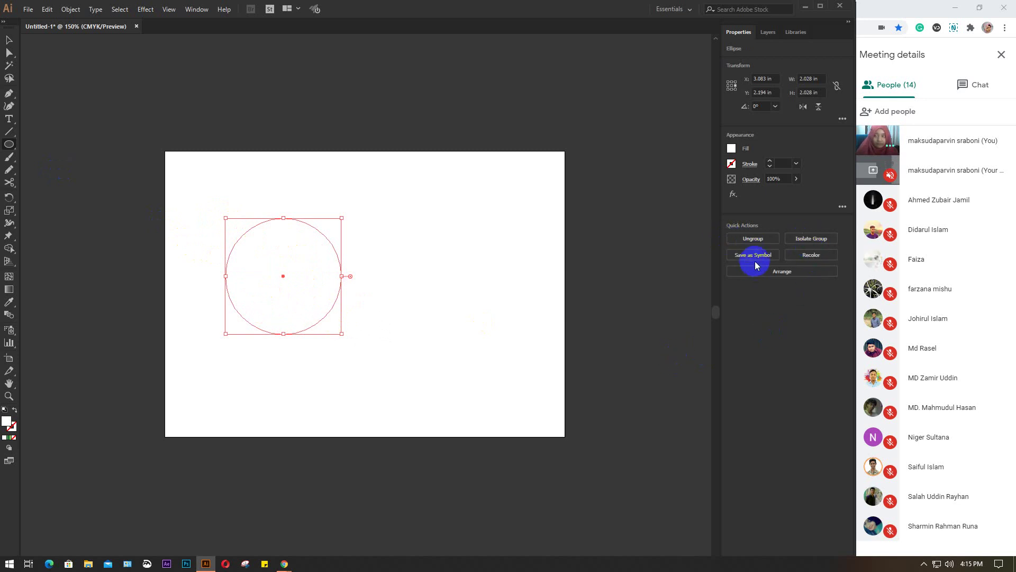
pyautogui.click(70, 9)
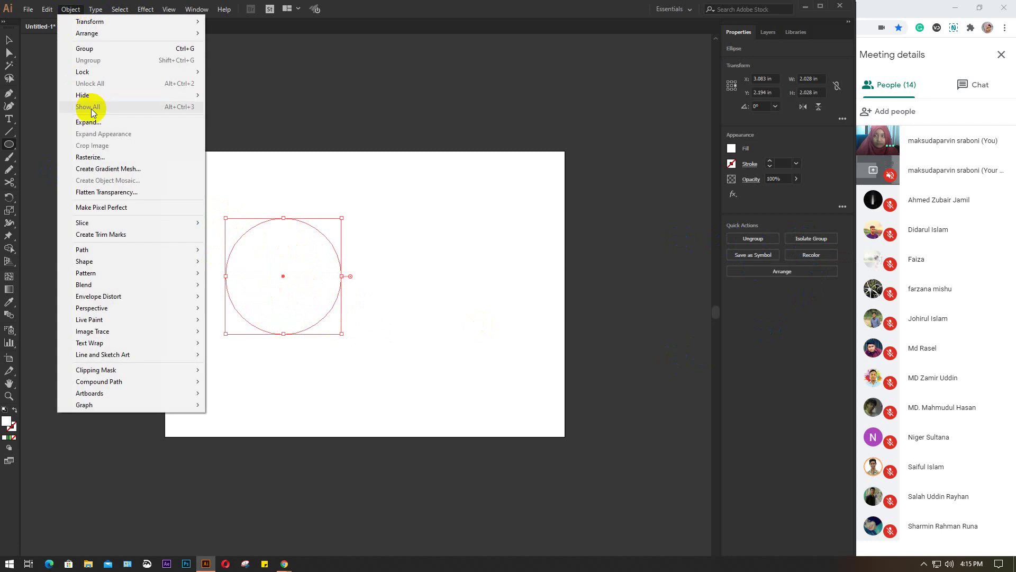
pyautogui.press('Escape')
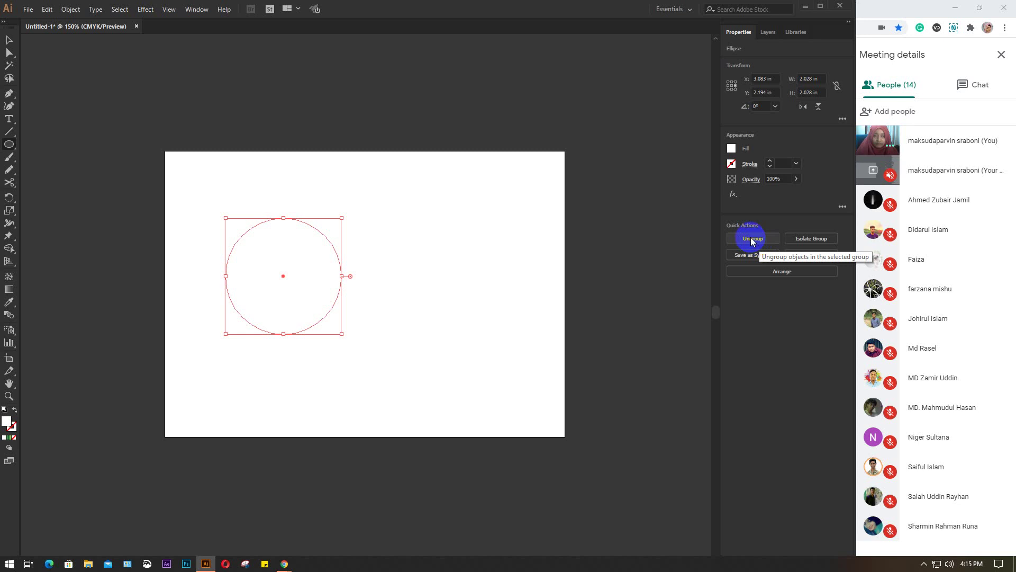
pyautogui.click(799, 269)
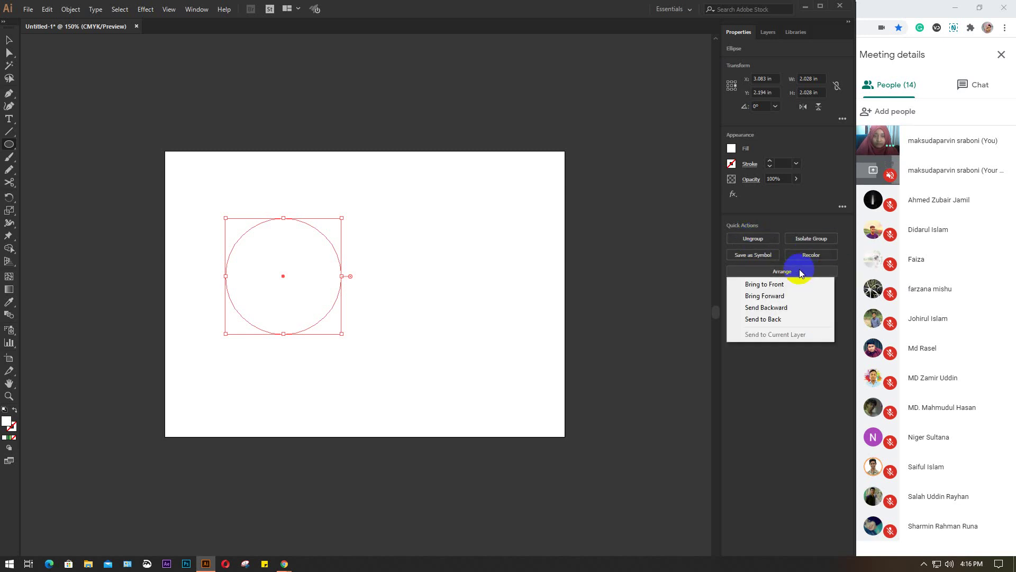
pyautogui.click(799, 269)
pyautogui.click(799, 272)
# Step: Isolate the circle's group, leave isolation mode and switch to the Selection tool with nothing selected
pyautogui.click(808, 240)
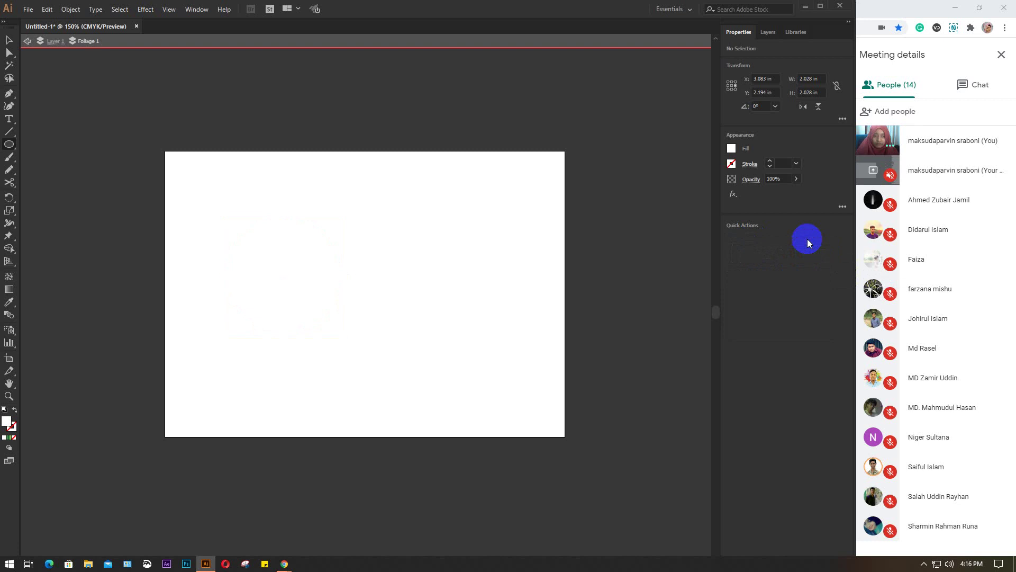
pyautogui.click(356, 40)
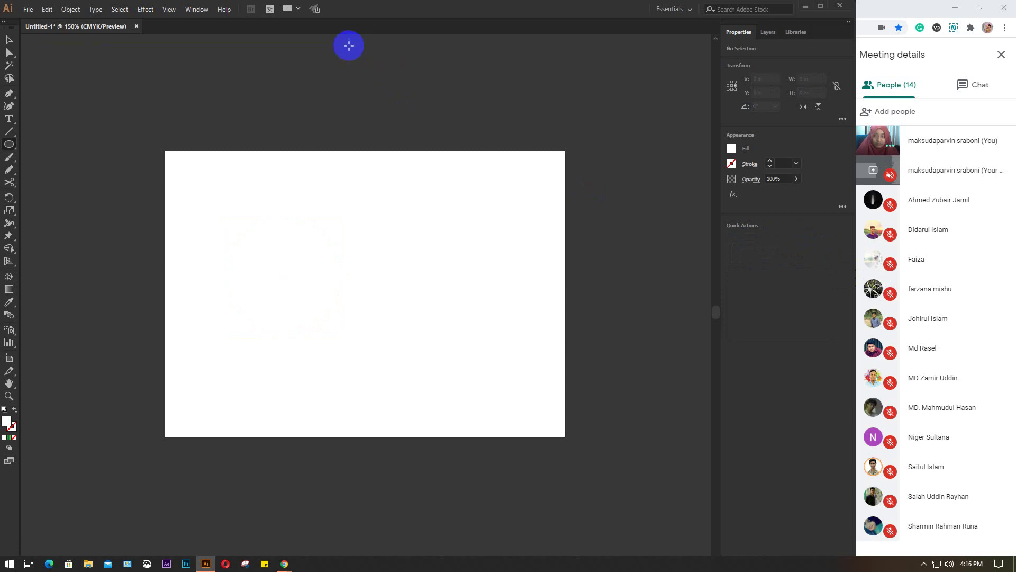
pyautogui.click(9, 40)
pyautogui.moveTo(182, 149); pyautogui.dragTo(497, 378)
pyautogui.click(497, 378)
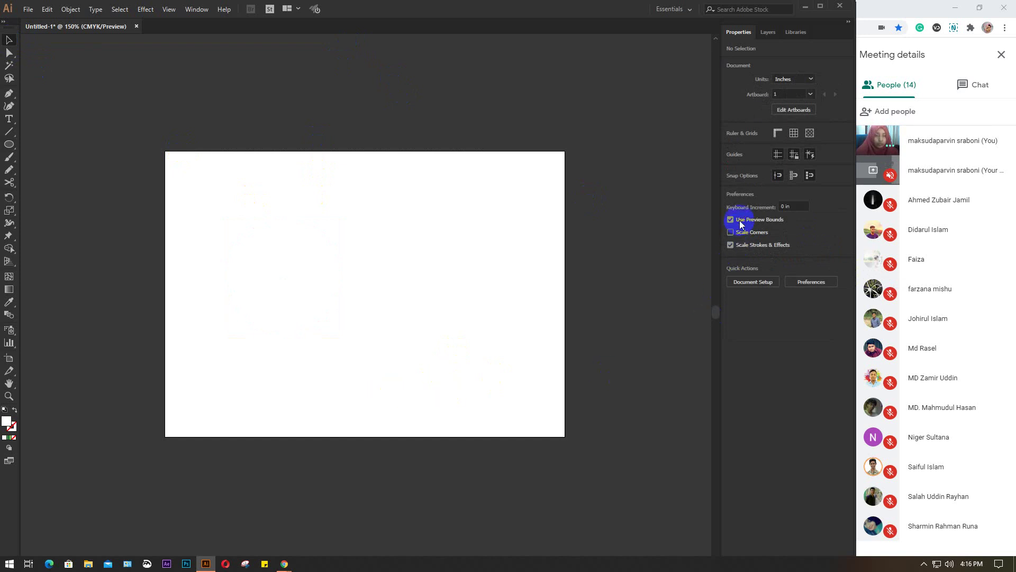
# Step: Close the Untitled-1 document without saving and create a new 7 x 5 in document
pyautogui.click(137, 26)
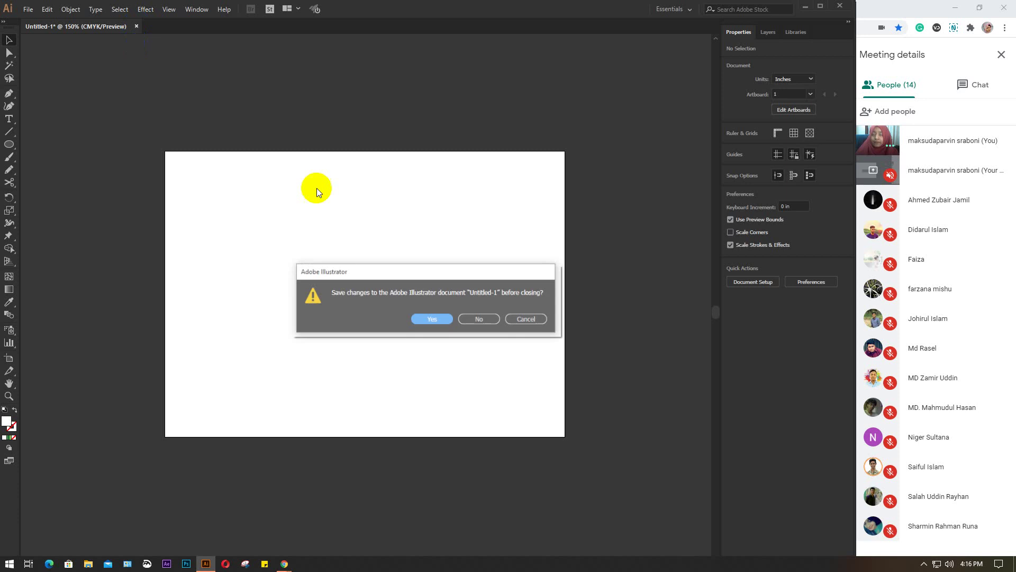
pyautogui.click(489, 322)
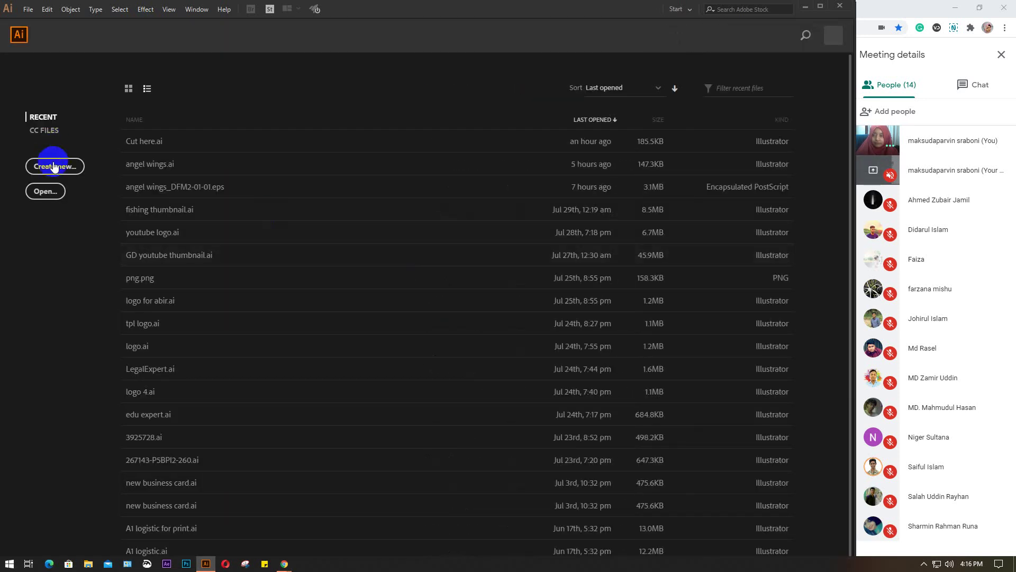
pyautogui.click(54, 168)
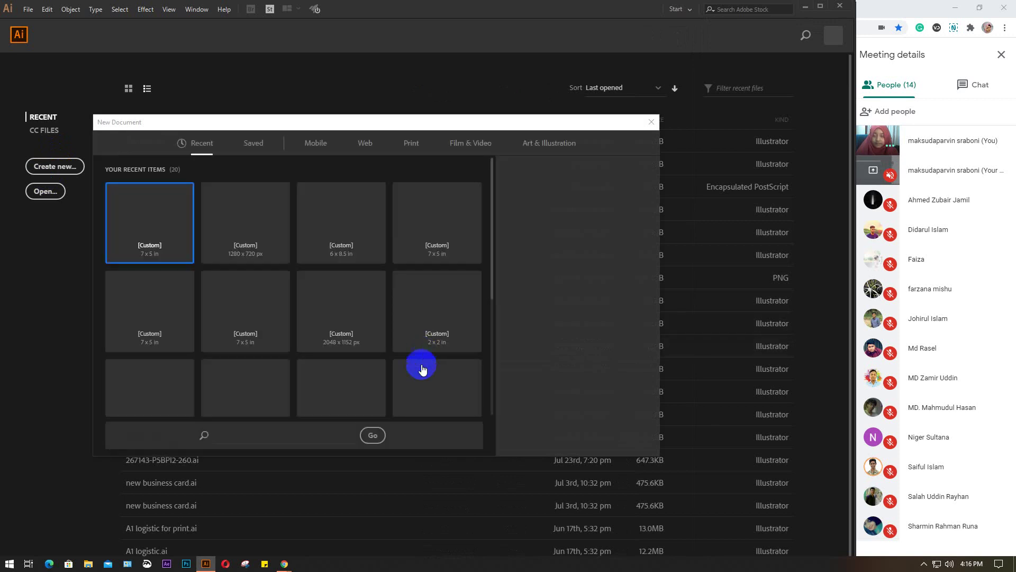
pyautogui.click(585, 436)
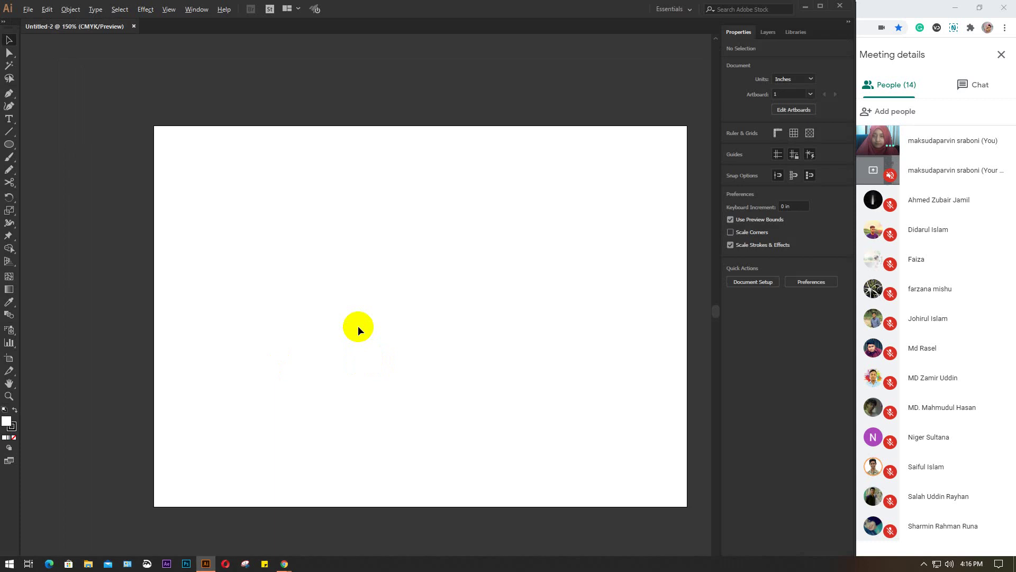
# Step: Draw a circle about 2.72 in in diameter near the artboard's centre with the Ellipse tool and fill it with red
pyautogui.click(9, 144)
pyautogui.moveTo(290, 264); pyautogui.dragTo(447, 401)
pyautogui.press('v')
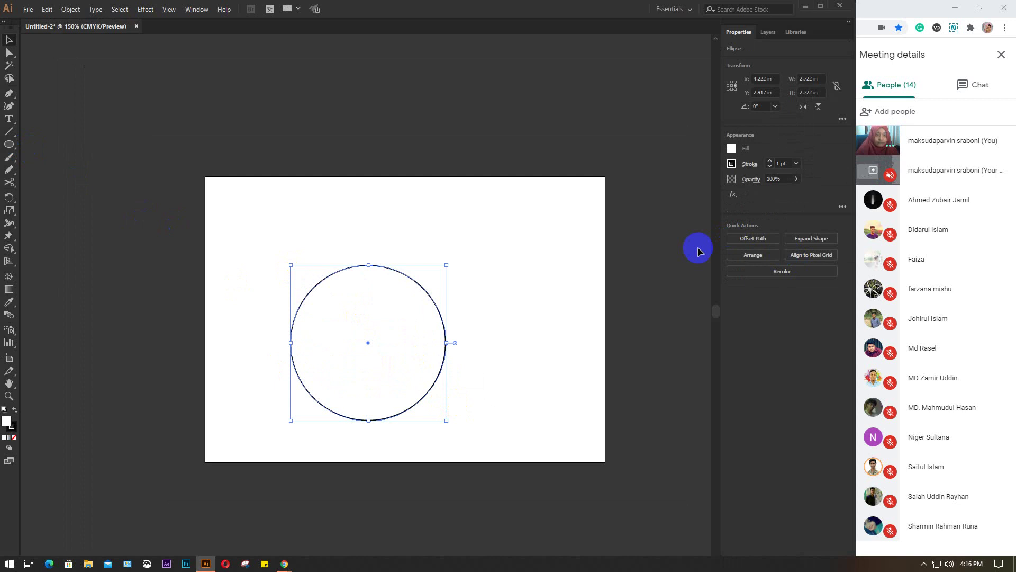
pyautogui.click(731, 149)
pyautogui.click(651, 192)
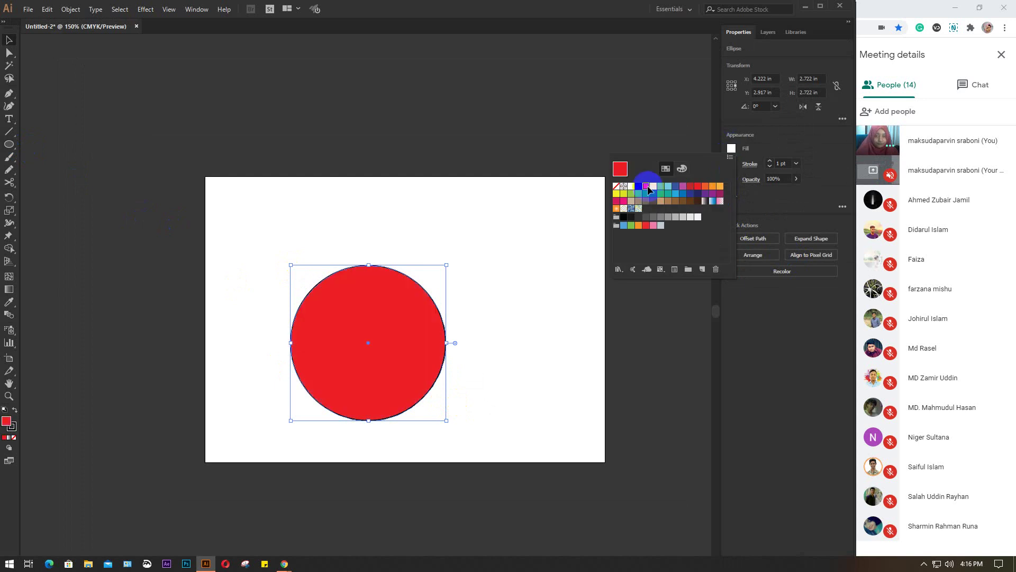
pyautogui.click(410, 315)
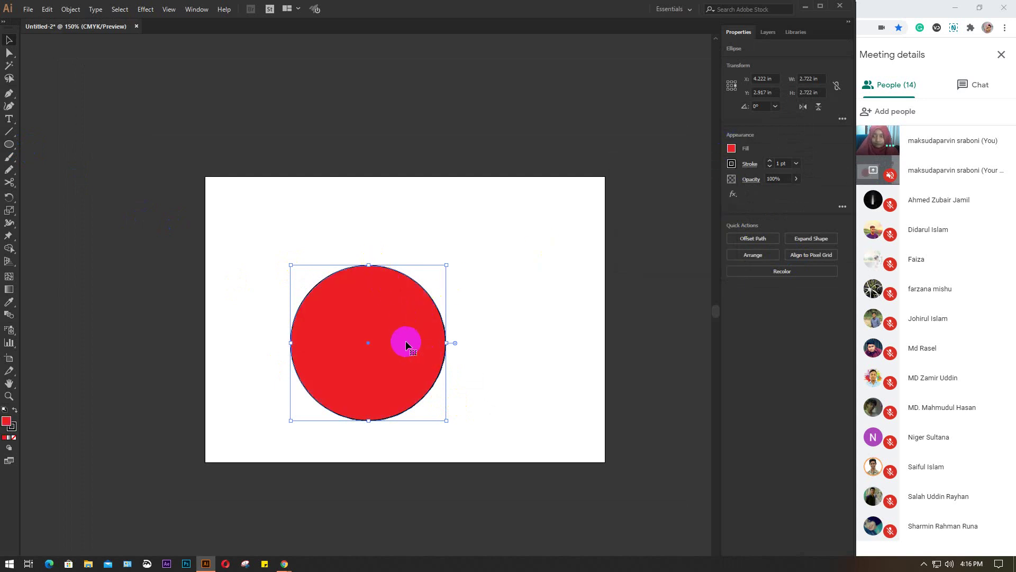
# Step: Shrink the red circle to about 1.83 in in diameter and make two overlapping copies, one beside it and one centred below
pyautogui.moveTo(406, 340); pyautogui.dragTo(380, 283)
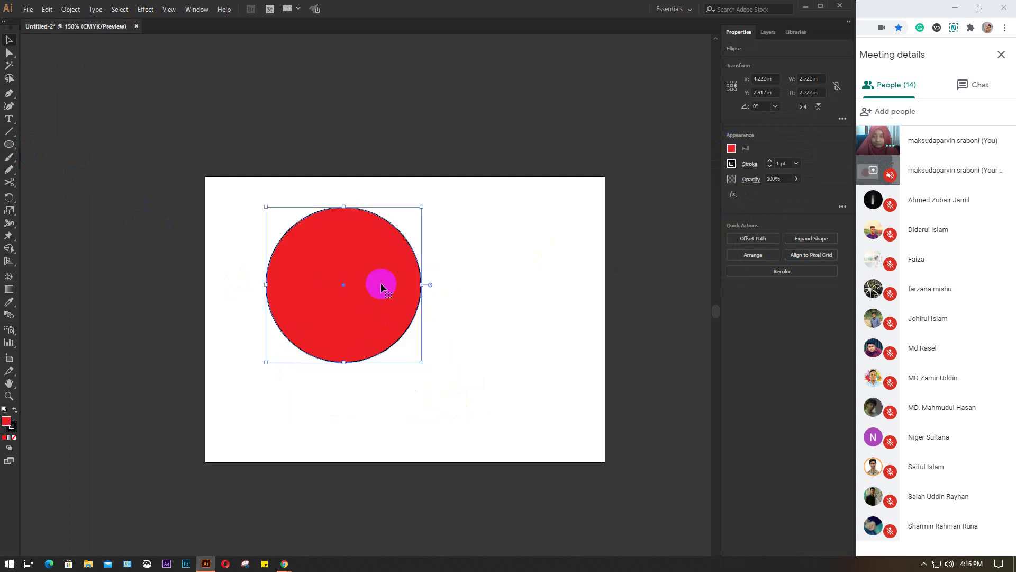
pyautogui.scroll(-1, 380, 282)
pyautogui.moveTo(409, 334); pyautogui.dragTo(389, 307)
pyautogui.scroll(2, 390, 307)
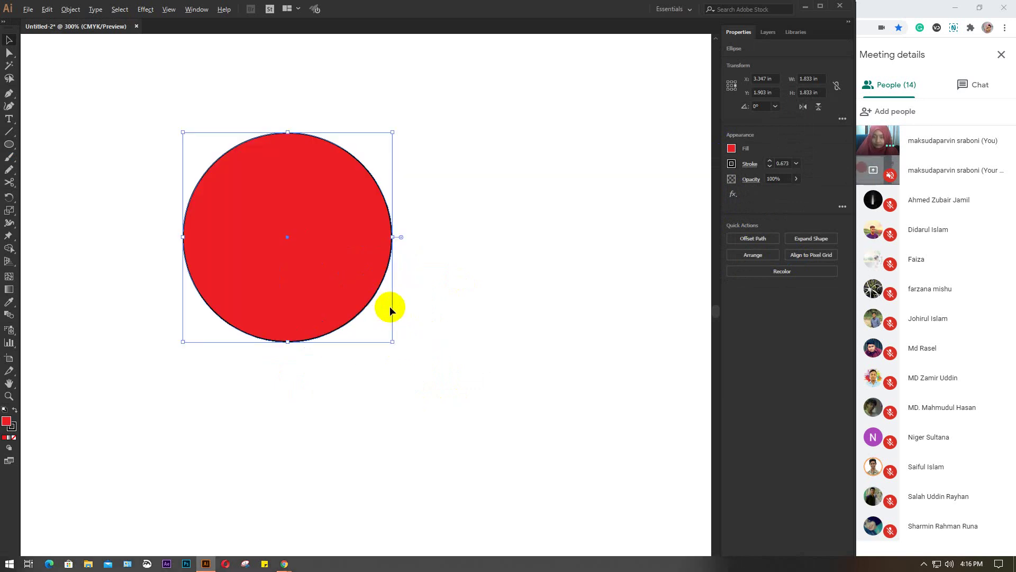
pyautogui.click(324, 279)
pyautogui.moveTo(297, 263); pyautogui.dragTo(360, 398)
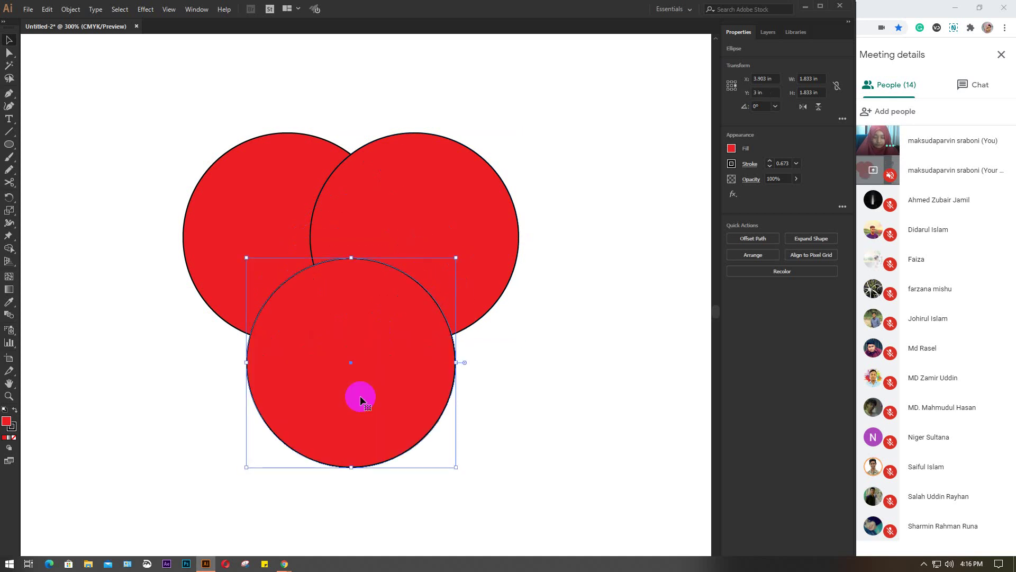
# Step: Fill the lower circle with green and the upper-right circle with yellow, then deselect
pyautogui.click(744, 149)
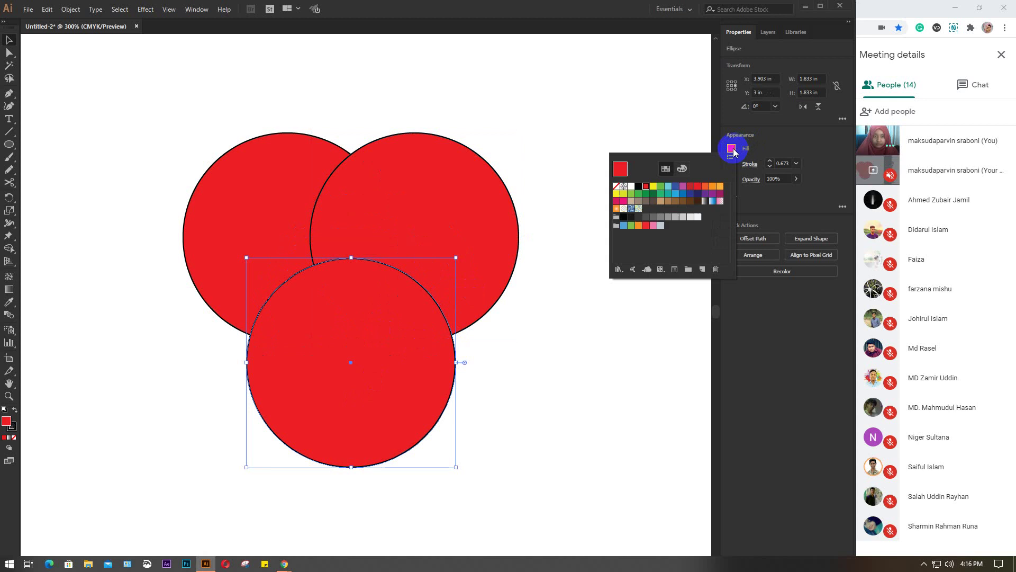
pyautogui.click(662, 186)
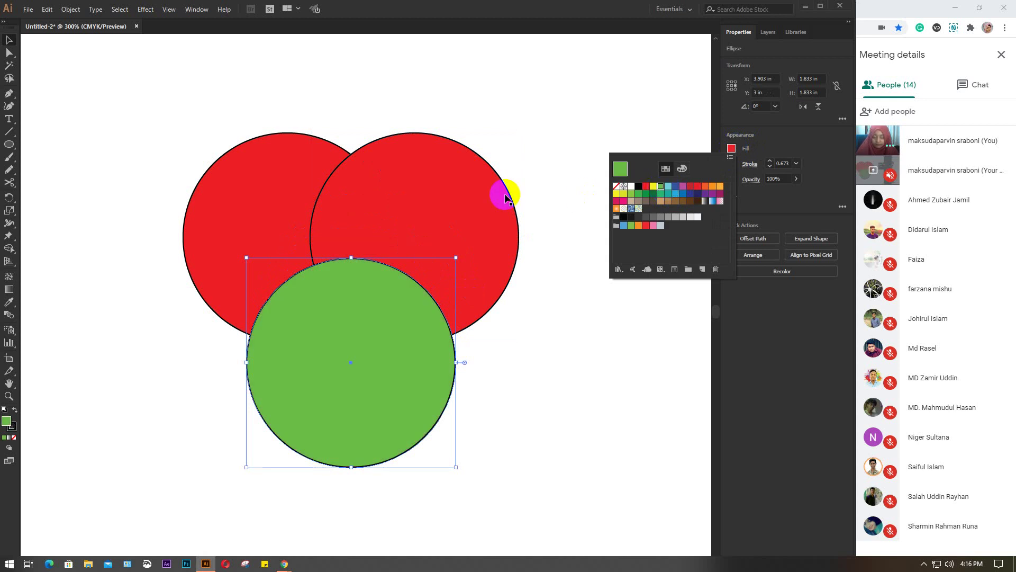
pyautogui.click(504, 192)
pyautogui.click(731, 148)
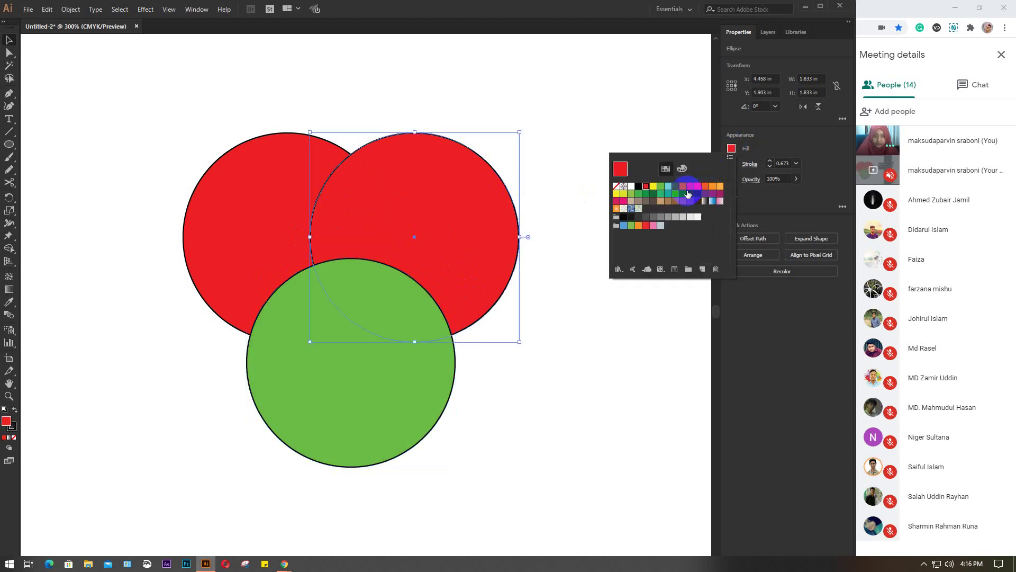
pyautogui.click(653, 187)
pyautogui.click(556, 125)
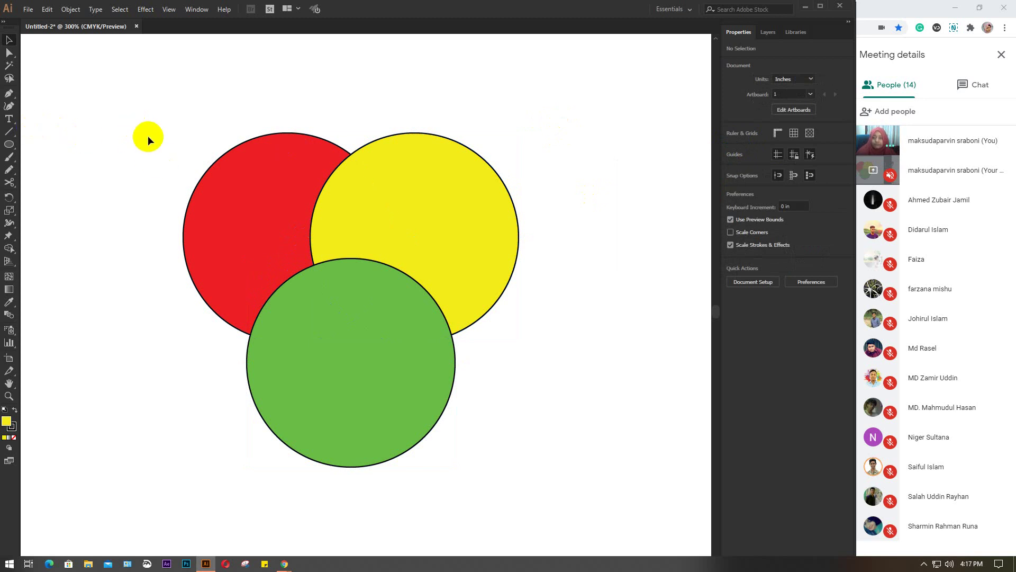
# Step: Select all three overlapping circles and show the floating Pathfinder panel in the empty area beside them
pyautogui.moveTo(148, 134); pyautogui.dragTo(565, 430)
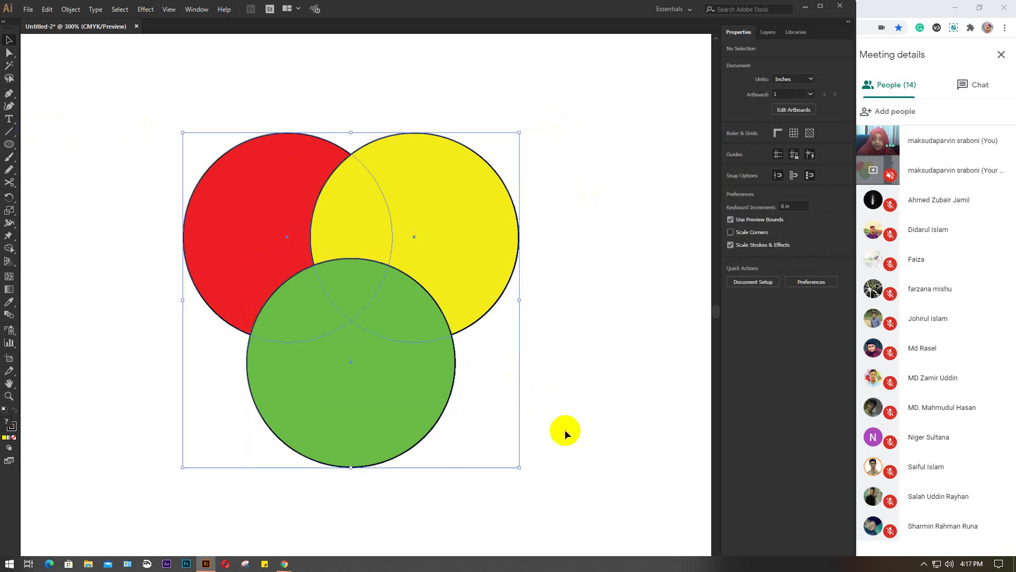
pyautogui.click(638, 271)
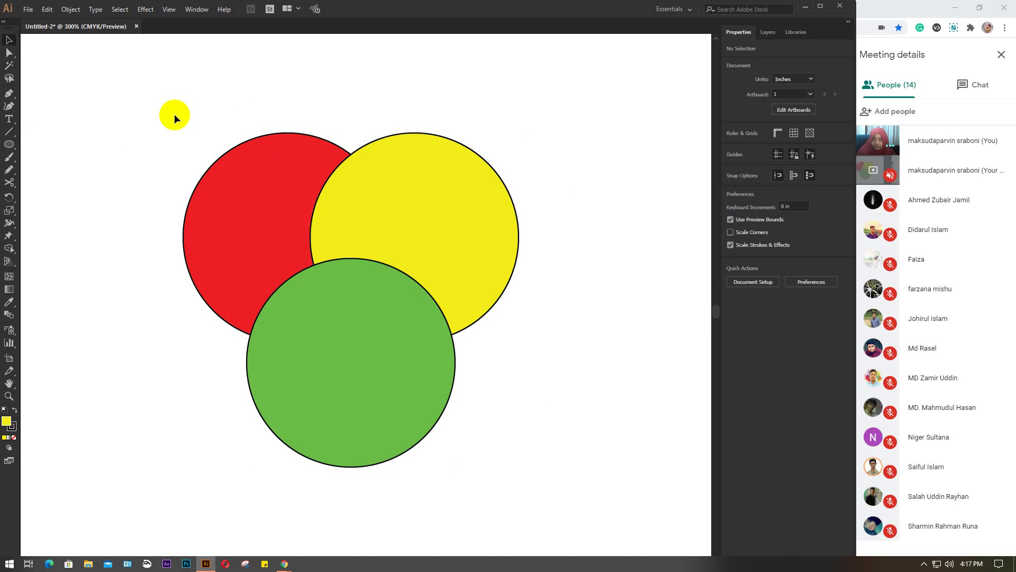
pyautogui.moveTo(175, 116); pyautogui.dragTo(559, 473)
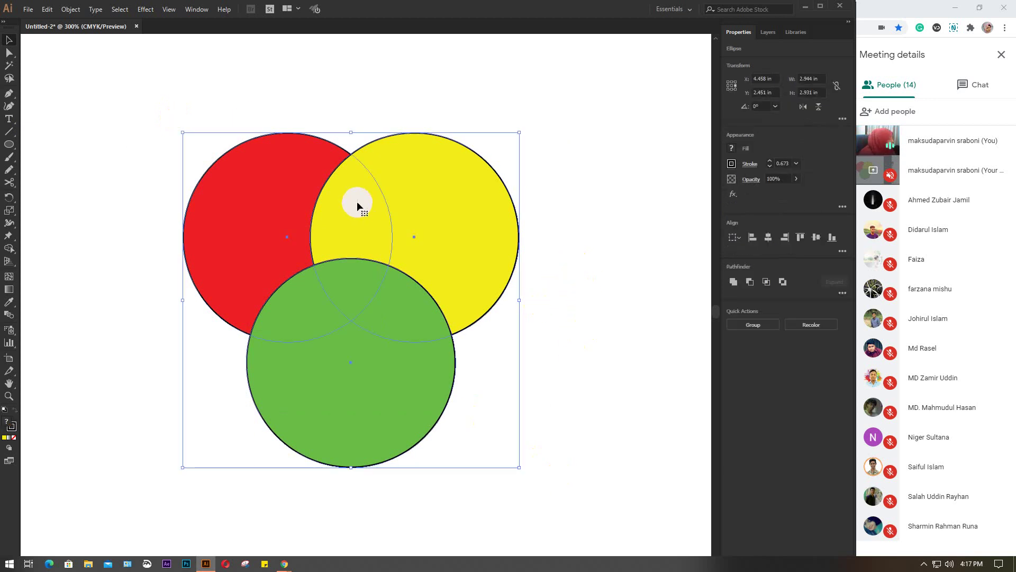
pyautogui.click(197, 9)
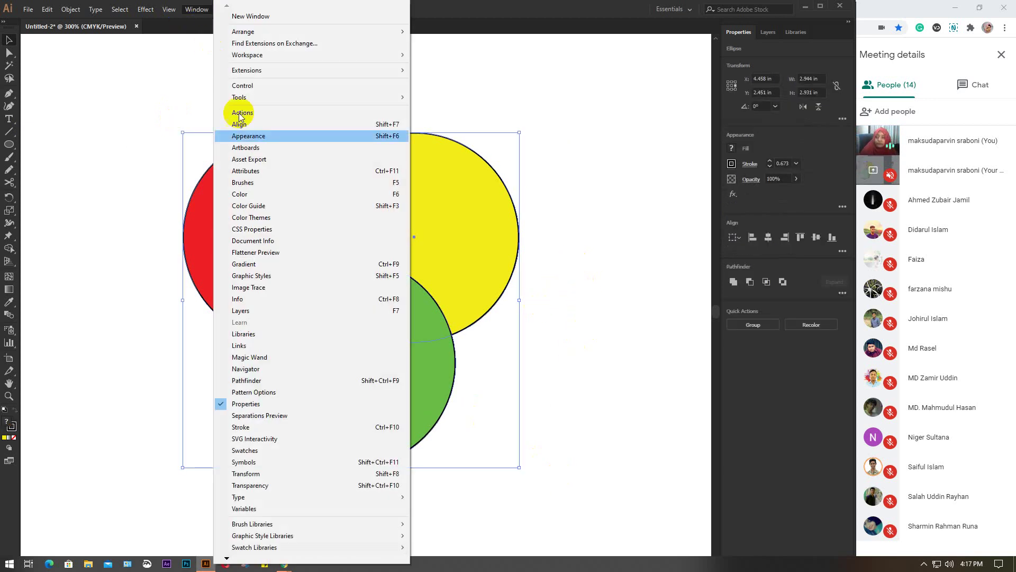
pyautogui.click(284, 380)
pyautogui.moveTo(720, 422); pyautogui.dragTo(622, 343)
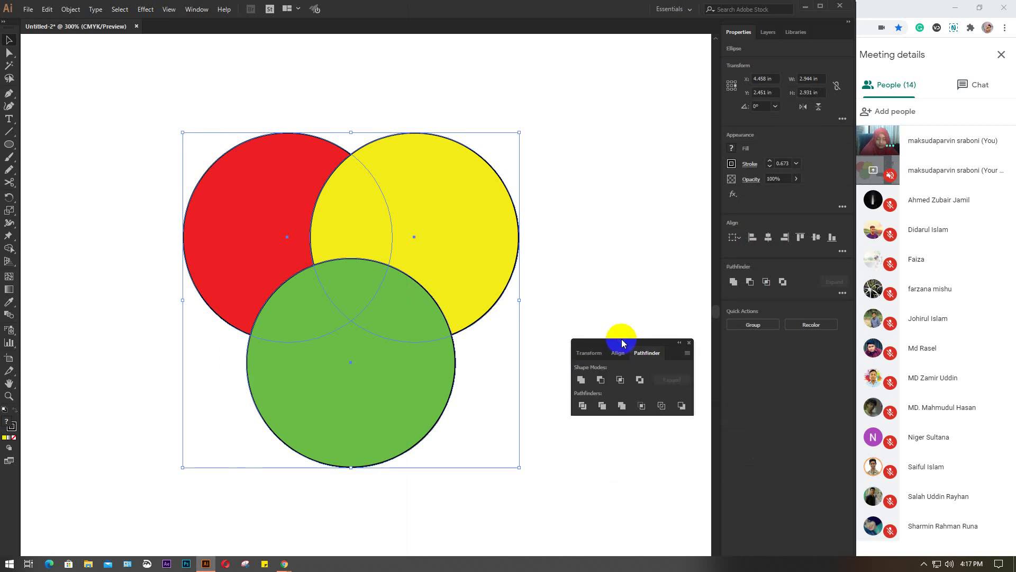
# Step: View the Pathfinder Options and close them without changing anything
pyautogui.click(686, 353)
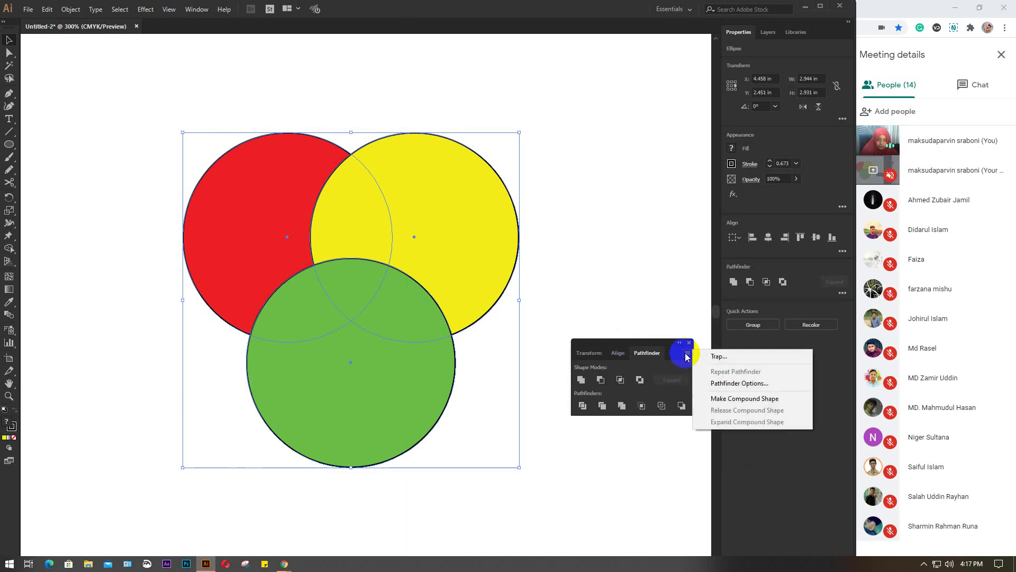
pyautogui.click(748, 383)
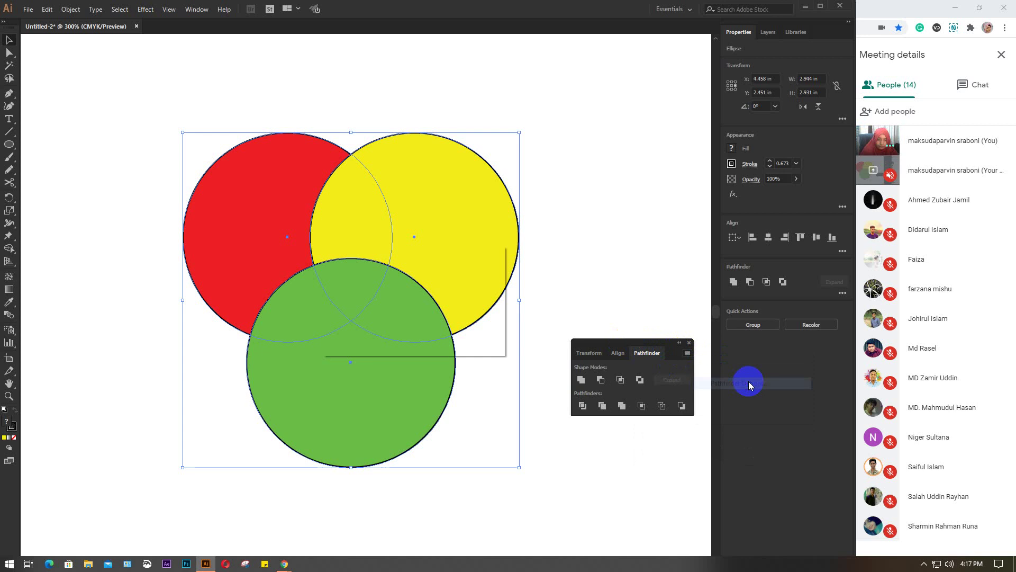
pyautogui.click(466, 328)
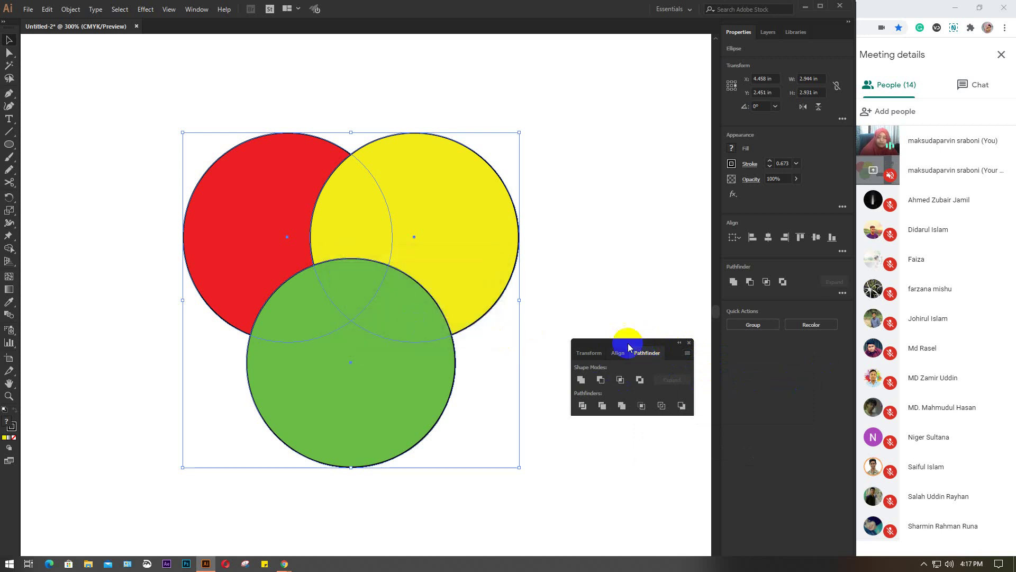
# Step: Try uniting the three circles into one shape with the Pathfinder's Unite mode, and undo the union
pyautogui.moveTo(629, 347); pyautogui.dragTo(635, 324)
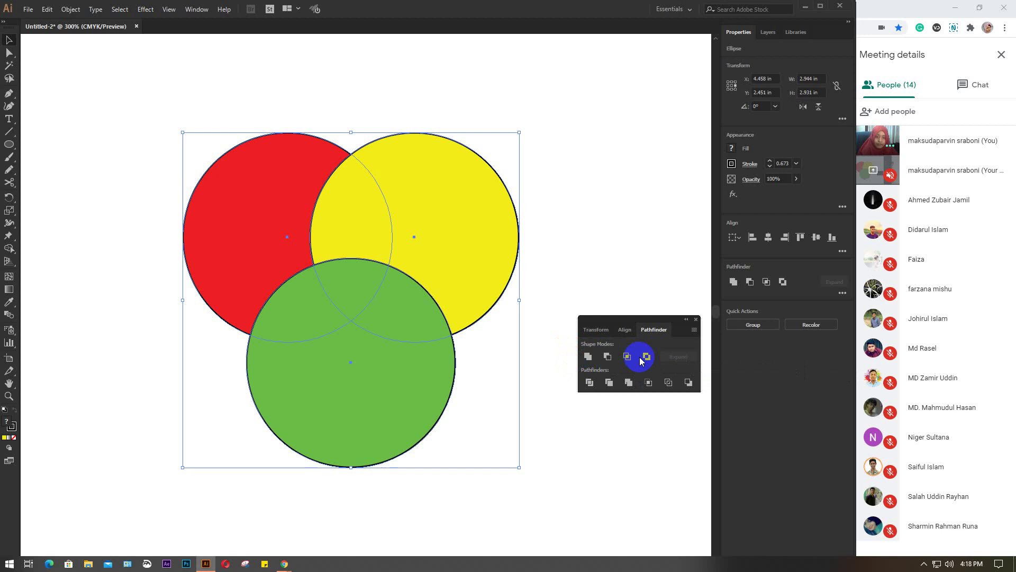
pyautogui.click(587, 357)
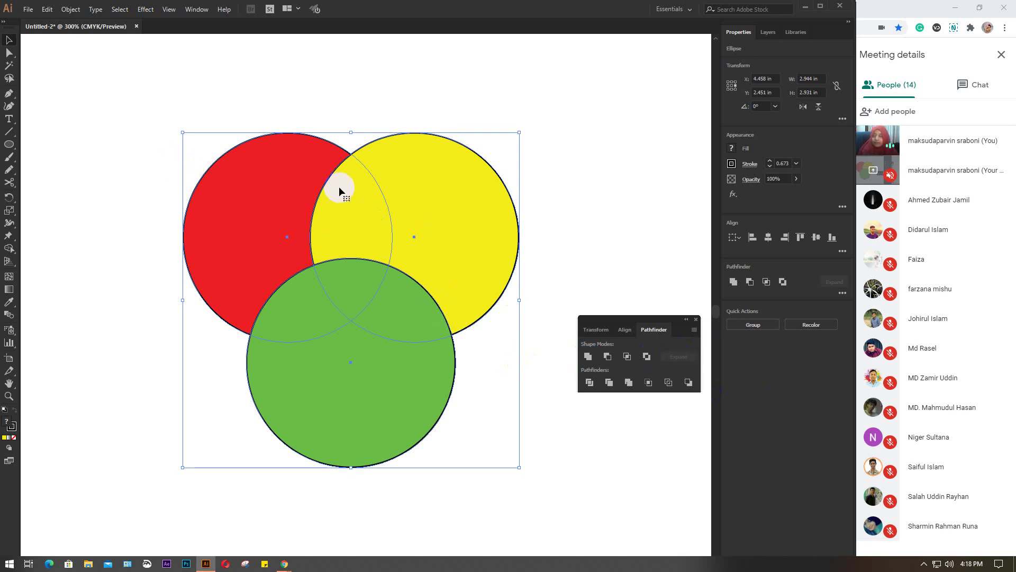
pyautogui.click(587, 355)
pyautogui.click(689, 363)
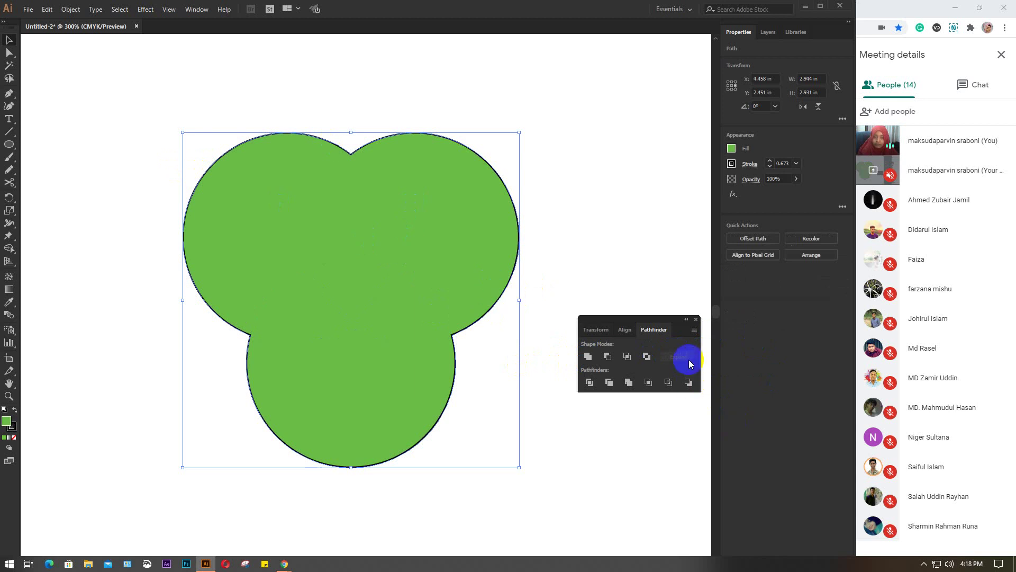
pyautogui.click(586, 233)
pyautogui.click(378, 205)
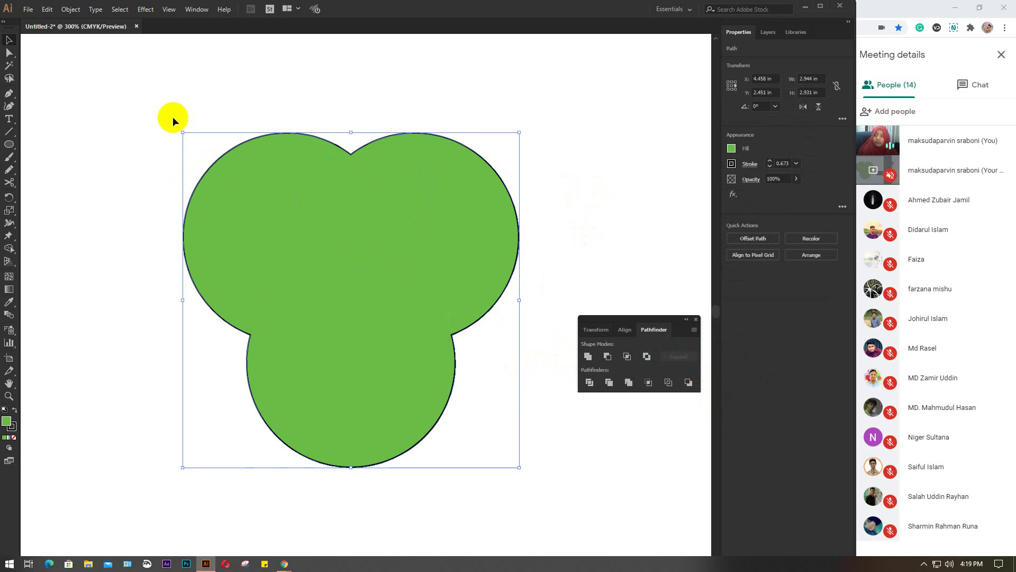
pyautogui.click(328, 236)
pyautogui.hotkey('ctrl', 'z')
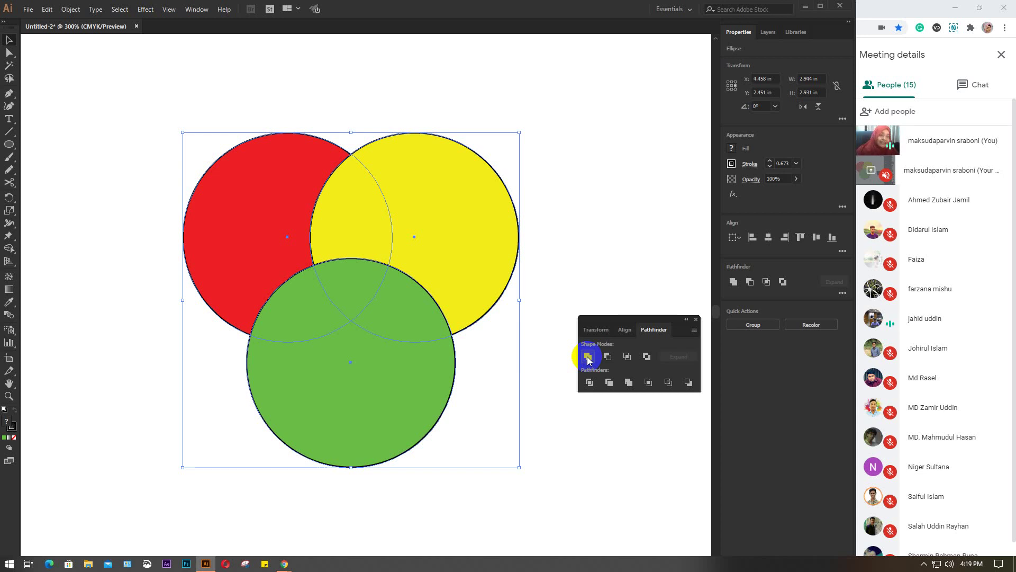
# Step: Check the messages in the Google Meet chat and go back to the list of participants
pyautogui.click(975, 91)
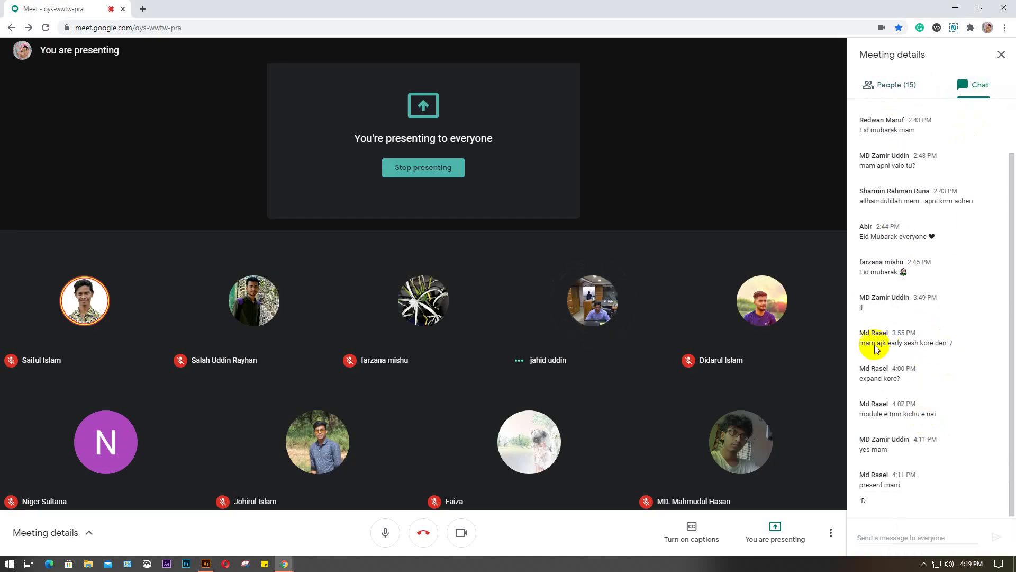
pyautogui.click(887, 88)
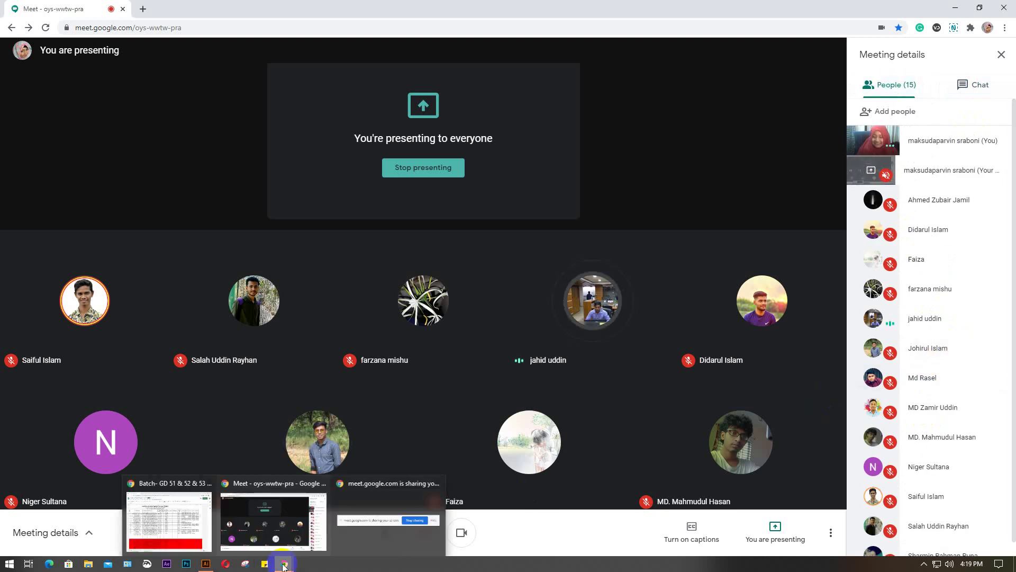
# Step: Switch to Illustrator, try uniting the three circles as a compound shape and expanding it, and undo both operations
pyautogui.click(206, 563)
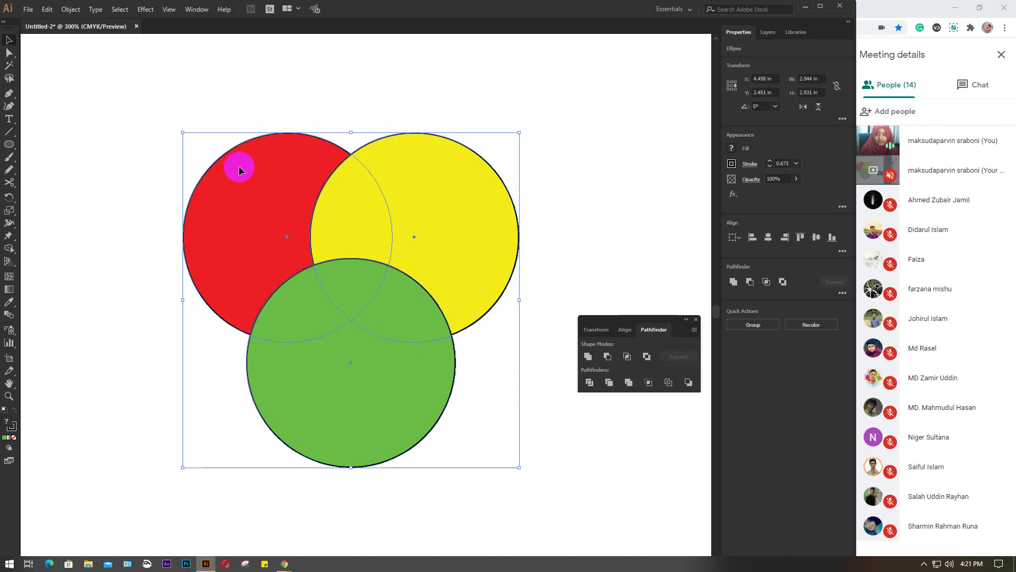
pyautogui.click(588, 357)
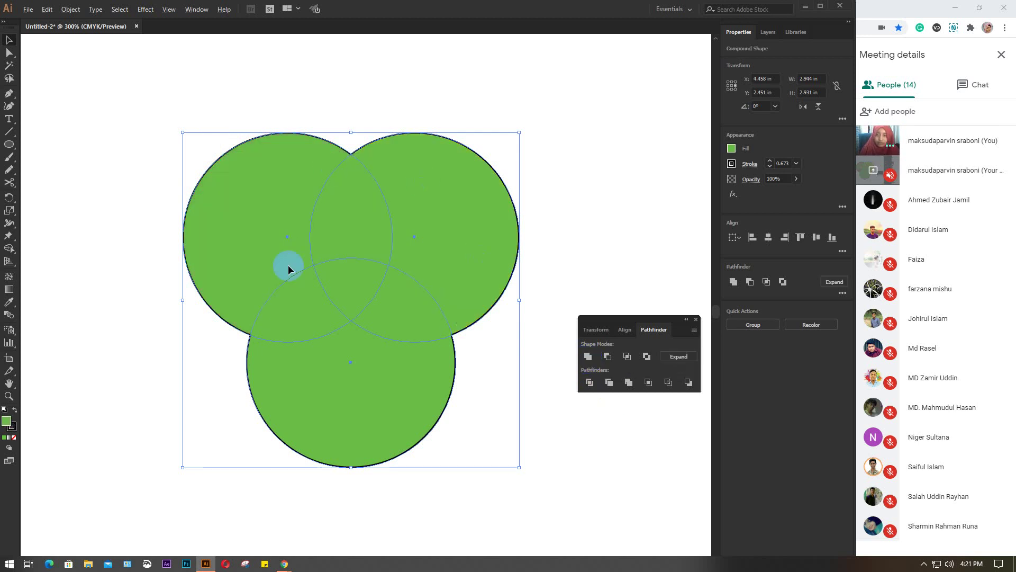
pyautogui.click(679, 357)
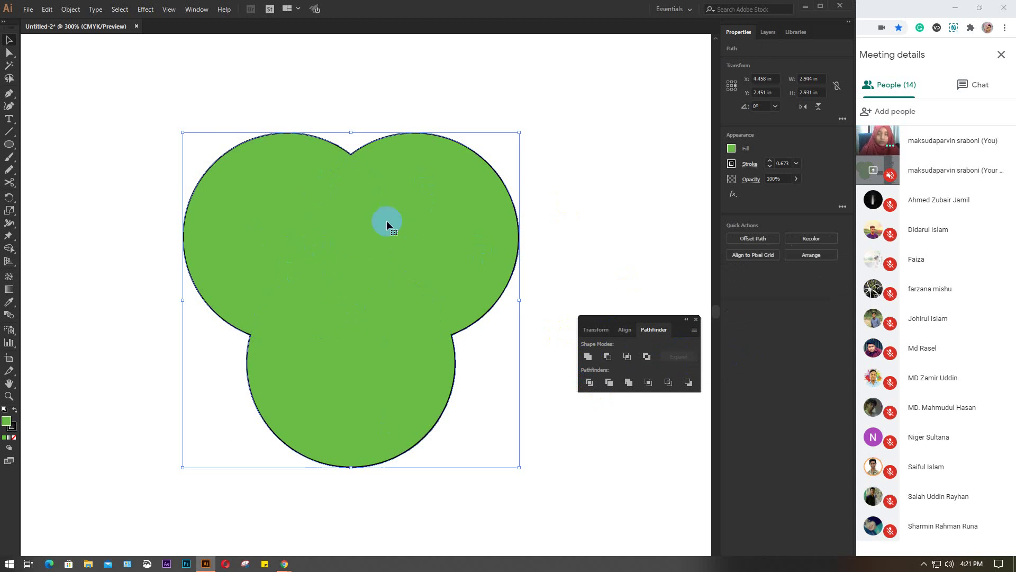
pyautogui.hotkey('ctrl', 'z')
pyautogui.hotkey('ctrl', 'z')
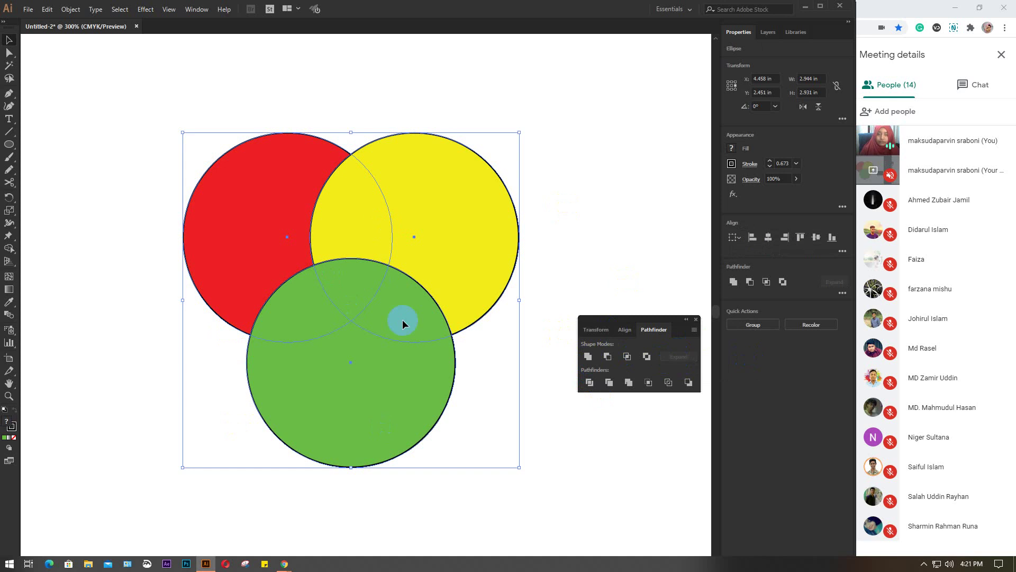
# Step: Try subtracting the front circles from the red one as a Minus Front compound shape, expand it, and undo the result
pyautogui.click(608, 356)
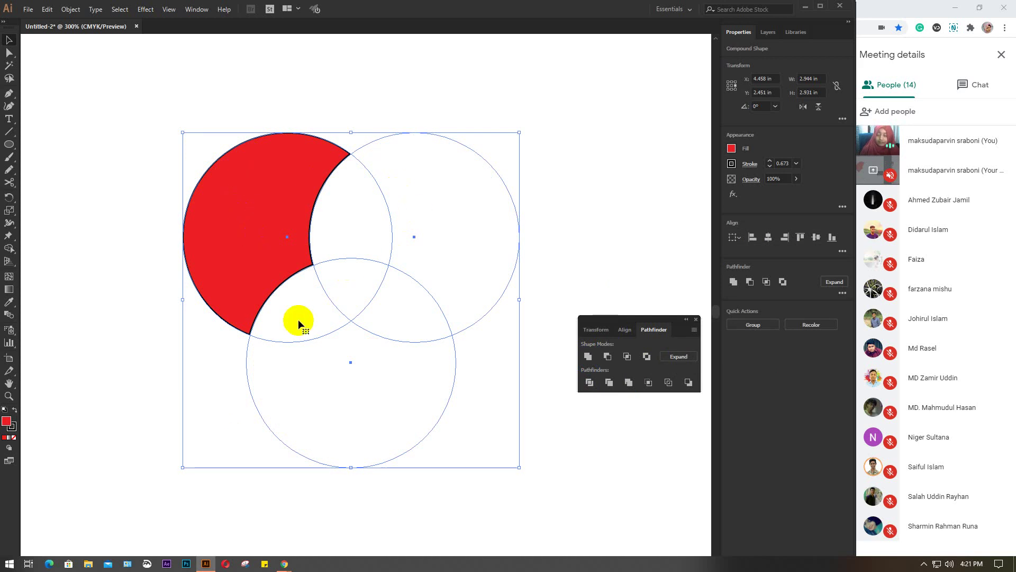
pyautogui.click(679, 356)
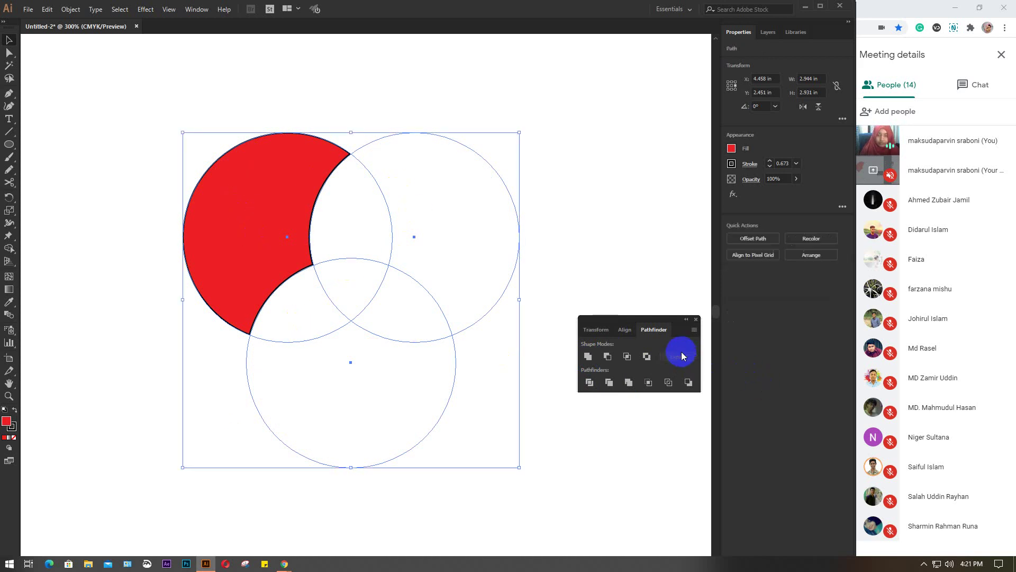
pyautogui.hotkey('ctrl', 'z')
pyautogui.hotkey('ctrl', 'z')
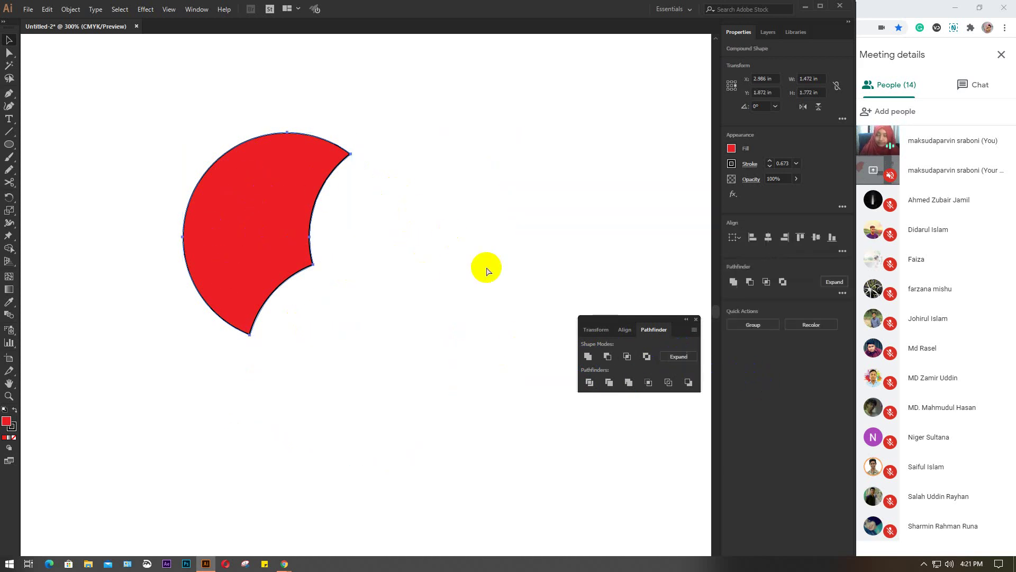
# Step: Try the Pathfinder's Intersect mode on the three circles, as a compound shape and as a plain path, undoing each result
pyautogui.click(627, 357)
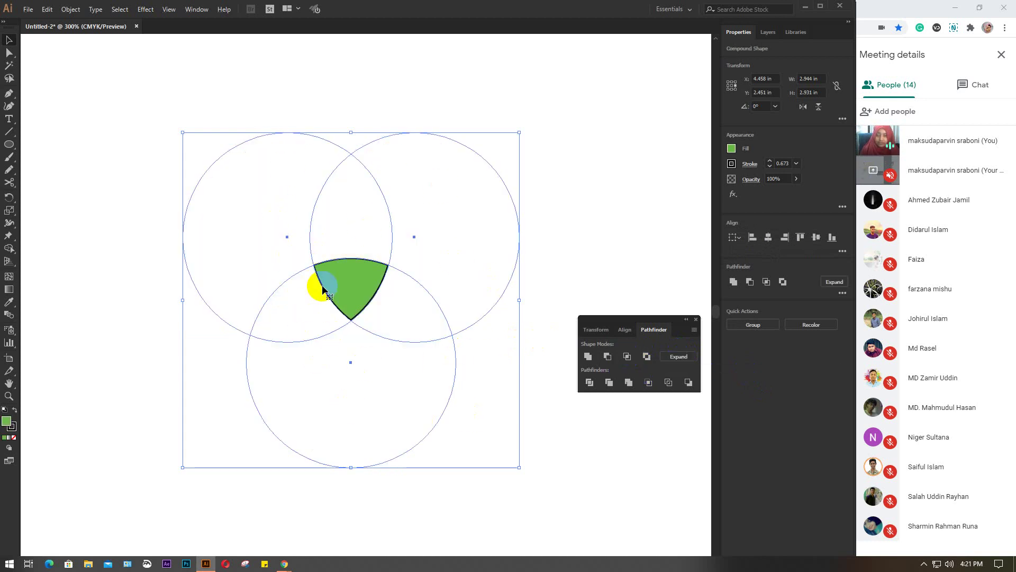
pyautogui.hotkey('ctrl', 'z')
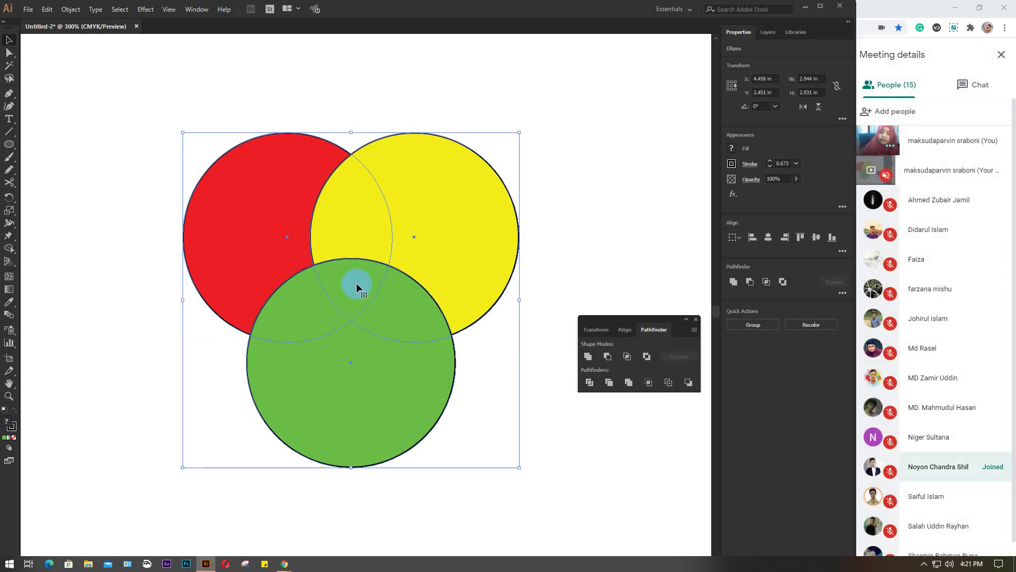
pyautogui.click(627, 356)
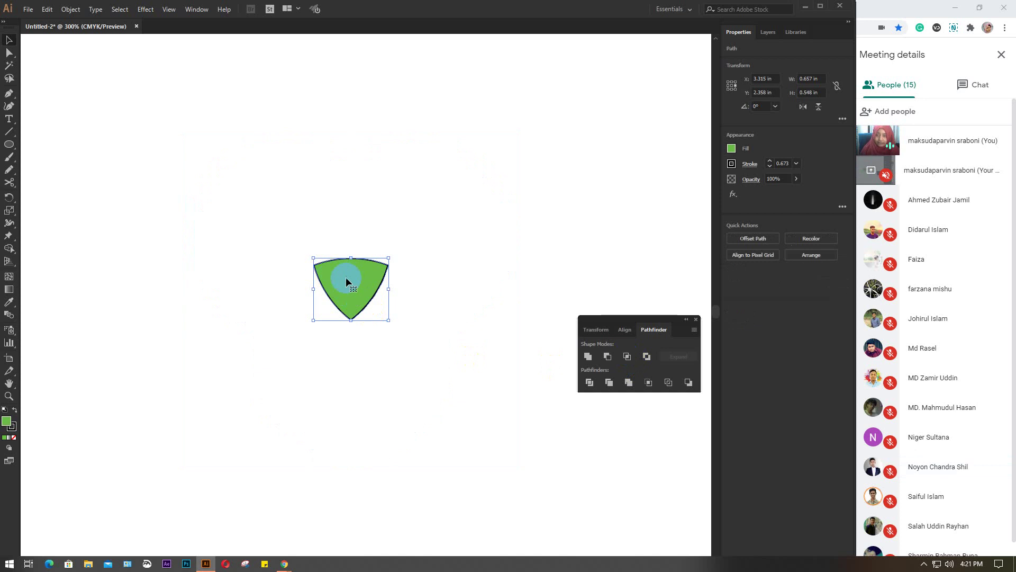
pyautogui.hotkey('ctrl', 'z')
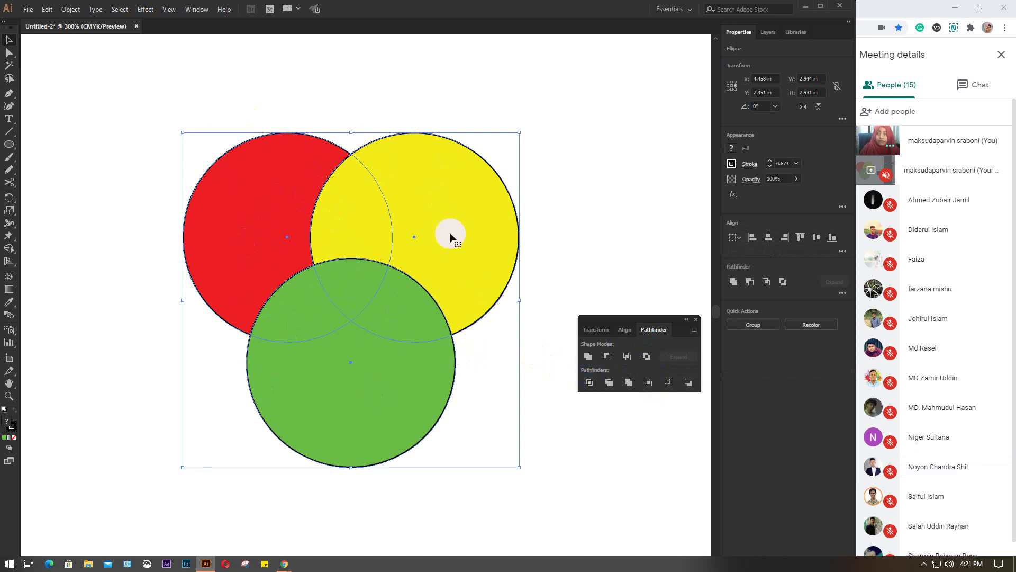
# Step: Try the Pathfinder's Exclude mode on the three circles twice, undoing the result each time
pyautogui.click(647, 355)
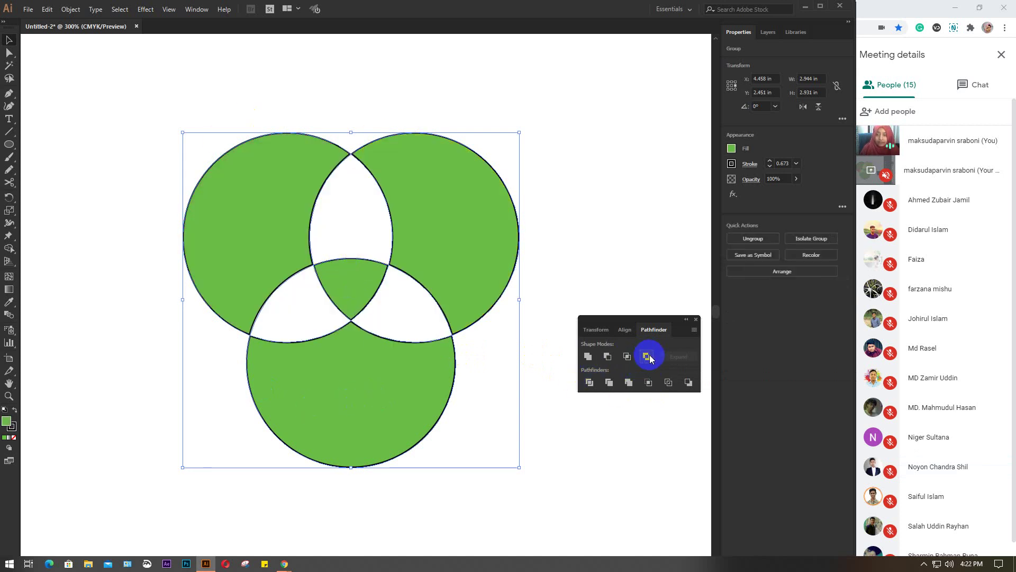
pyautogui.click(265, 182)
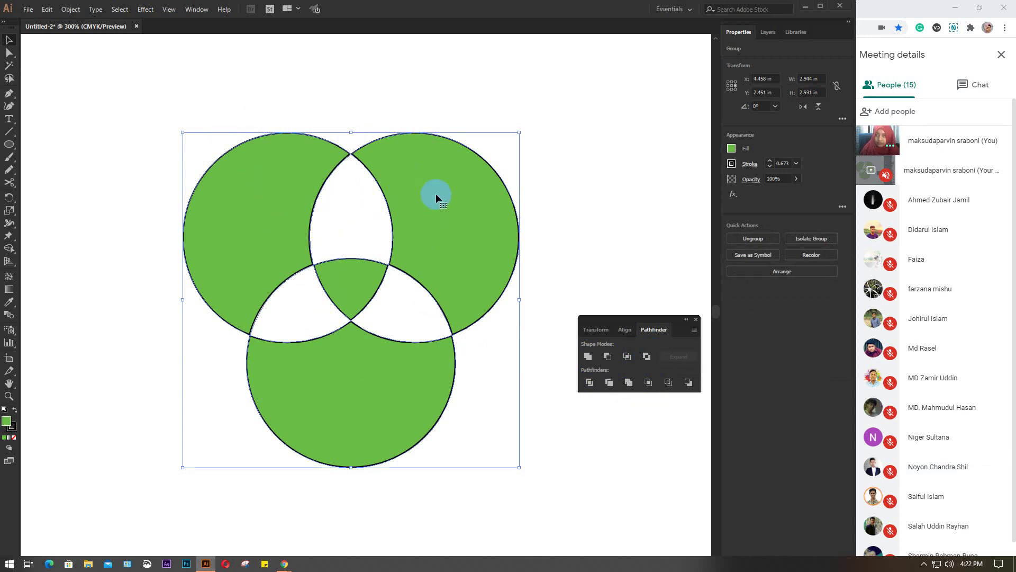
pyautogui.hotkey('ctrl', 'z')
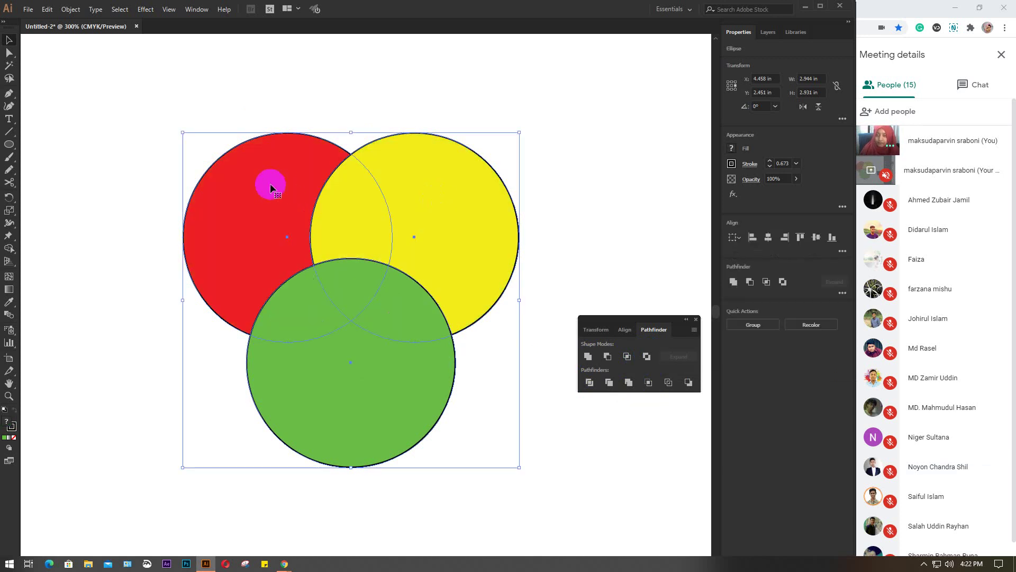
pyautogui.click(253, 229)
pyautogui.click(312, 217)
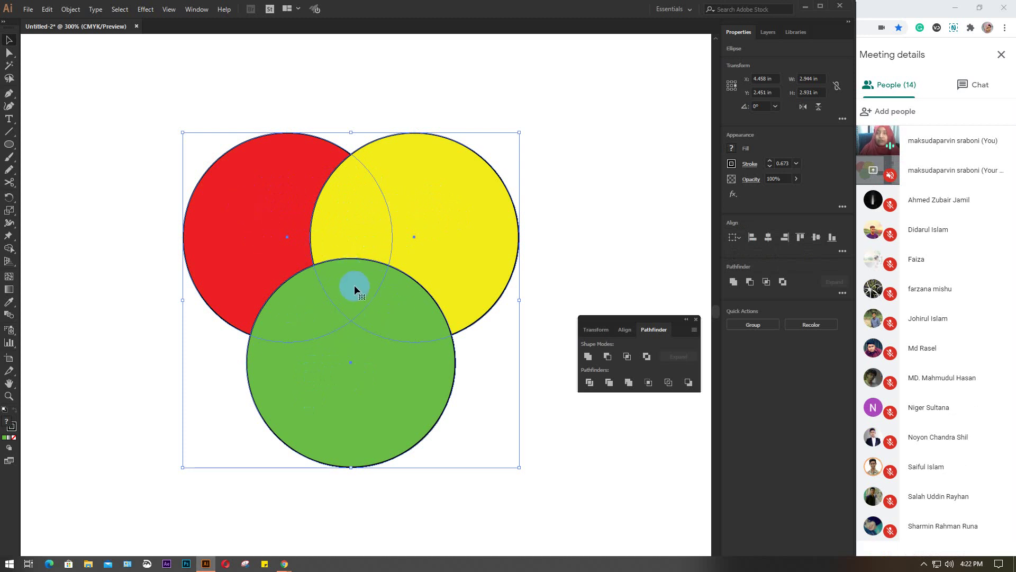
pyautogui.click(647, 358)
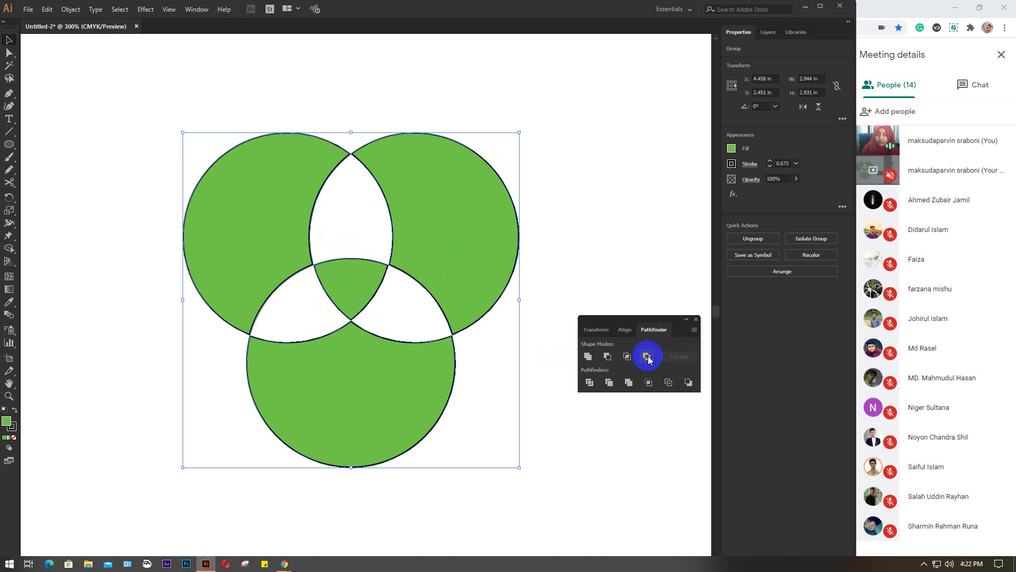
pyautogui.hotkey('ctrl', 'z')
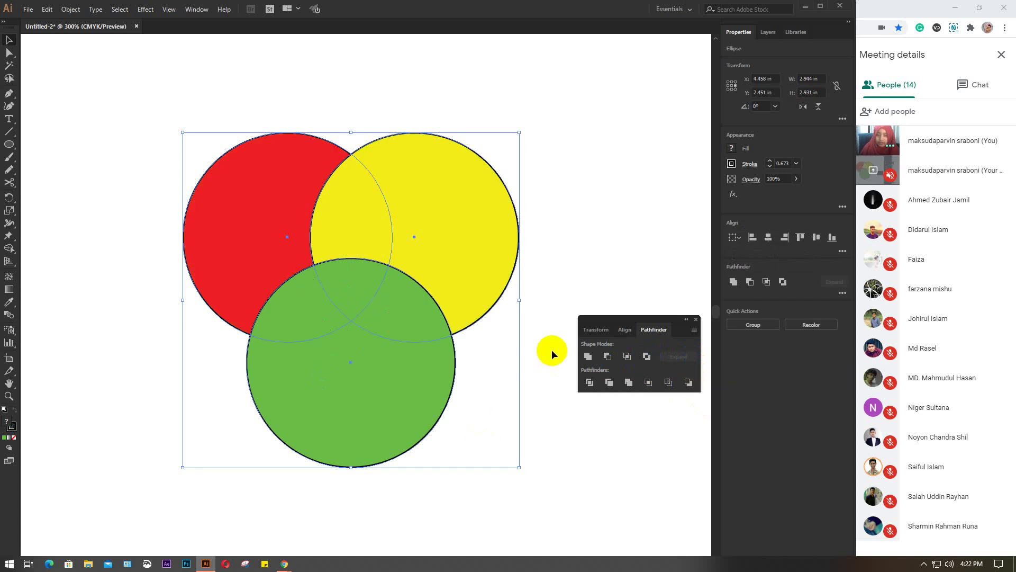
pyautogui.click(644, 357)
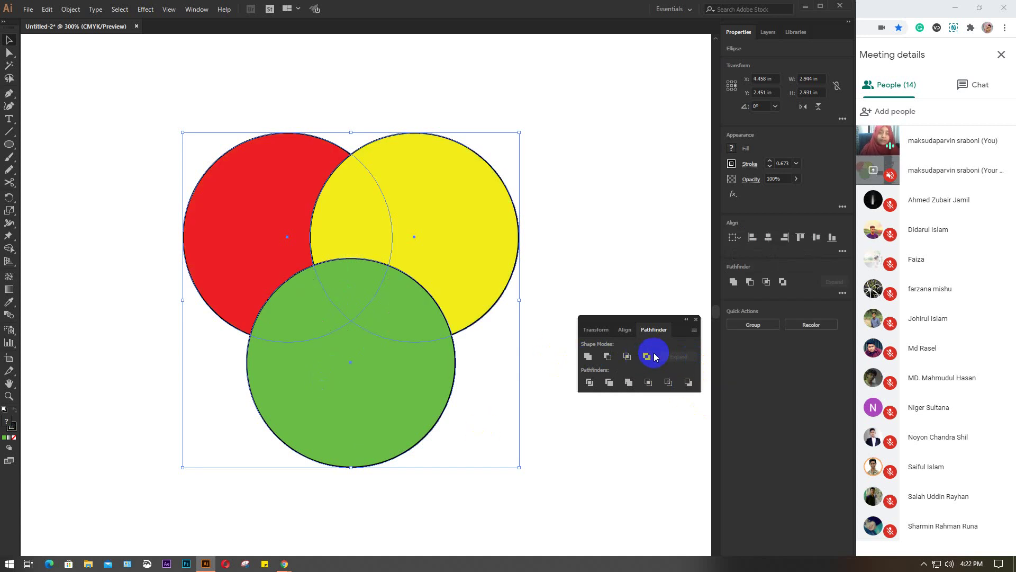
pyautogui.moveTo(654, 358); pyautogui.dragTo(587, 357)
pyautogui.moveTo(578, 376); pyautogui.dragTo(680, 402)
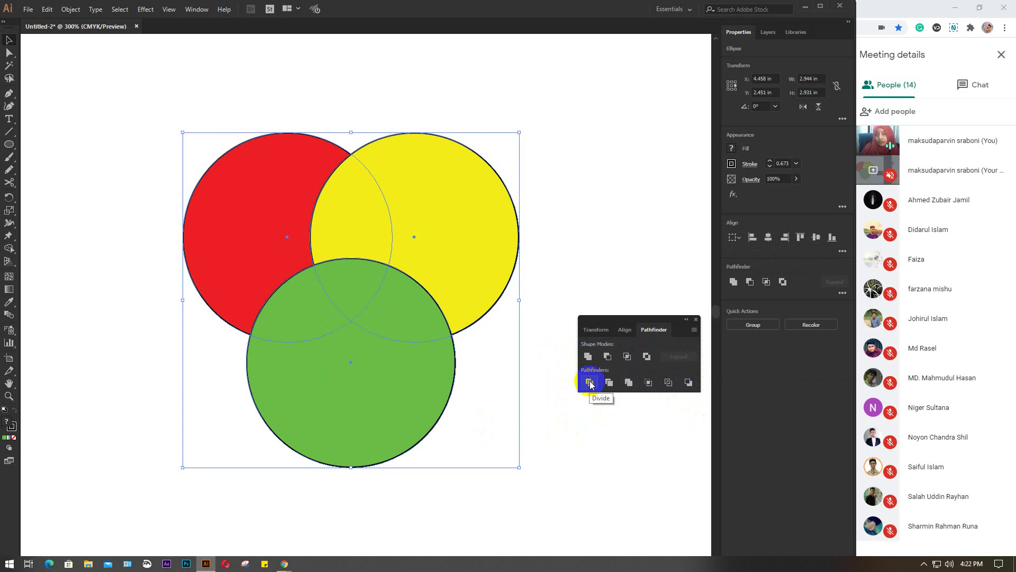
pyautogui.moveTo(592, 384); pyautogui.dragTo(572, 356)
pyautogui.click(685, 331)
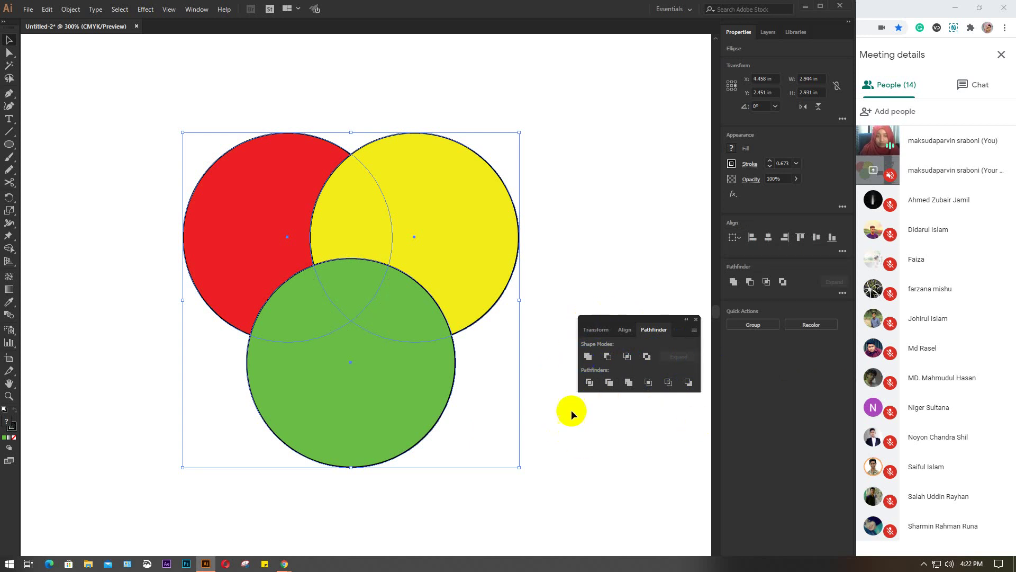
# Step: Divide the three overlapping circles with the Pathfinder, then ungroup the resulting pieces and deselect them
pyautogui.click(587, 382)
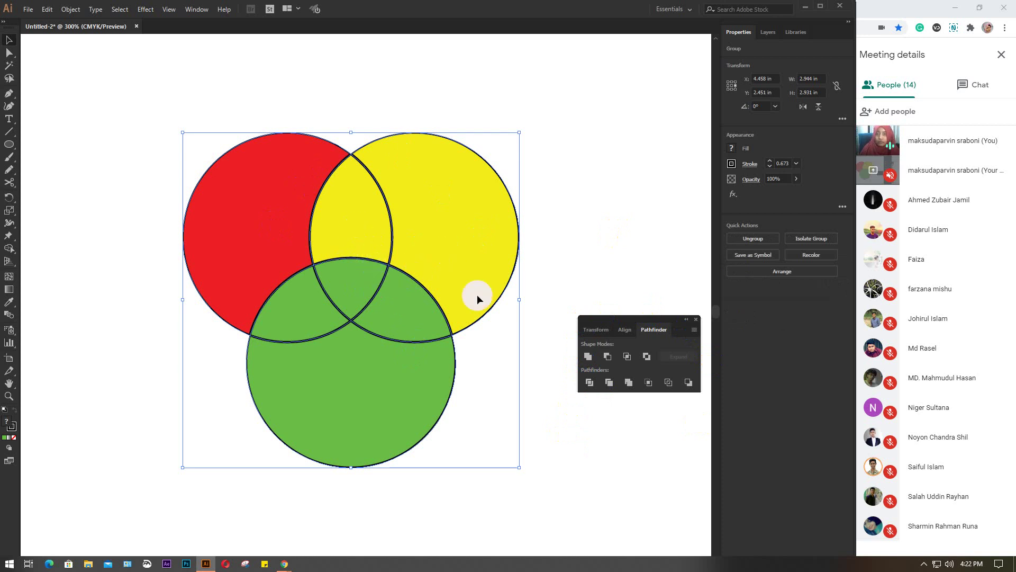
pyautogui.click(647, 383)
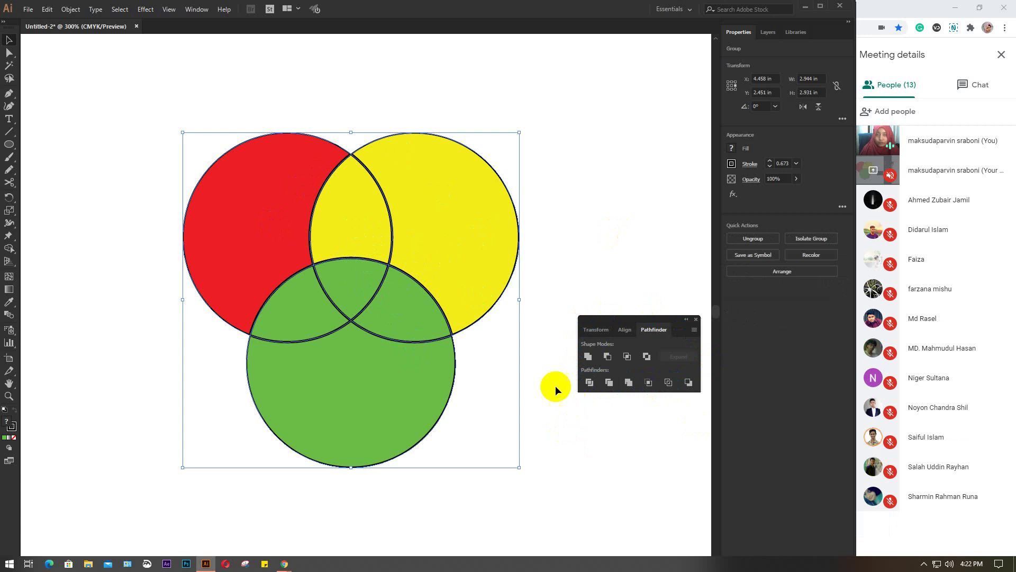
pyautogui.click(350, 360)
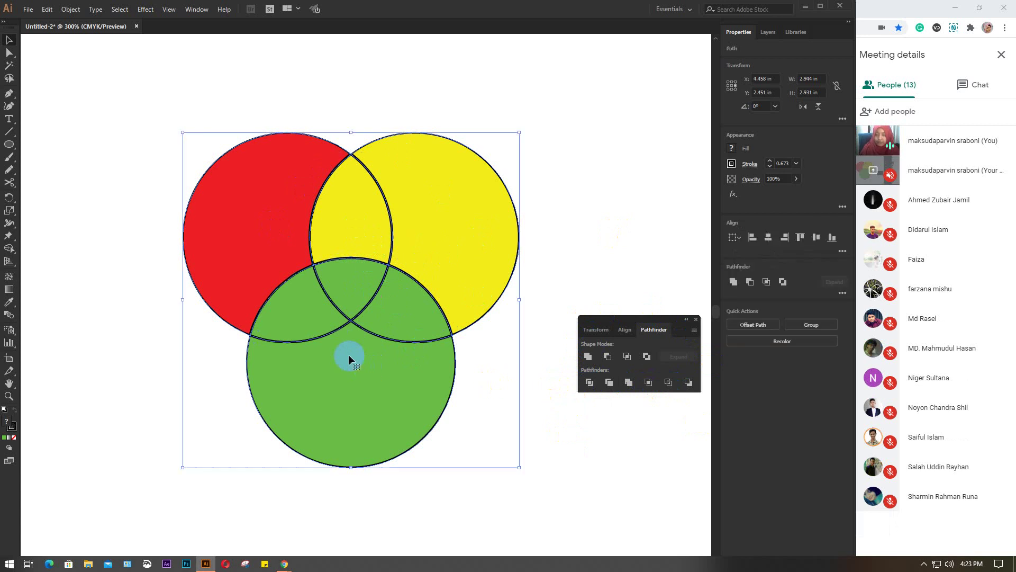
pyautogui.click(582, 213)
# Step: Move the divided red, yellow and green pieces slightly apart around the central green piece, and clear the selection
pyautogui.click(493, 225)
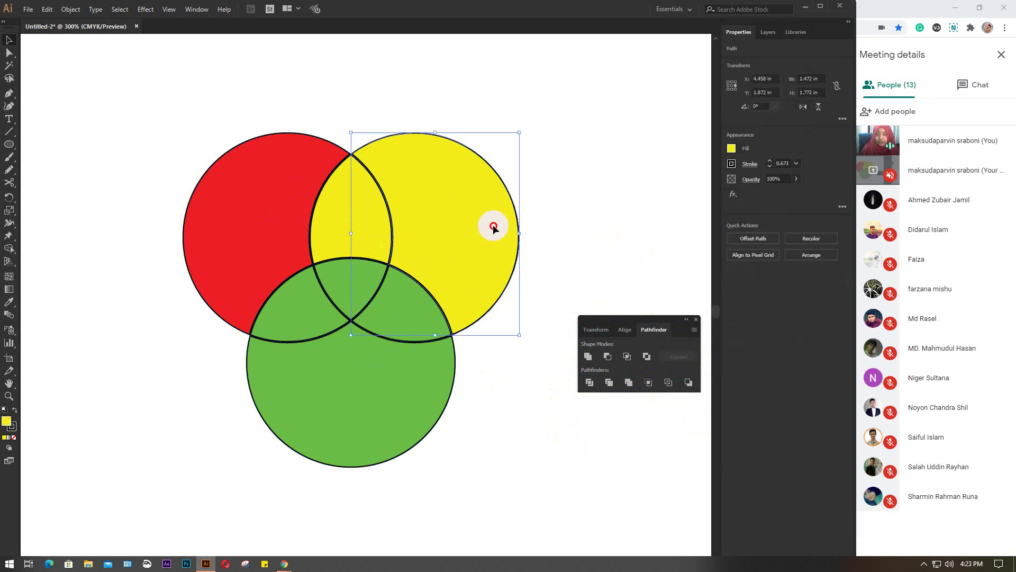
pyautogui.moveTo(487, 227); pyautogui.dragTo(512, 222)
pyautogui.moveTo(266, 206); pyautogui.dragTo(236, 196)
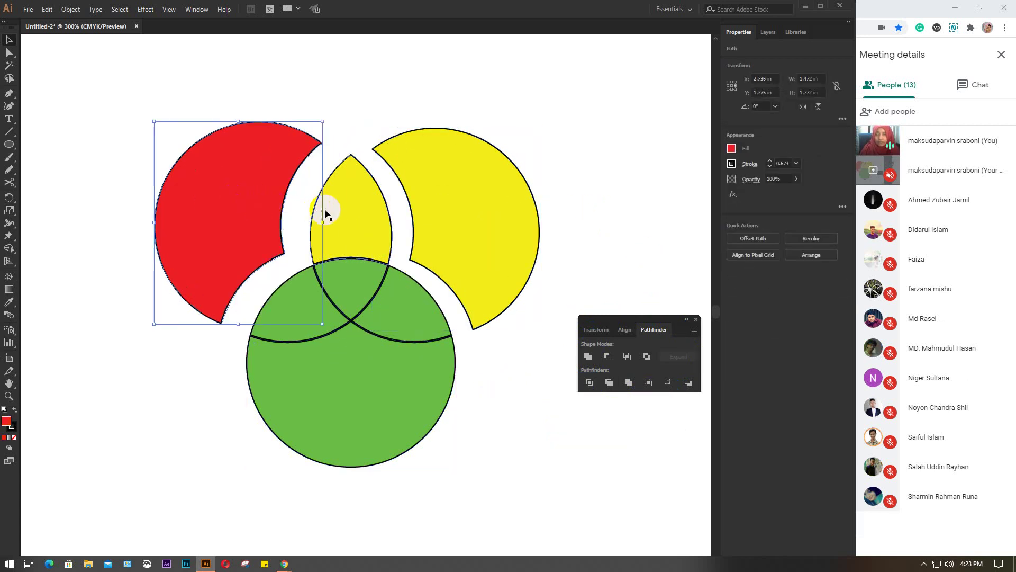
pyautogui.moveTo(347, 197); pyautogui.dragTo(344, 185)
pyautogui.moveTo(305, 319); pyautogui.dragTo(294, 313)
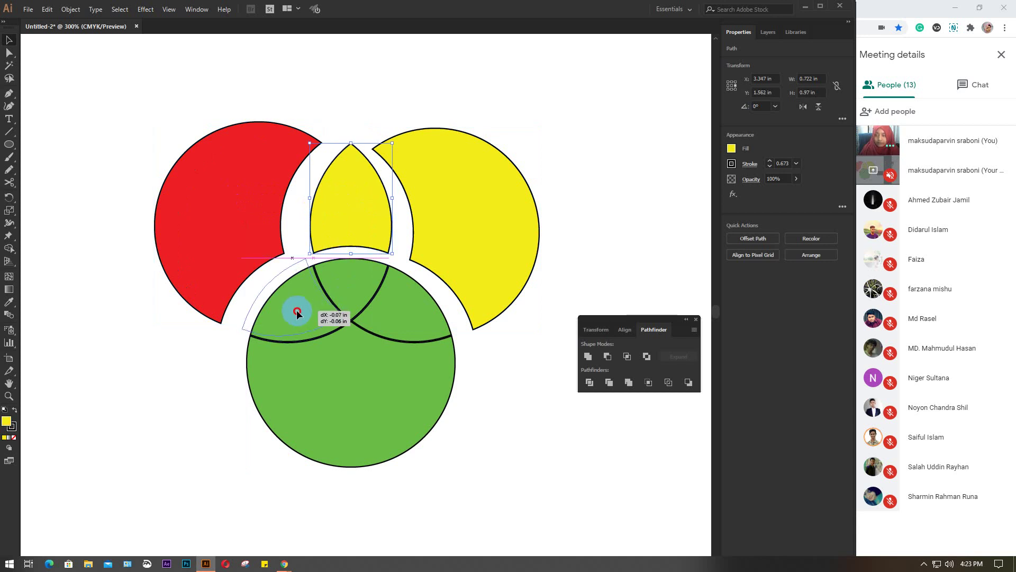
pyautogui.moveTo(405, 313); pyautogui.dragTo(411, 319)
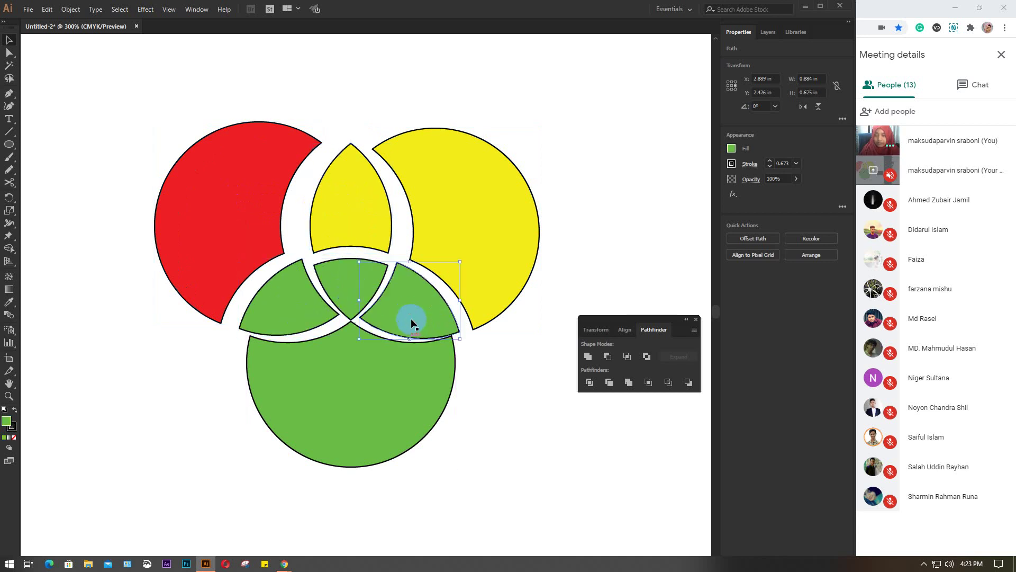
pyautogui.moveTo(378, 370); pyautogui.dragTo(374, 393)
pyautogui.moveTo(314, 311); pyautogui.dragTo(306, 316)
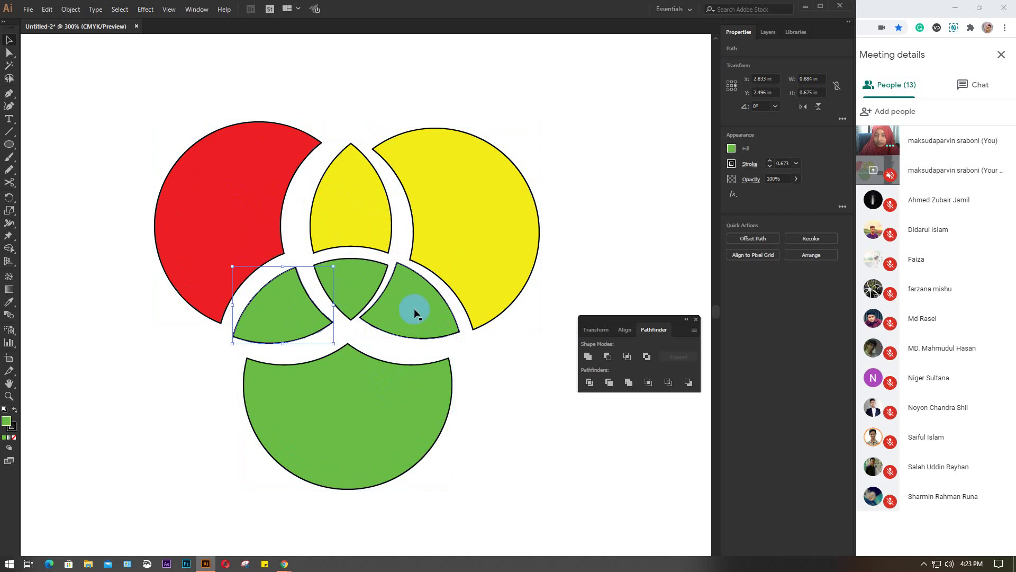
pyautogui.moveTo(414, 308); pyautogui.dragTo(419, 320)
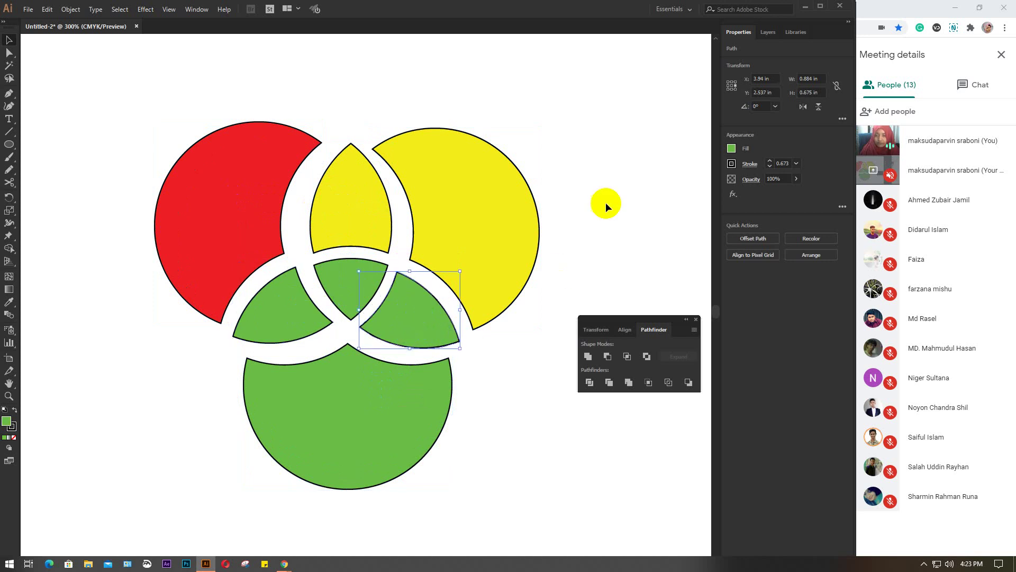
pyautogui.click(571, 179)
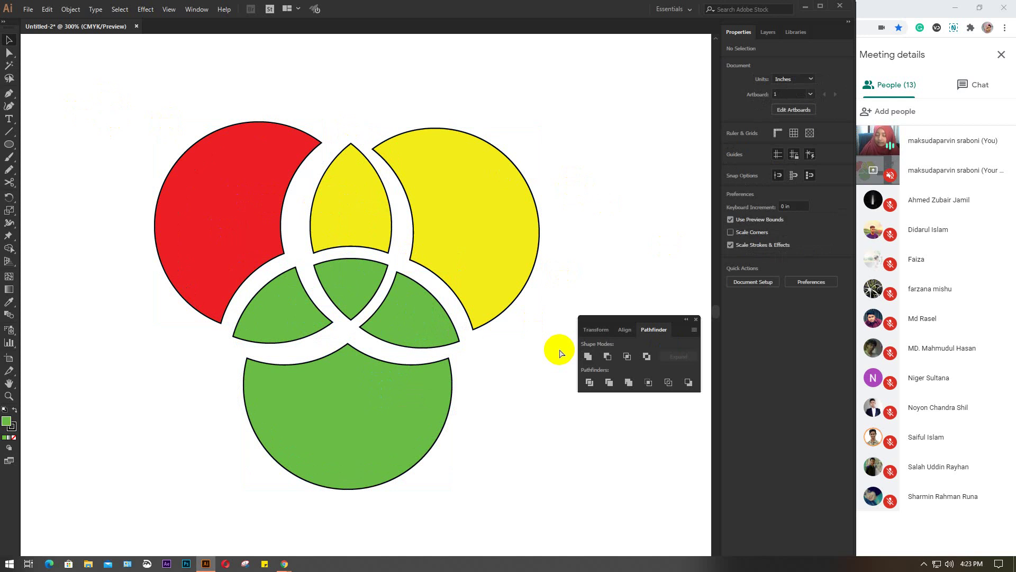
# Step: Undo the piece moves, the ungrouping and the Divide operation back to the three selected overlapping circles
pyautogui.hotkey('ctrl', 'z')
pyautogui.hotkey('ctrl', 'z')
pyautogui.hotkey('ctrl', 'z')
pyautogui.hotkey('ctrl', 'z')
pyautogui.hotkey('ctrl', 'z')
pyautogui.hotkey('ctrl', 'z')
pyautogui.hotkey('ctrl', 'z')
pyautogui.hotkey('ctrl', 'z')
pyautogui.hotkey('ctrl', 'z')
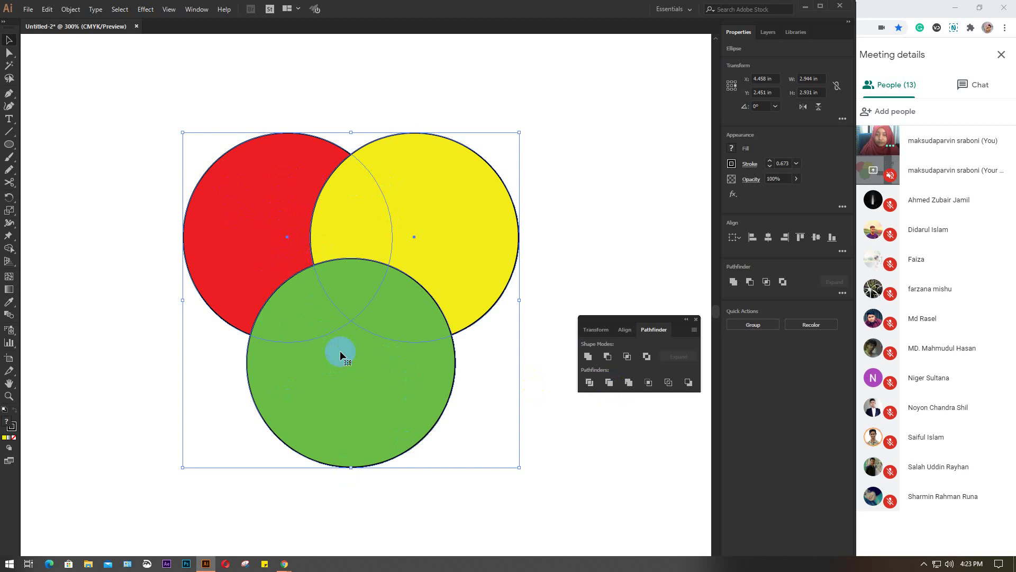
# Step: Trim the three overlapping circles with the Pathfinder, and move the ungrouped red and yellow pieces away from the green circle
pyautogui.click(608, 381)
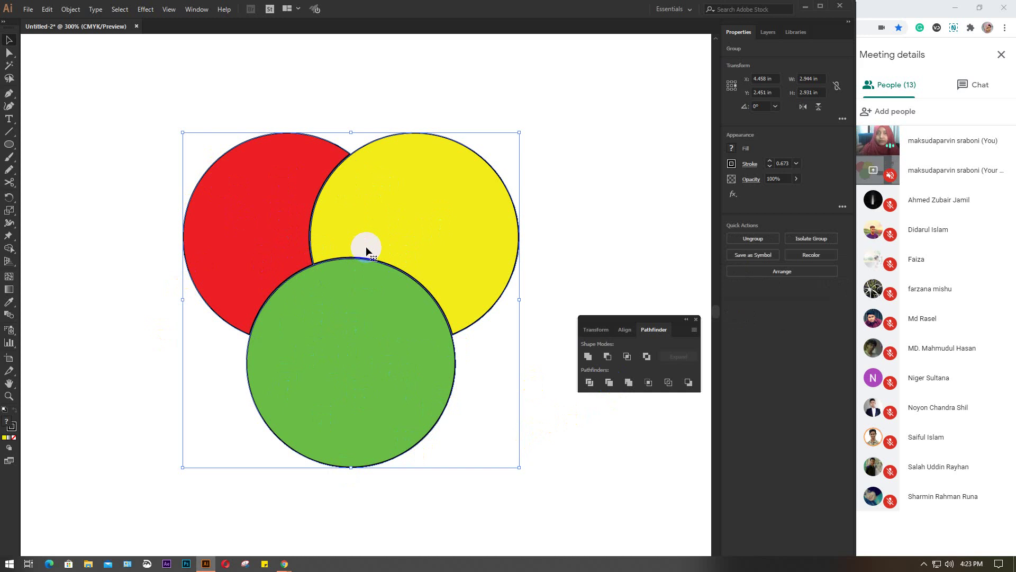
pyautogui.hotkey('shift', 'm')
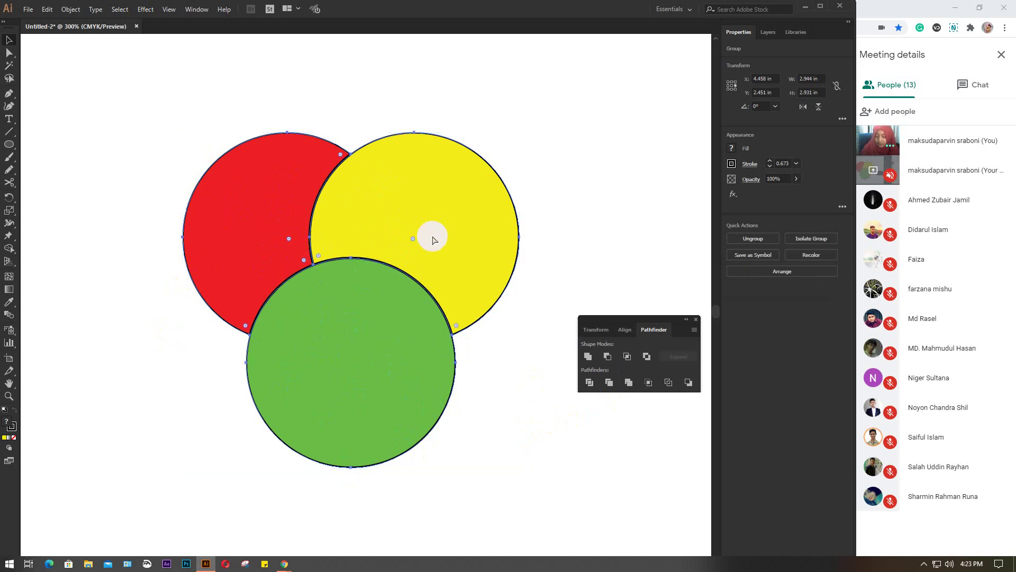
pyautogui.press('v')
pyautogui.click(544, 197)
pyautogui.moveTo(236, 194); pyautogui.dragTo(215, 177)
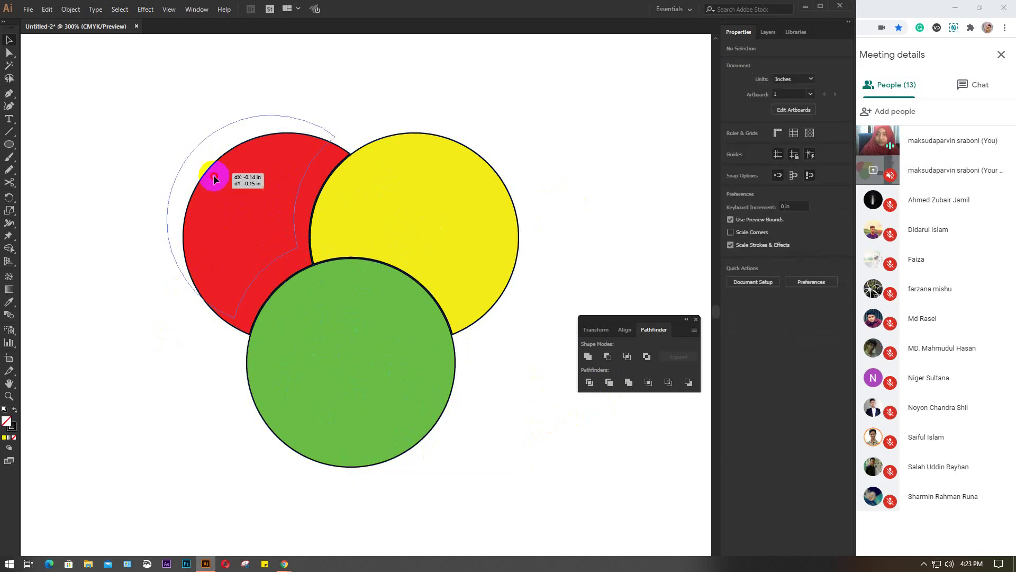
pyautogui.moveTo(384, 196); pyautogui.dragTo(404, 172)
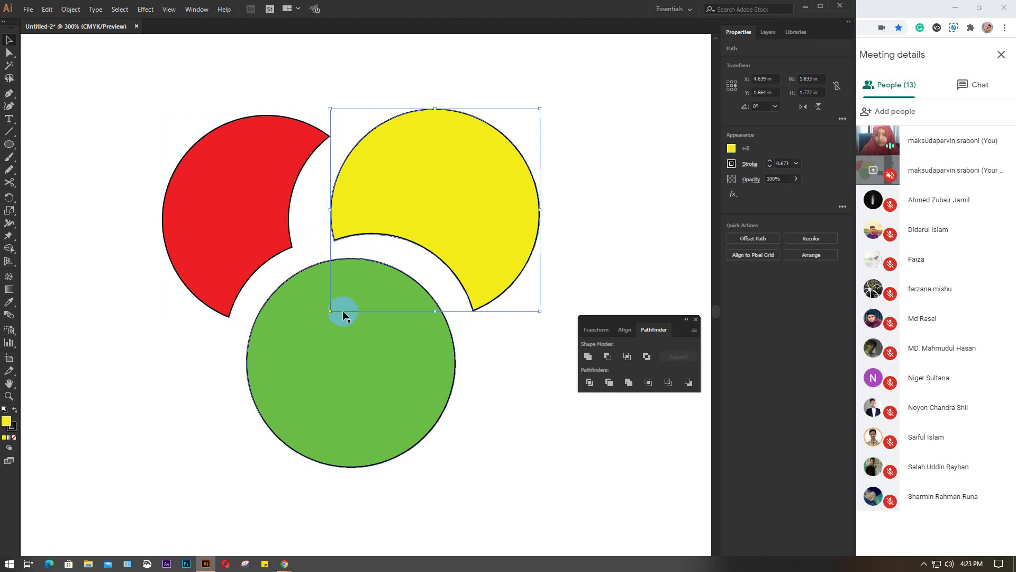
# Step: Undo the piece moves, the ungrouping and the Trim operation back to the three selected overlapping circles
pyautogui.click(59, 208)
pyautogui.hotkey('ctrl', 'z')
pyautogui.hotkey('ctrl', 'z')
pyautogui.hotkey('ctrl', 'z')
pyautogui.hotkey('ctrl', 'z')
pyautogui.hotkey('ctrl', 'z')
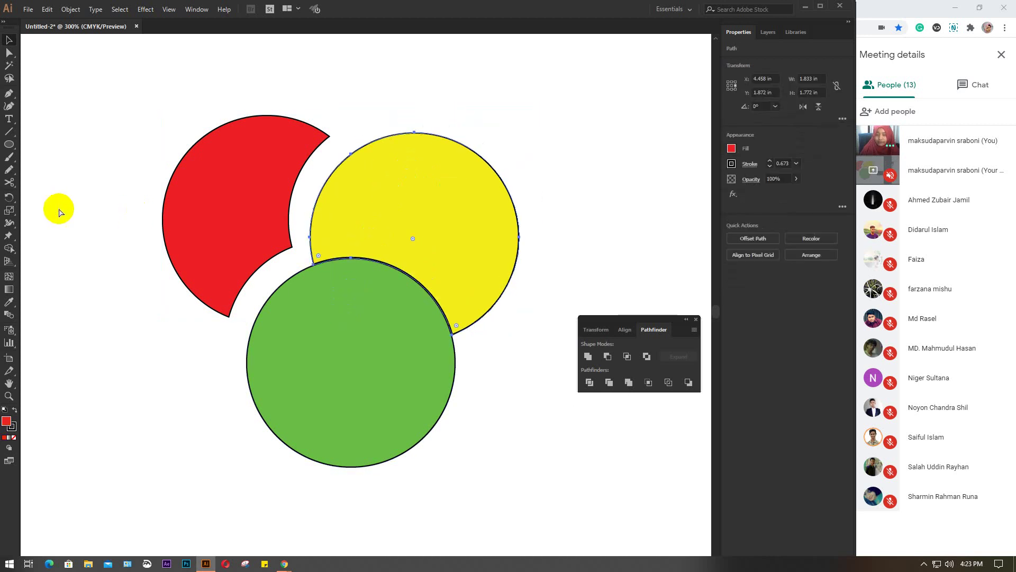
# Step: Merge the three overlapping circles with the Pathfinder, ungroup the result, and move the green, yellow and red pieces apart
pyautogui.click(628, 382)
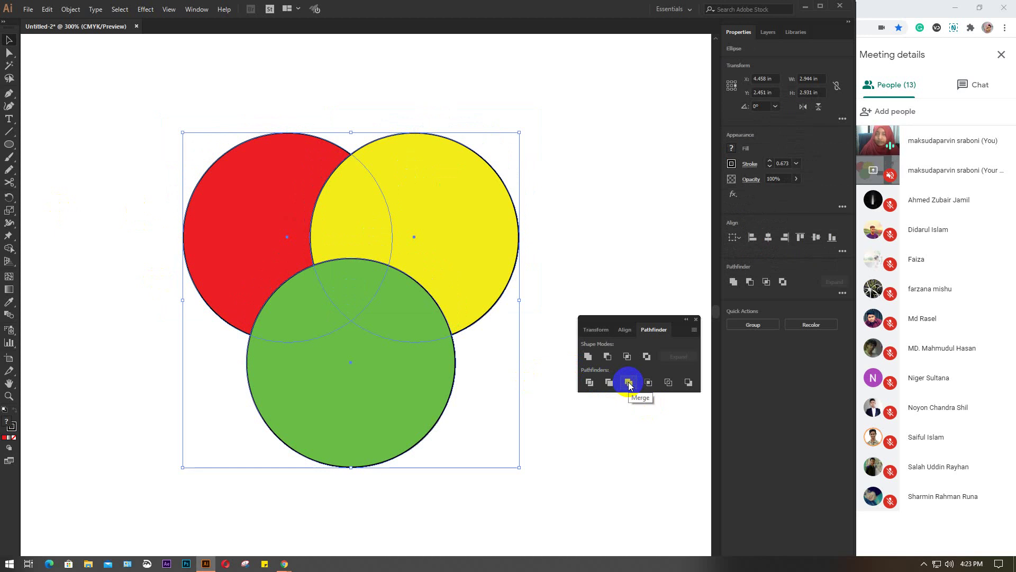
pyautogui.click(611, 385)
pyautogui.click(628, 383)
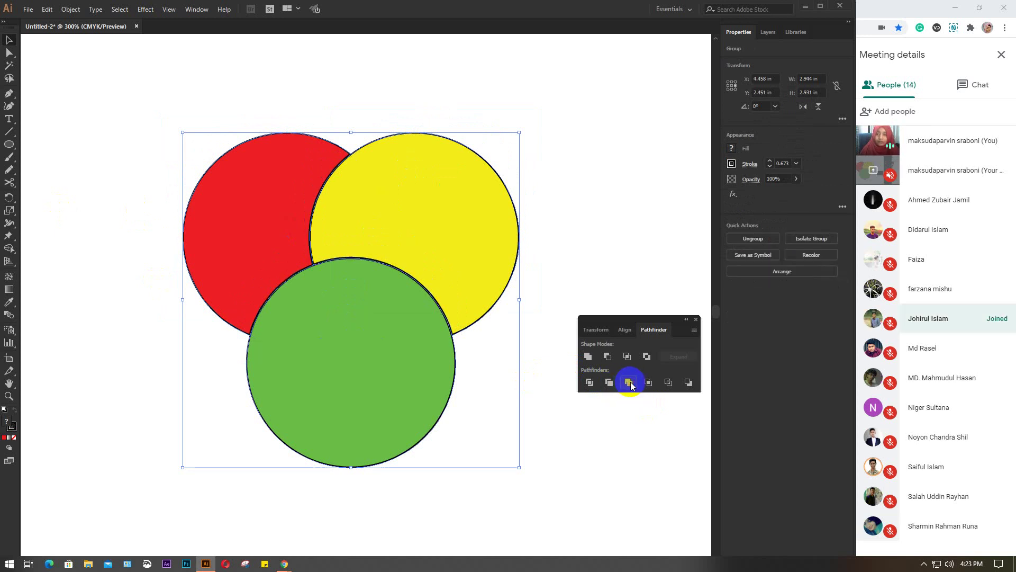
pyautogui.click(369, 282)
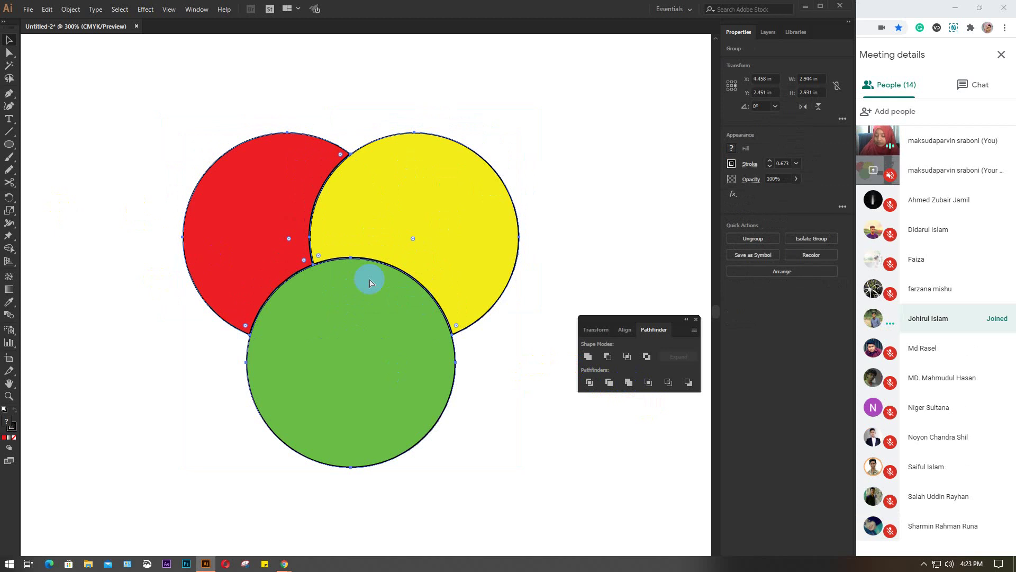
pyautogui.click(470, 320)
pyautogui.moveTo(363, 354); pyautogui.dragTo(363, 384)
pyautogui.moveTo(430, 216); pyautogui.dragTo(459, 210)
pyautogui.moveTo(245, 200); pyautogui.dragTo(170, 211)
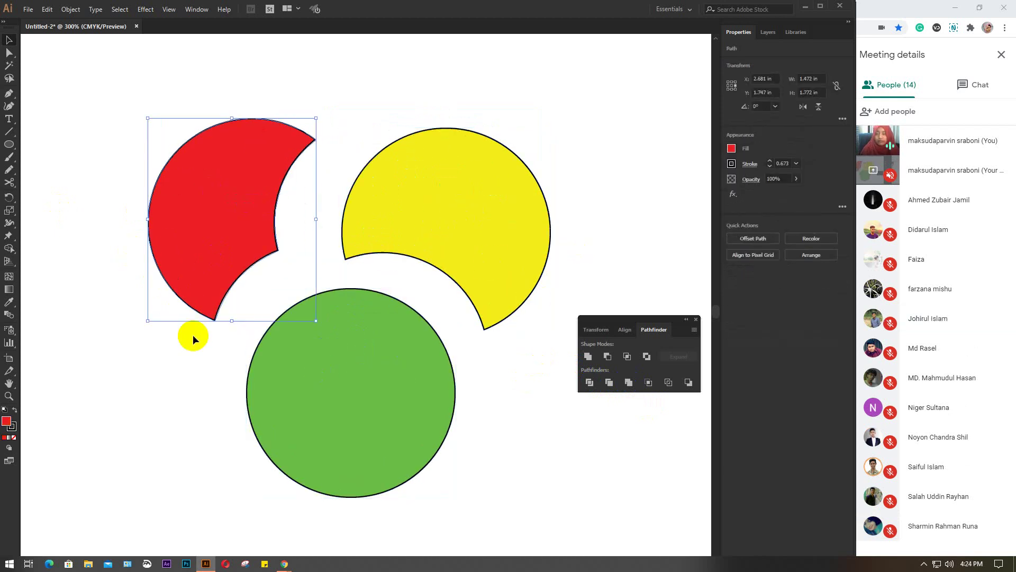
# Step: Undo the separation of the pieces, the ungrouping and the Merge operation back to the three whole circles
pyautogui.hotkey('ctrl', 'z')
pyautogui.hotkey('ctrl', 'z')
pyautogui.hotkey('ctrl', 'z')
pyautogui.hotkey('ctrl', 'z')
pyautogui.hotkey('ctrl', 'z')
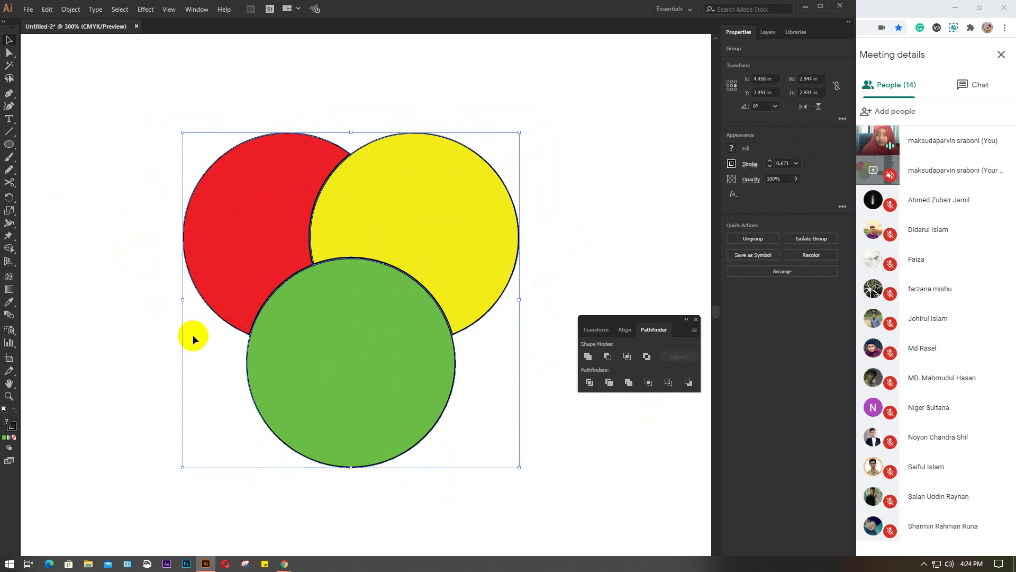
pyautogui.hotkey('ctrl', 'shift', 'g')
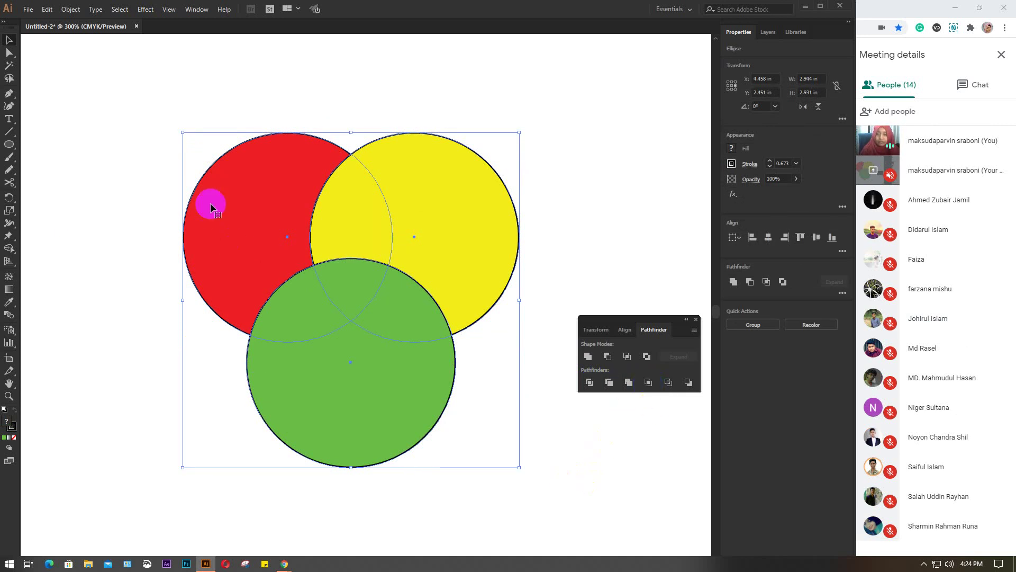
# Step: Crop the three overlapping circles with the Pathfinder, and undo the crop
pyautogui.click(648, 382)
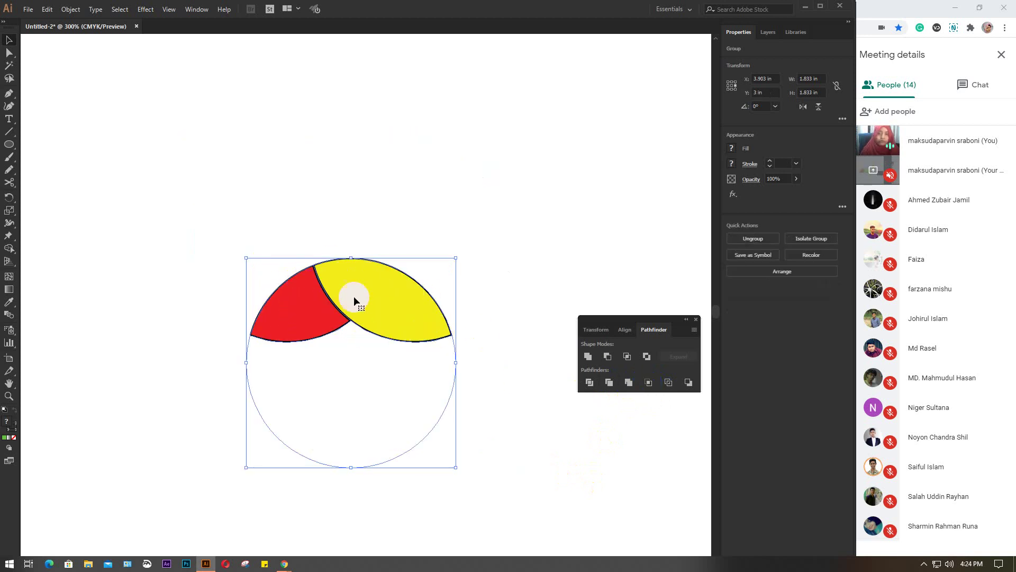
pyautogui.hotkey('ctrl', 'z')
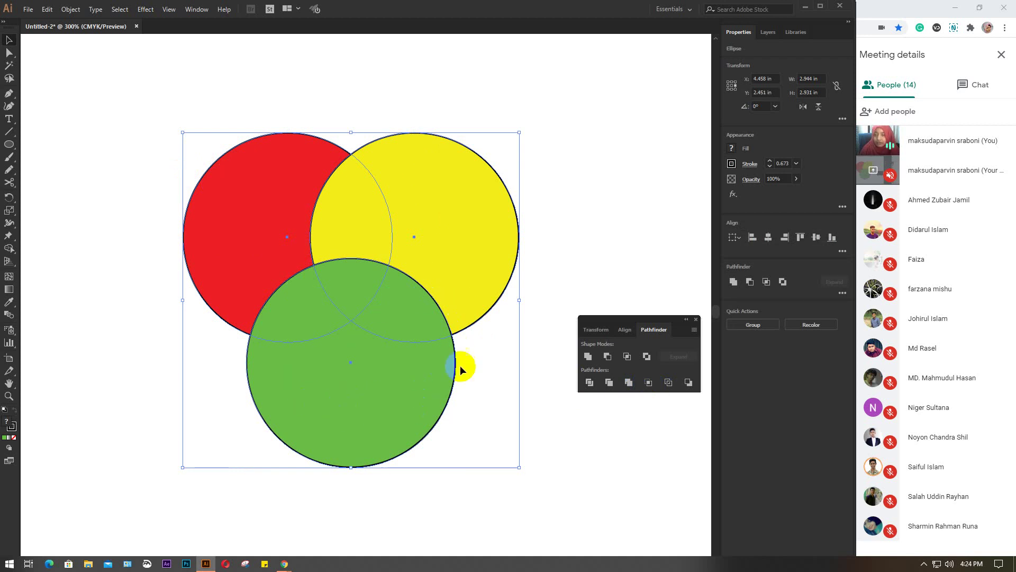
pyautogui.click(234, 214)
pyautogui.click(320, 212)
pyautogui.click(310, 263)
pyautogui.click(294, 254)
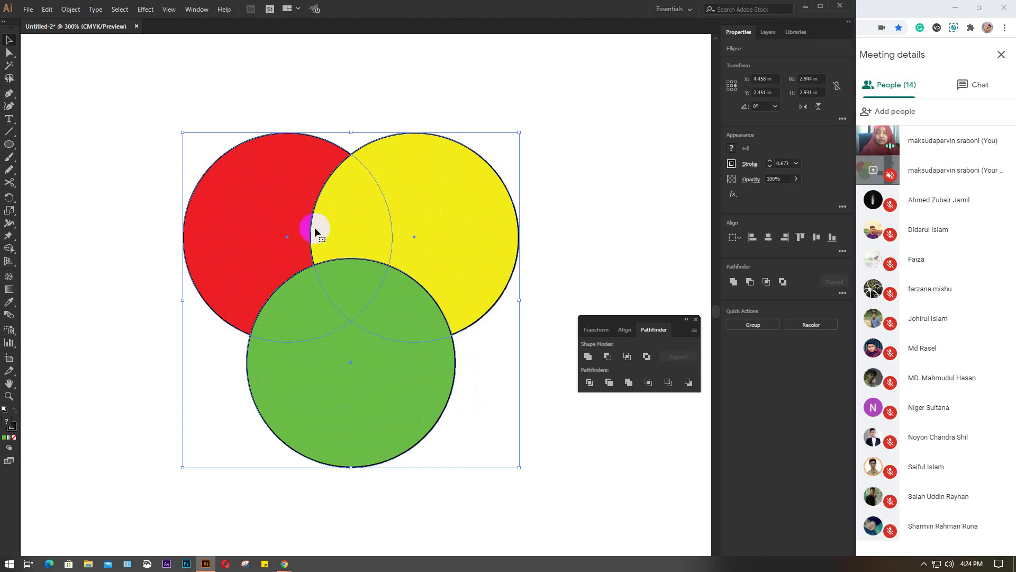
pyautogui.click(247, 218)
pyautogui.click(294, 158)
pyautogui.click(306, 222)
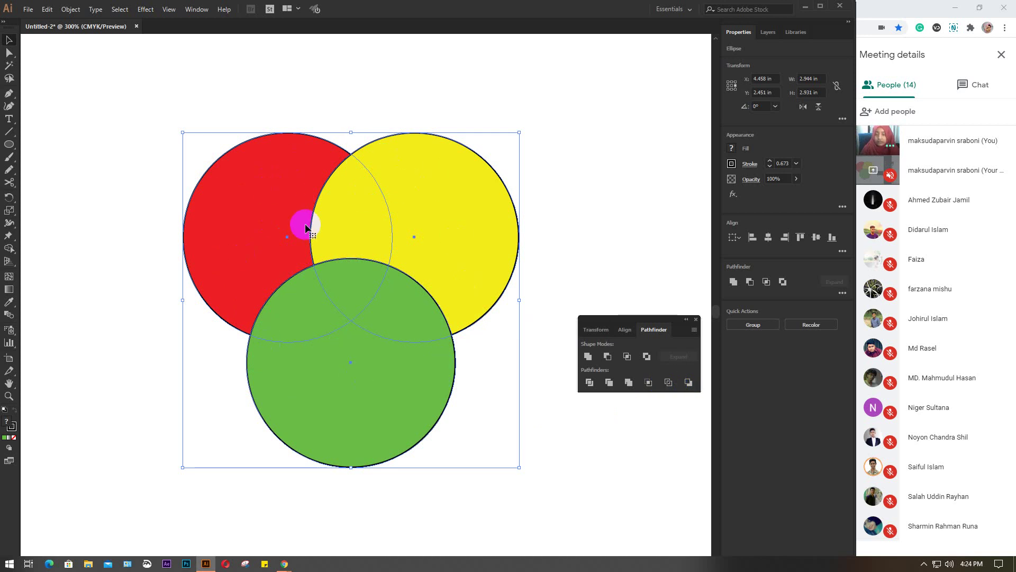
# Step: Try the Outline and Minus Back pathfinders on the three overlapping circles, undoing each one
pyautogui.click(669, 382)
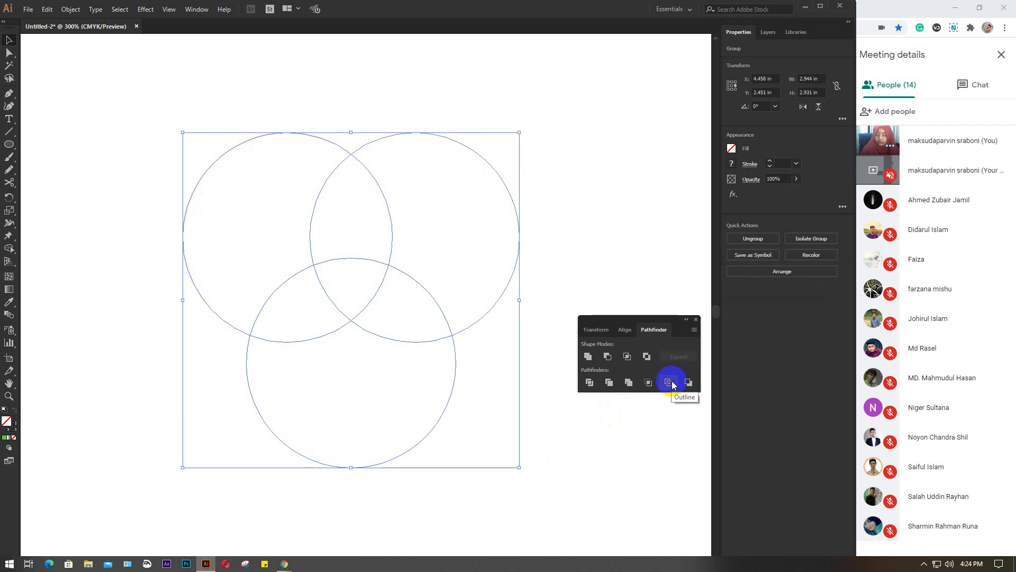
pyautogui.hotkey('ctrl', 'z')
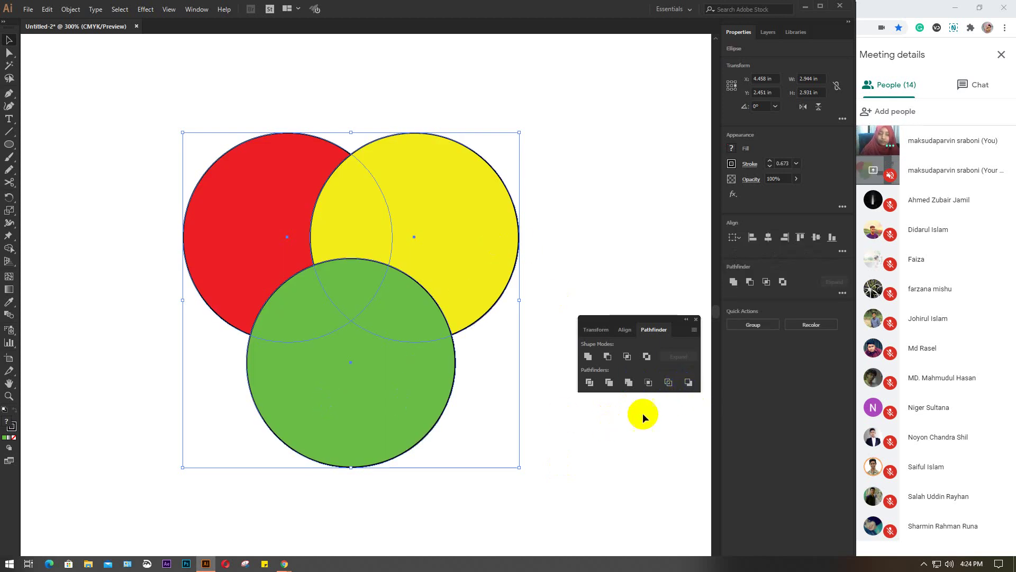
pyautogui.click(688, 383)
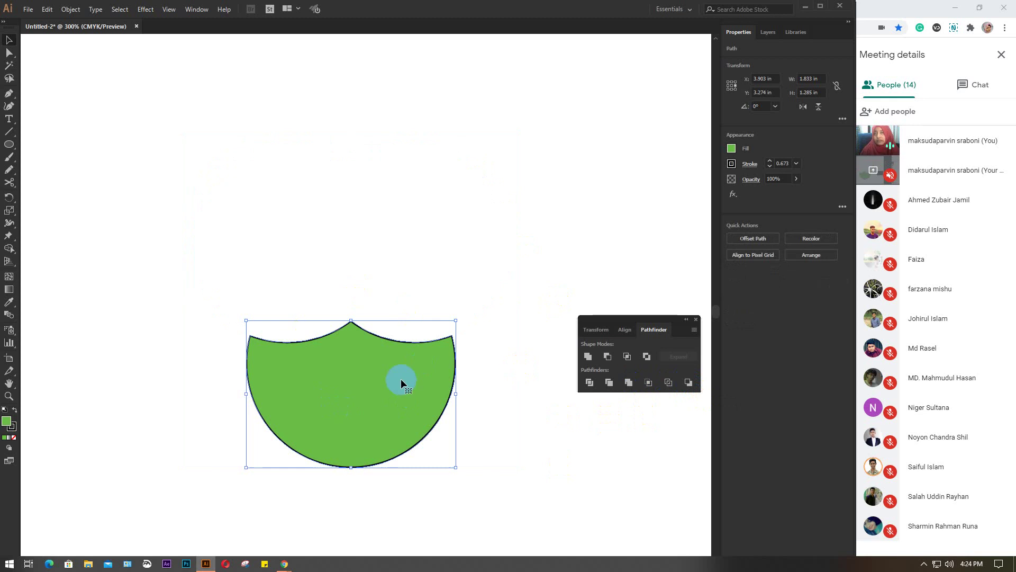
pyautogui.hotkey('ctrl', 'z')
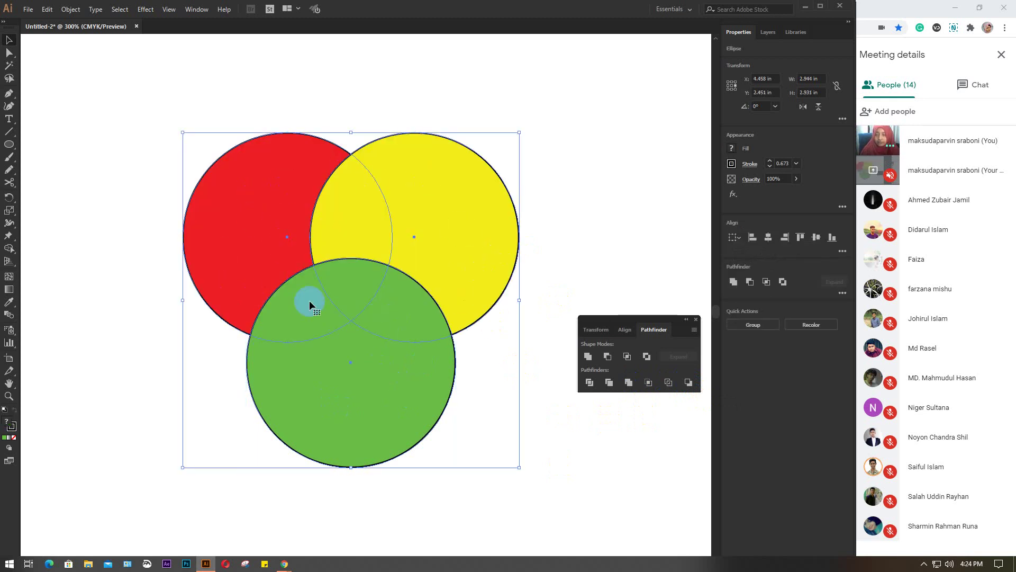
# Step: Apply Minus Back to the three circles again, and undo it along with the yellow fill of the second circle
pyautogui.click(688, 384)
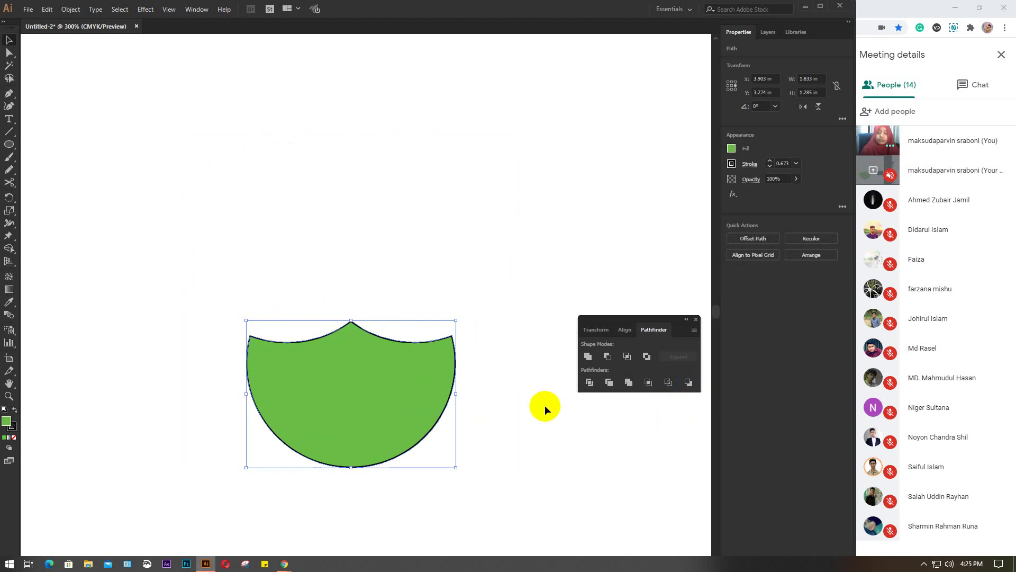
pyautogui.hotkey('ctrl', 'z')
pyautogui.hotkey('ctrl', 'z')
pyautogui.hotkey('ctrl', 'z')
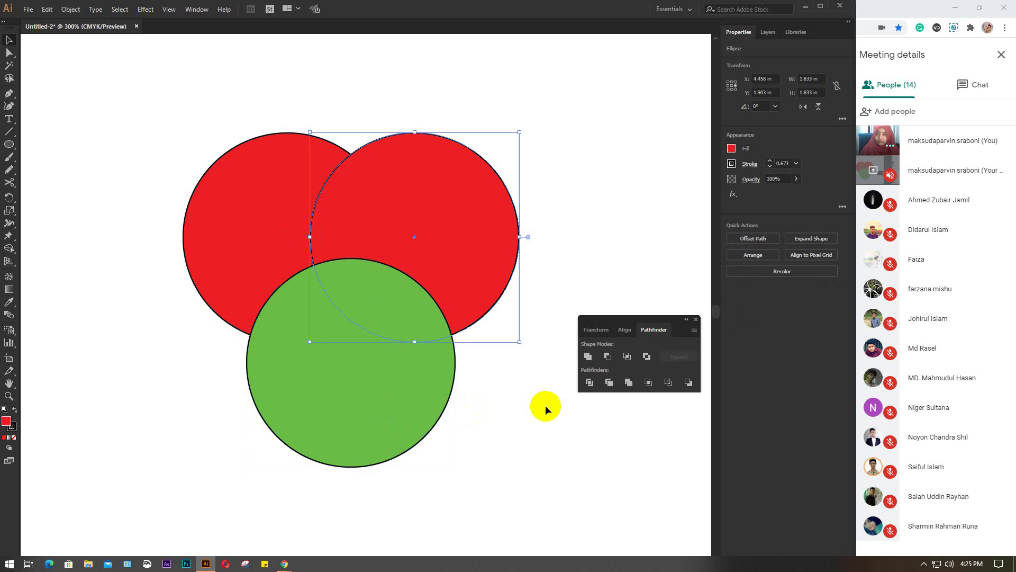
# Step: Delete all three overlapping circles to clear the artboard
pyautogui.moveTo(172, 118); pyautogui.dragTo(475, 424)
pyautogui.press('Delete')
pyautogui.scroll(-2, 387, 278)
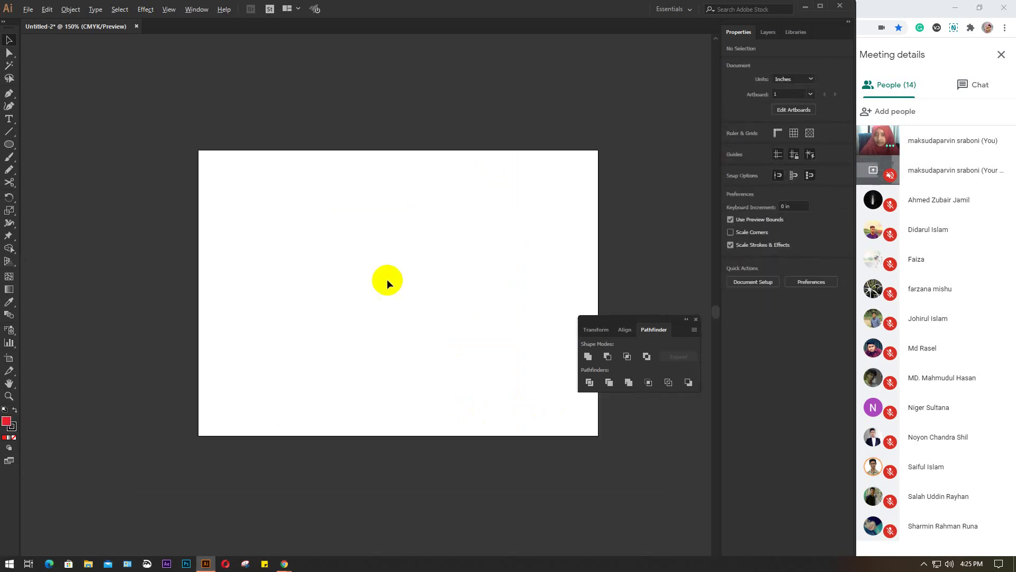
# Step: Draw a small red circle about 0.76 in in diameter with the Ellipse tool, in the artboard's upper left area
pyautogui.moveTo(420, 286); pyautogui.dragTo(376, 302)
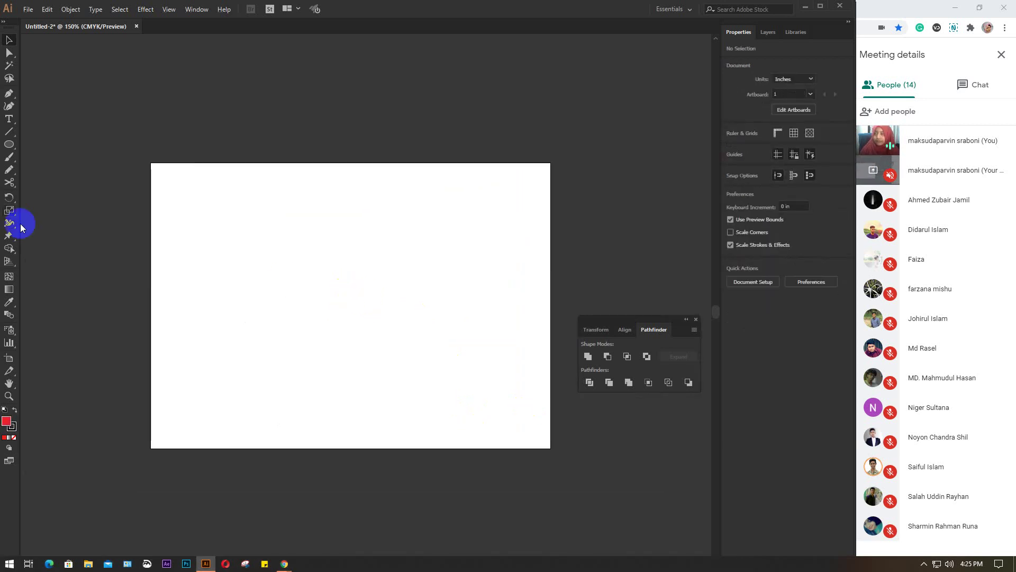
pyautogui.moveTo(11, 146); pyautogui.dragTo(193, 218)
pyautogui.scroll(1, 285, 256)
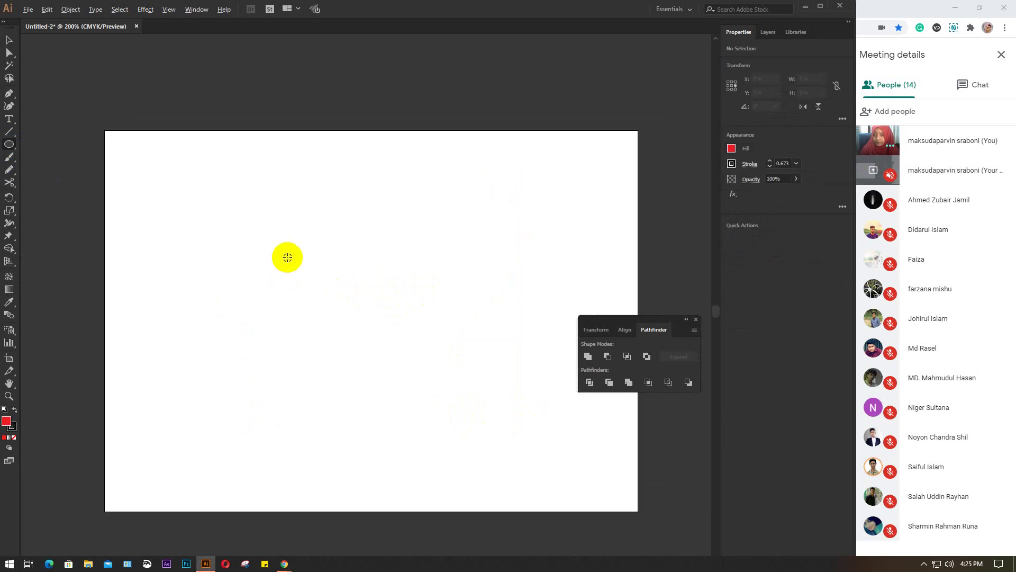
pyautogui.moveTo(271, 235); pyautogui.dragTo(308, 292)
# Step: Convert the circle's top anchor point to a corner and pull it up to about Y 0.91 in to form a teardrop
pyautogui.click(9, 52)
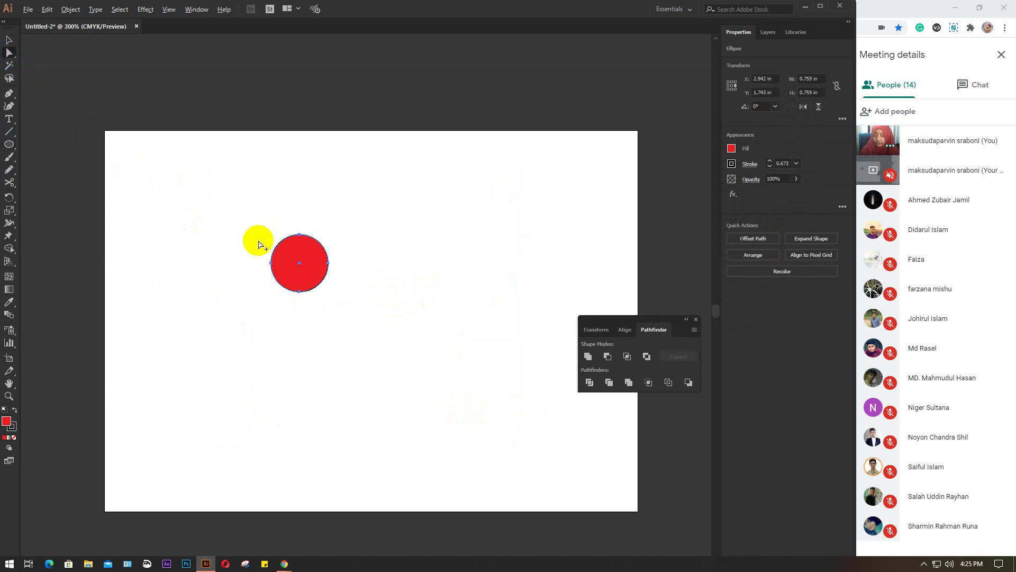
pyautogui.hotkey('ctrl', '=')
pyautogui.click(339, 227)
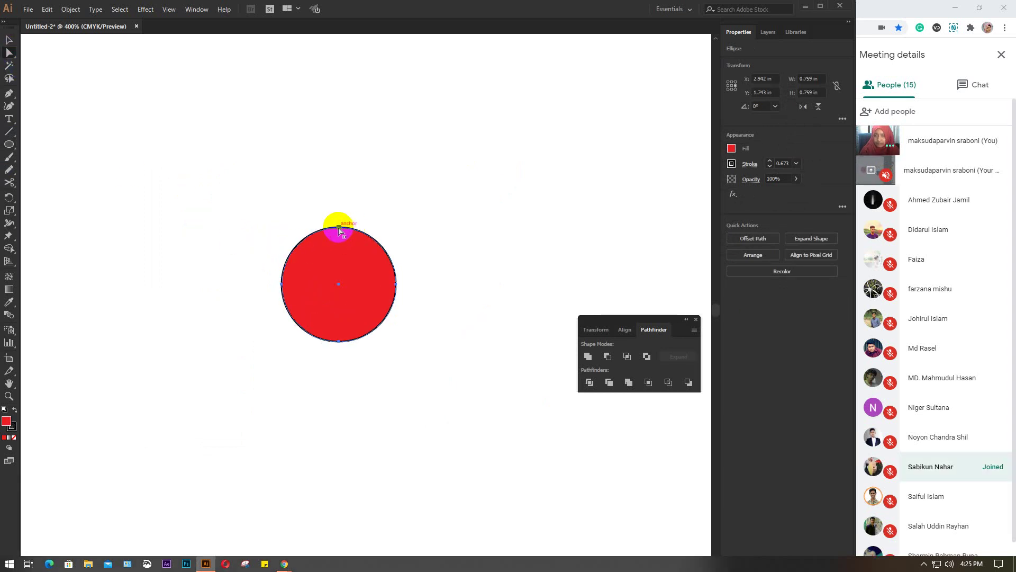
pyautogui.click(758, 226)
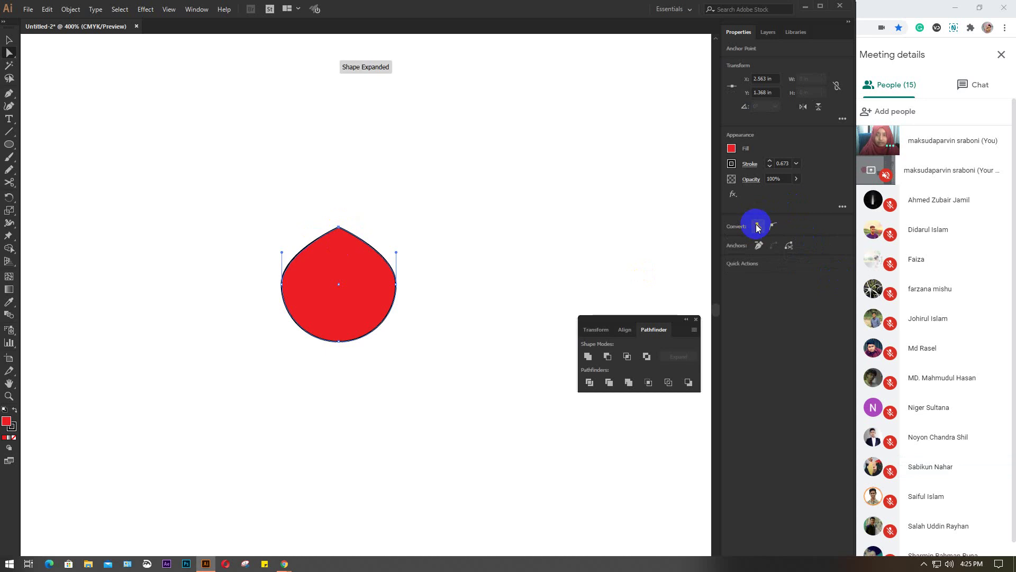
pyautogui.click(339, 228)
pyautogui.moveTo(339, 228); pyautogui.dragTo(338, 158)
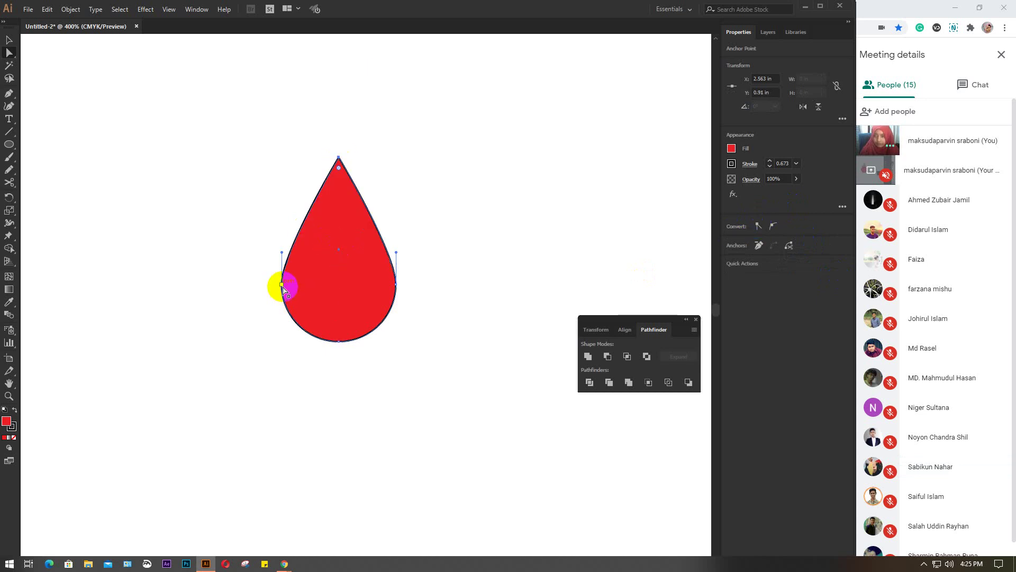
# Step: Curve the teardrop's left side inward by adjusting the left anchor's handle and moving the anchor to about X 2.27 in, Y 1.62 in
pyautogui.moveTo(283, 286); pyautogui.dragTo(295, 281)
pyautogui.hotkey('ctrl', 'z')
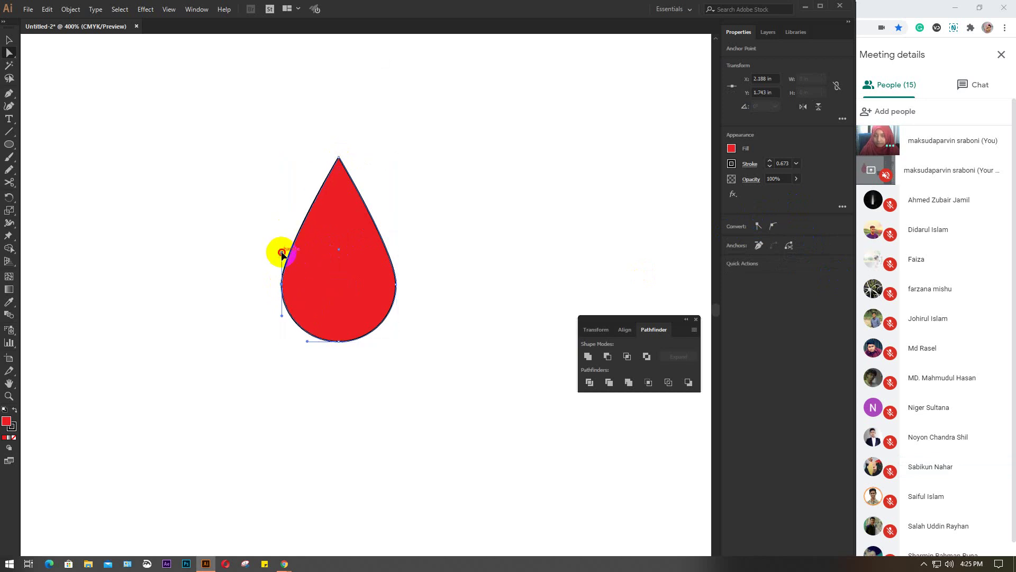
pyautogui.moveTo(307, 221); pyautogui.dragTo(331, 244)
pyautogui.click(282, 288)
pyautogui.moveTo(282, 287); pyautogui.dragTo(294, 268)
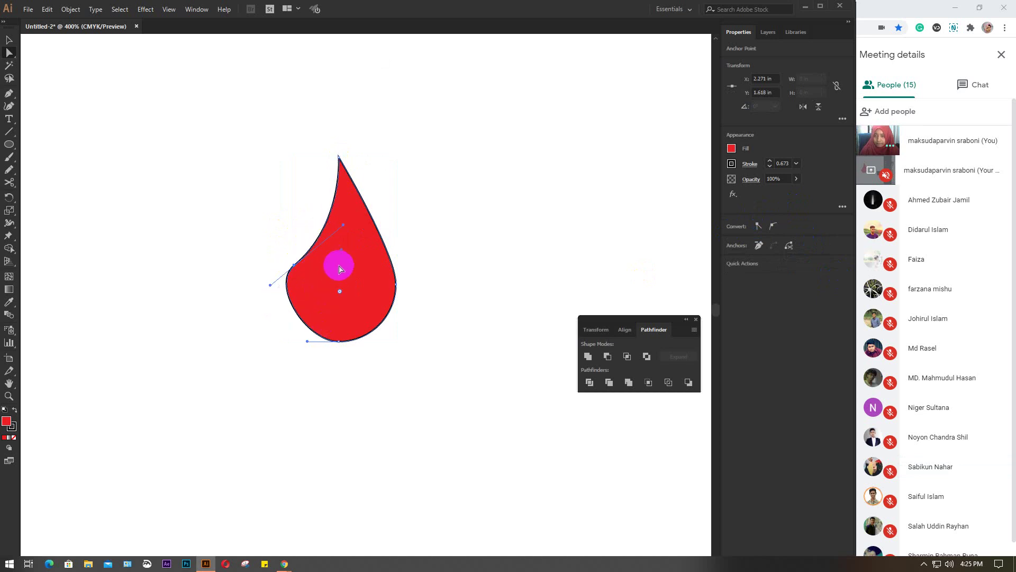
# Step: Round out the drop's lower left curve by extending the bottom anchor's left direction handle outward
pyautogui.click(339, 341)
pyautogui.moveTo(308, 342); pyautogui.dragTo(292, 344)
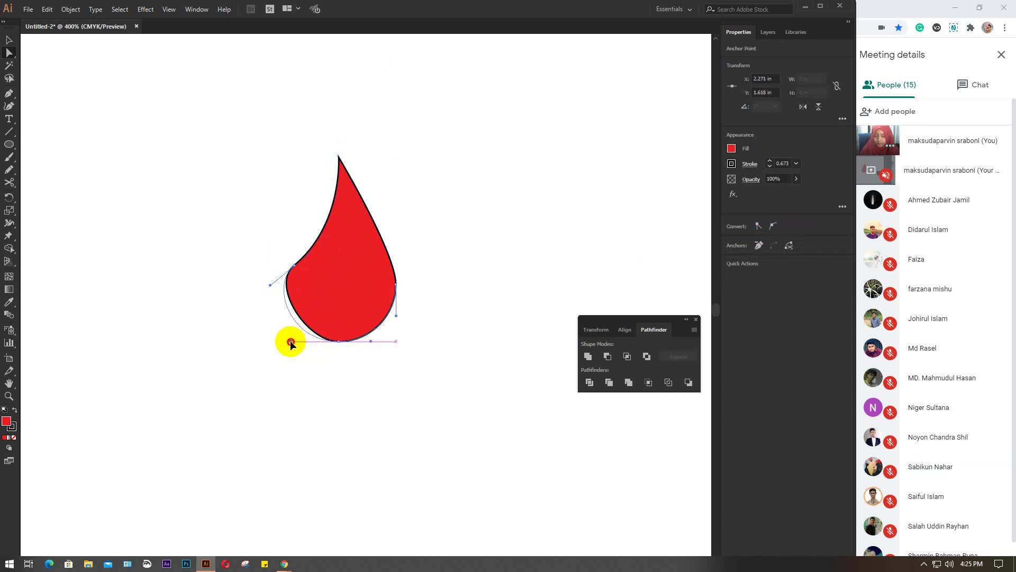
pyautogui.click(9, 40)
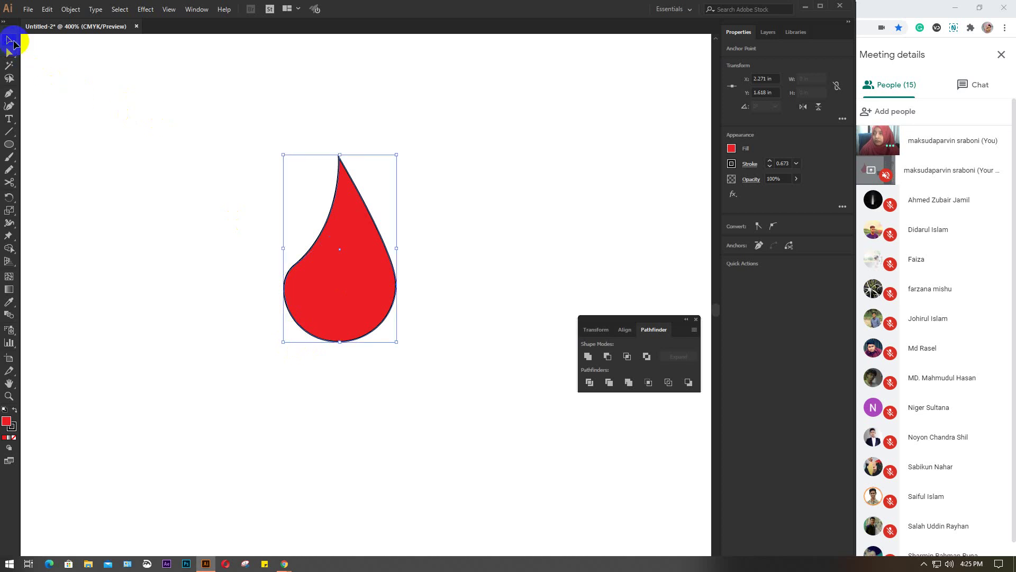
# Step: Try to make a copy of the drop rotated 20° around a point just below it, and undo the attempt
pyautogui.scroll(-2, 204, 158)
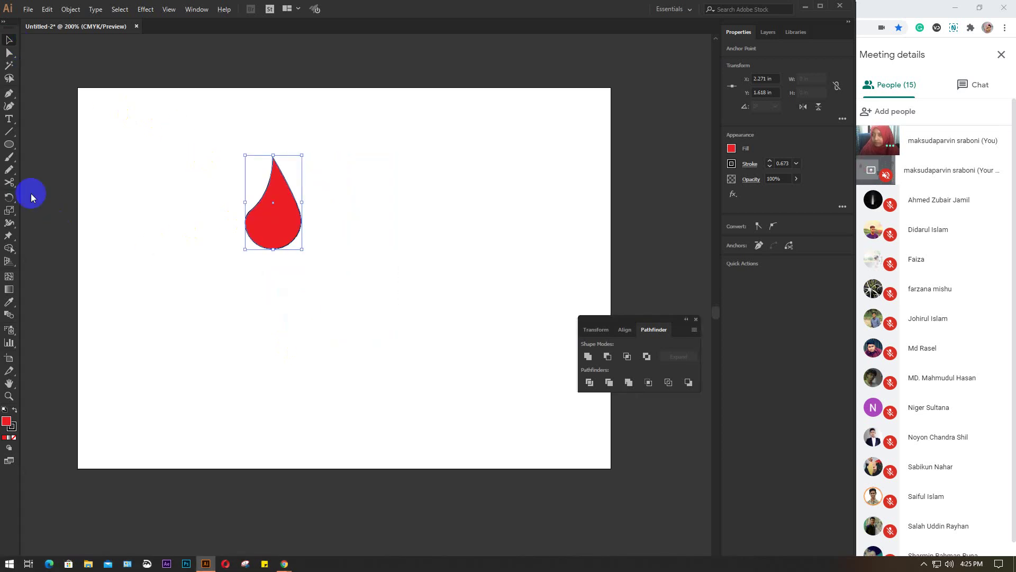
pyautogui.click(9, 197)
pyautogui.click(242, 213)
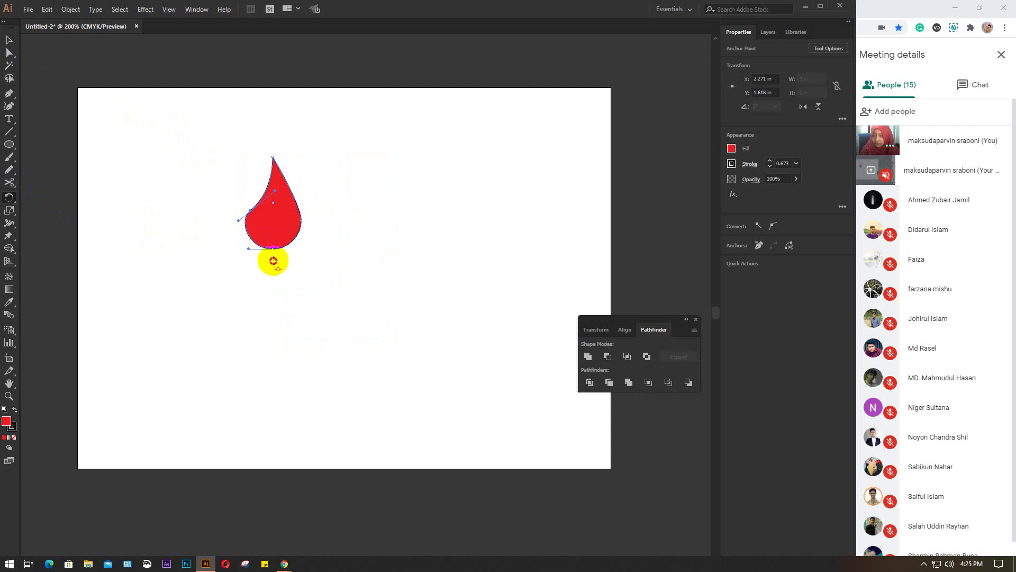
pyautogui.keyDown('alt'); pyautogui.click(280, 277); pyautogui.keyUp('alt')
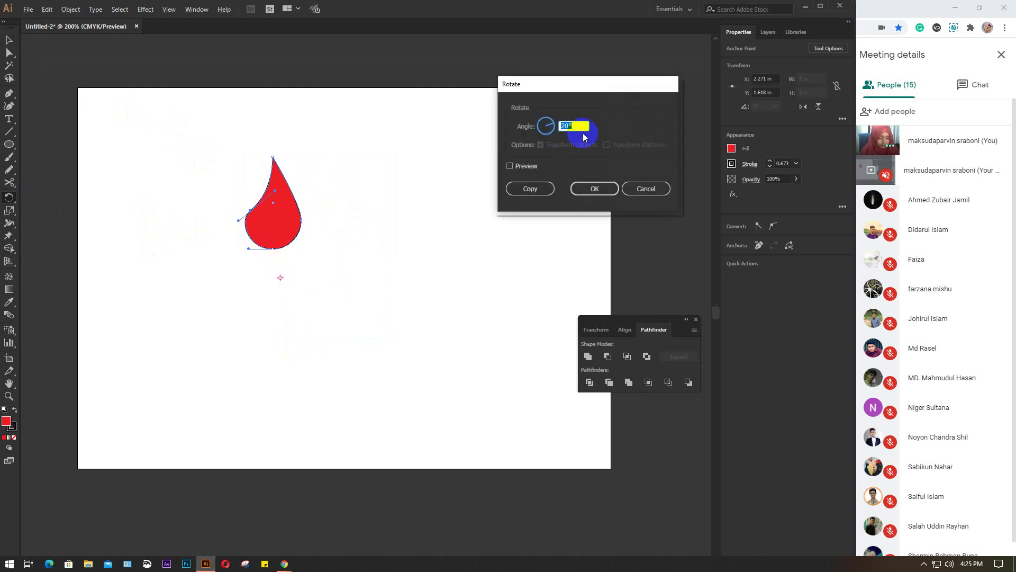
pyautogui.click(540, 189)
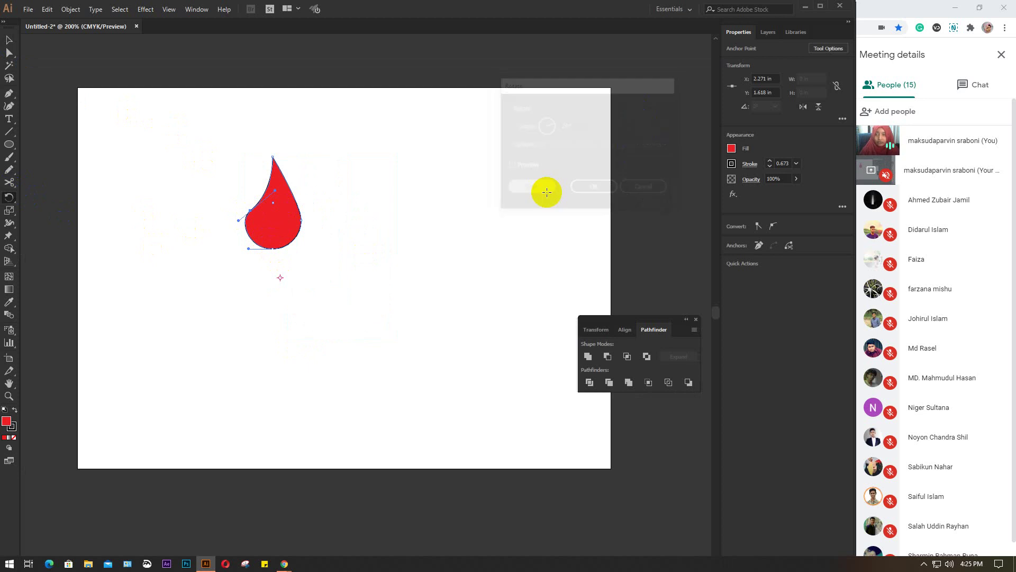
pyautogui.hotkey('ctrl', 'z')
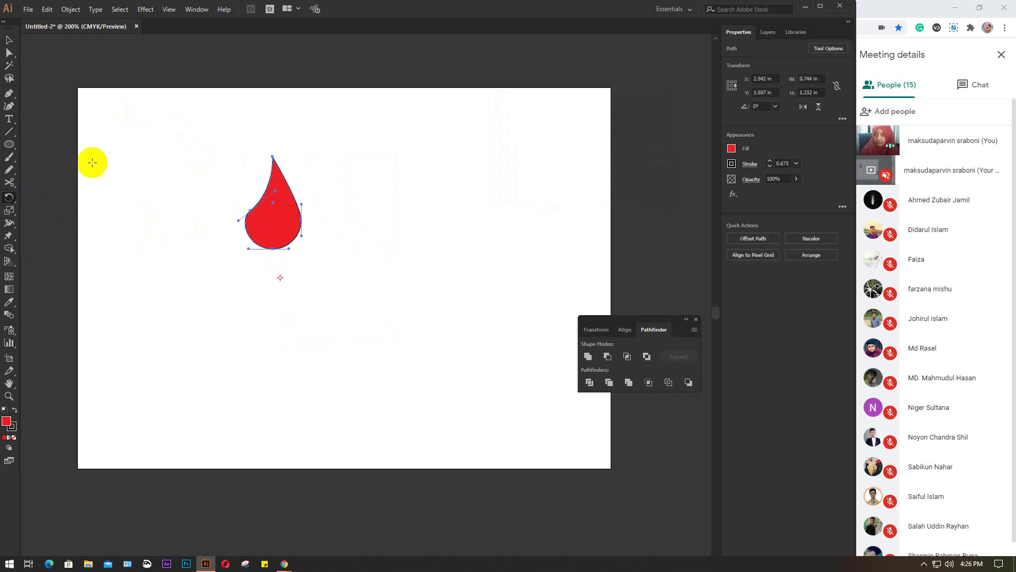
# Step: Make a copy of the drop rotated 20° around a point just below it
pyautogui.click(9, 40)
pyautogui.click(133, 88)
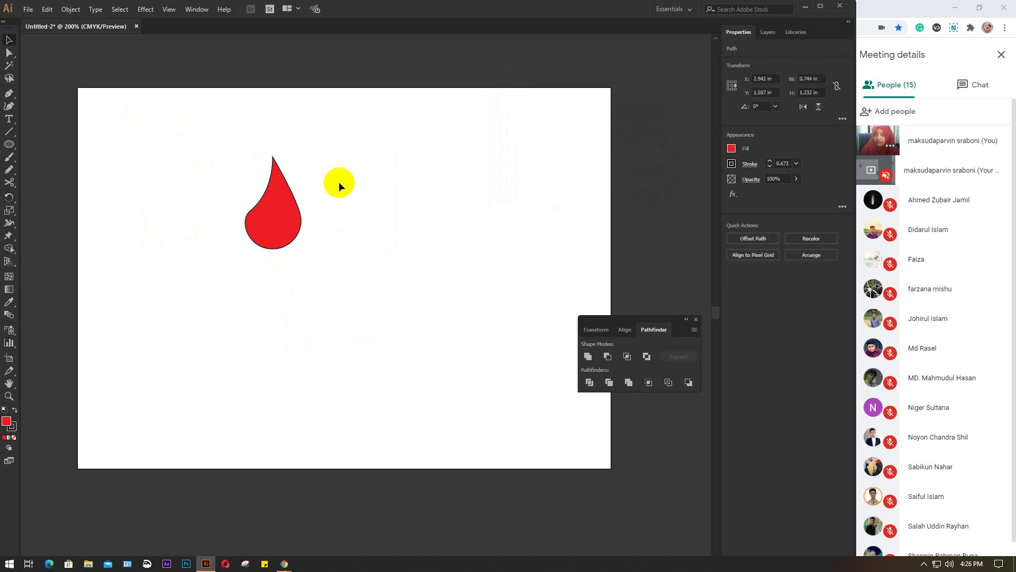
pyautogui.click(281, 216)
pyautogui.click(12, 200)
pyautogui.click(273, 205)
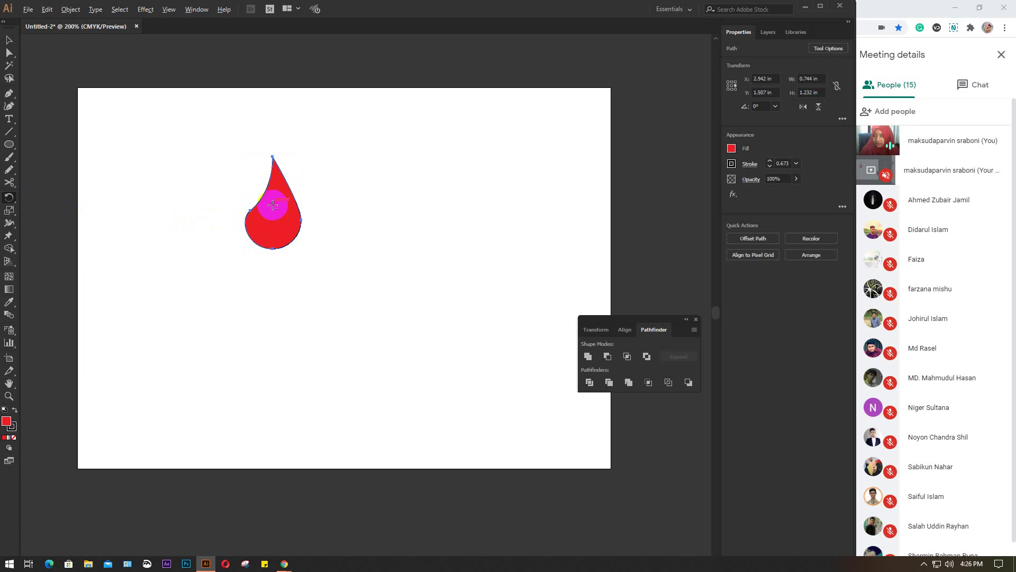
pyautogui.keyDown('alt'); pyautogui.click(282, 279); pyautogui.keyUp('alt')
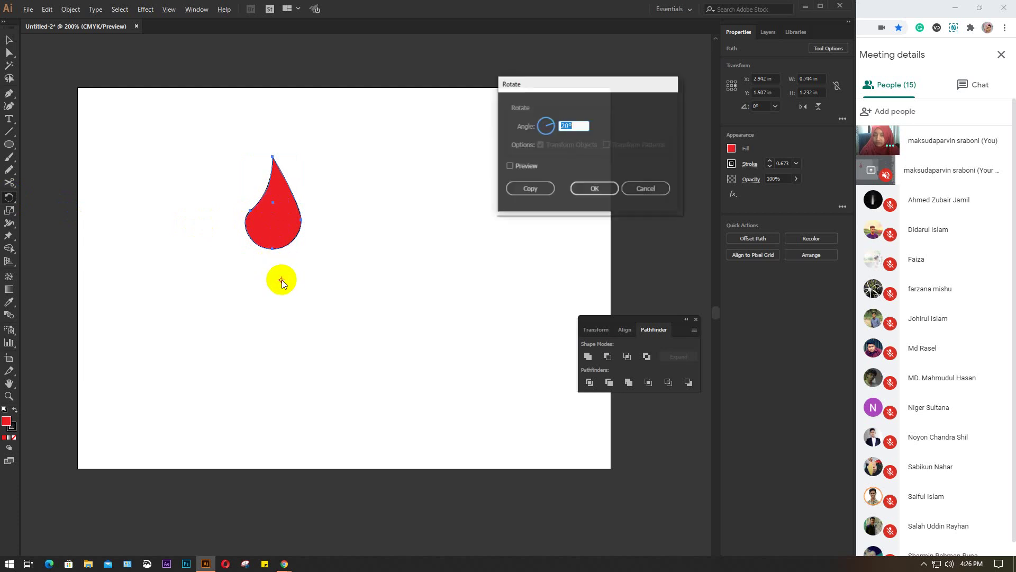
pyautogui.click(536, 188)
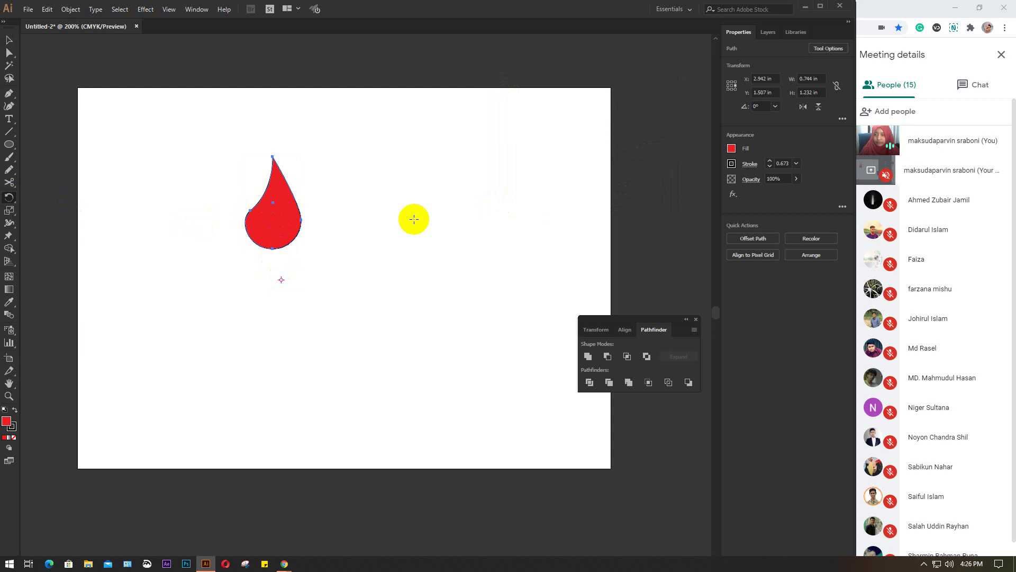
# Step: Repeat the rotated copy around the same point until the petals form a complete ring, and clear the selection
pyautogui.hotkey('ctrl', 'd')
pyautogui.hotkey('ctrl', 'd')
pyautogui.hotkey('ctrl', 'd')
pyautogui.hotkey('ctrl', 'd')
pyautogui.hotkey('ctrl', 'd')
pyautogui.hotkey('ctrl', 'd')
pyautogui.hotkey('ctrl', 'd')
pyautogui.hotkey('ctrl', 'd')
pyautogui.hotkey('ctrl', 'd')
pyautogui.hotkey('ctrl', 'd')
pyautogui.hotkey('ctrl', 'd')
pyautogui.hotkey('ctrl', 'd')
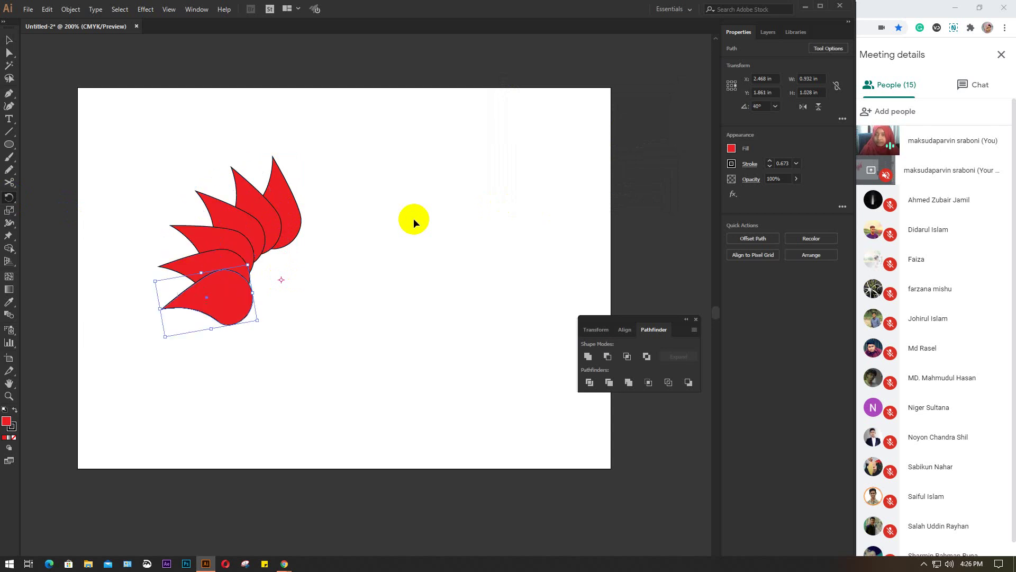
pyautogui.hotkey('ctrl', 'd')
pyautogui.hotkey('ctrl', 'd')
pyautogui.hotkey('ctrl', 'd')
pyautogui.hotkey('ctrl', 'd')
pyautogui.hotkey('ctrl', 'd')
pyautogui.hotkey('ctrl', 'd')
pyautogui.hotkey('ctrl', 'd')
pyautogui.hotkey('ctrl', 'd')
pyautogui.hotkey('ctrl', 'd')
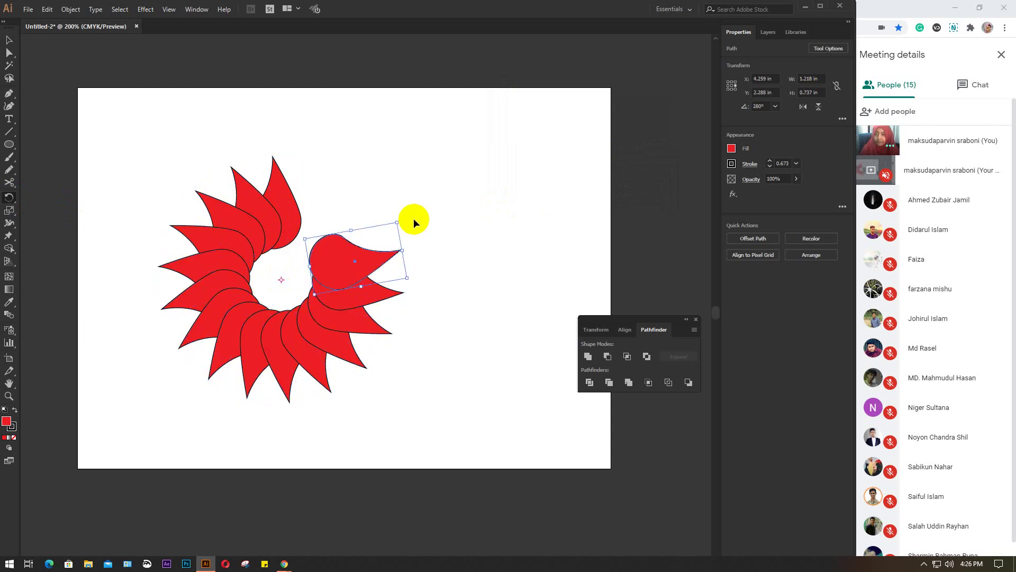
pyautogui.click(9, 41)
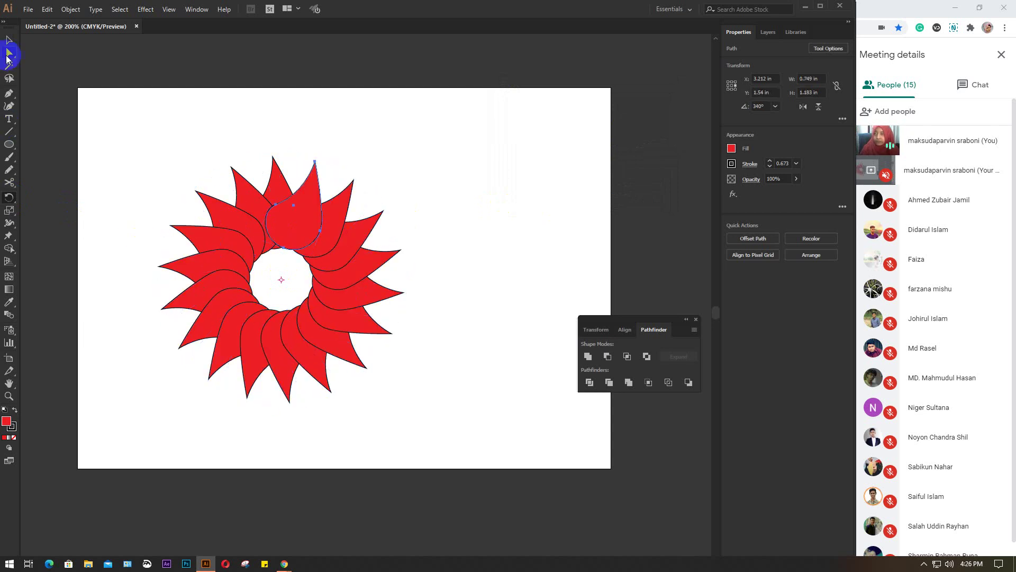
pyautogui.click(523, 195)
# Step: Try to erase the left part of the topmost overlapping petal with the Eraser tool, and undo the erasing
pyautogui.keyDown('ctrl'); pyautogui.click(317, 233); pyautogui.keyUp('ctrl')
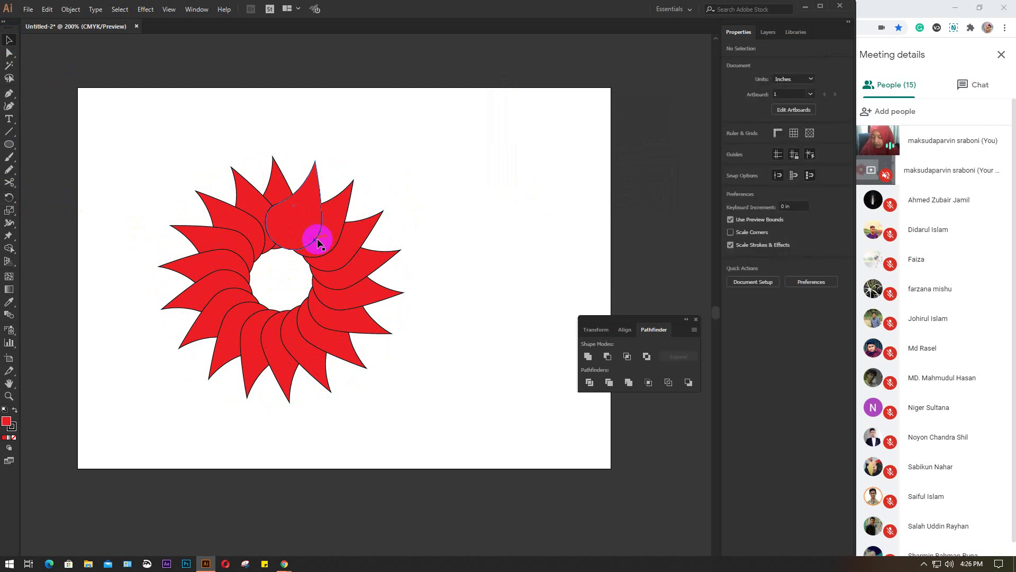
pyautogui.moveTo(558, 189); pyautogui.dragTo(642, 170)
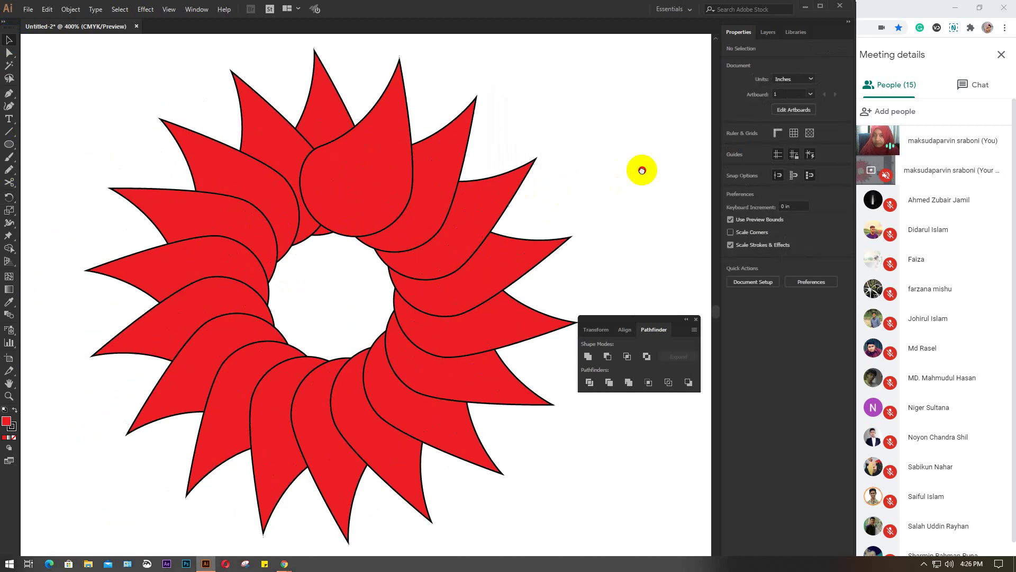
pyautogui.click(350, 162)
pyautogui.click(581, 147)
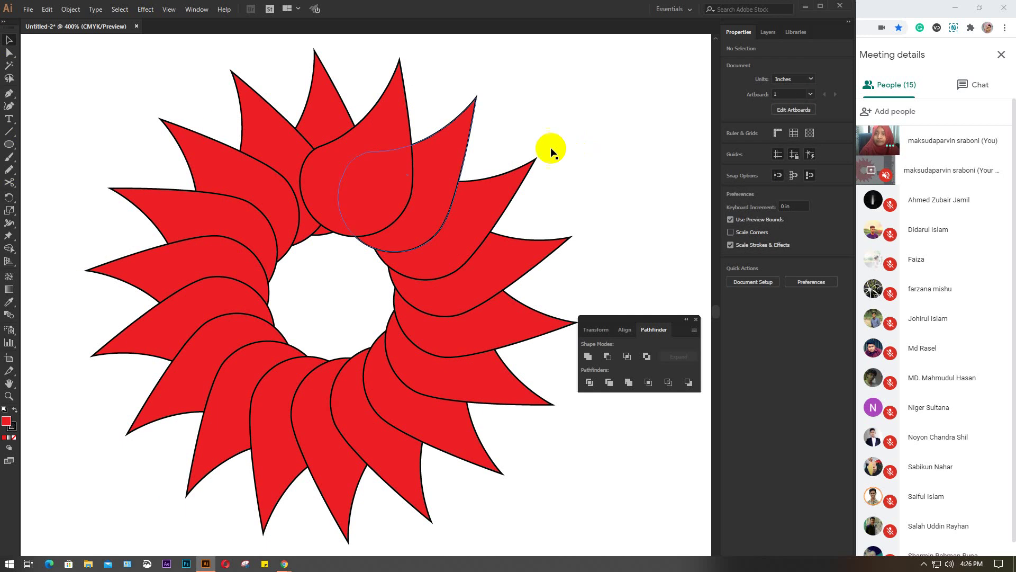
pyautogui.click(341, 143)
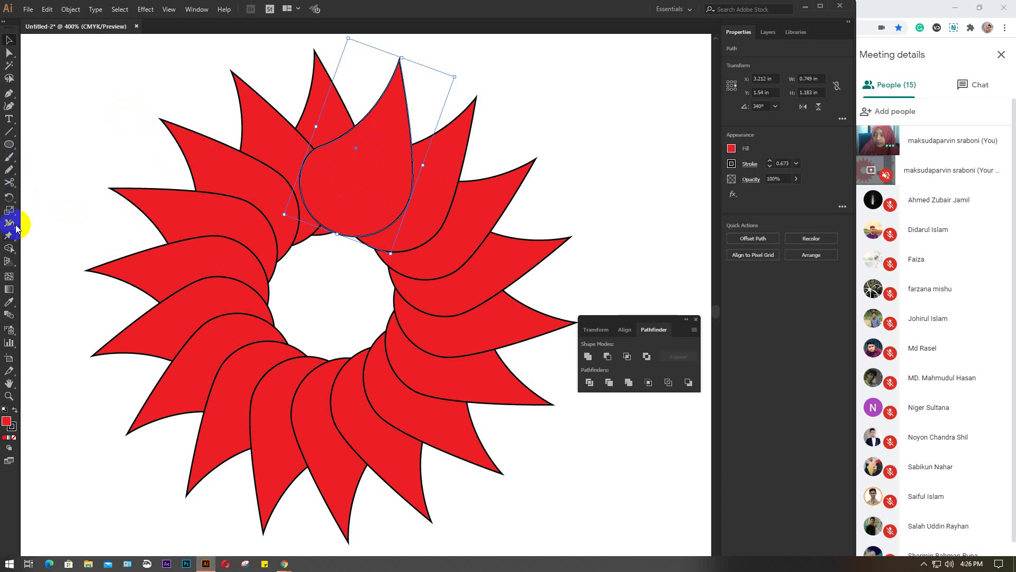
pyautogui.click(9, 182)
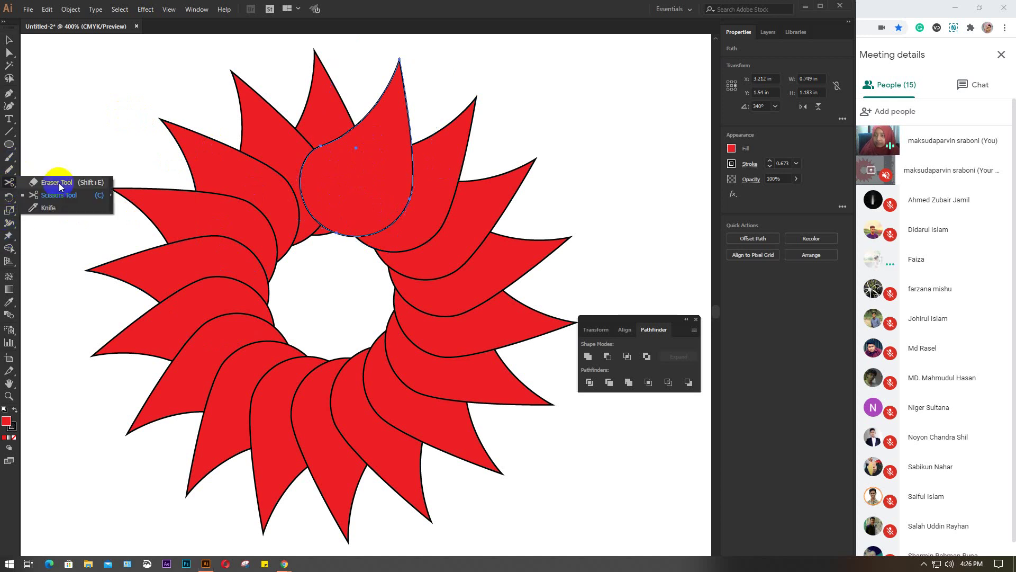
pyautogui.click(57, 183)
pyautogui.moveTo(295, 143)
pyautogui.mouseDown()
pyautogui.moveTo(332, 116)
pyautogui.moveTo(338, 184)
pyautogui.moveTo(308, 226)
pyautogui.moveTo(304, 218)
pyautogui.mouseUp()
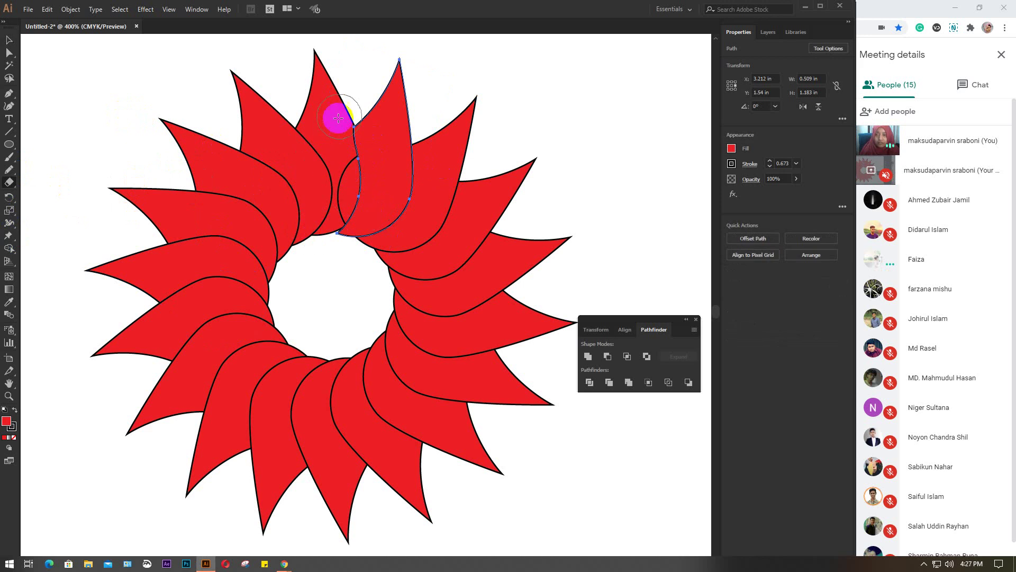
pyautogui.moveTo(338, 117)
pyautogui.mouseDown()
pyautogui.moveTo(333, 139)
pyautogui.moveTo(354, 168)
pyautogui.moveTo(319, 228)
pyautogui.moveTo(328, 153)
pyautogui.mouseUp()
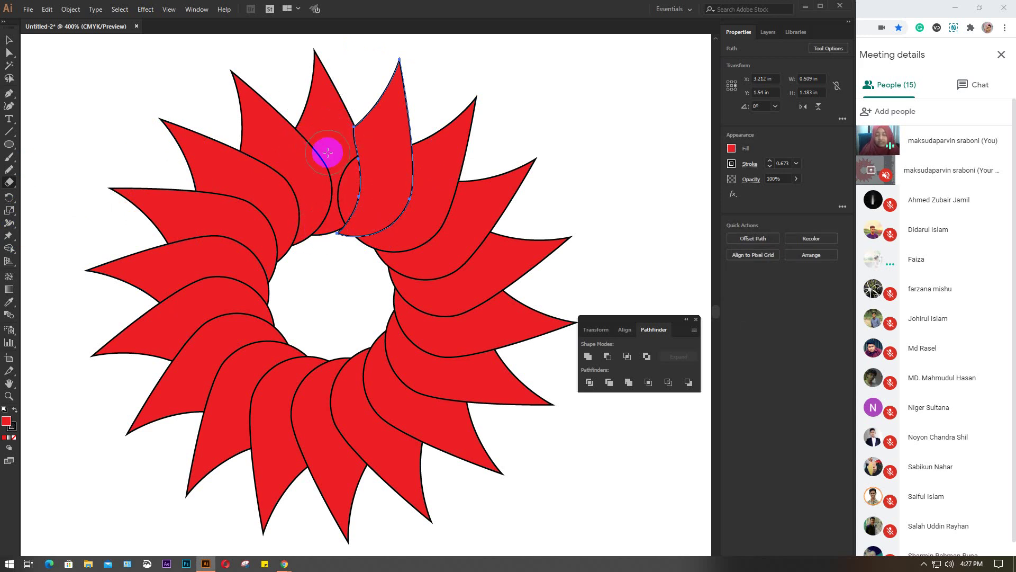
pyautogui.hotkey('ctrl', 'z')
pyautogui.hotkey('ctrl', 'z')
pyautogui.hotkey('ctrl', 'z')
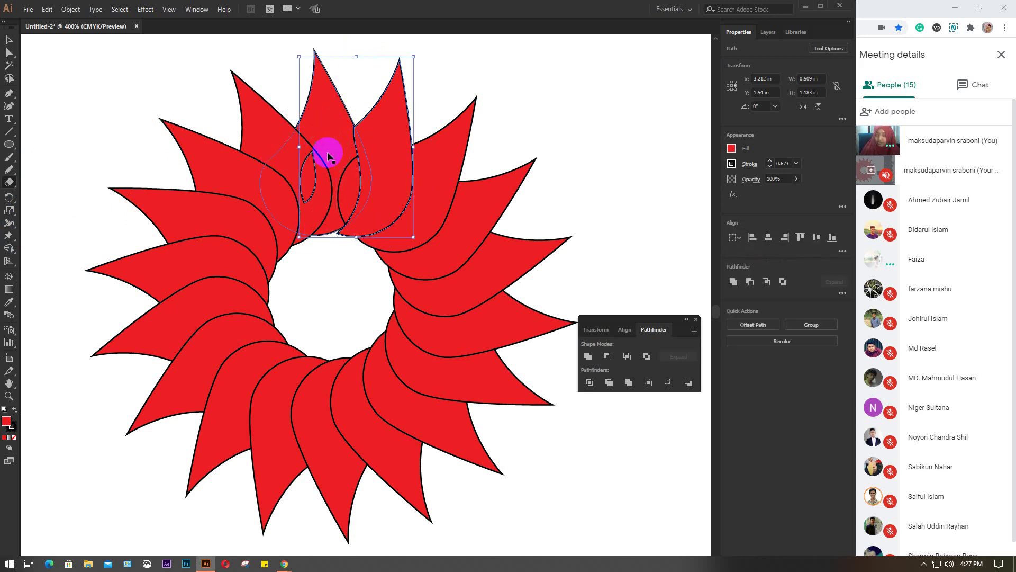
pyautogui.press('v')
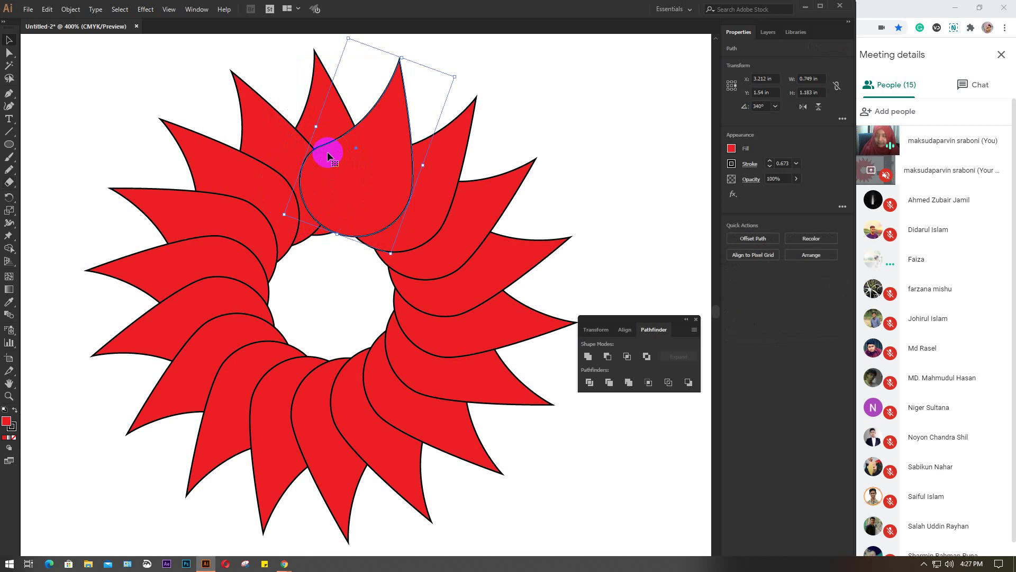
# Step: Isolate the first petal and the last copy overlapping it at the top of the ring by hiding all other petals
pyautogui.scroll(5, 504, 167)
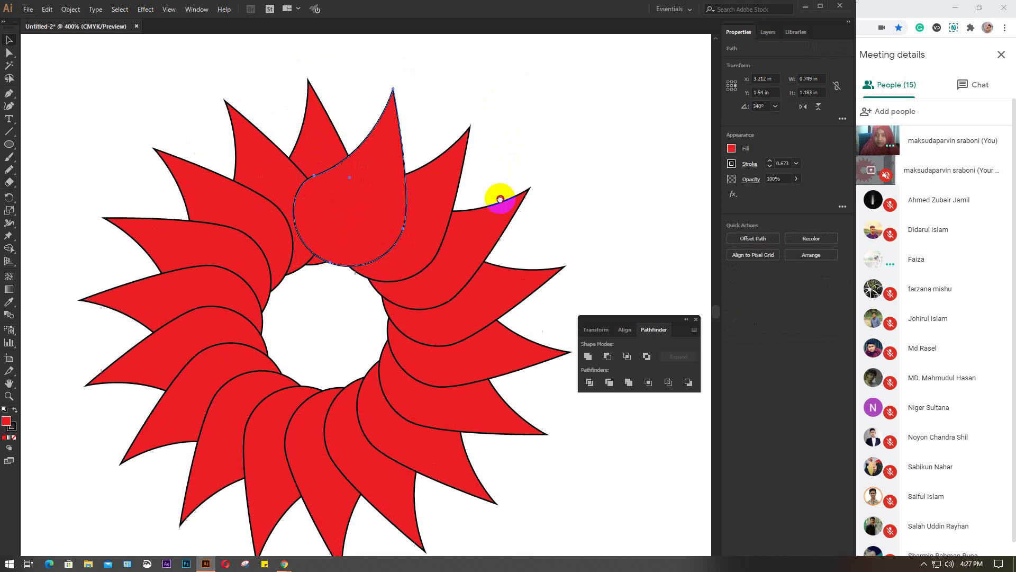
pyautogui.moveTo(285, 122); pyautogui.dragTo(394, 189)
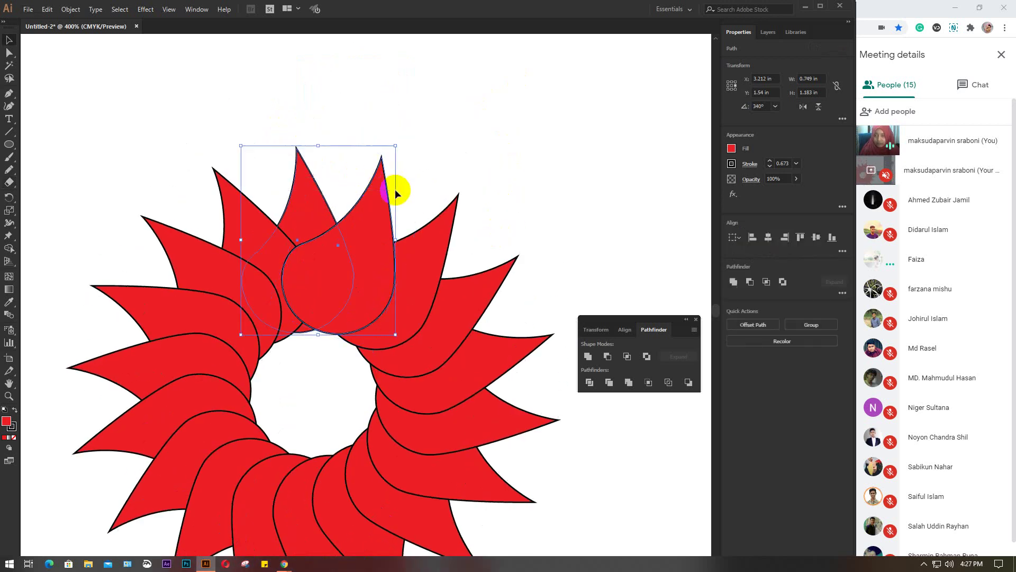
pyautogui.click(393, 190)
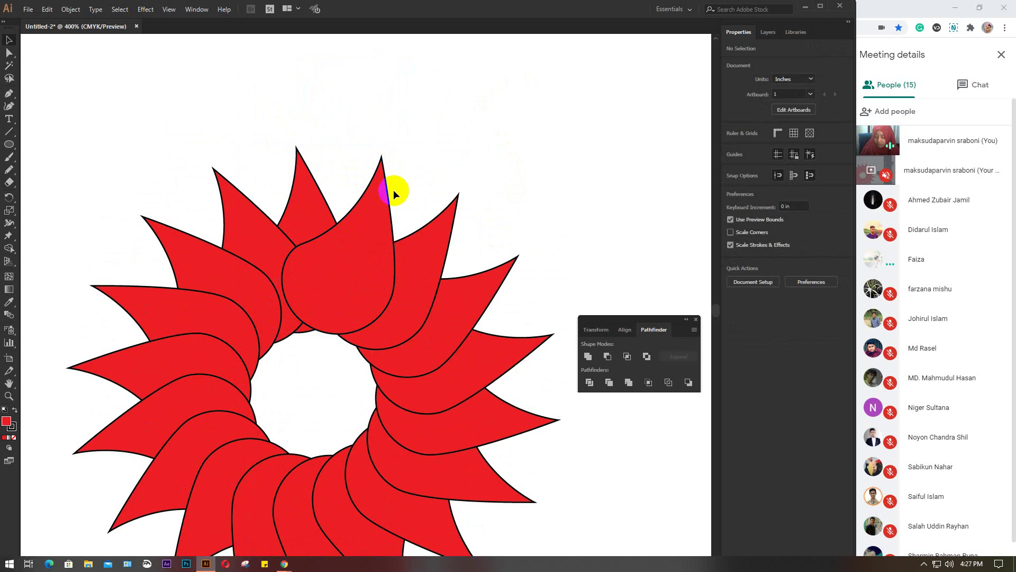
pyautogui.scroll(-1, 395, 189)
pyautogui.moveTo(199, 120); pyautogui.dragTo(497, 535)
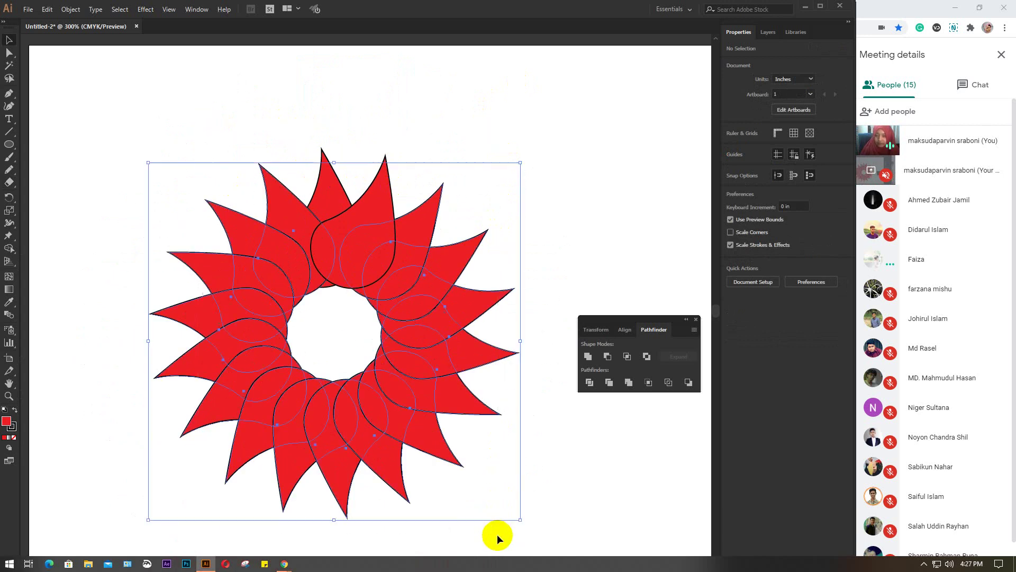
pyautogui.press('Delete')
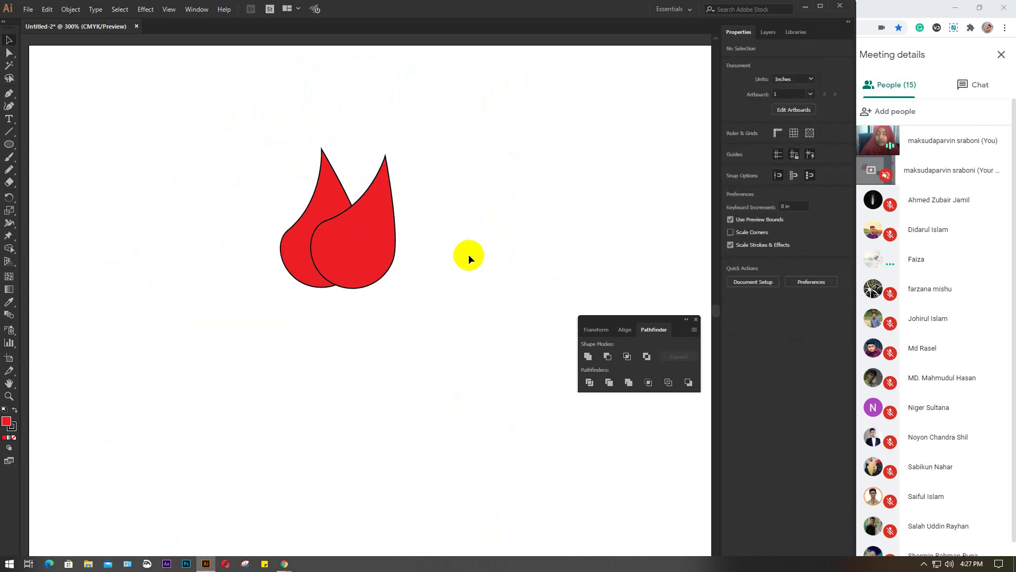
# Step: Split the two overlapping petals into separate pieces with Pathfinder Divide and ungroup the result
pyautogui.hotkey('ctrl', 'a')
pyautogui.moveTo(365, 220); pyautogui.dragTo(347, 267)
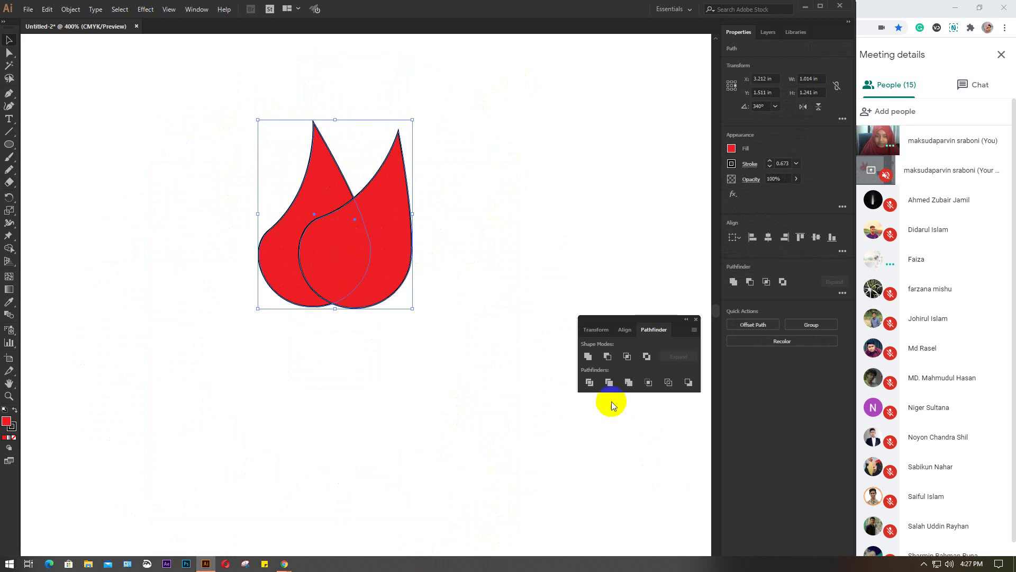
pyautogui.click(589, 383)
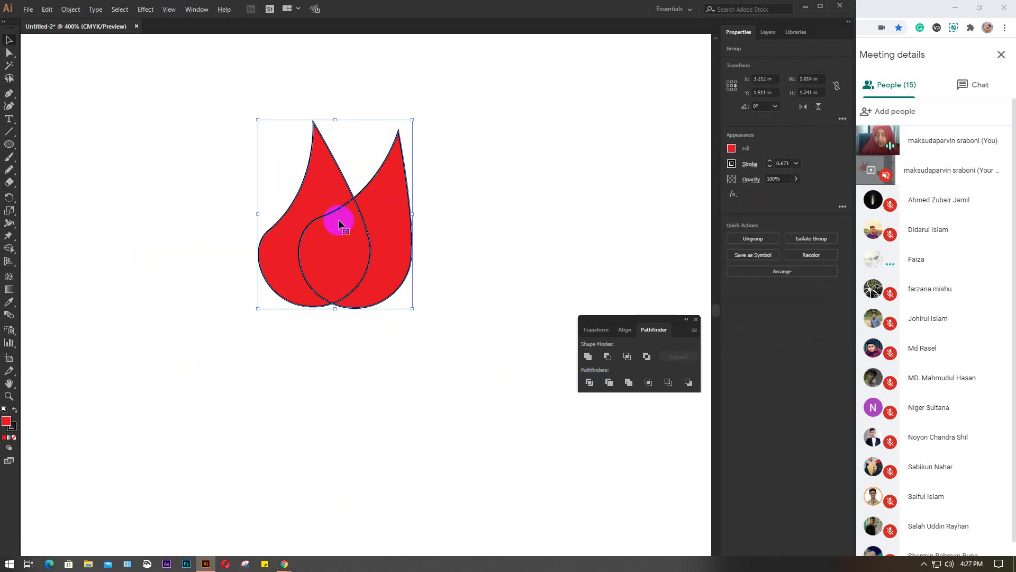
pyautogui.press('a')
pyautogui.press('v')
pyautogui.hotkey('ctrl', 'shift', 'g')
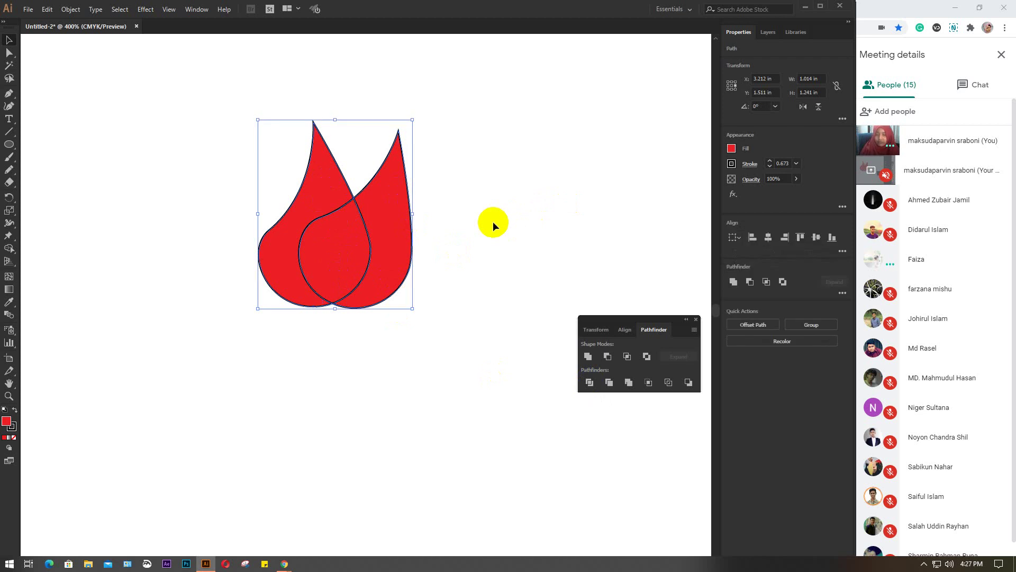
# Step: Move the outer right and left pieces away from the overlap to test the split, and undo both moves
pyautogui.click(493, 221)
pyautogui.moveTo(381, 218); pyautogui.dragTo(410, 209)
pyautogui.moveTo(311, 181); pyautogui.dragTo(263, 167)
pyautogui.hotkey('ctrl', 'z')
pyautogui.hotkey('ctrl', 'z')
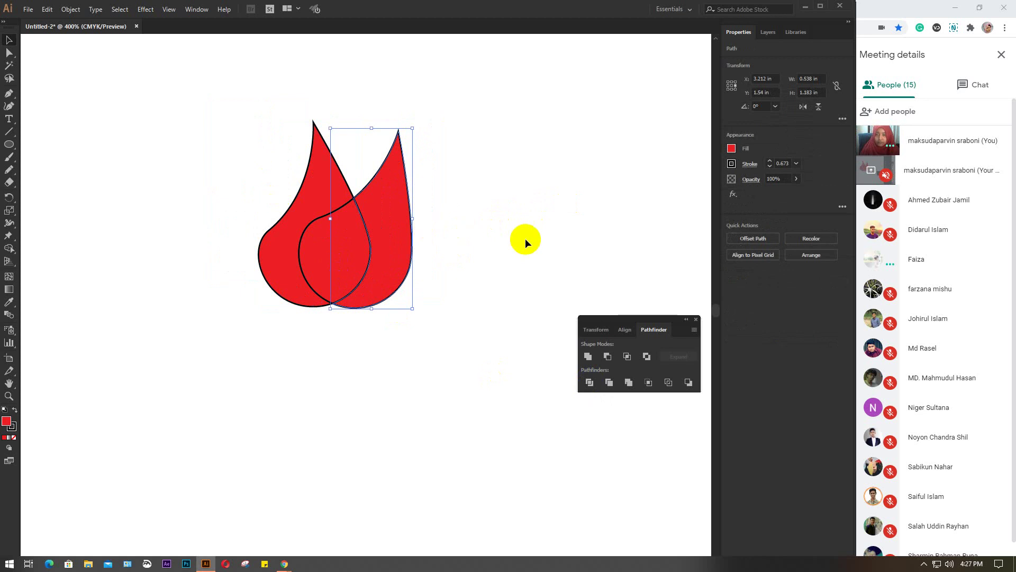
# Step: Unite the left petal piece with the overlapping middle piece so the first petal lies whole on top
pyautogui.click(304, 236)
pyautogui.click(327, 238)
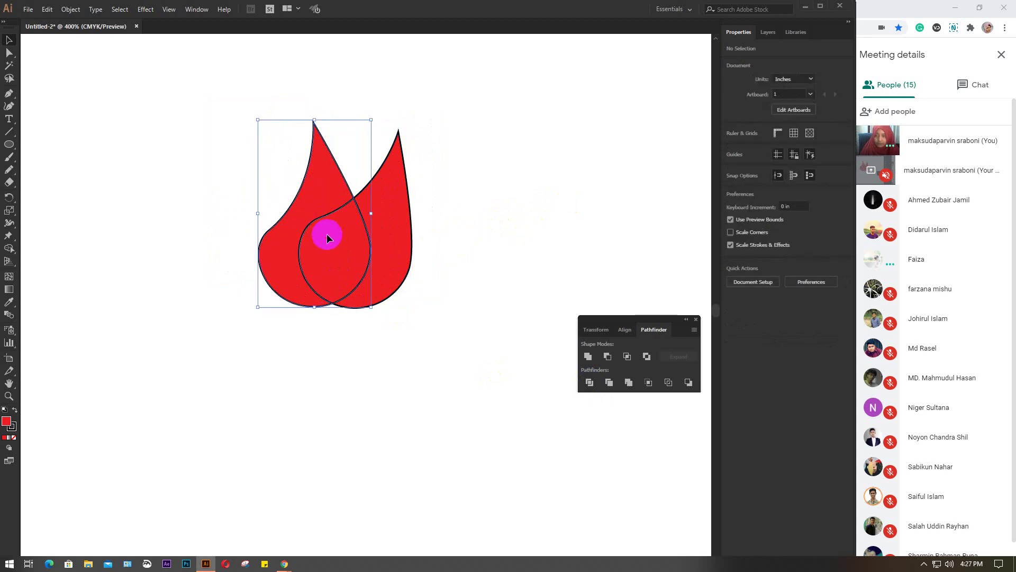
pyautogui.click(300, 197)
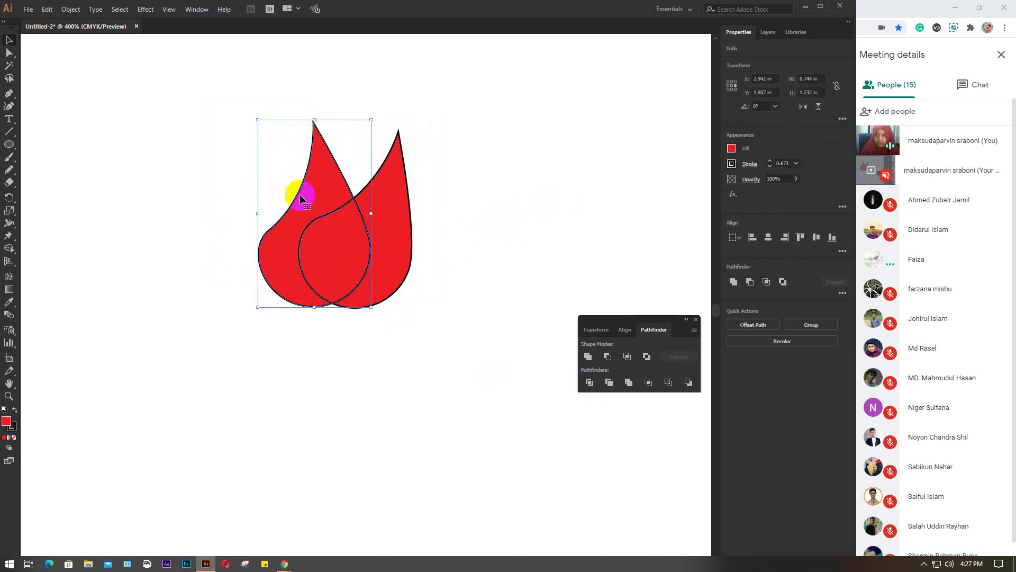
pyautogui.click(588, 356)
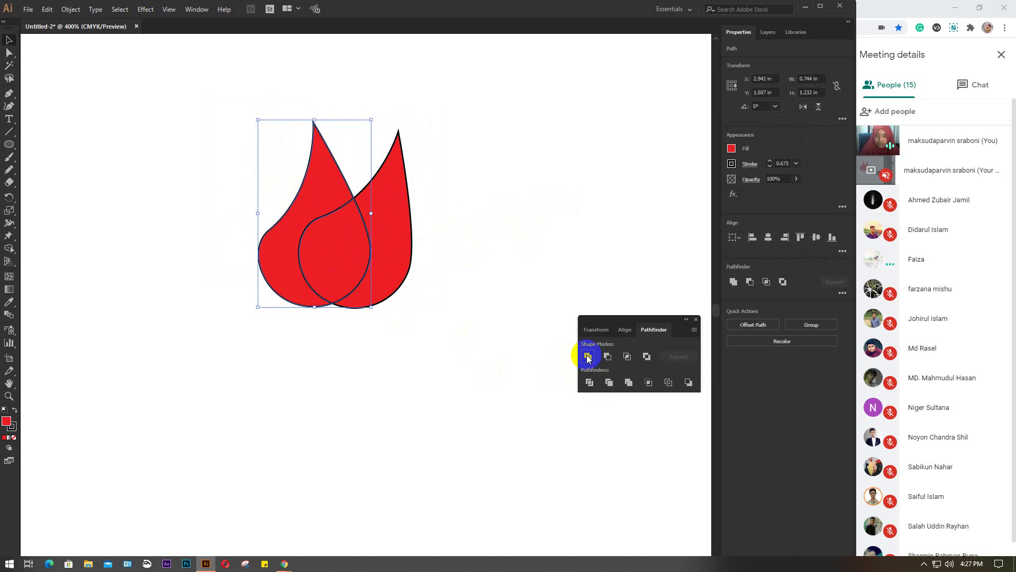
pyautogui.click(352, 234)
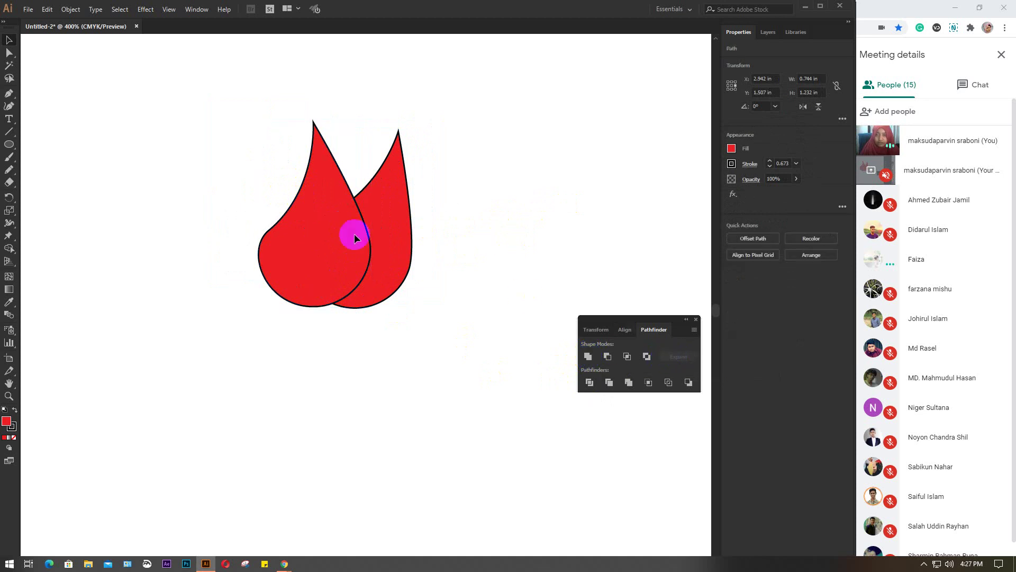
# Step: Pull the trimmed right petal away from the united petal to check its cut edge, and undo the move
pyautogui.moveTo(393, 235); pyautogui.dragTo(414, 234)
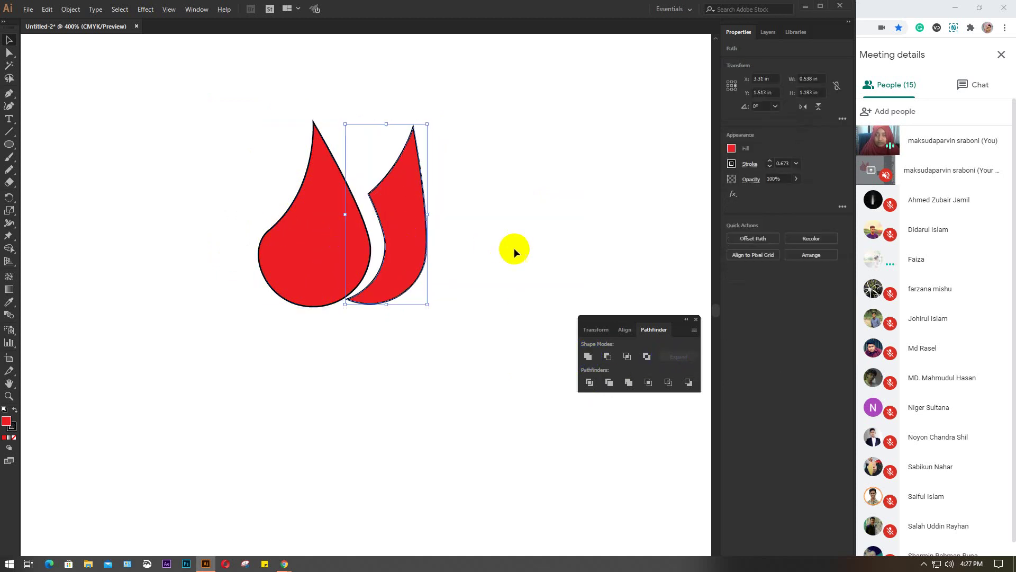
pyautogui.click(509, 249)
pyautogui.hotkey('ctrl', 'z')
pyautogui.click(370, 222)
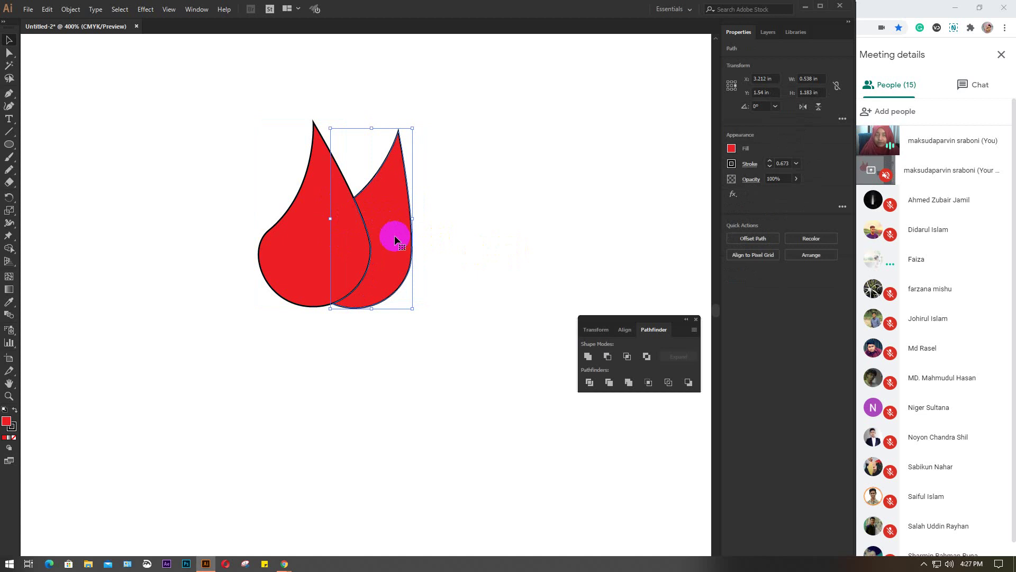
# Step: Show all hidden petals again to restore the full ring, and clear the selection
pyautogui.scroll(-2, 394, 235)
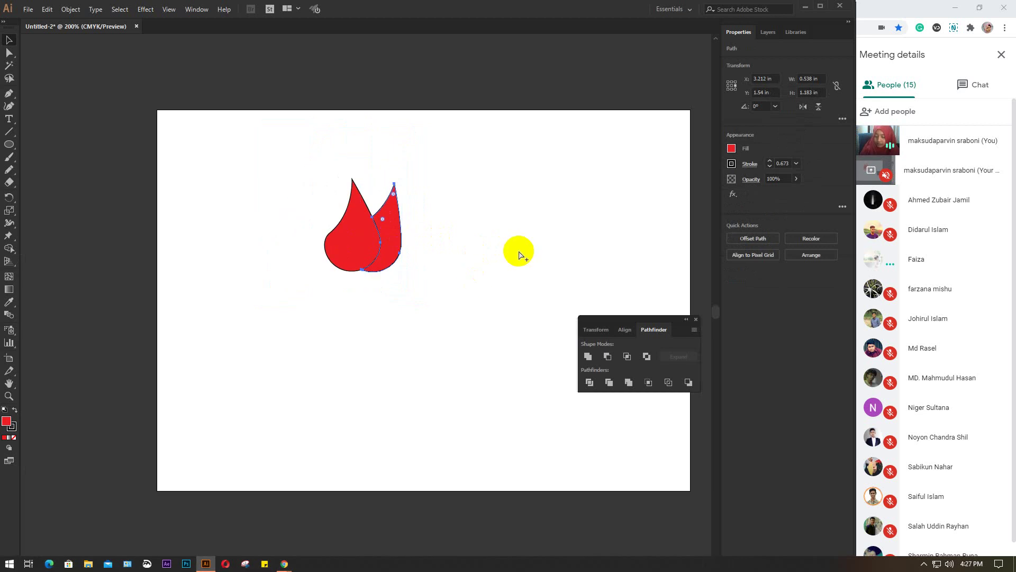
pyautogui.hotkey('ctrl', 'alt', '3')
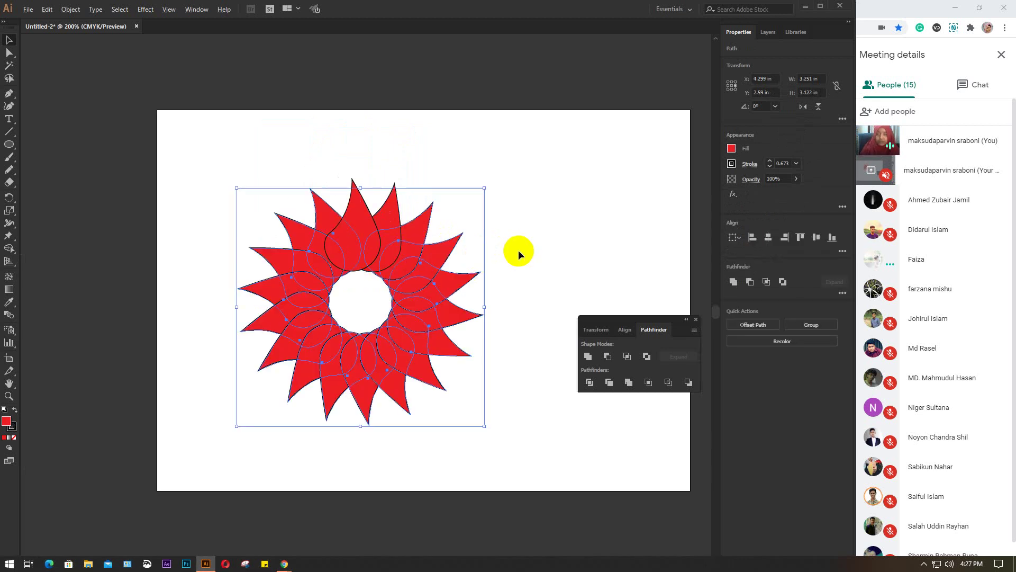
pyautogui.click(529, 221)
pyautogui.scroll(1, 339, 229)
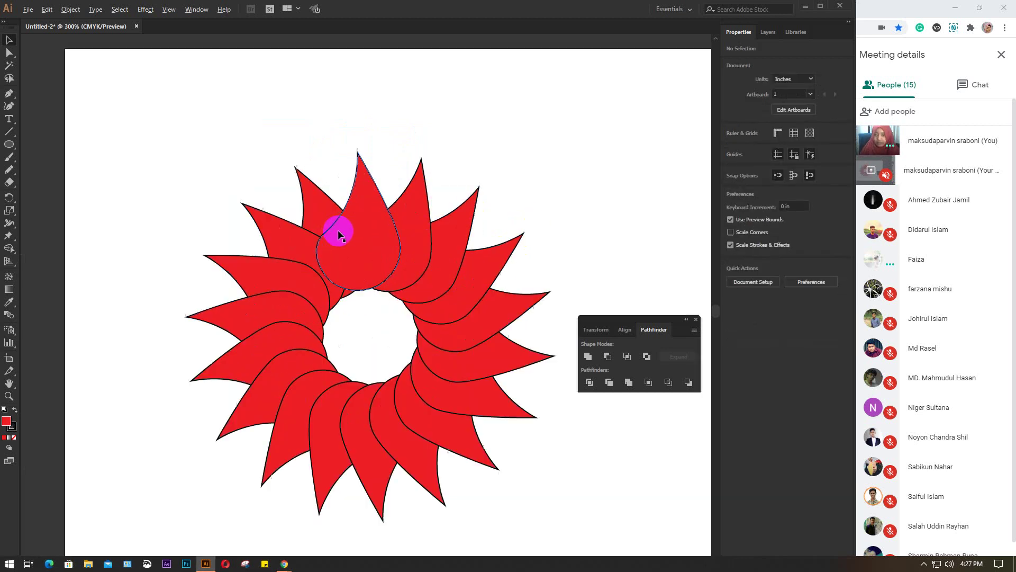
pyautogui.scroll(1, 338, 229)
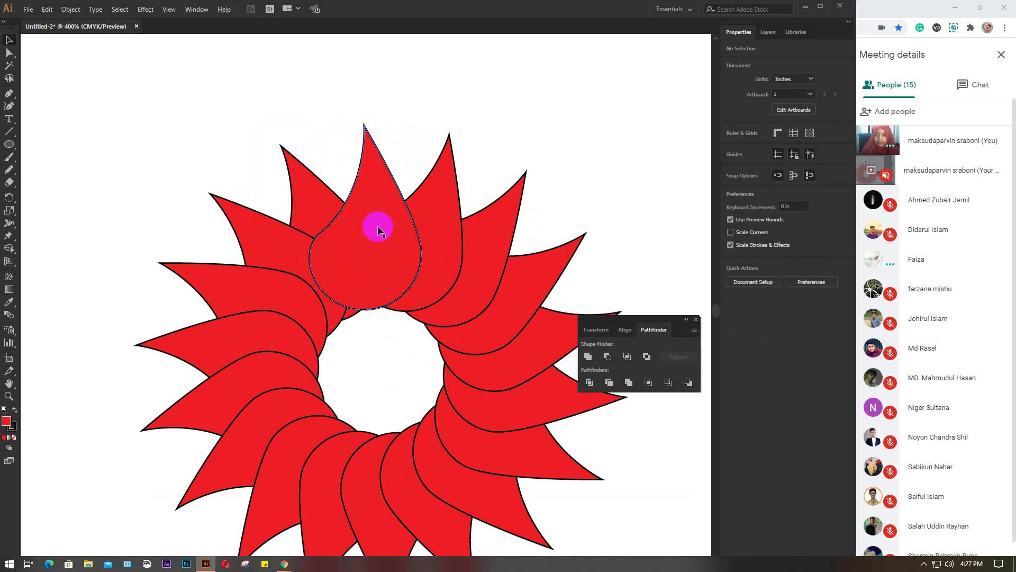
# Step: Send the whole top petal and its clockwise neighbour to the back of the ring, and clear the selection
pyautogui.moveTo(329, 78); pyautogui.dragTo(464, 158)
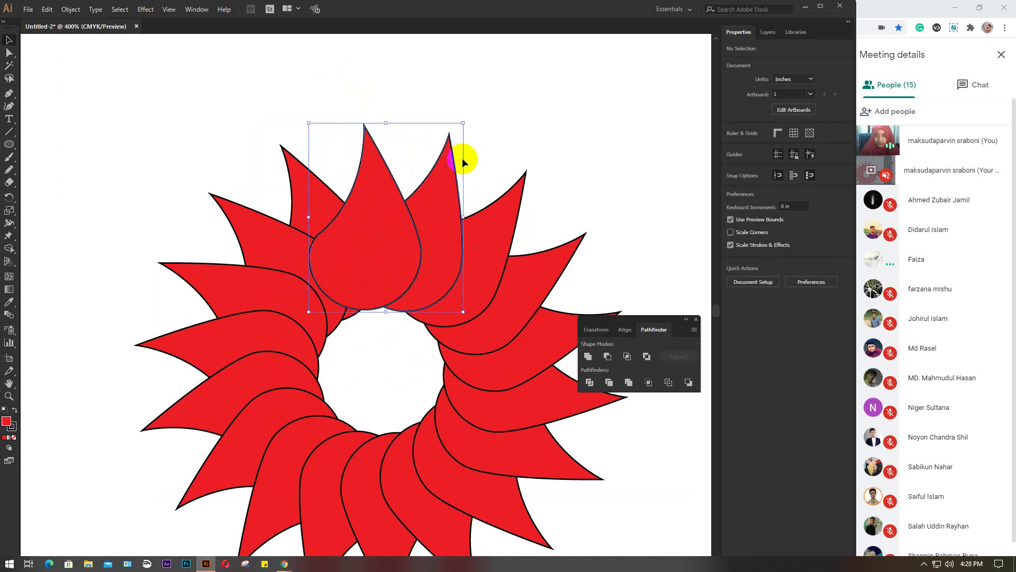
pyautogui.rightClick(440, 188)
pyautogui.moveTo(481, 341)
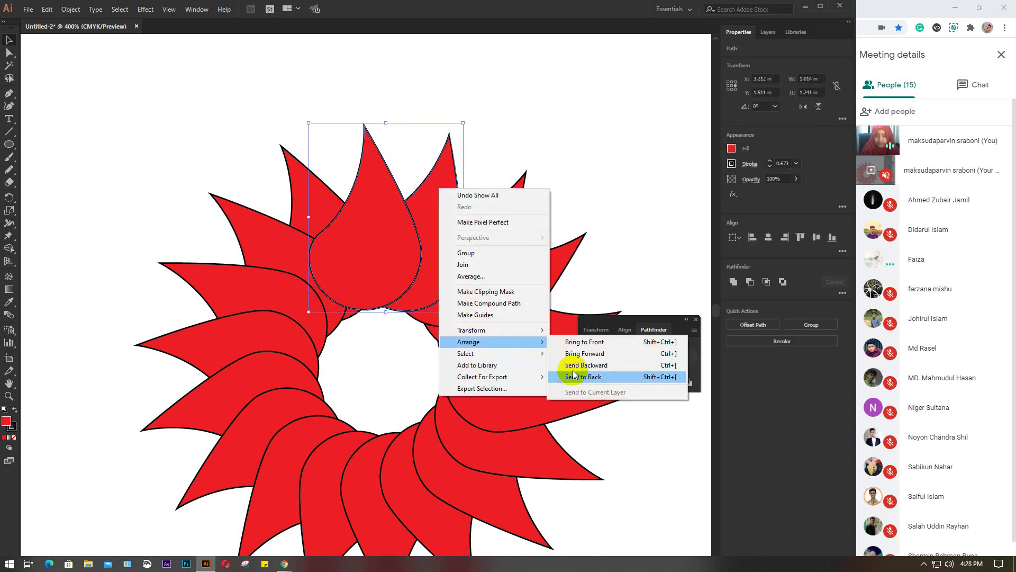
pyautogui.click(579, 378)
pyautogui.click(590, 142)
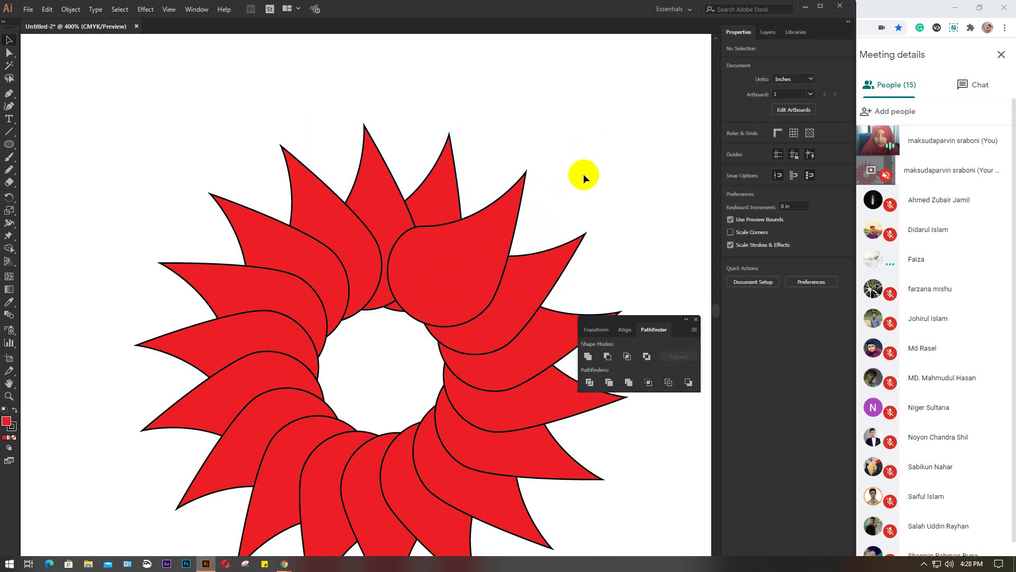
# Step: Bring the second petal, just clockwise of the top one, to the front of the ring, and clear the selection
pyautogui.scroll(3, 557, 235)
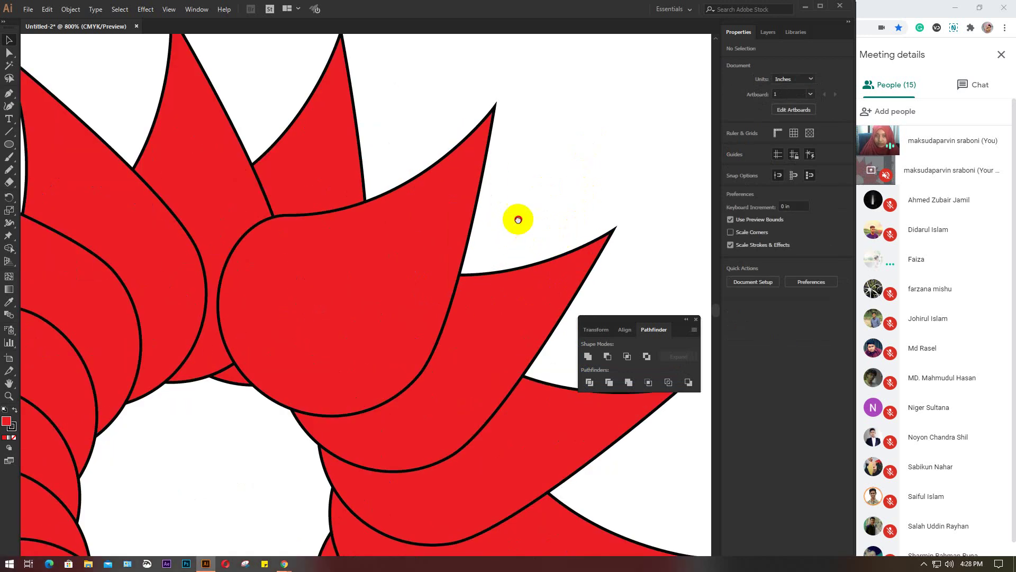
pyautogui.scroll(-1, 422, 224)
pyautogui.scroll(-1, 432, 224)
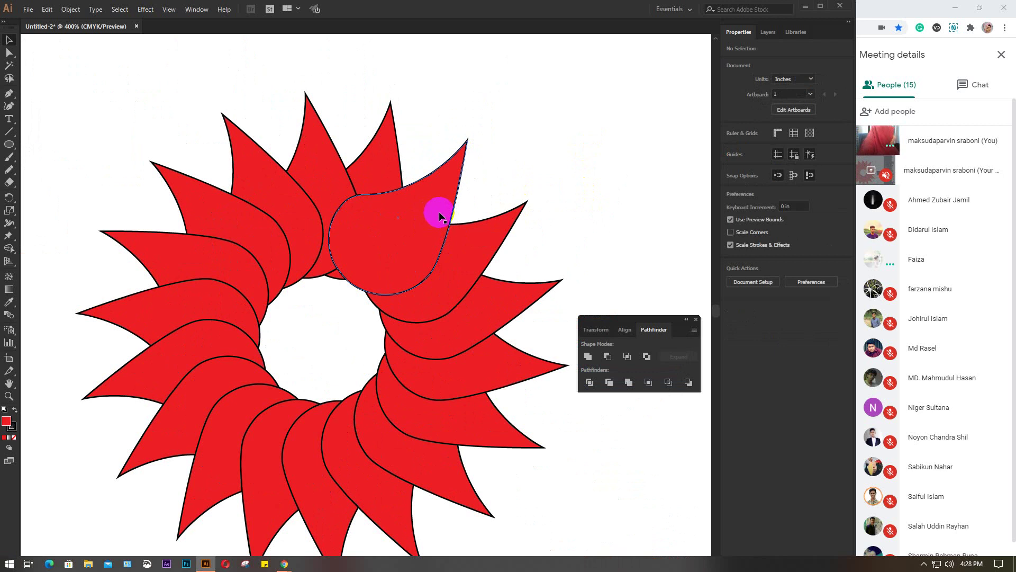
pyautogui.click(389, 152)
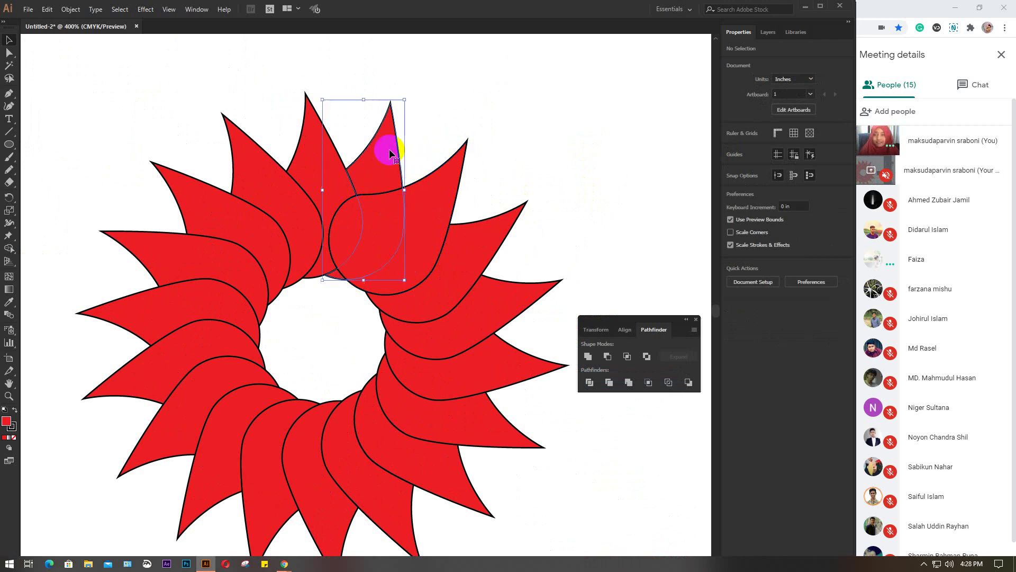
pyautogui.rightClick(384, 150)
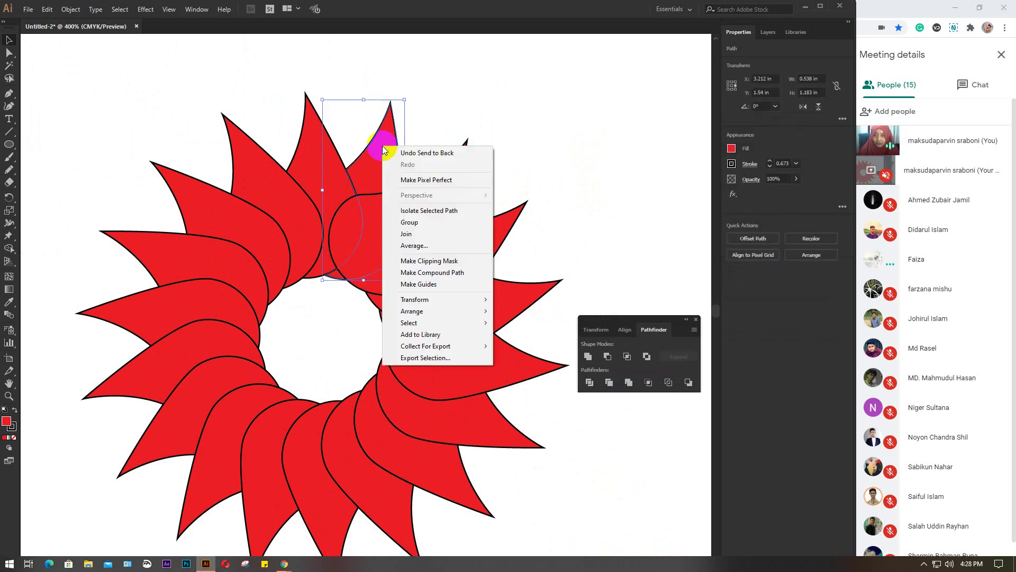
pyautogui.moveTo(402, 311)
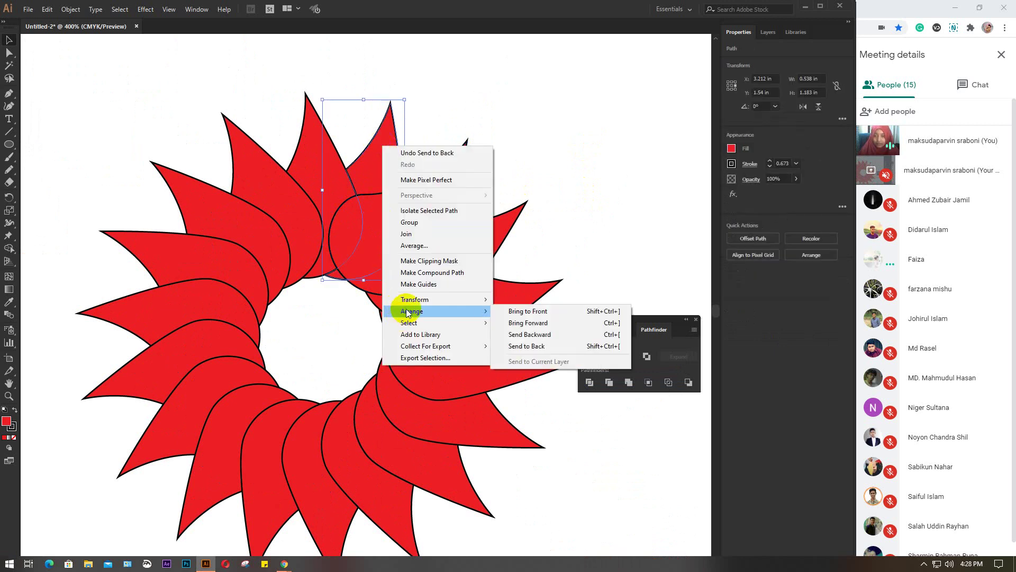
pyautogui.click(532, 310)
pyautogui.click(542, 133)
# Step: Erase the inner part of the third petal that shows over the top petal with the Eraser tool, and deselect it
pyautogui.moveTo(365, 210)
pyautogui.mouseDown()
pyautogui.moveTo(347, 209)
pyautogui.moveTo(356, 220)
pyautogui.moveTo(428, 192)
pyautogui.mouseUp()
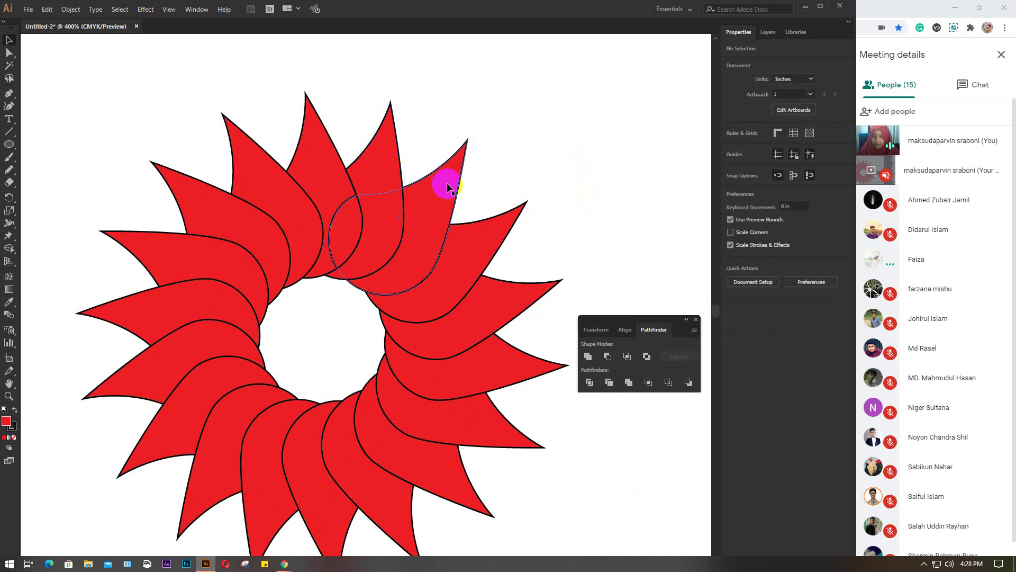
pyautogui.click(448, 182)
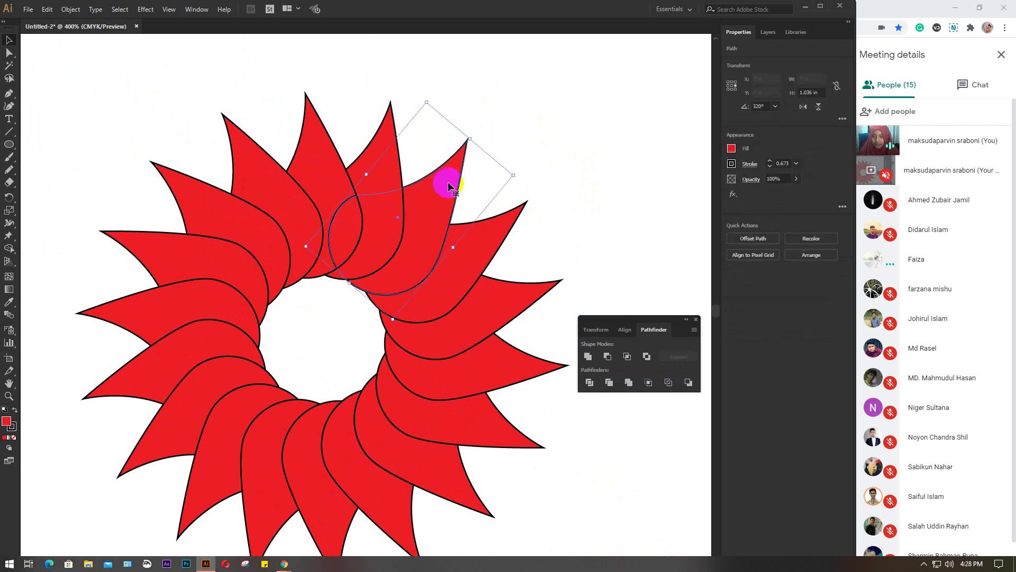
pyautogui.click(9, 182)
pyautogui.moveTo(295, 215)
pyautogui.mouseDown()
pyautogui.moveTo(344, 198)
pyautogui.moveTo(352, 229)
pyautogui.moveTo(336, 254)
pyautogui.moveTo(336, 215)
pyautogui.moveTo(347, 221)
pyautogui.moveTo(332, 243)
pyautogui.mouseUp()
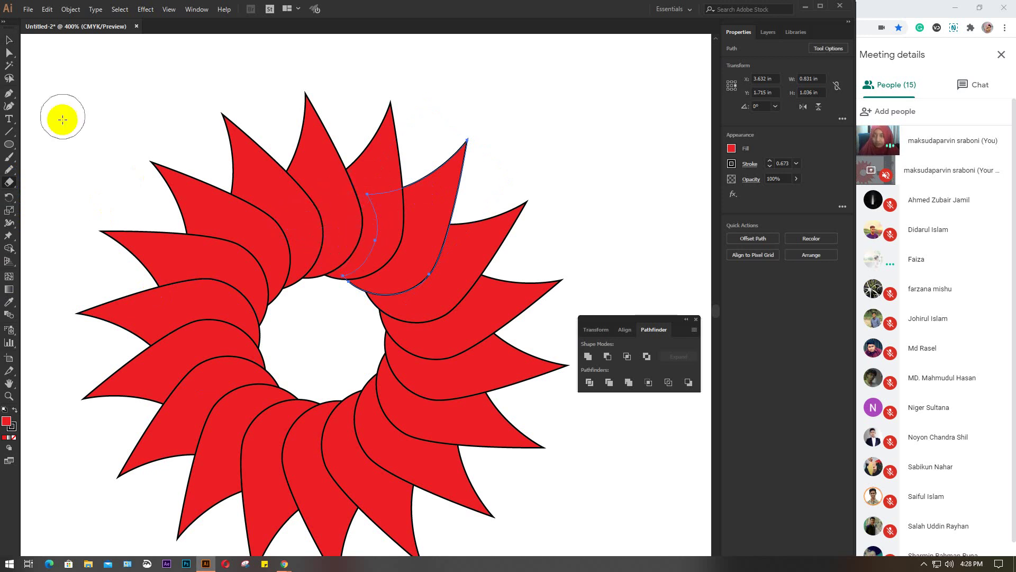
pyautogui.click(9, 40)
pyautogui.click(514, 113)
pyautogui.scroll(-1, 513, 113)
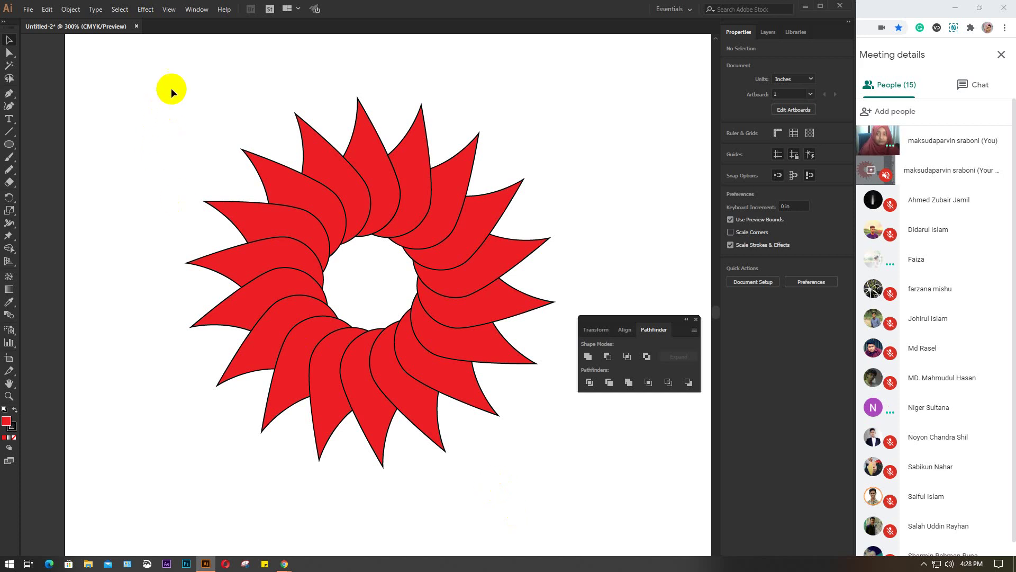
# Step: Delete the entire petal ring from the artboard and close the floating Pathfinder panel
pyautogui.moveTo(180, 85); pyautogui.dragTo(537, 469)
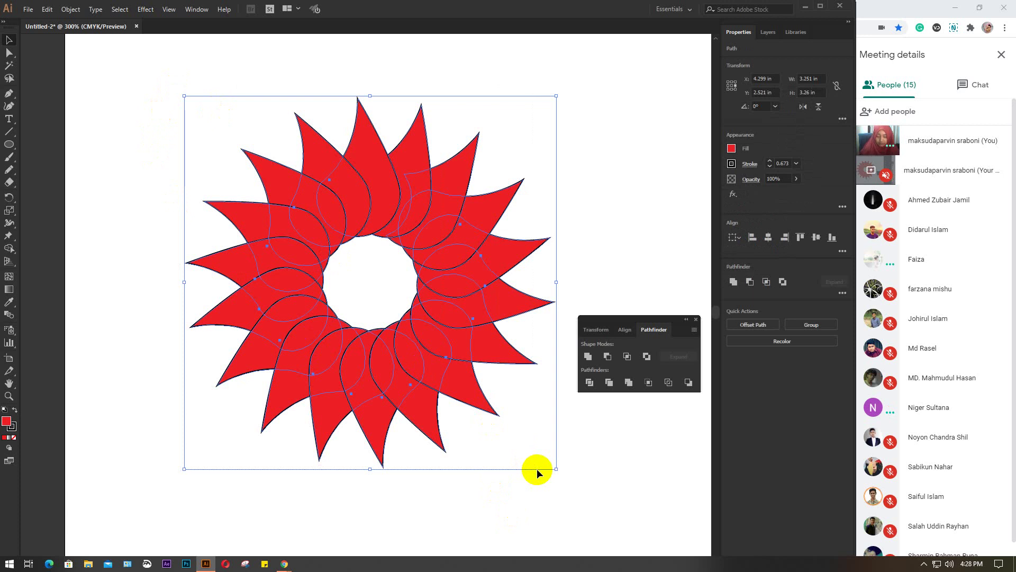
pyautogui.press('Delete')
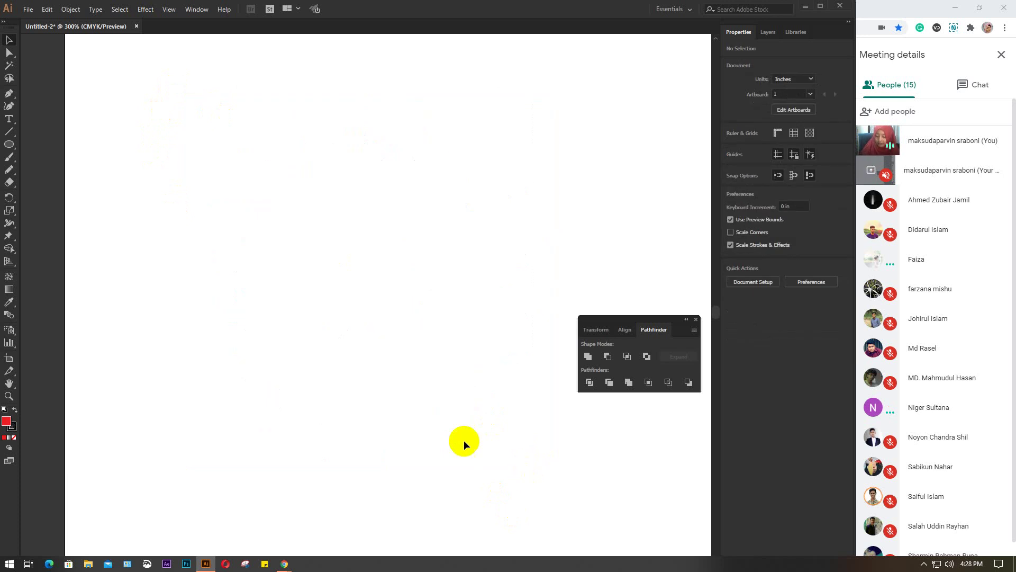
pyautogui.hotkey('ctrl', '-')
pyautogui.hotkey('ctrl', '-')
pyautogui.moveTo(483, 436); pyautogui.dragTo(390, 397)
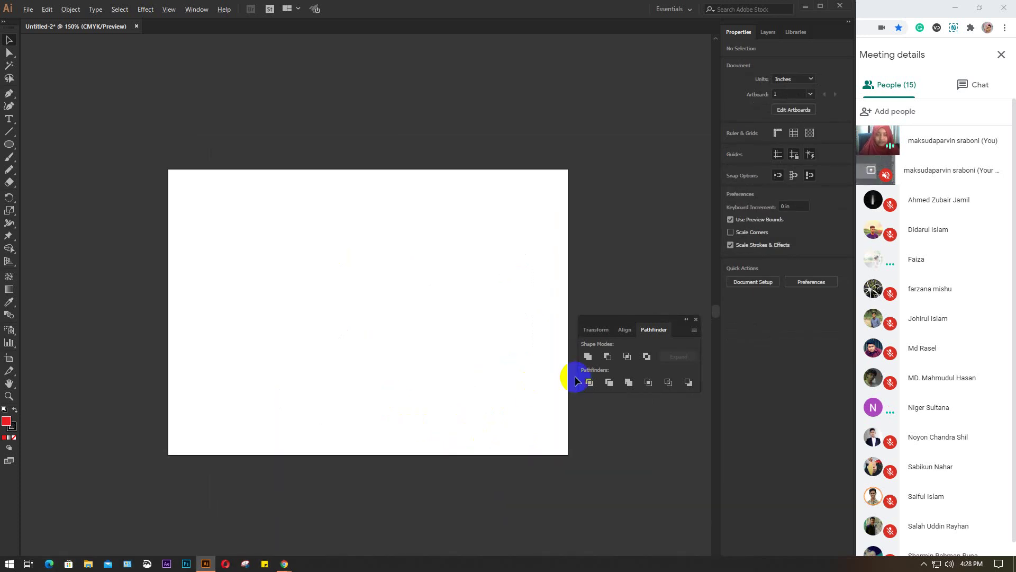
pyautogui.click(696, 319)
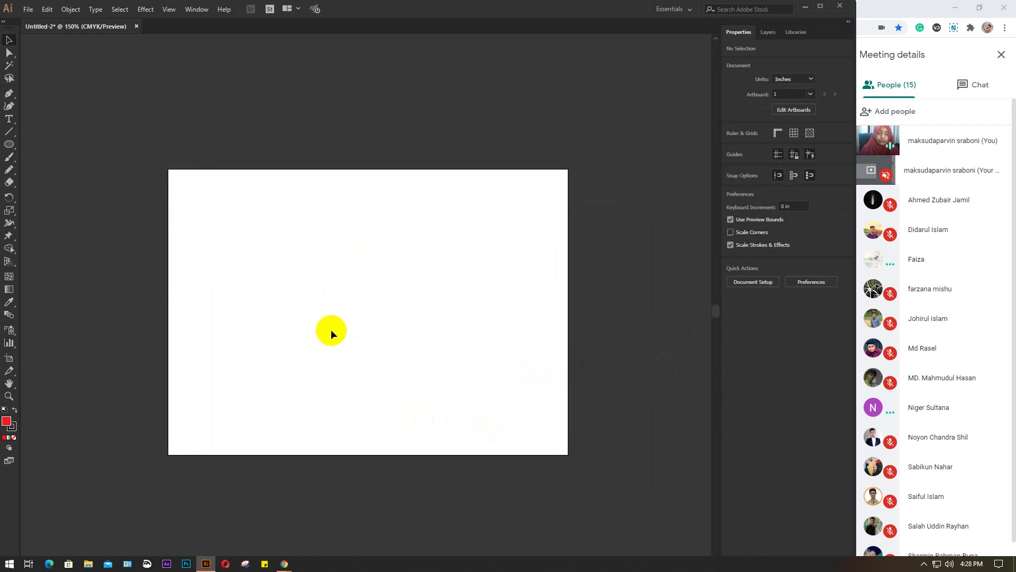
# Step: Examine the tools grouped with the Symbol Sprayer, and return to the Selection tool
pyautogui.click(10, 330)
pyautogui.moveTo(9, 331)
pyautogui.mouseDown()
pyautogui.moveTo(79, 334)
pyautogui.moveTo(11, 334)
pyautogui.moveTo(48, 333)
pyautogui.moveTo(80, 431)
pyautogui.mouseUp()
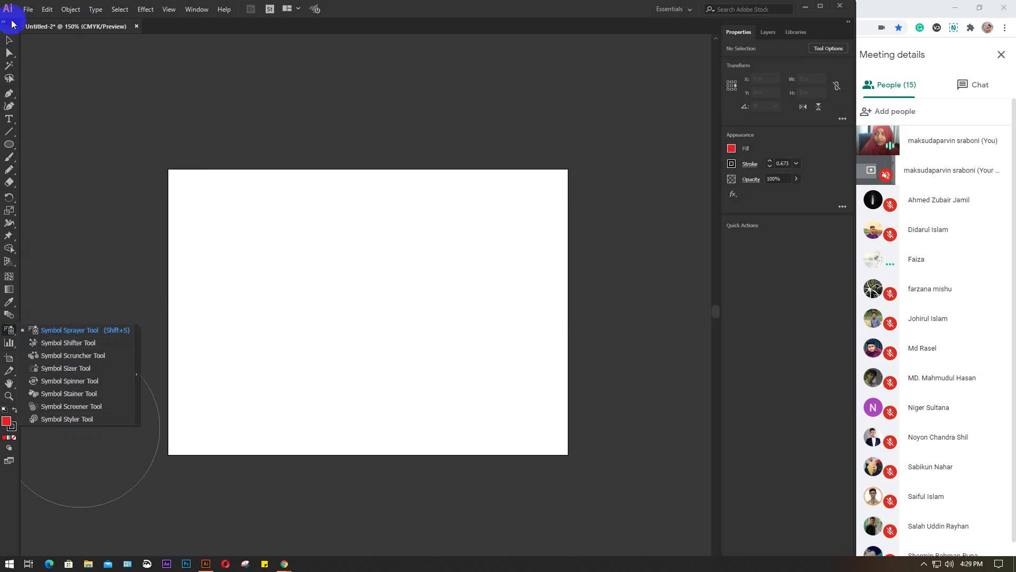
pyautogui.click(8, 41)
pyautogui.click(334, 214)
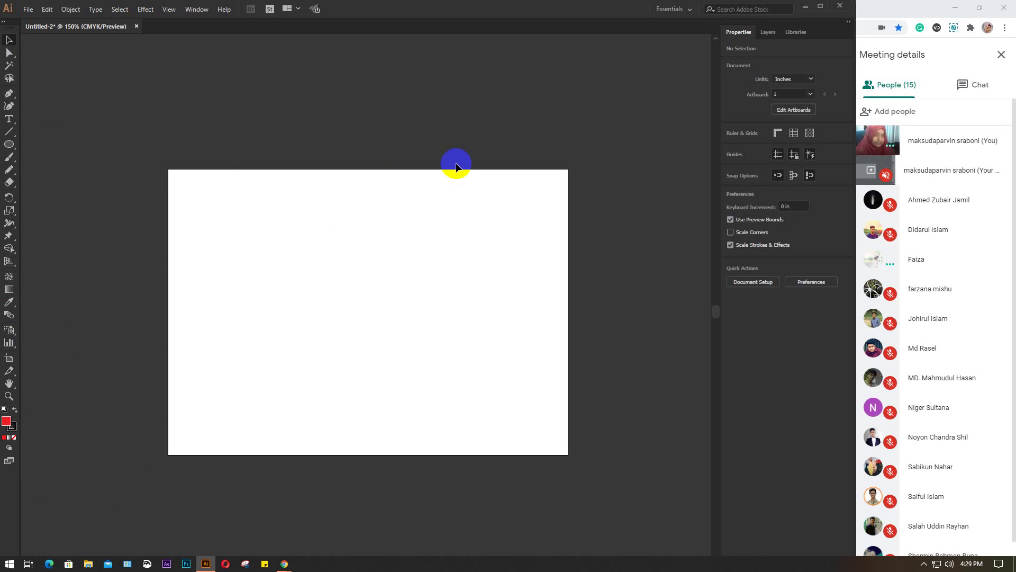
pyautogui.scroll(-1, 980, 424)
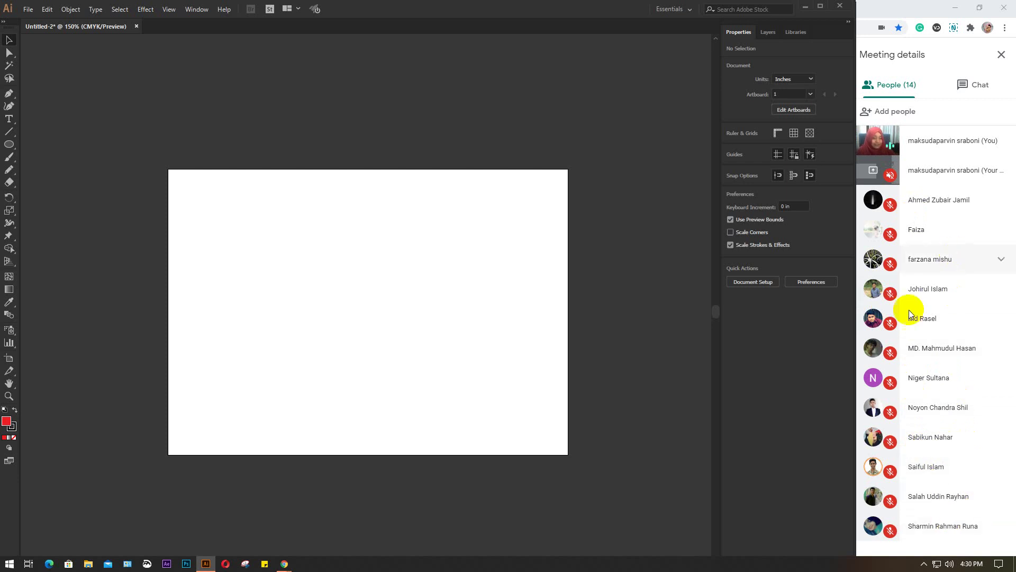
# Step: Switch to the Google Sheets attendance file, enter Present in row 8 under 03.08.20 on sheet GD 53, and minimize the window
pyautogui.moveTo(276, 556)
pyautogui.click(193, 512)
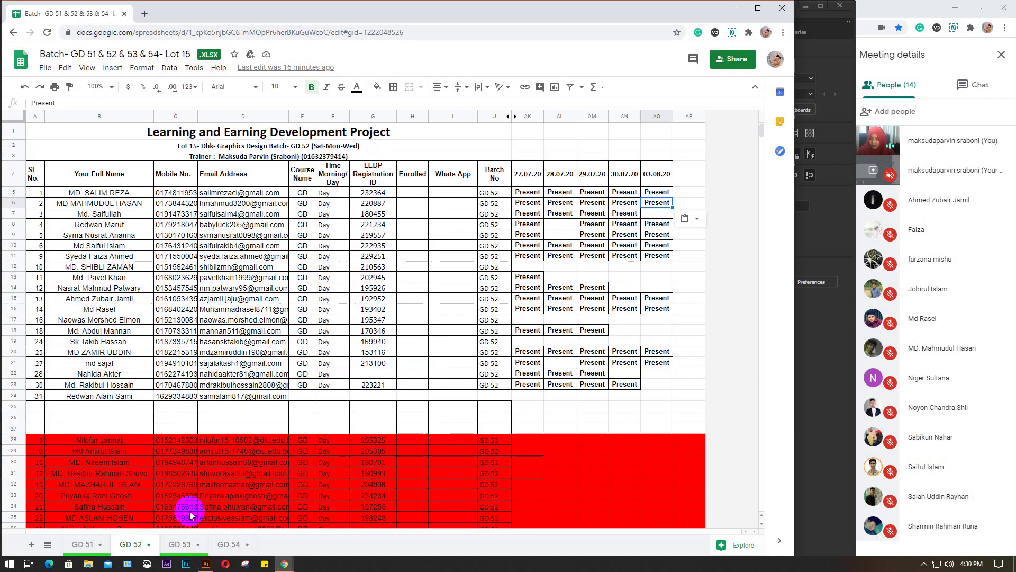
pyautogui.click(180, 544)
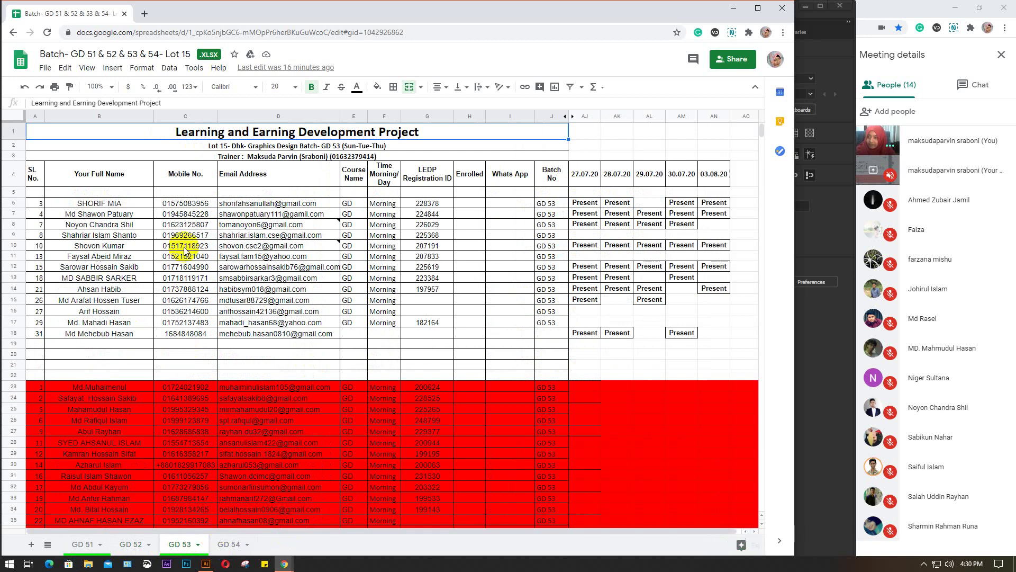
pyautogui.click(713, 225)
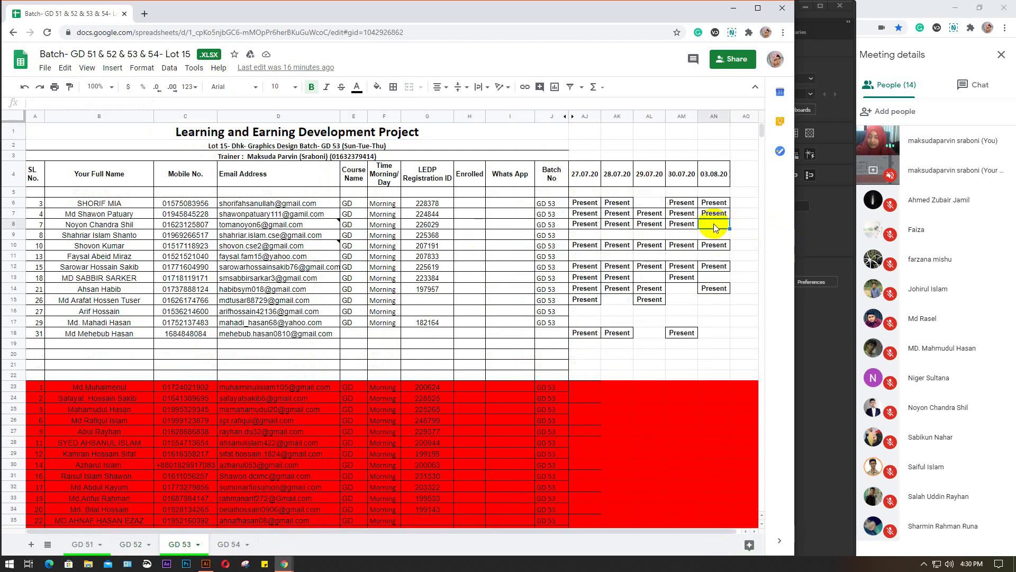
pyautogui.write('Present')
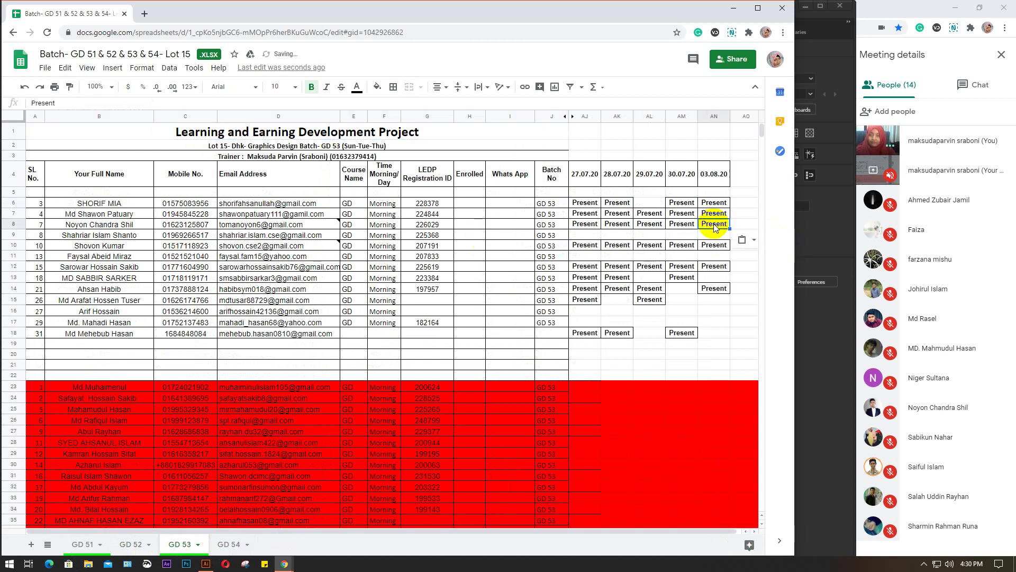
pyautogui.click(732, 8)
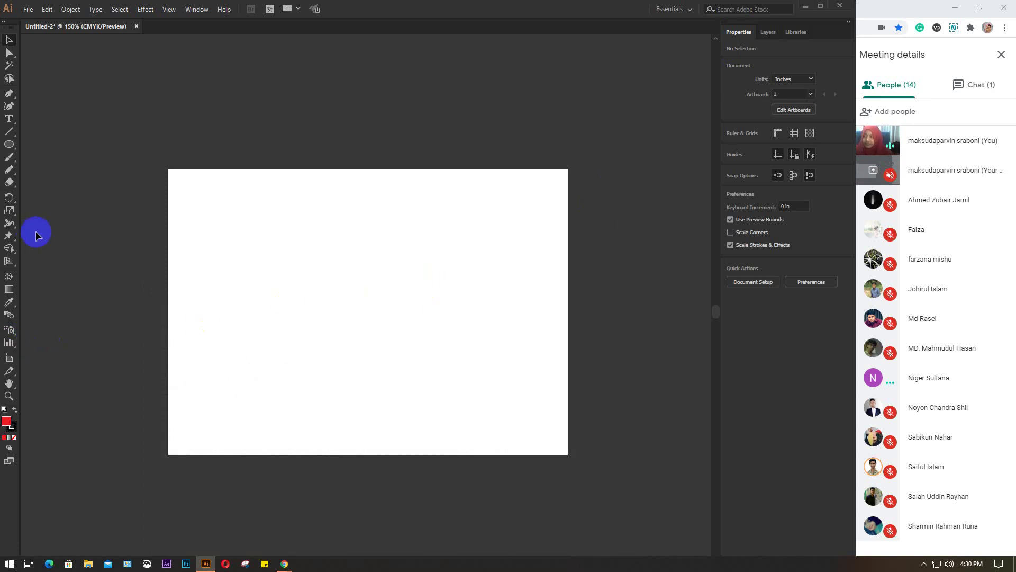
# Step: Review the symbol tools and the Width tool group, including Warp, Twirl and Wrinkle, and switch back to the Selection tool
pyautogui.click(10, 330)
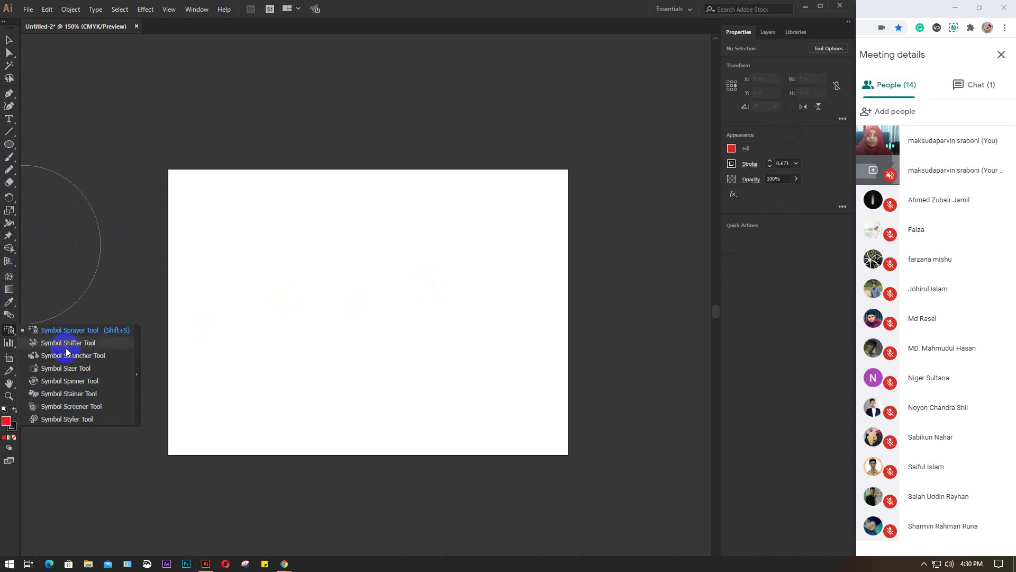
pyautogui.click(4, 225)
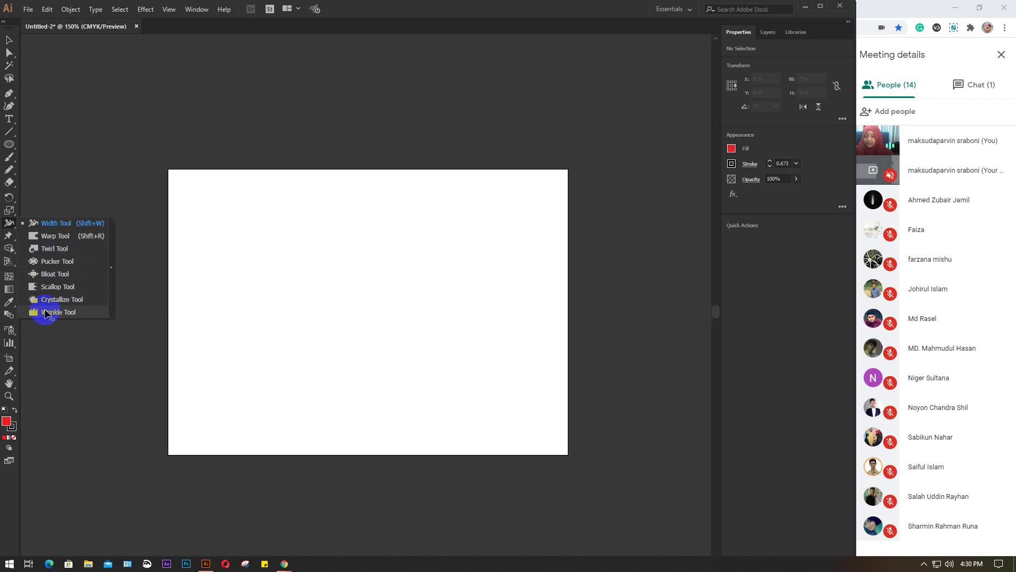
pyautogui.click(7, 329)
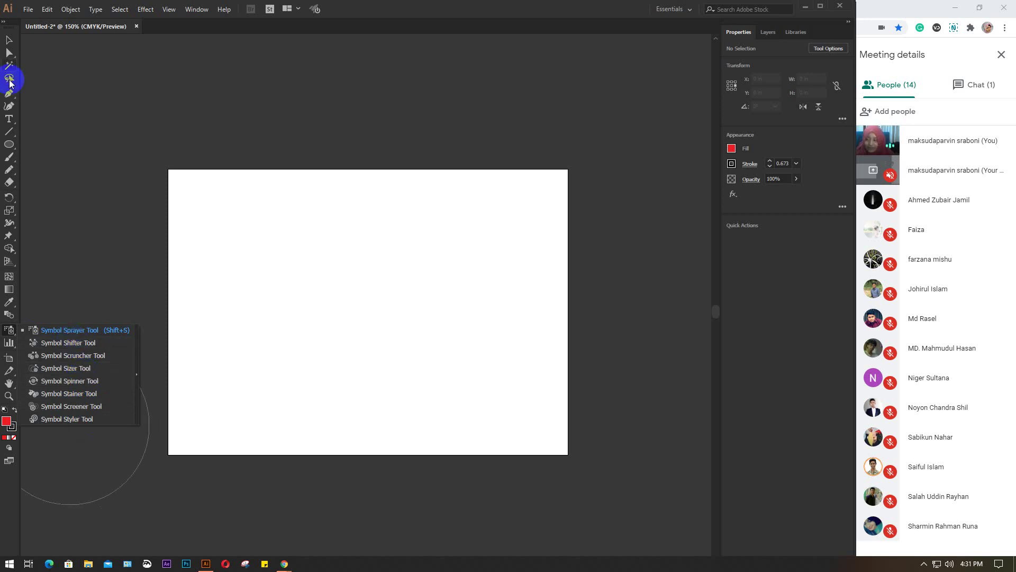
pyautogui.click(9, 40)
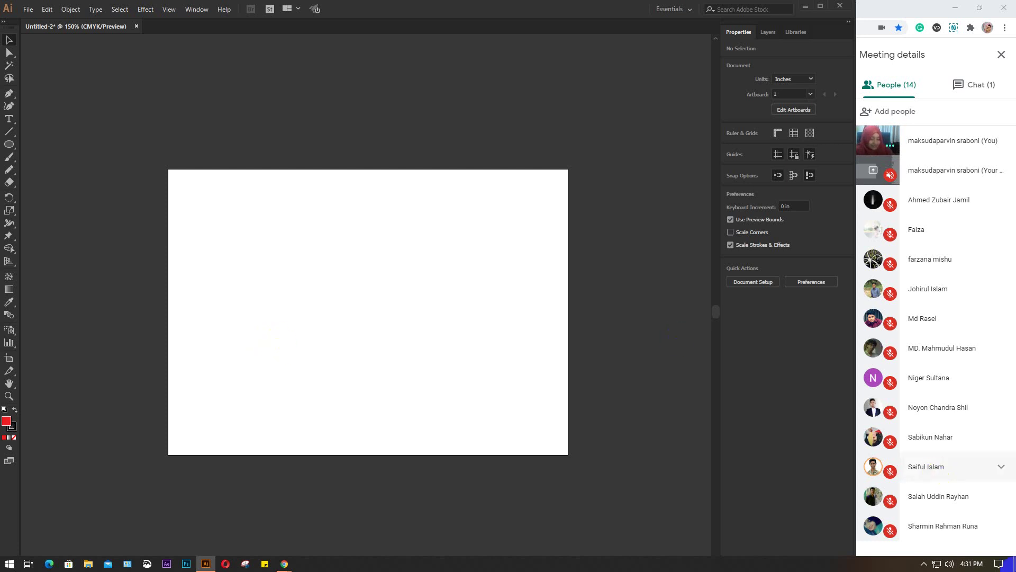
pyautogui.click(1013, 565)
pyautogui.click(1012, 564)
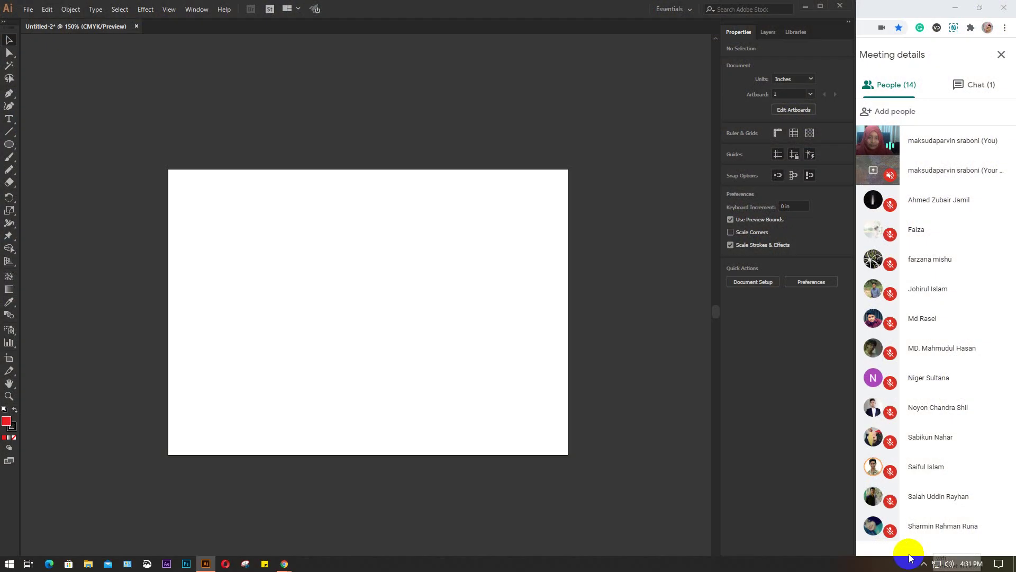